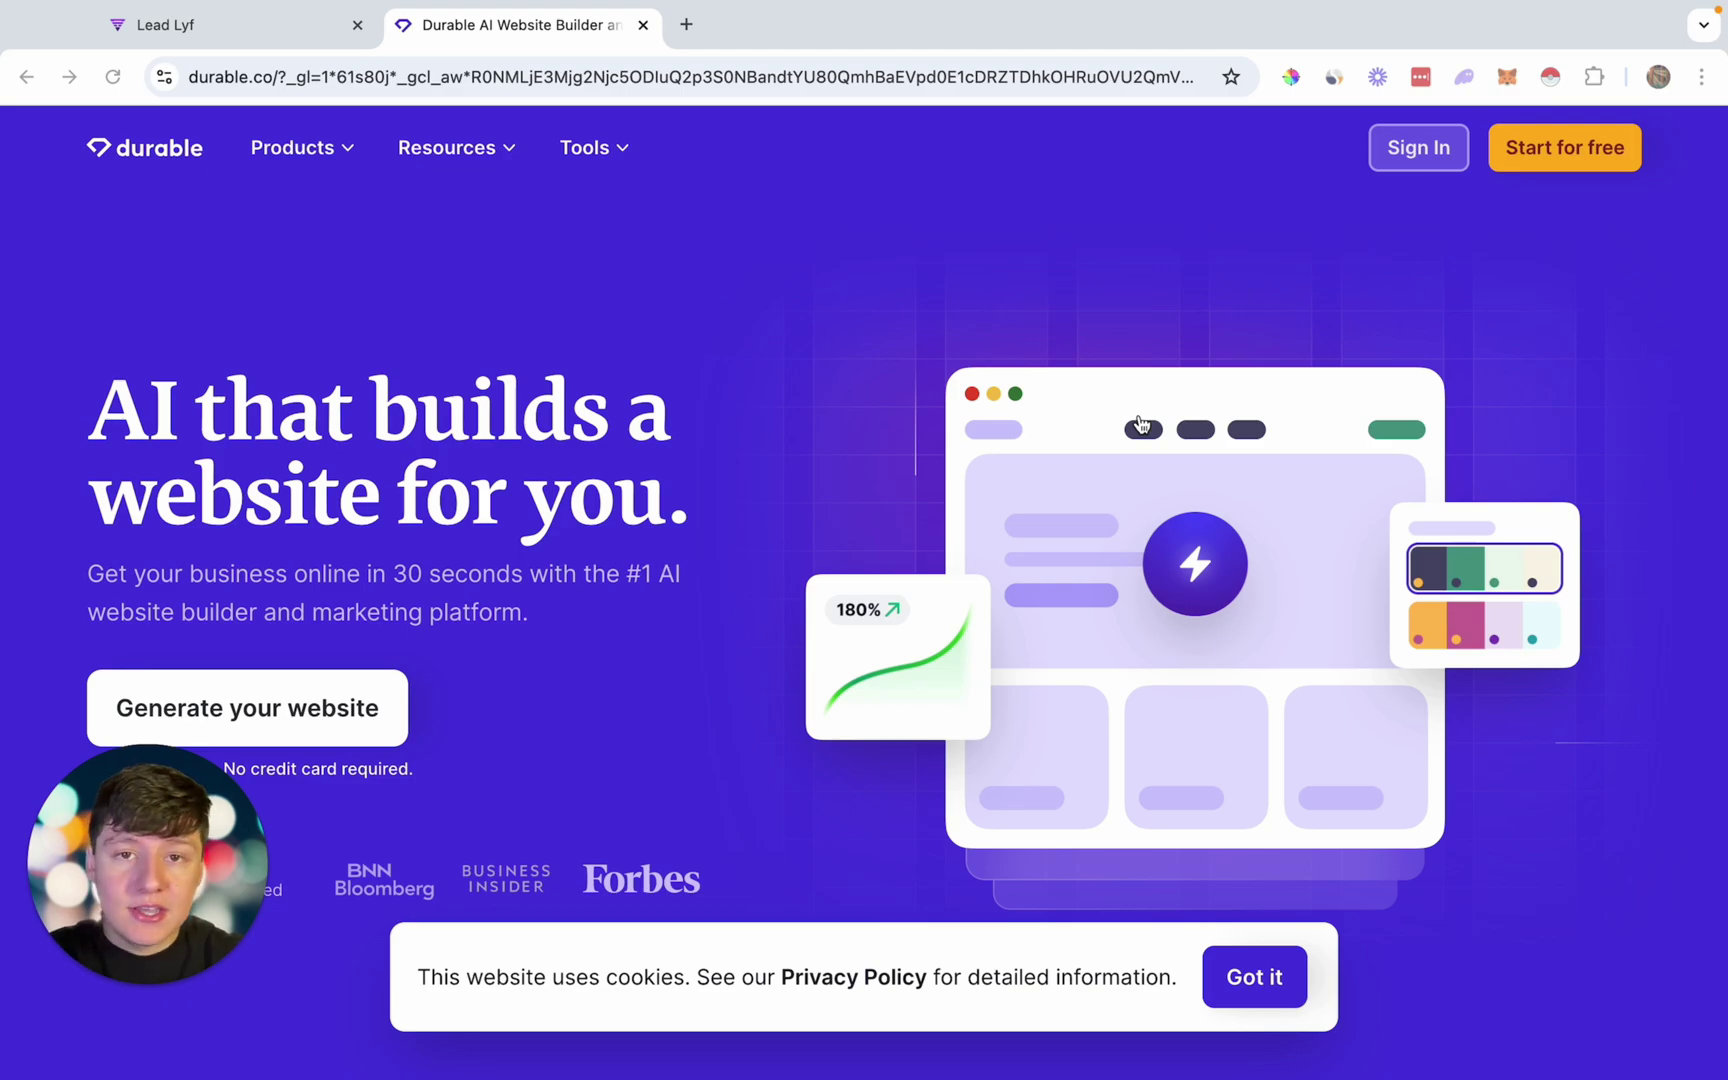
Browse the Lead Lyf template library, then return to the Durable homepage.
left_click(288, 36)
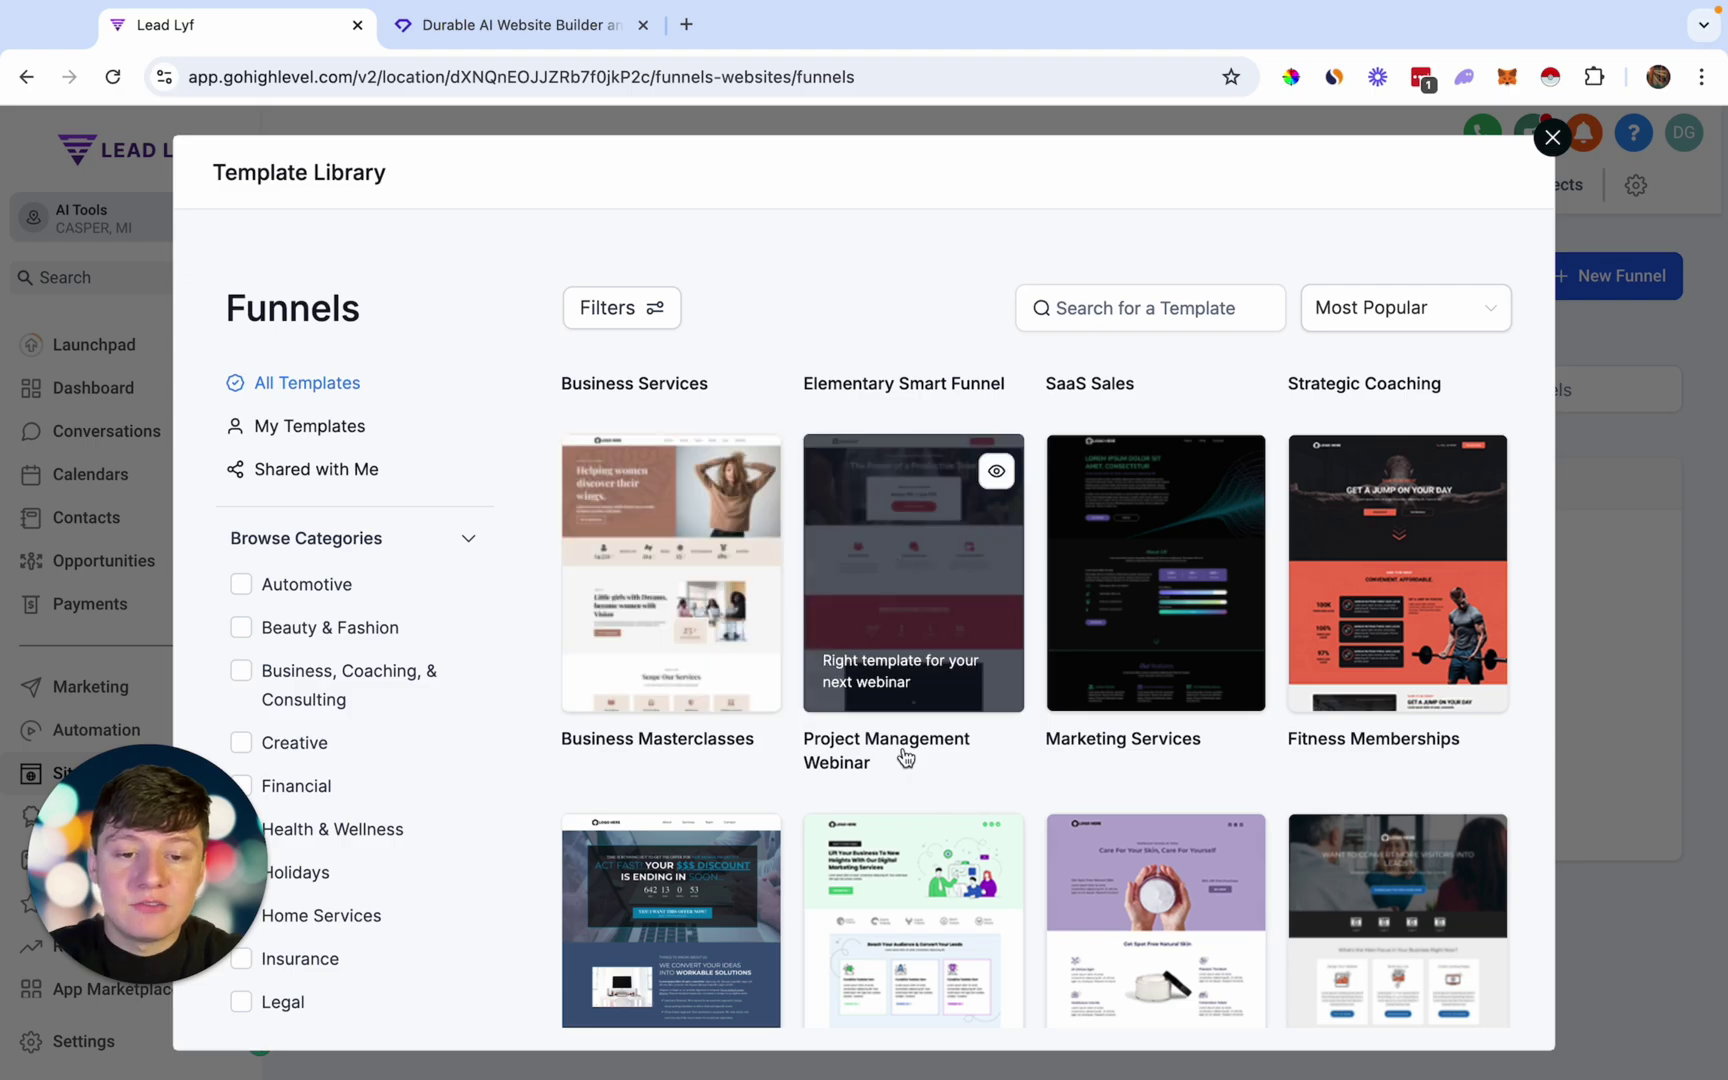
scroll(905, 757, "down", 3)
scroll(1020, 735, "down", 3)
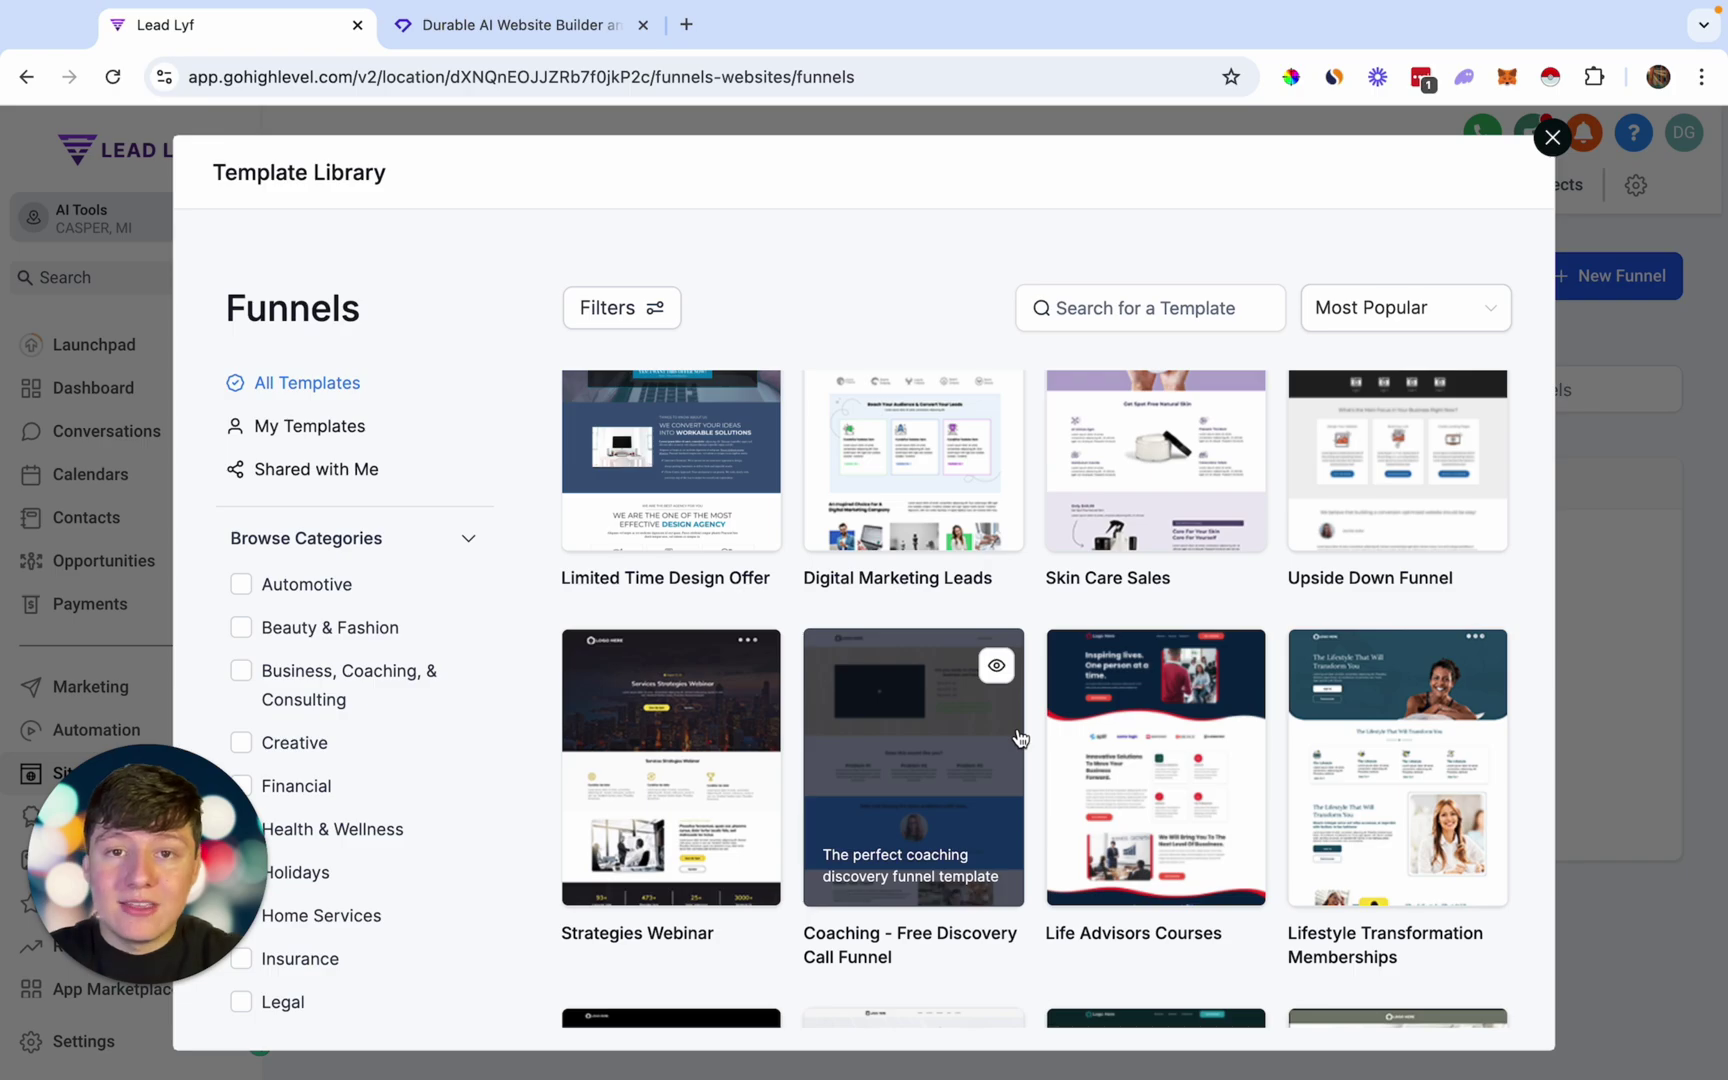
left_click(447, 26)
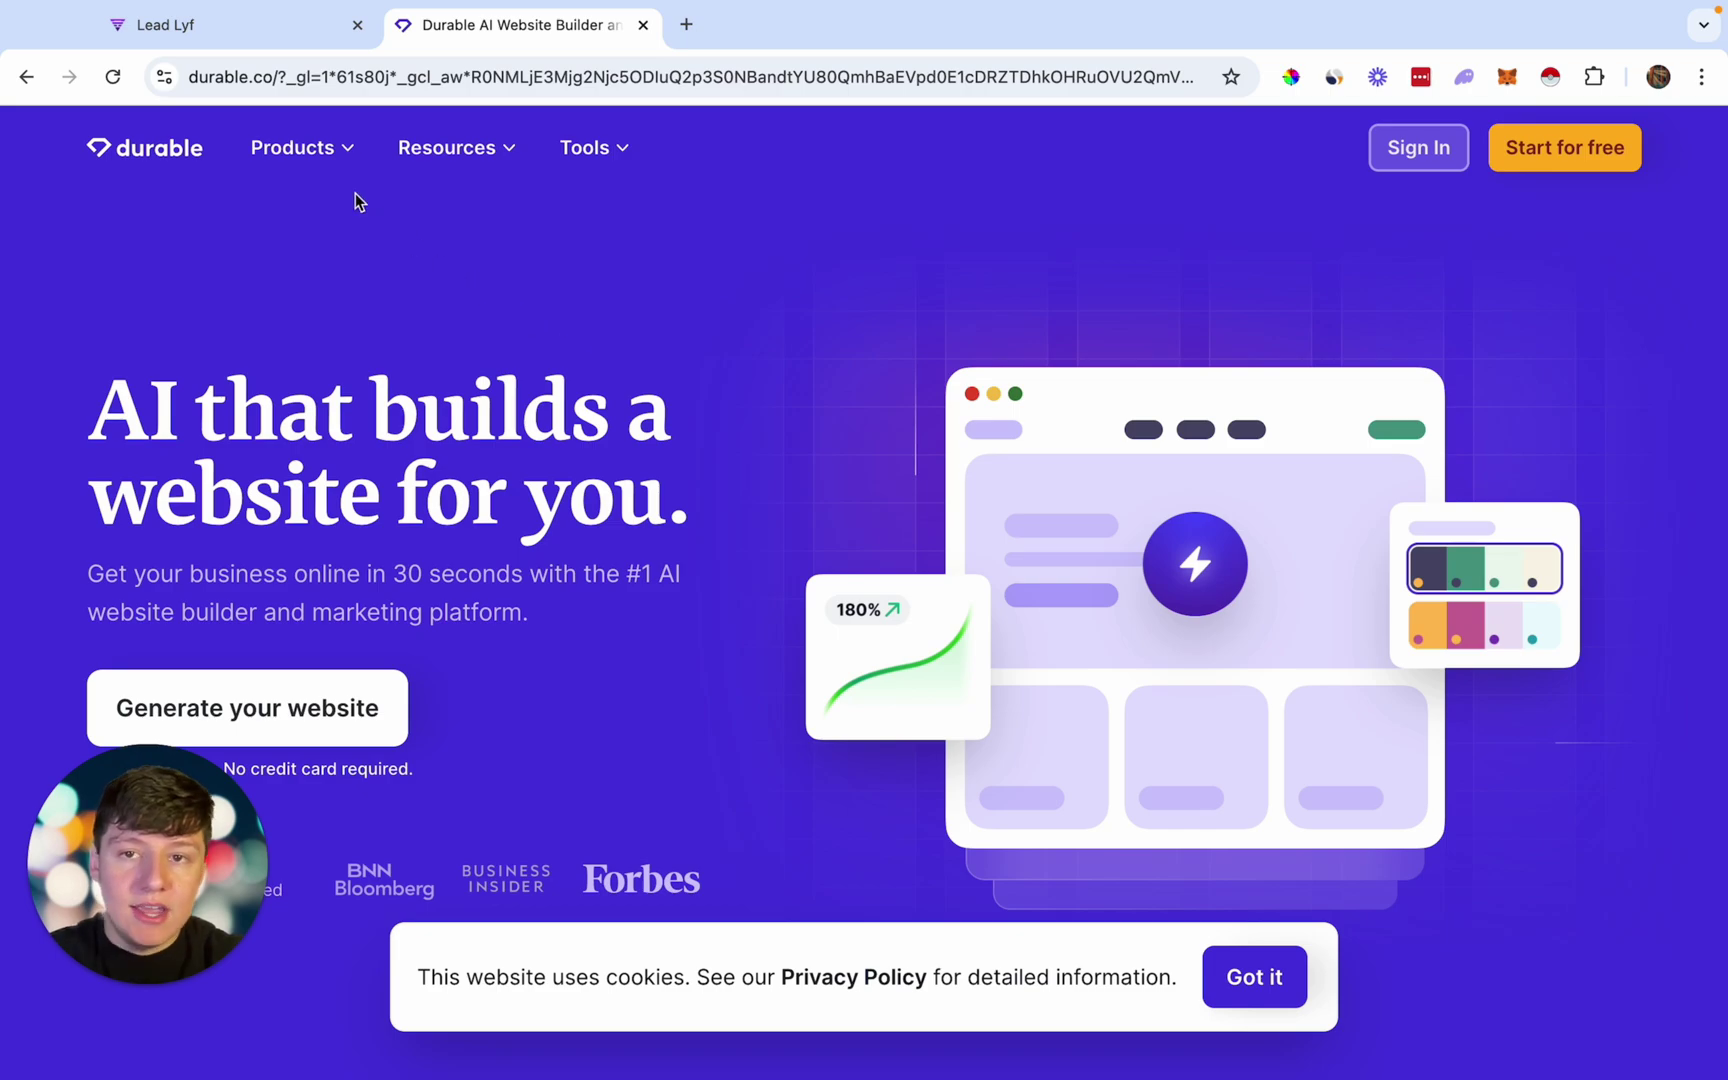
left_click(261, 42)
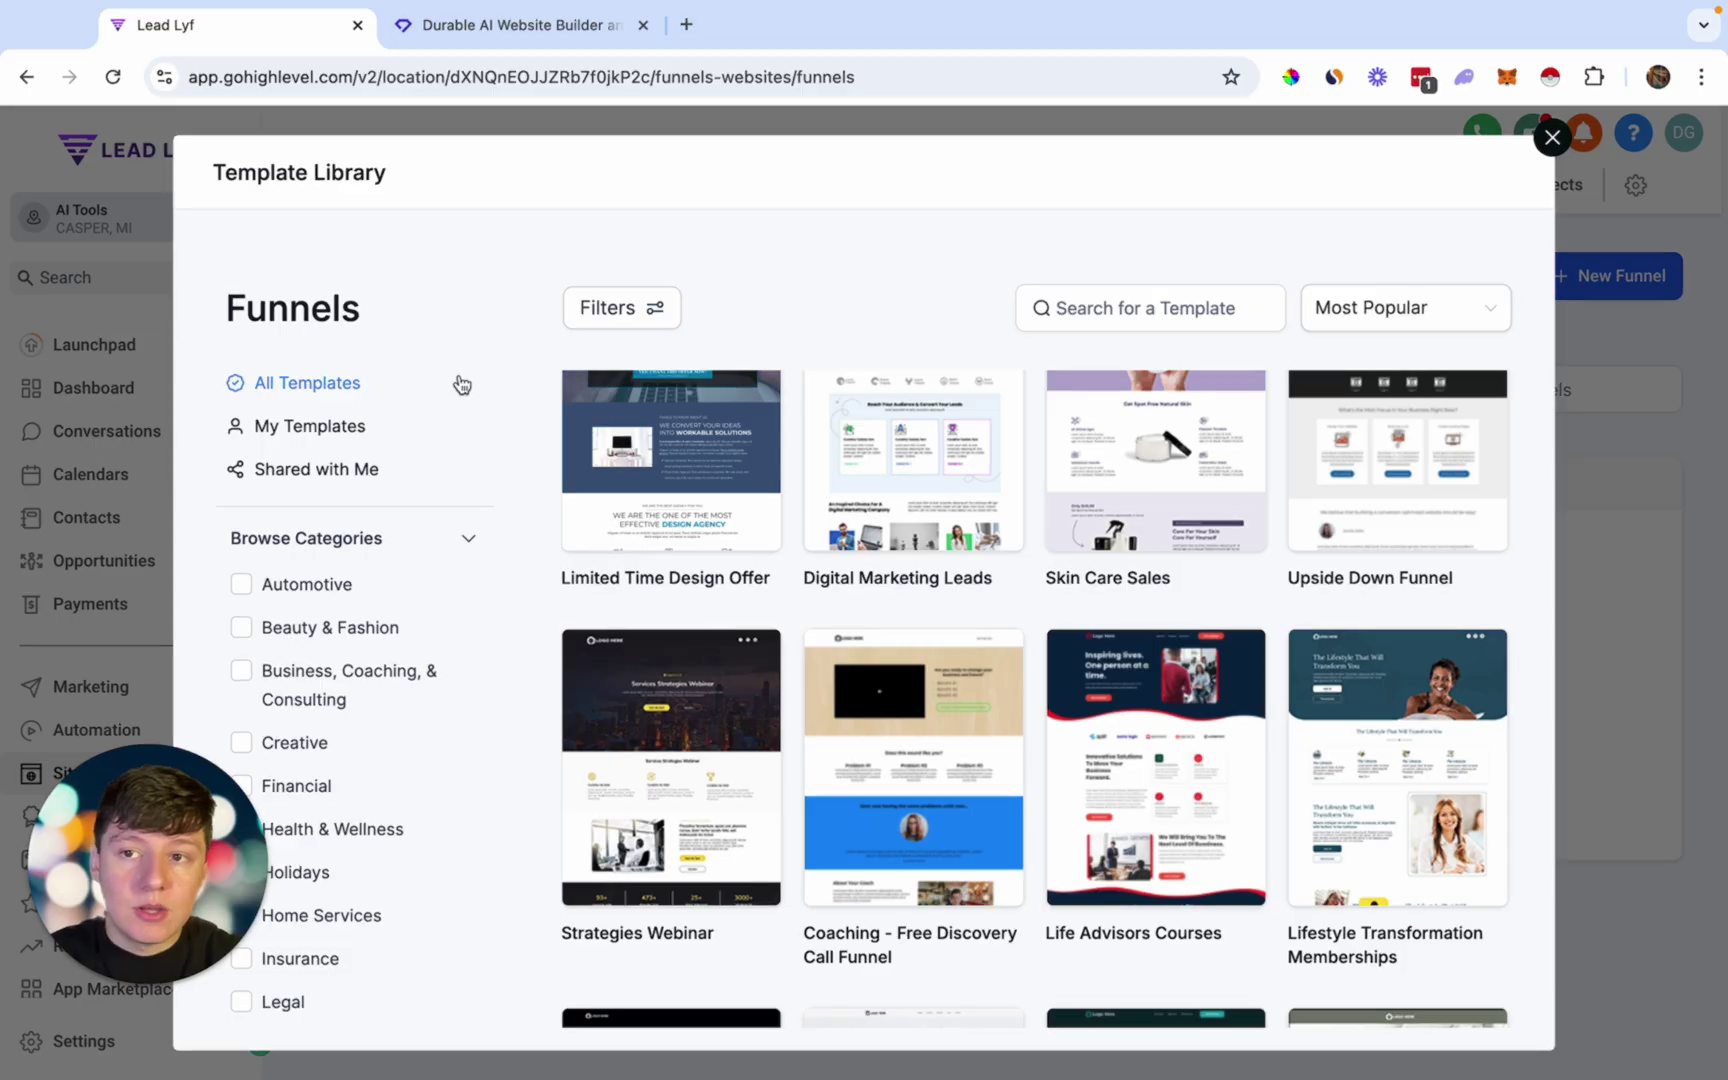
key("ctrl+Tab")
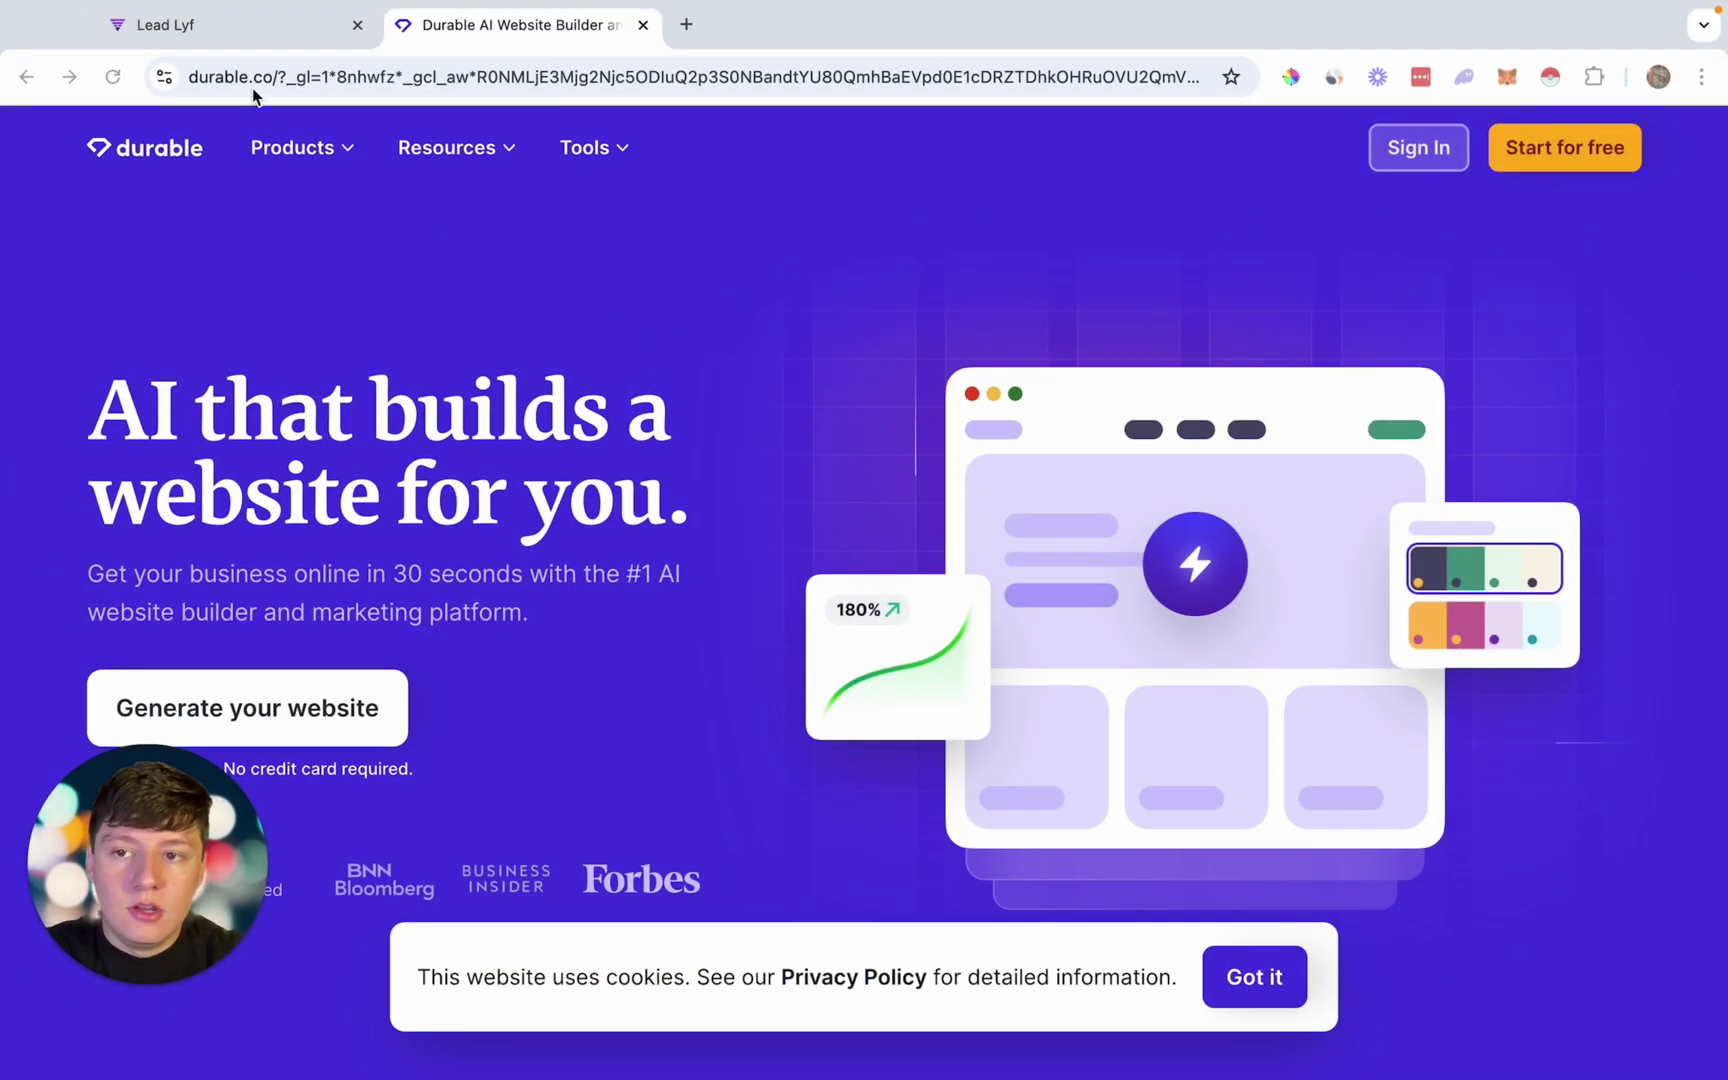
scroll(512, 563, "down", 1)
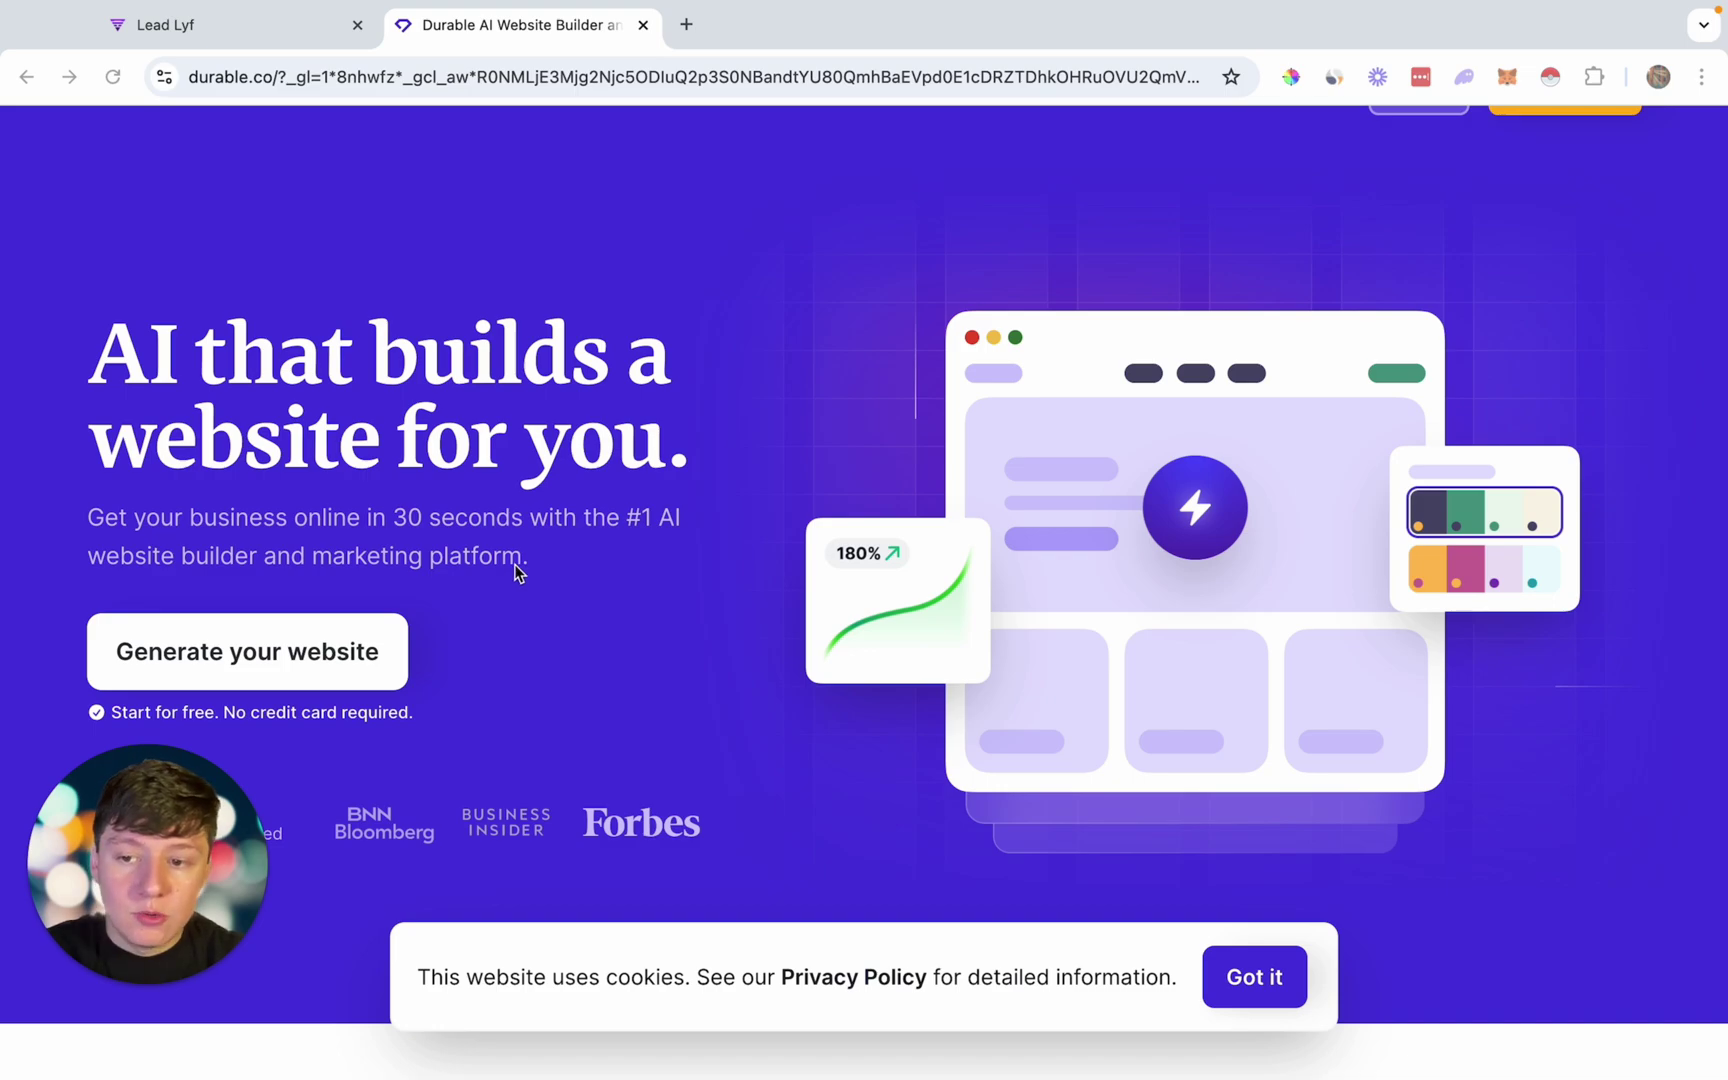
Generate a Pest Control website called Abc Pest Solutions located in Las Vegas, NV.
left_click(293, 662)
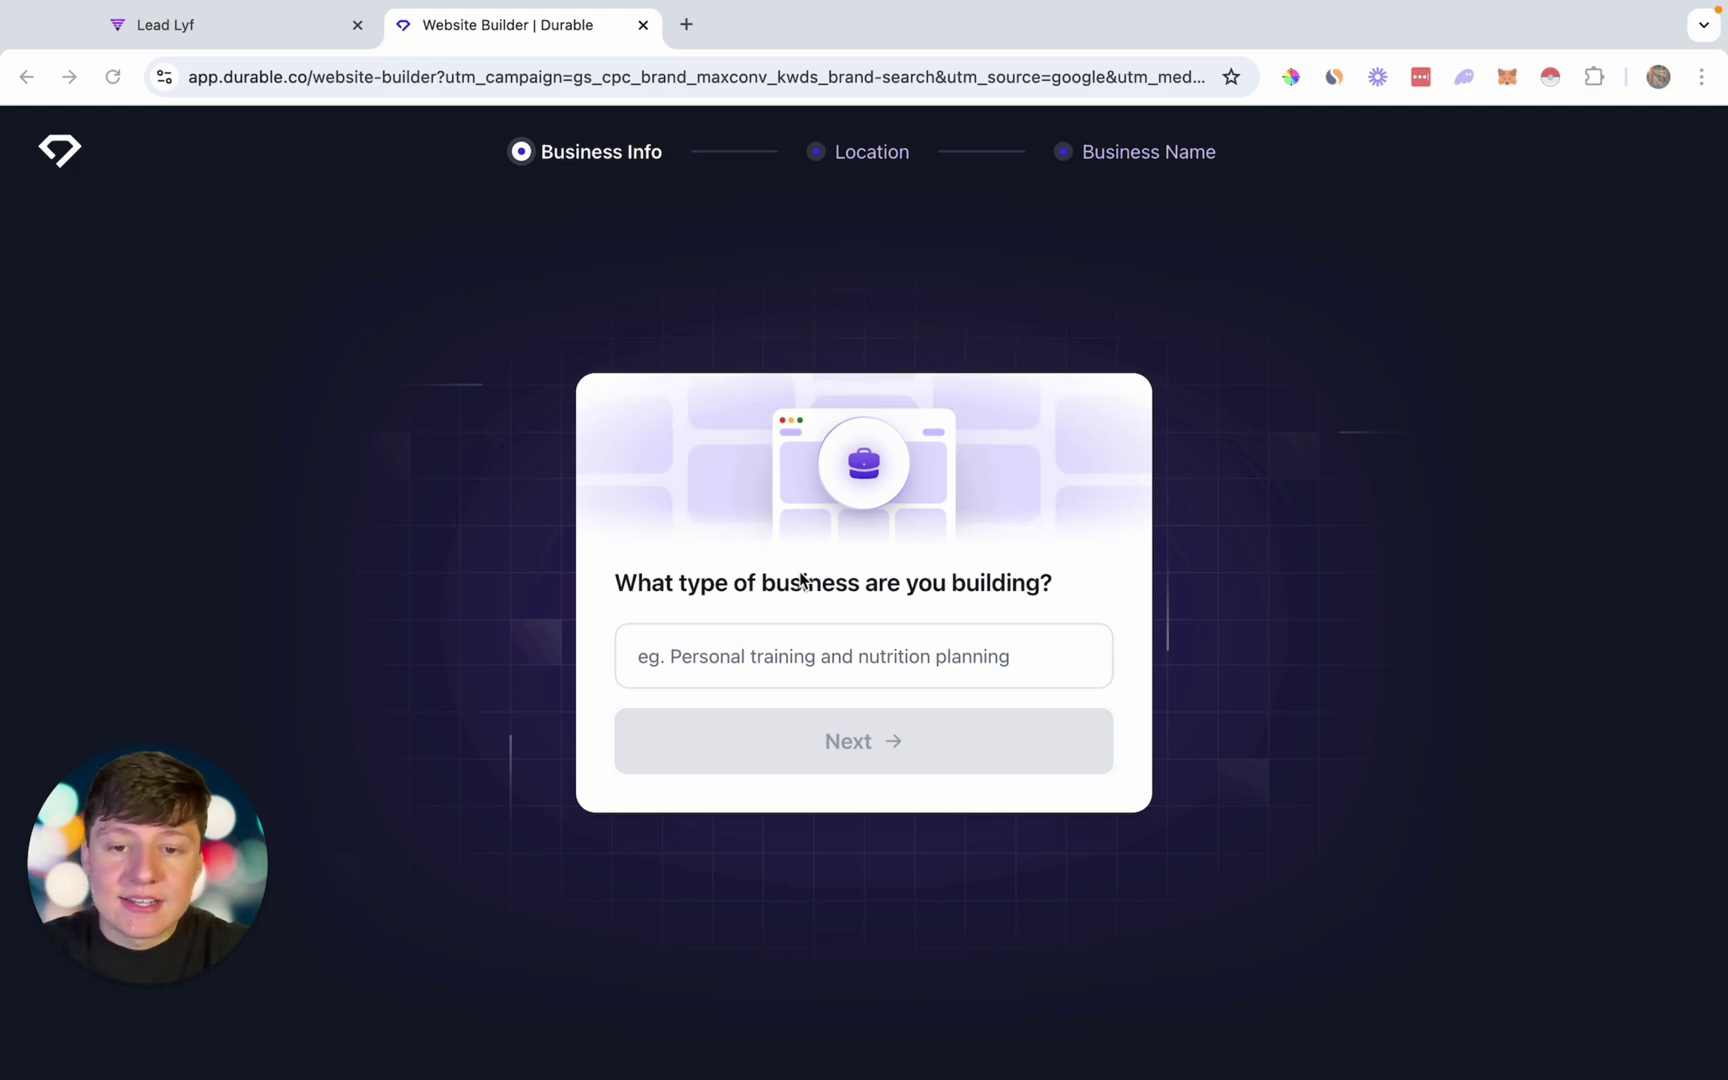
left_click(750, 668)
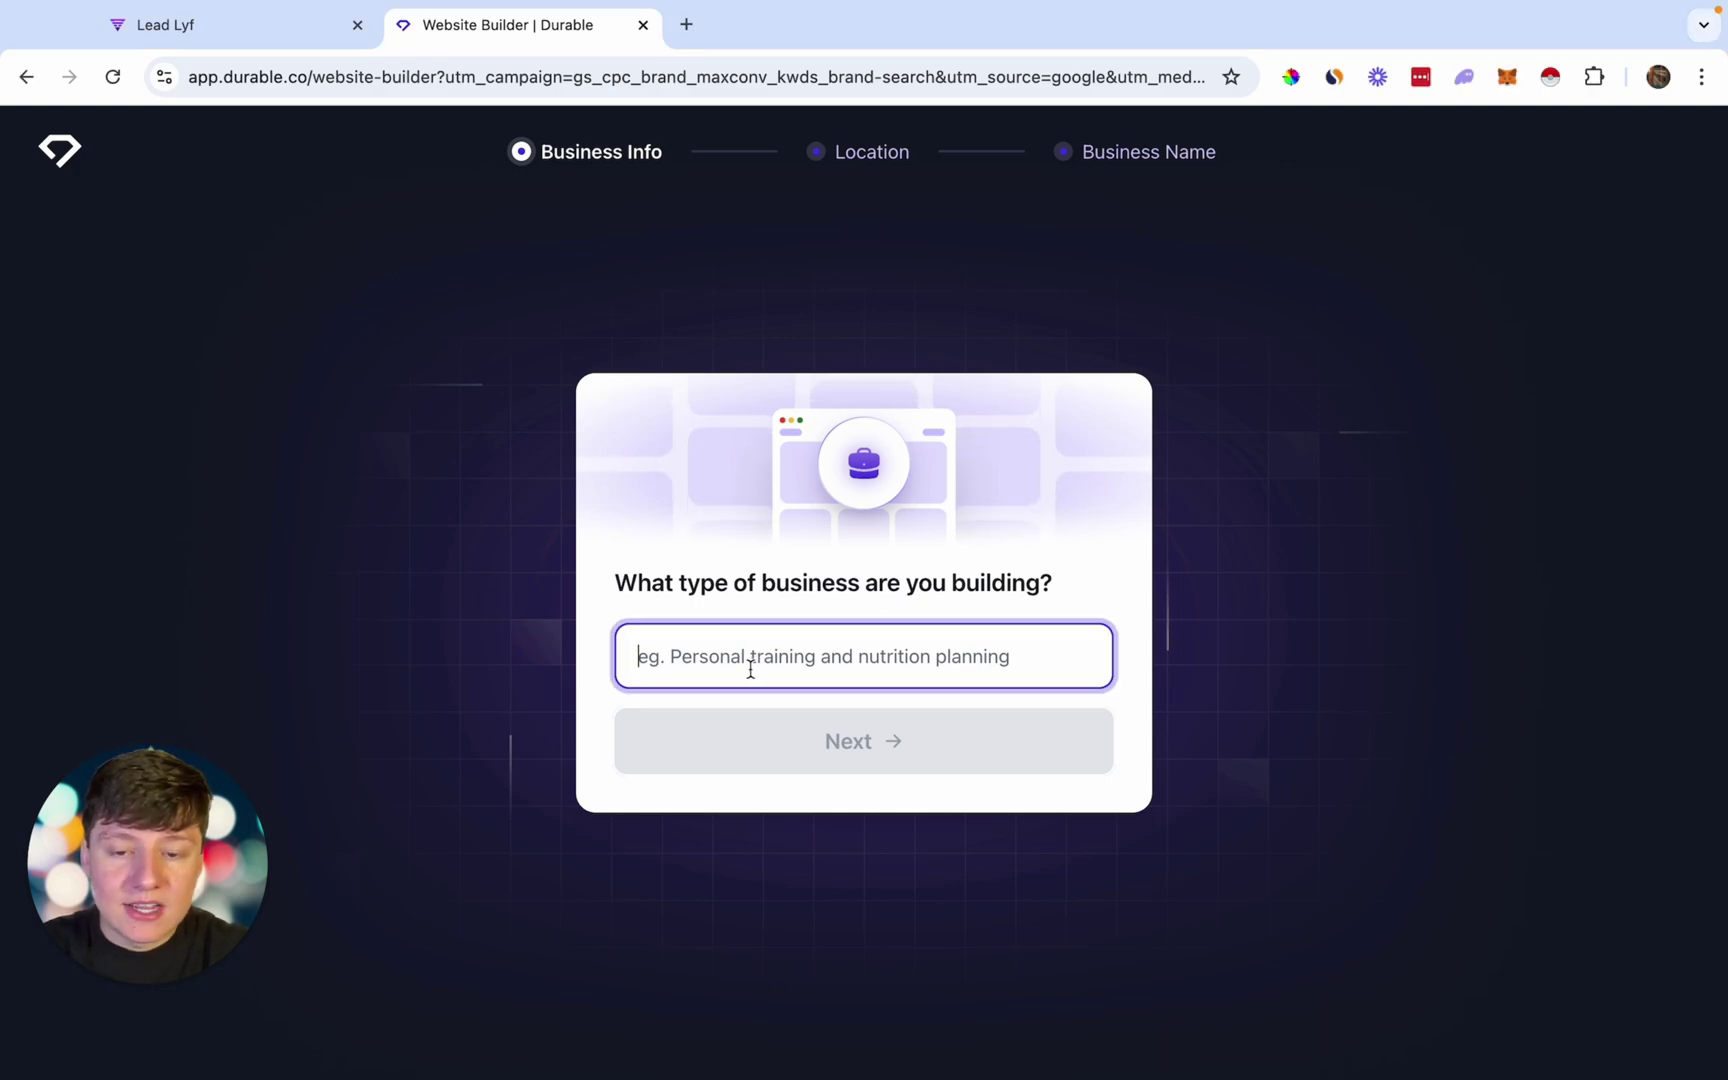
type("Pest ")
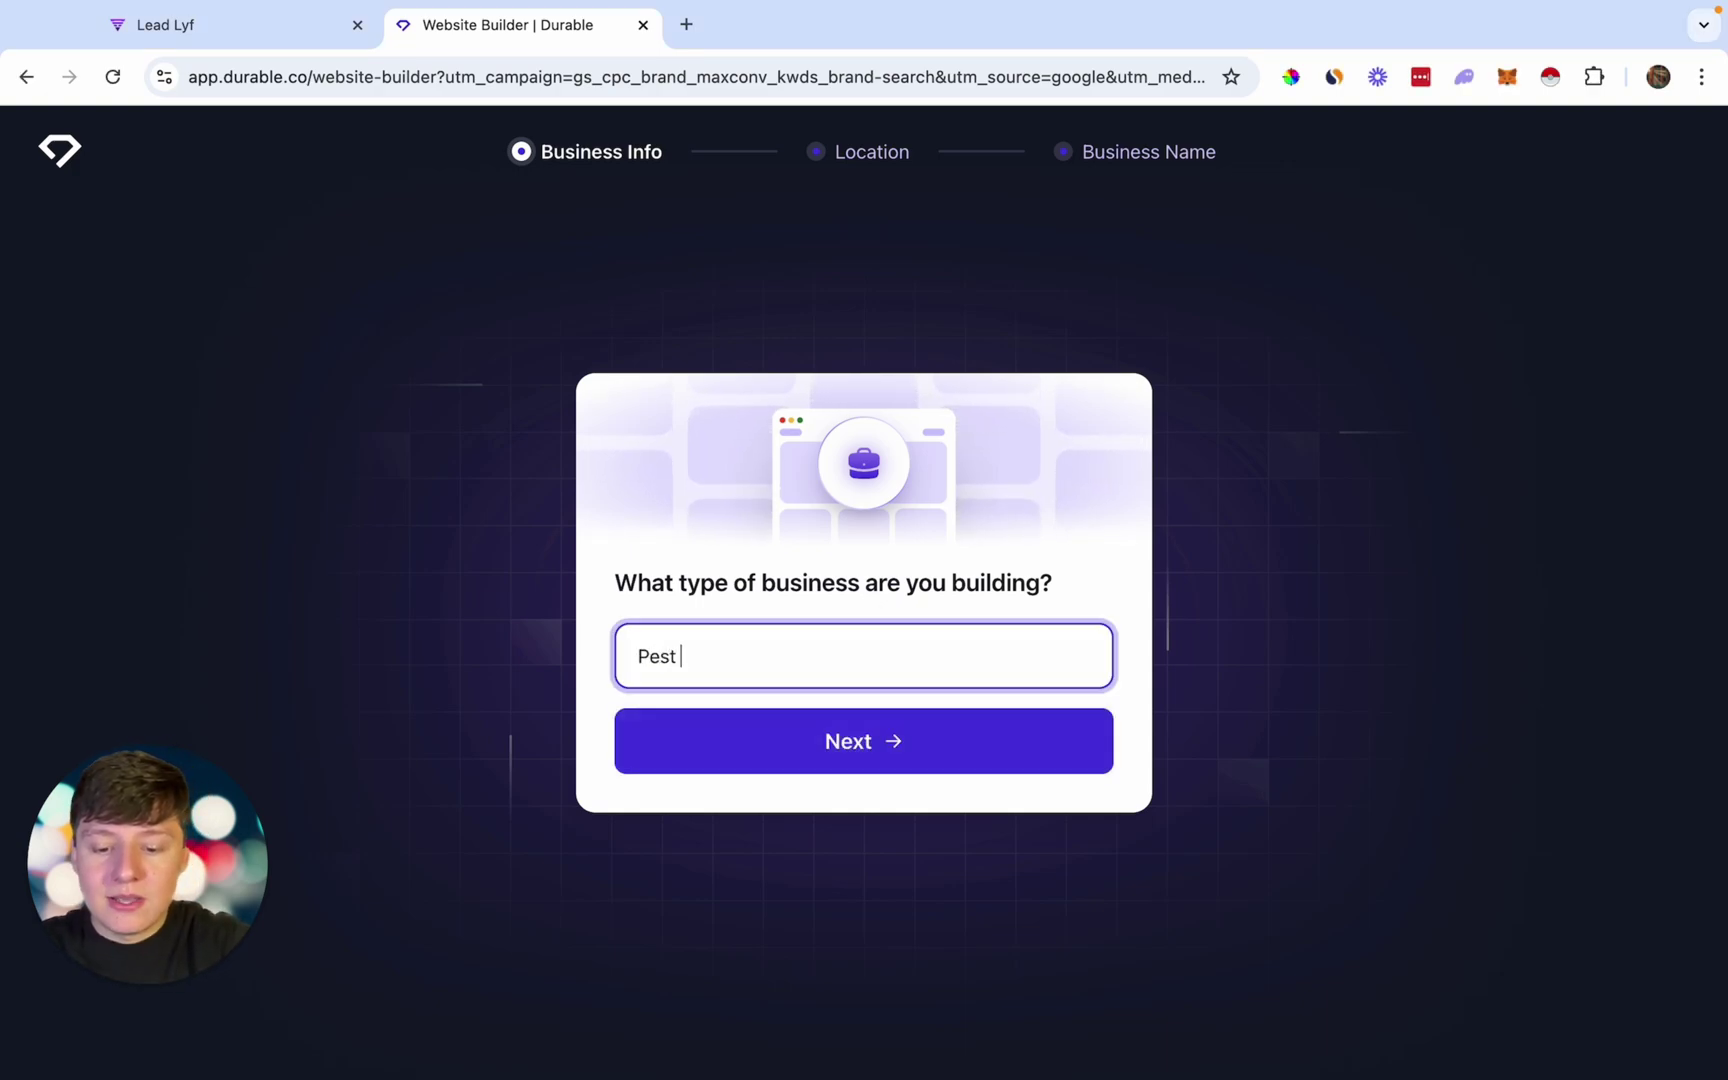
type("Control")
left_click(810, 744)
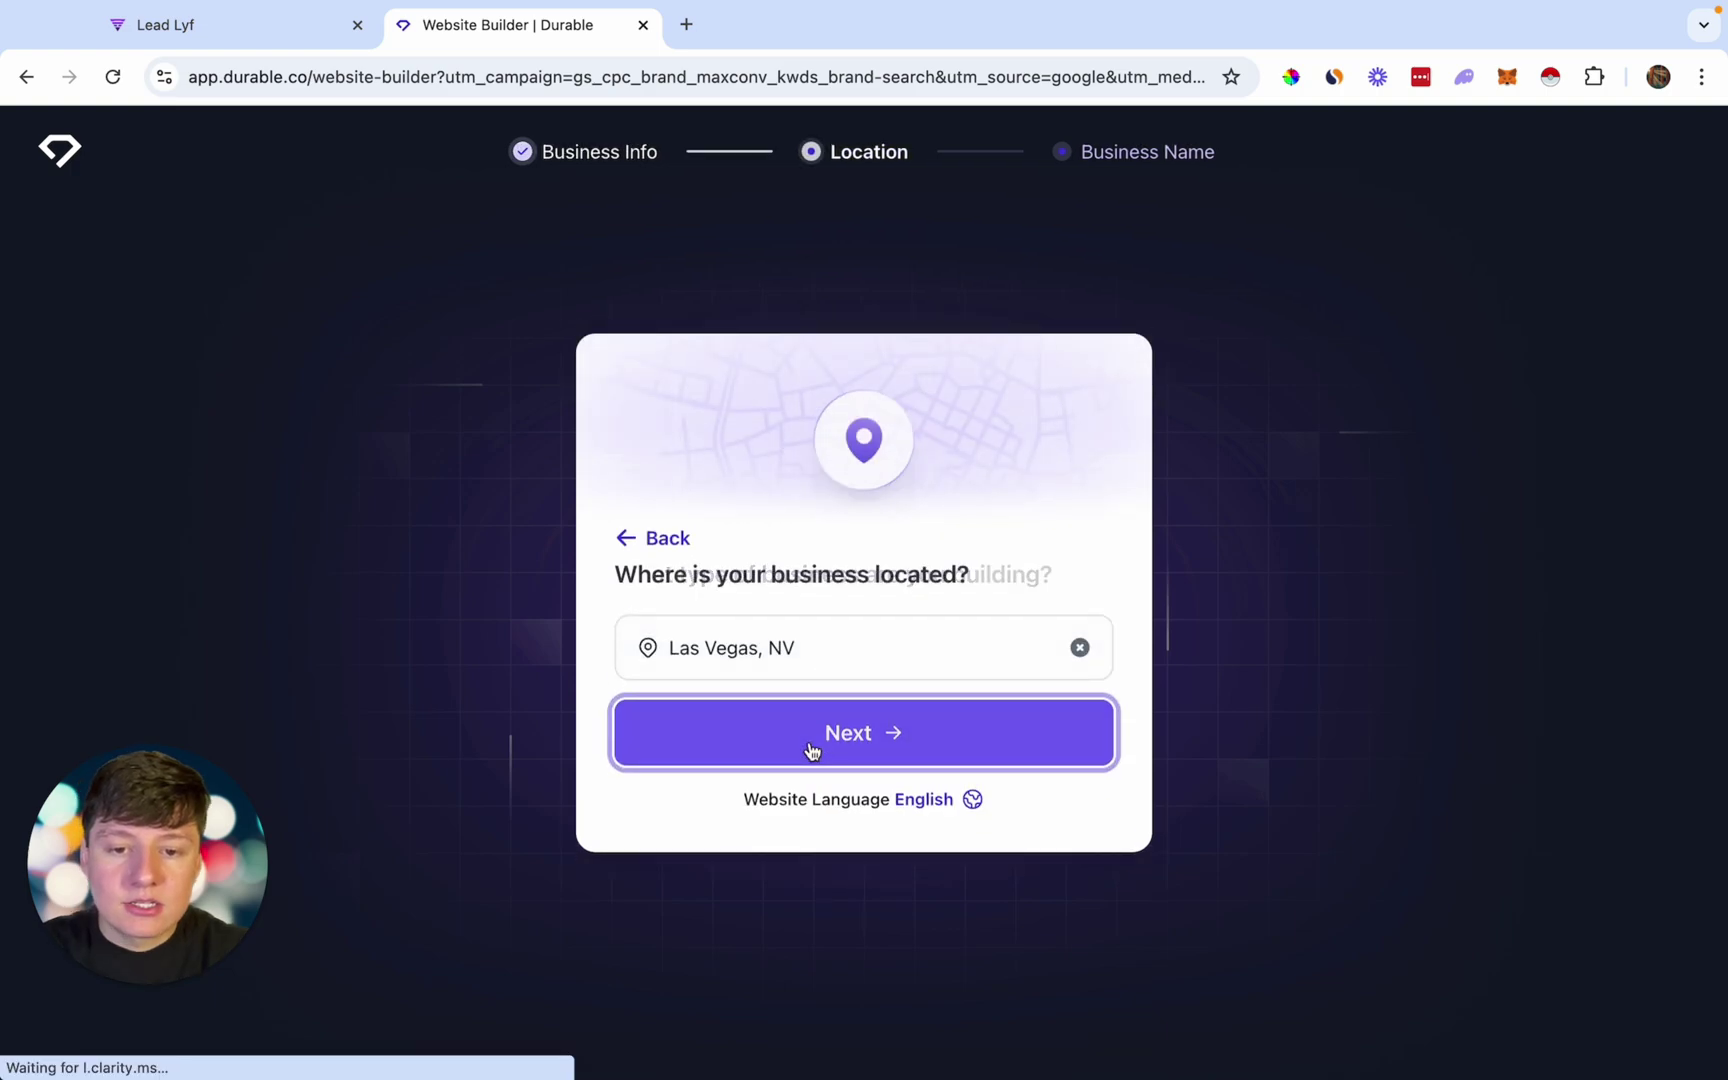
left_click(769, 651)
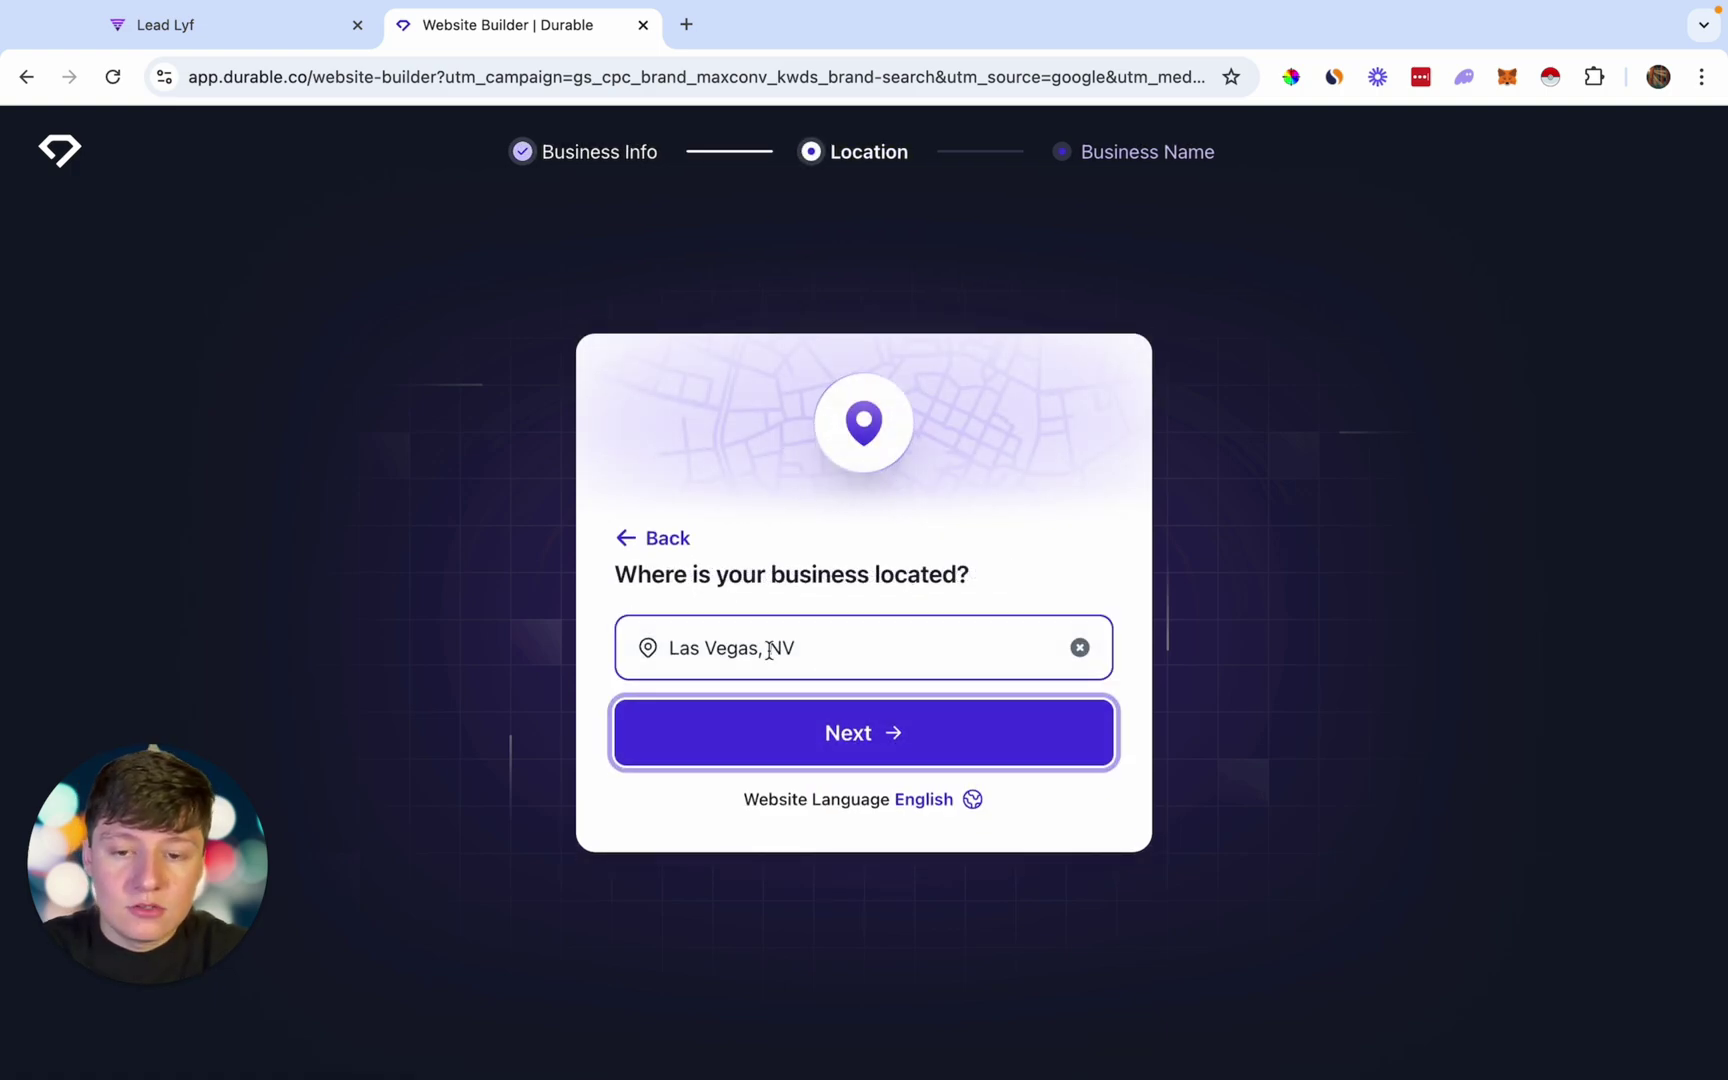
left_click(787, 733)
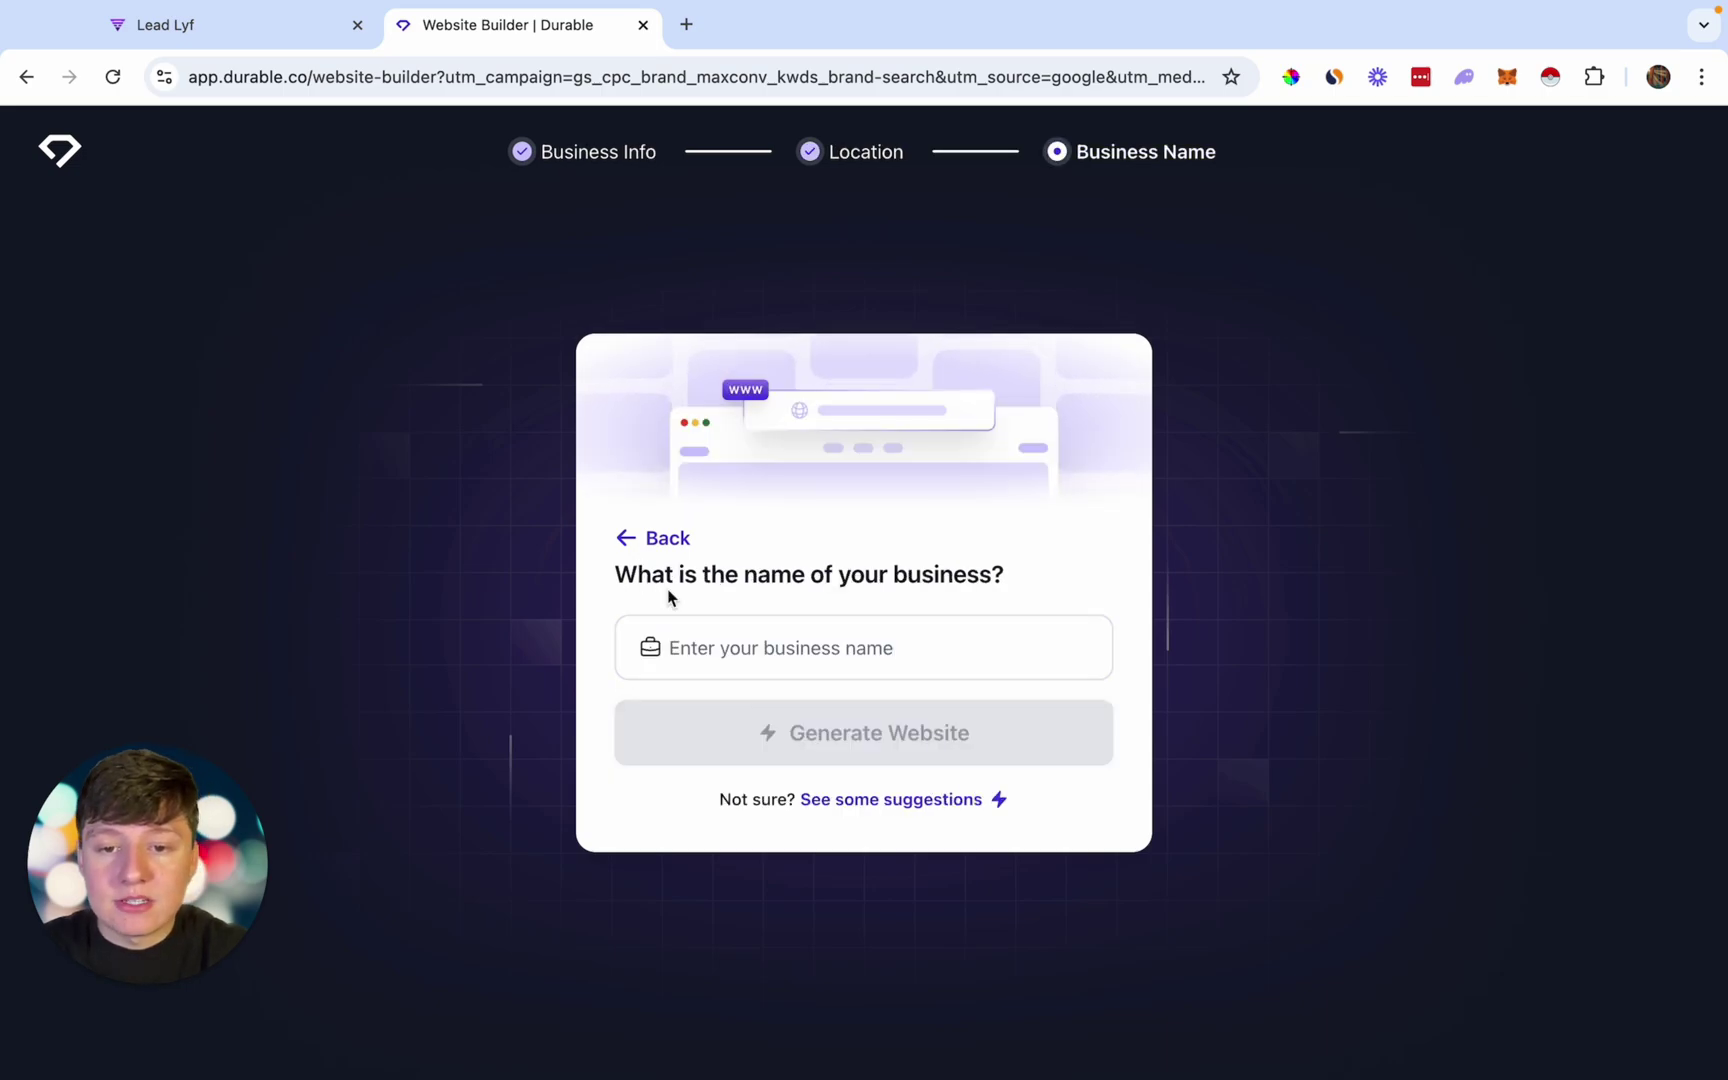
left_click(683, 640)
type("Abc Pe")
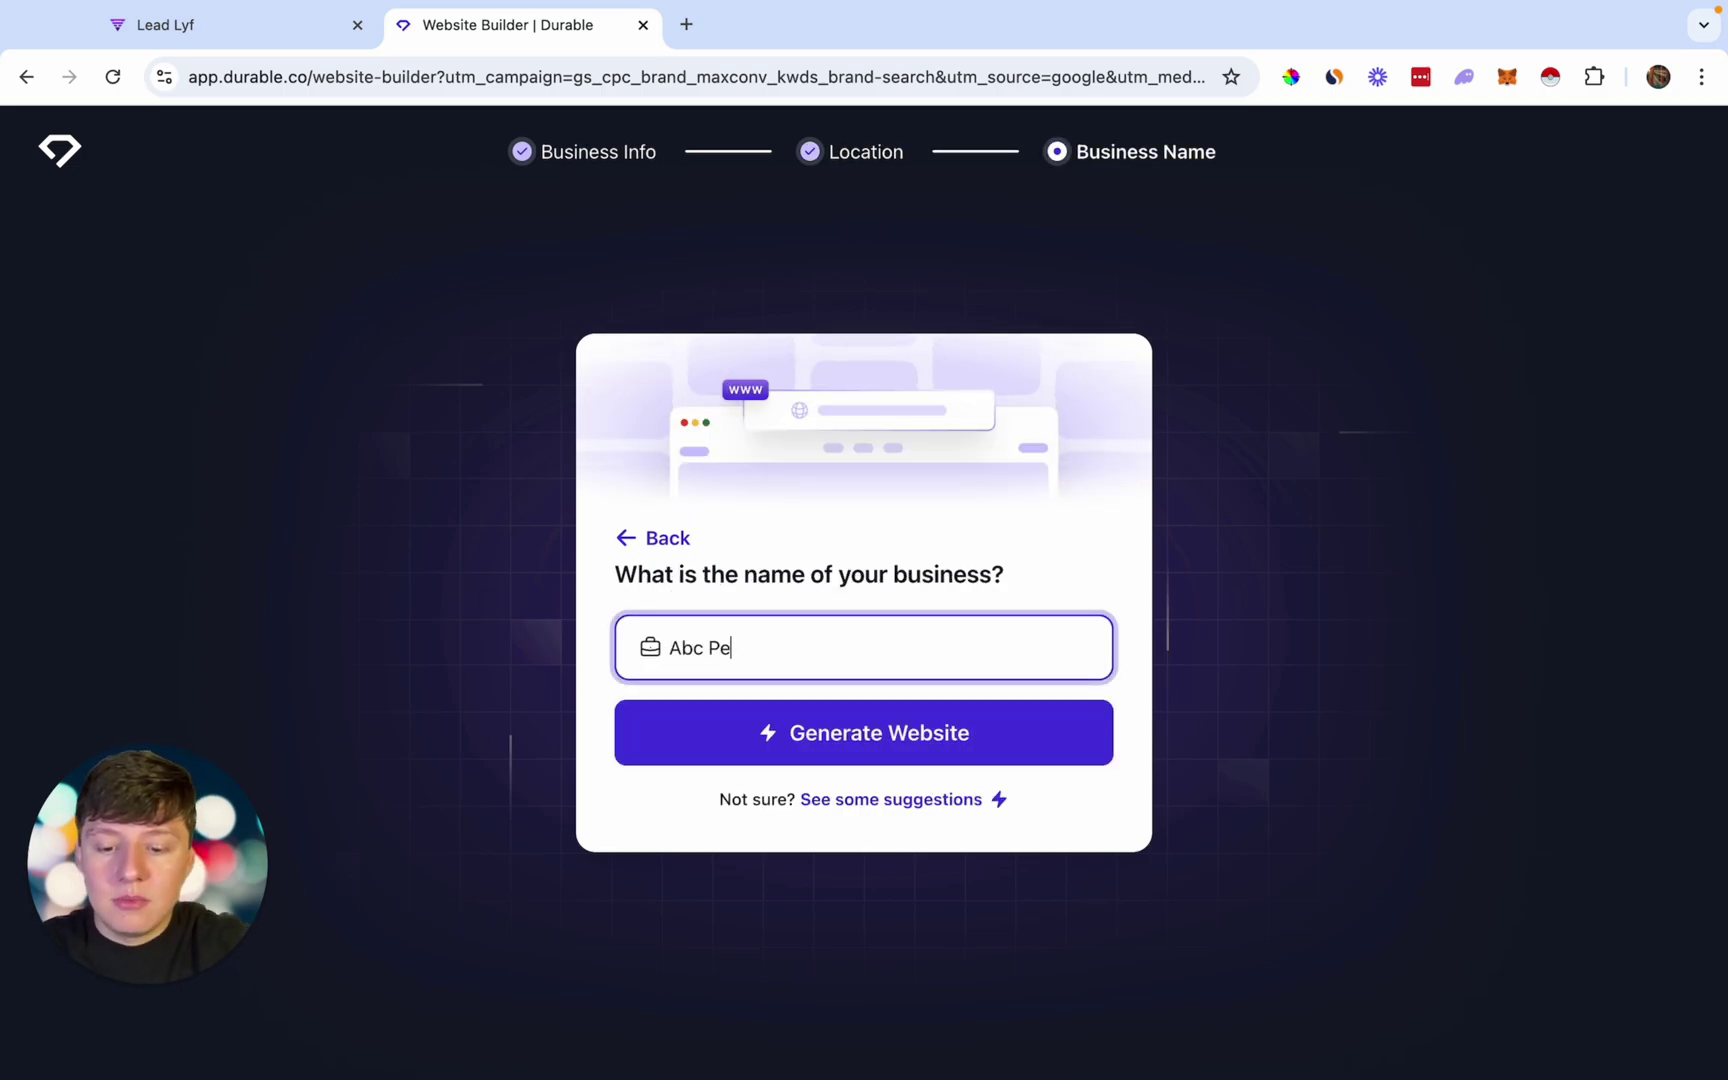
type("st Solutions")
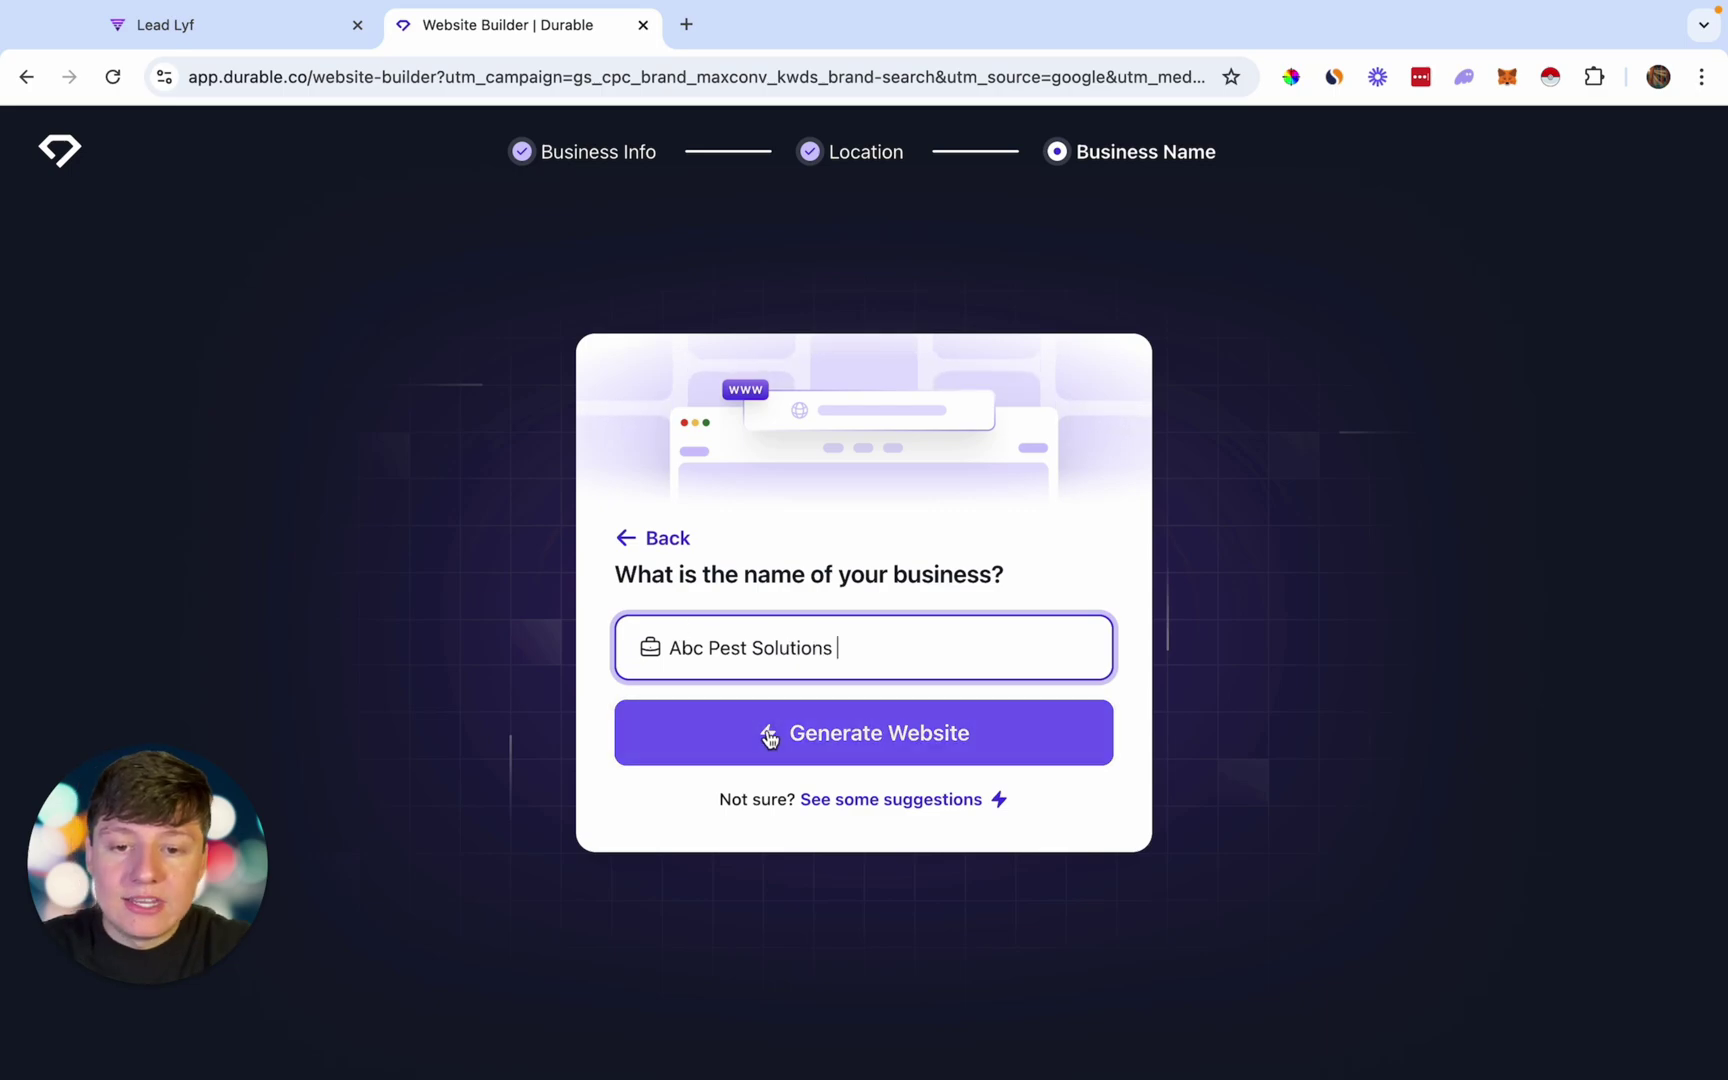
left_click(829, 752)
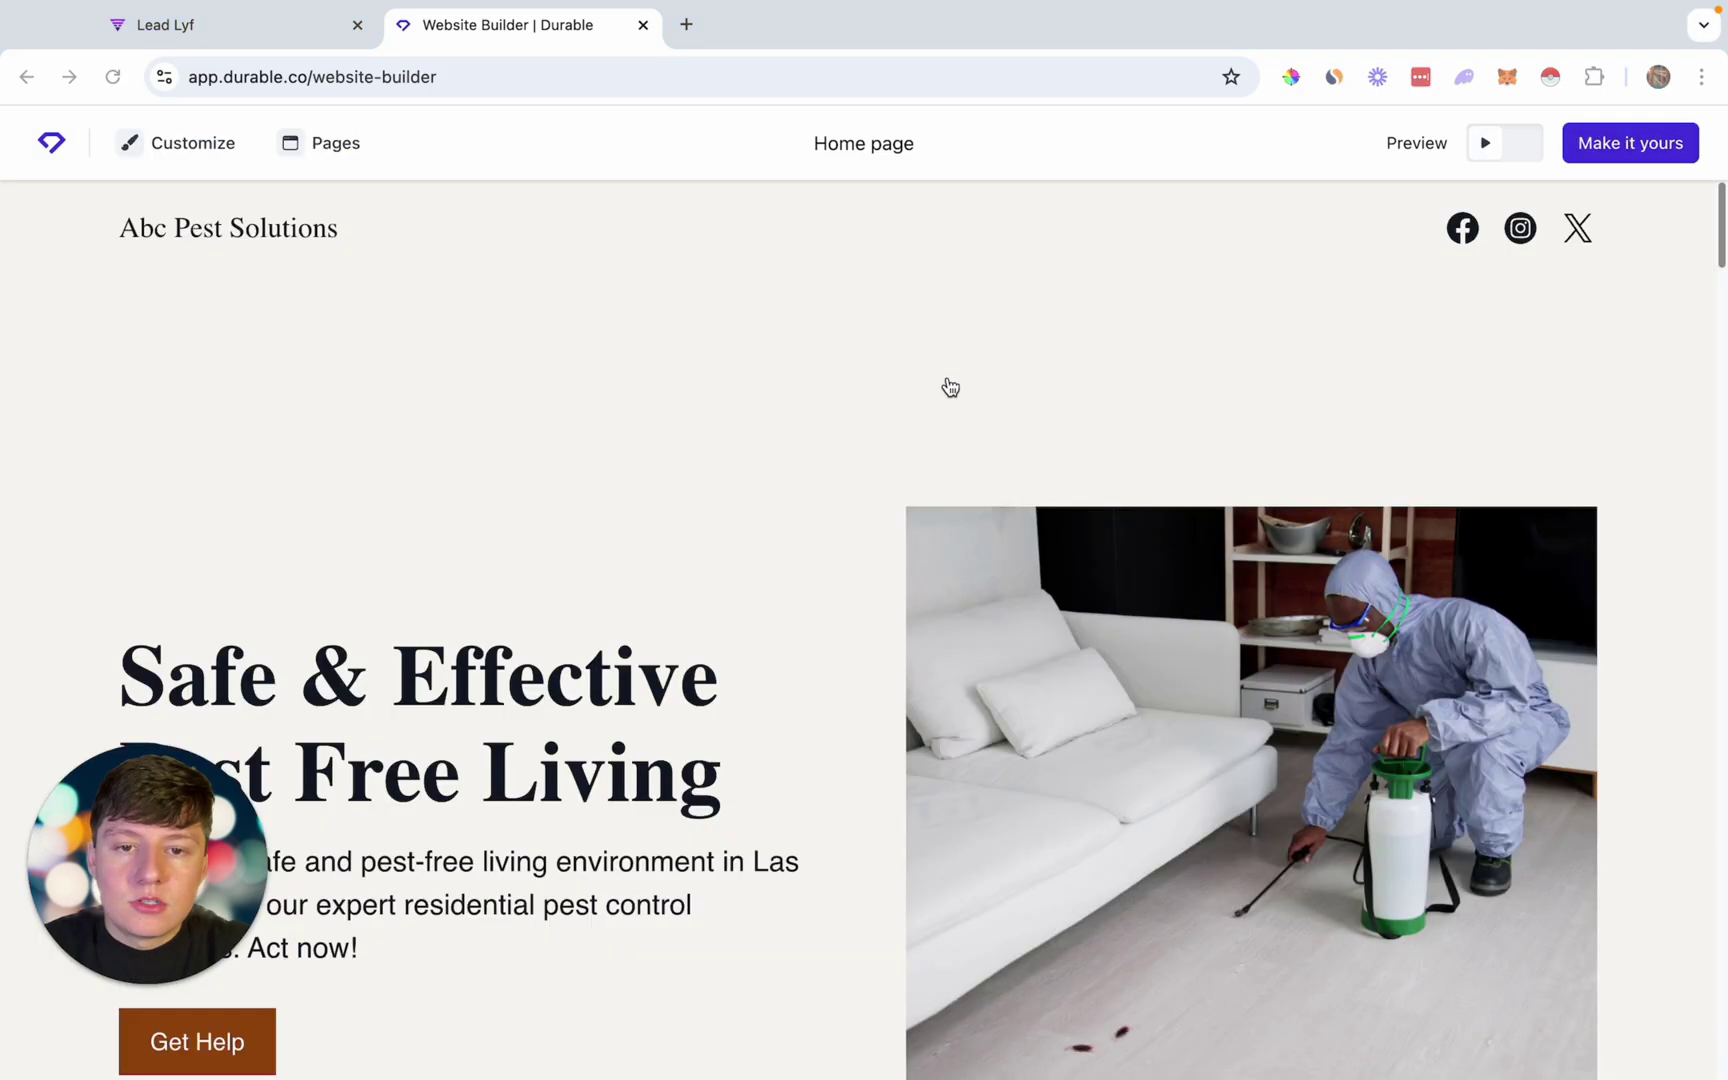
Review the generated Abc Pest Solutions site and start editing the hero section, bringing up sign-up.
scroll(945, 386, "down", 3)
scroll(950, 386, "down", 20)
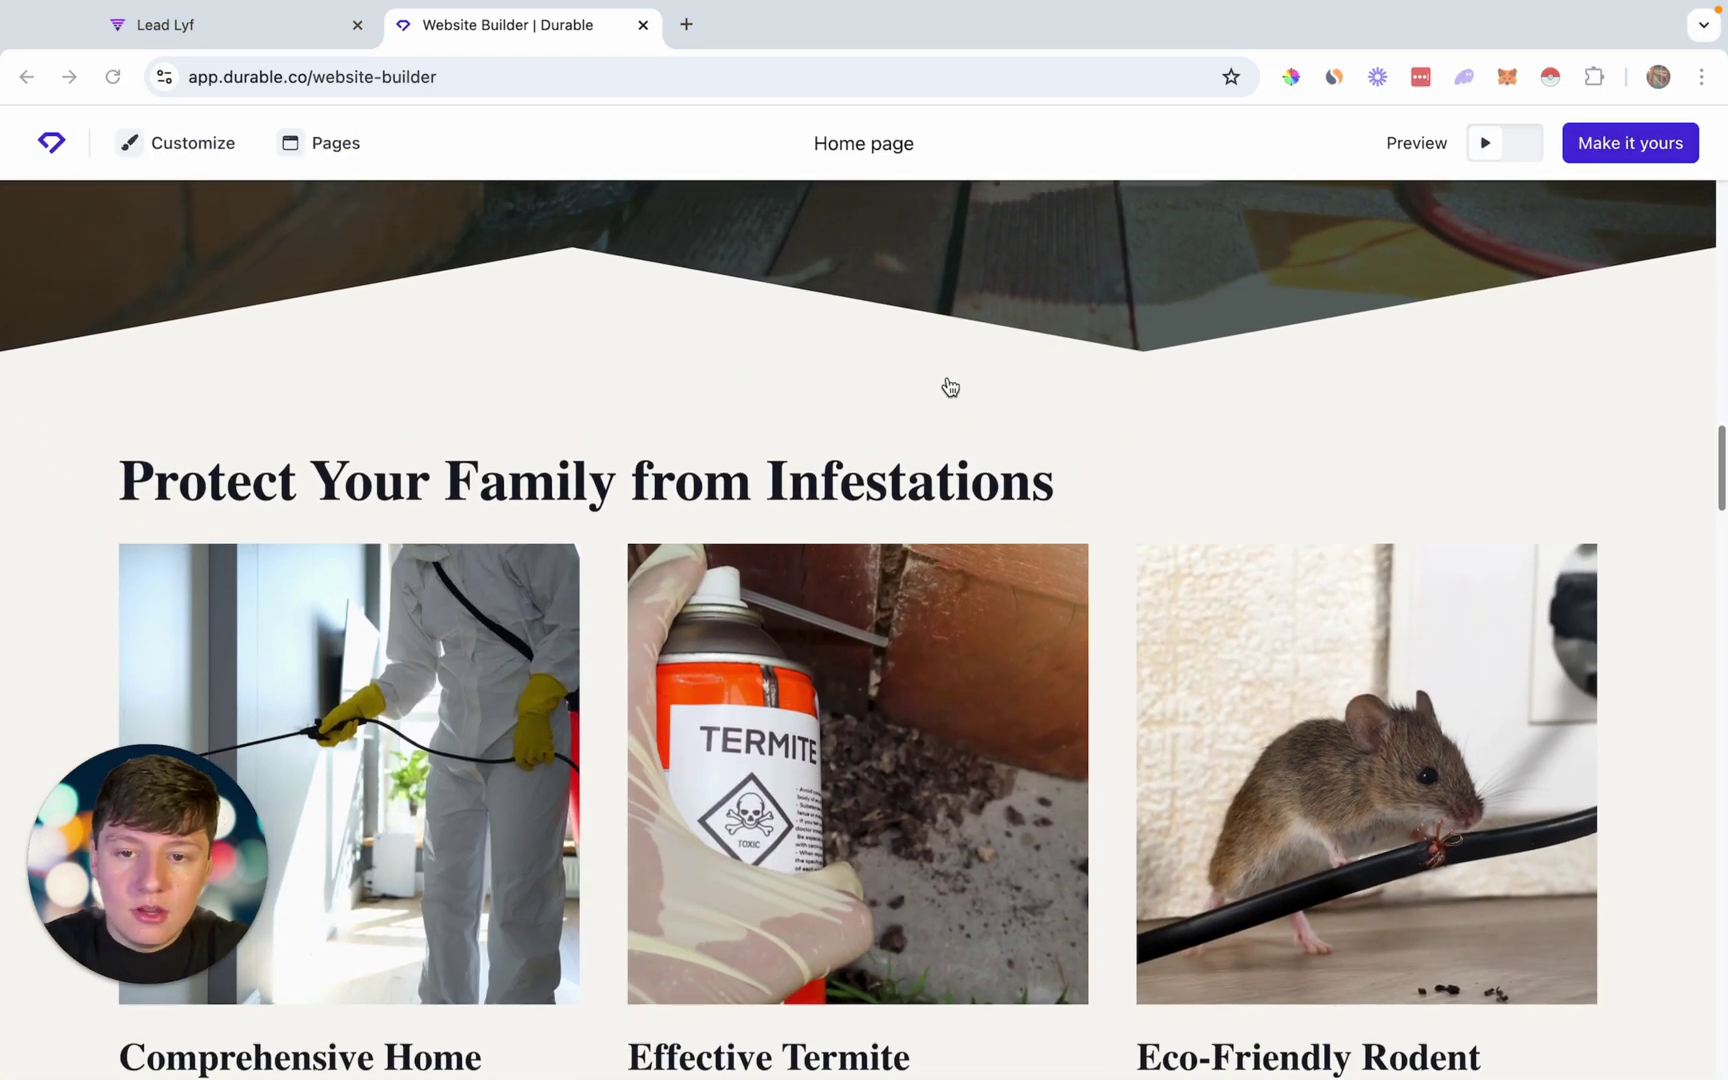
scroll(950, 386, "up", 10)
scroll(950, 386, "up", 15)
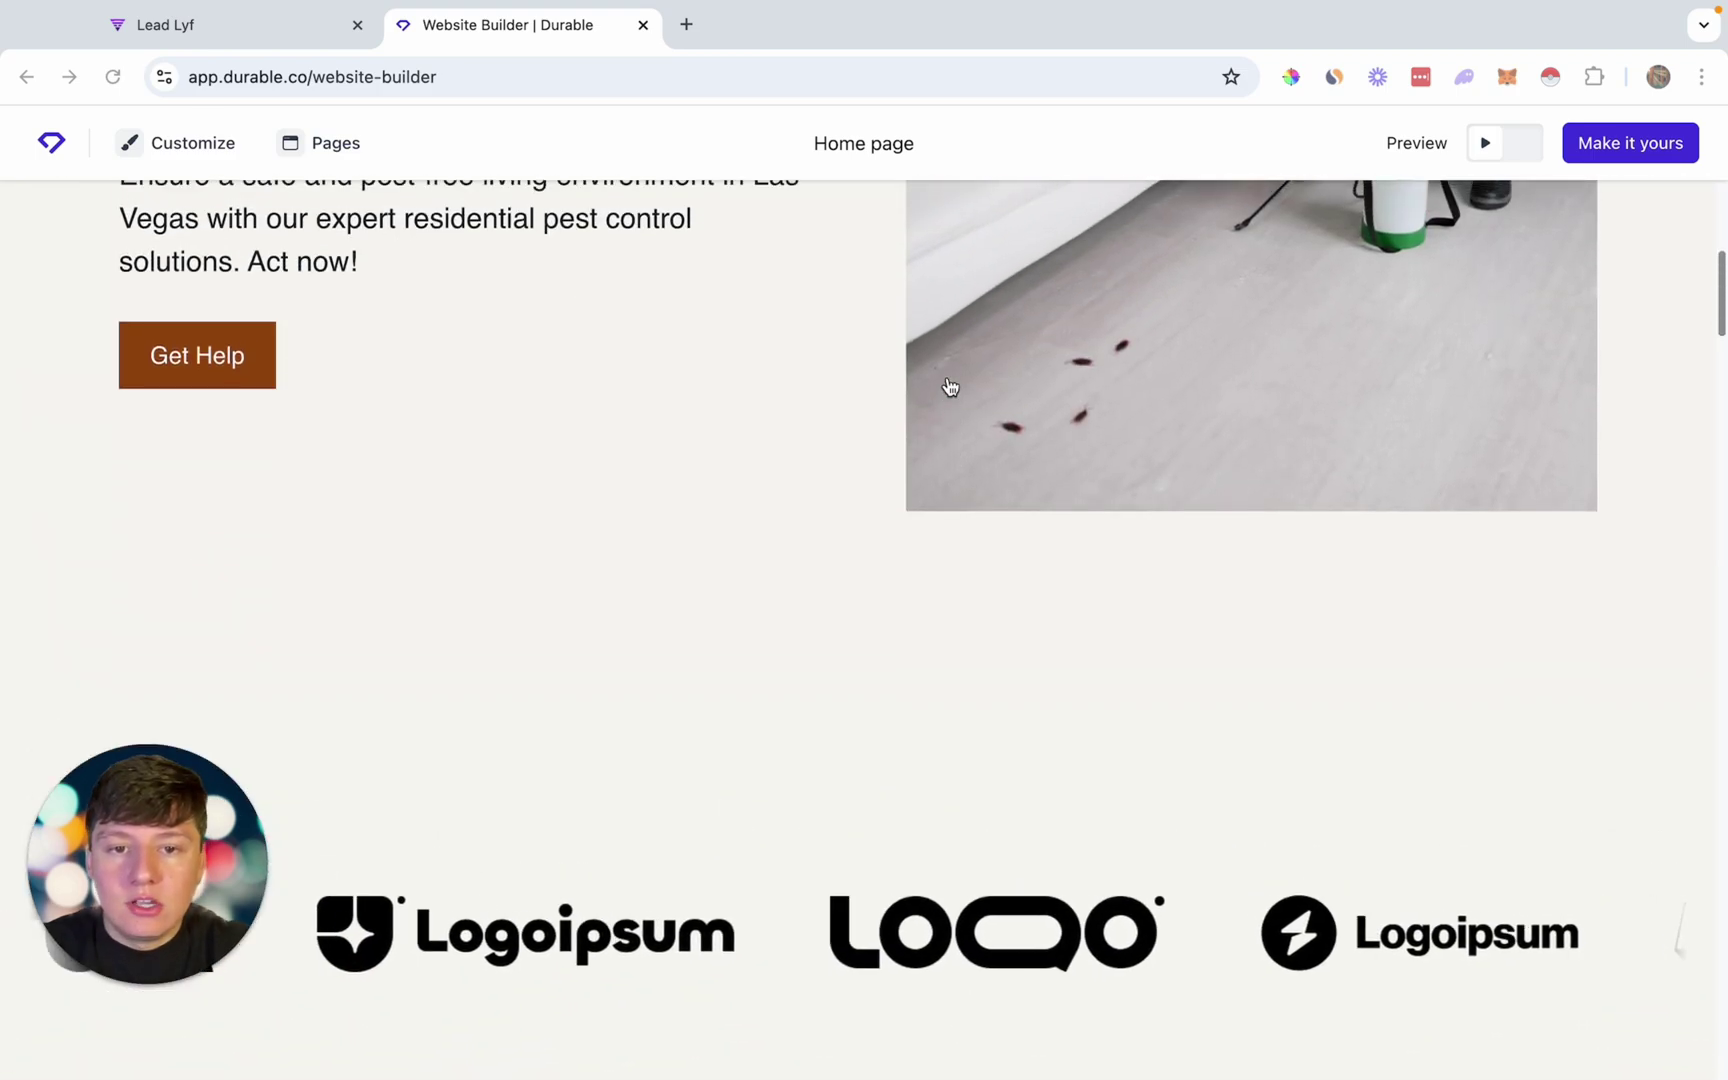
scroll(950, 386, "down", 3)
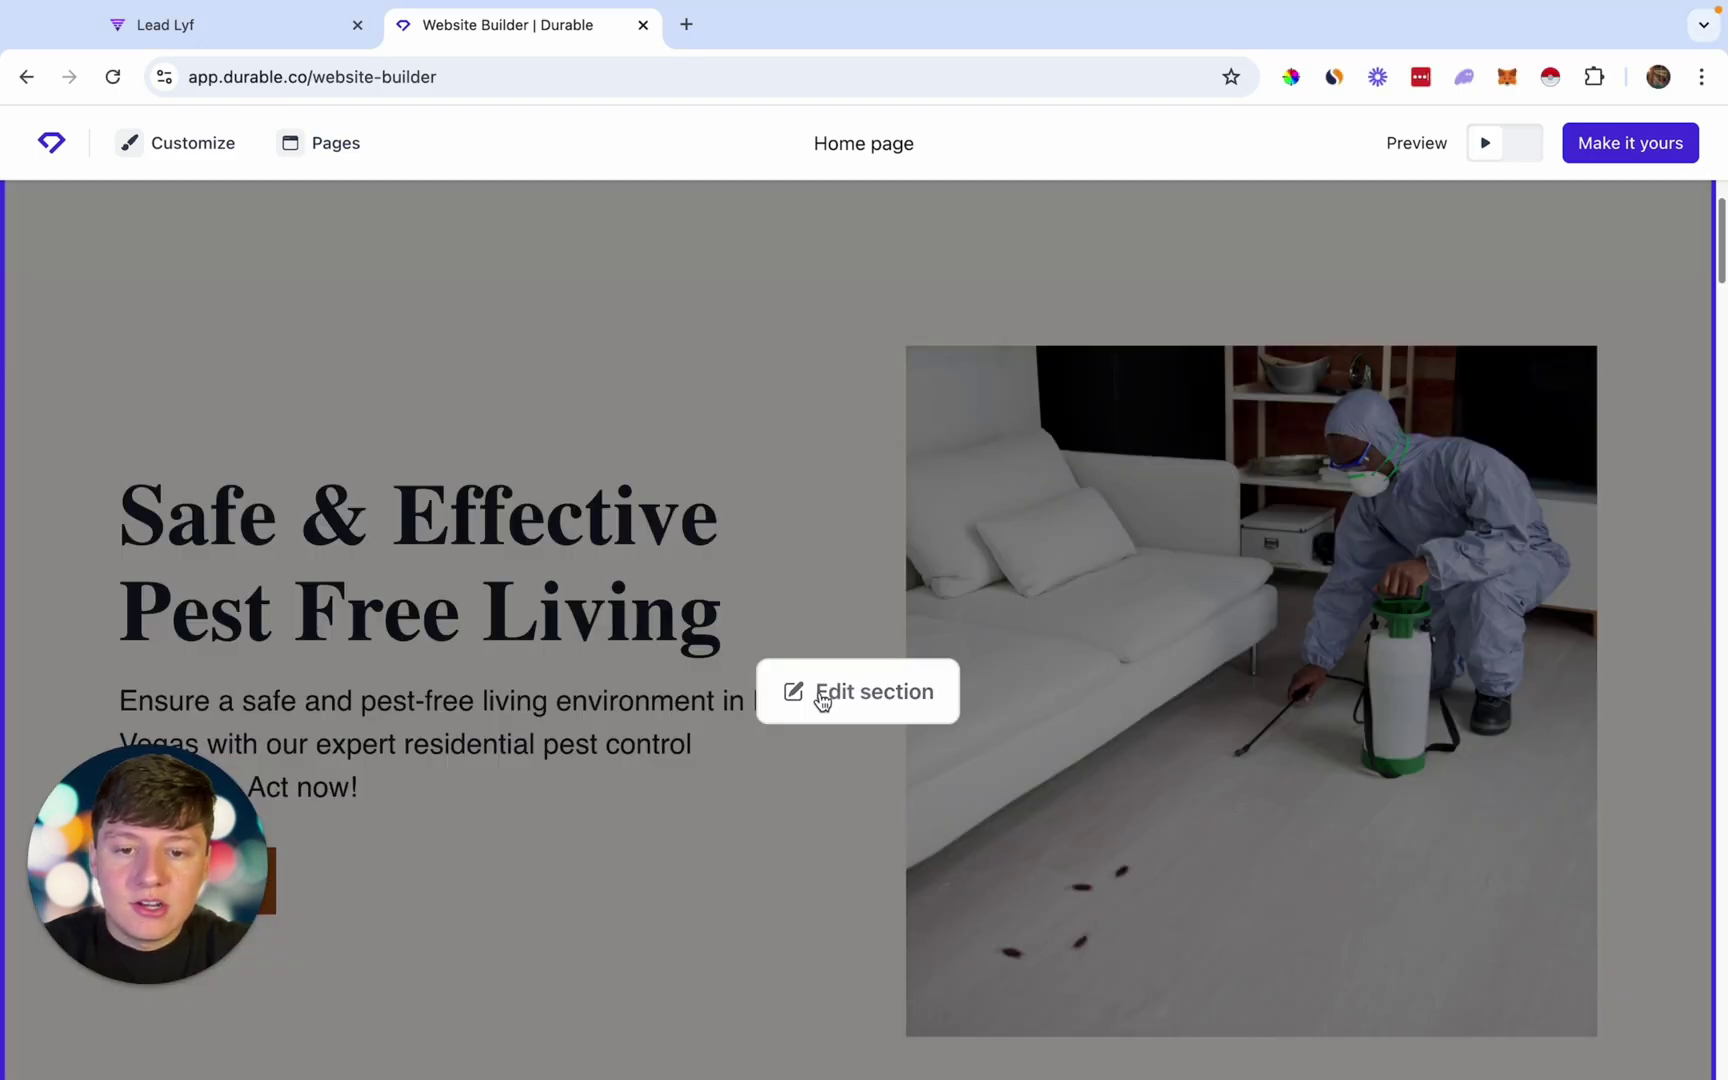
left_click(868, 696)
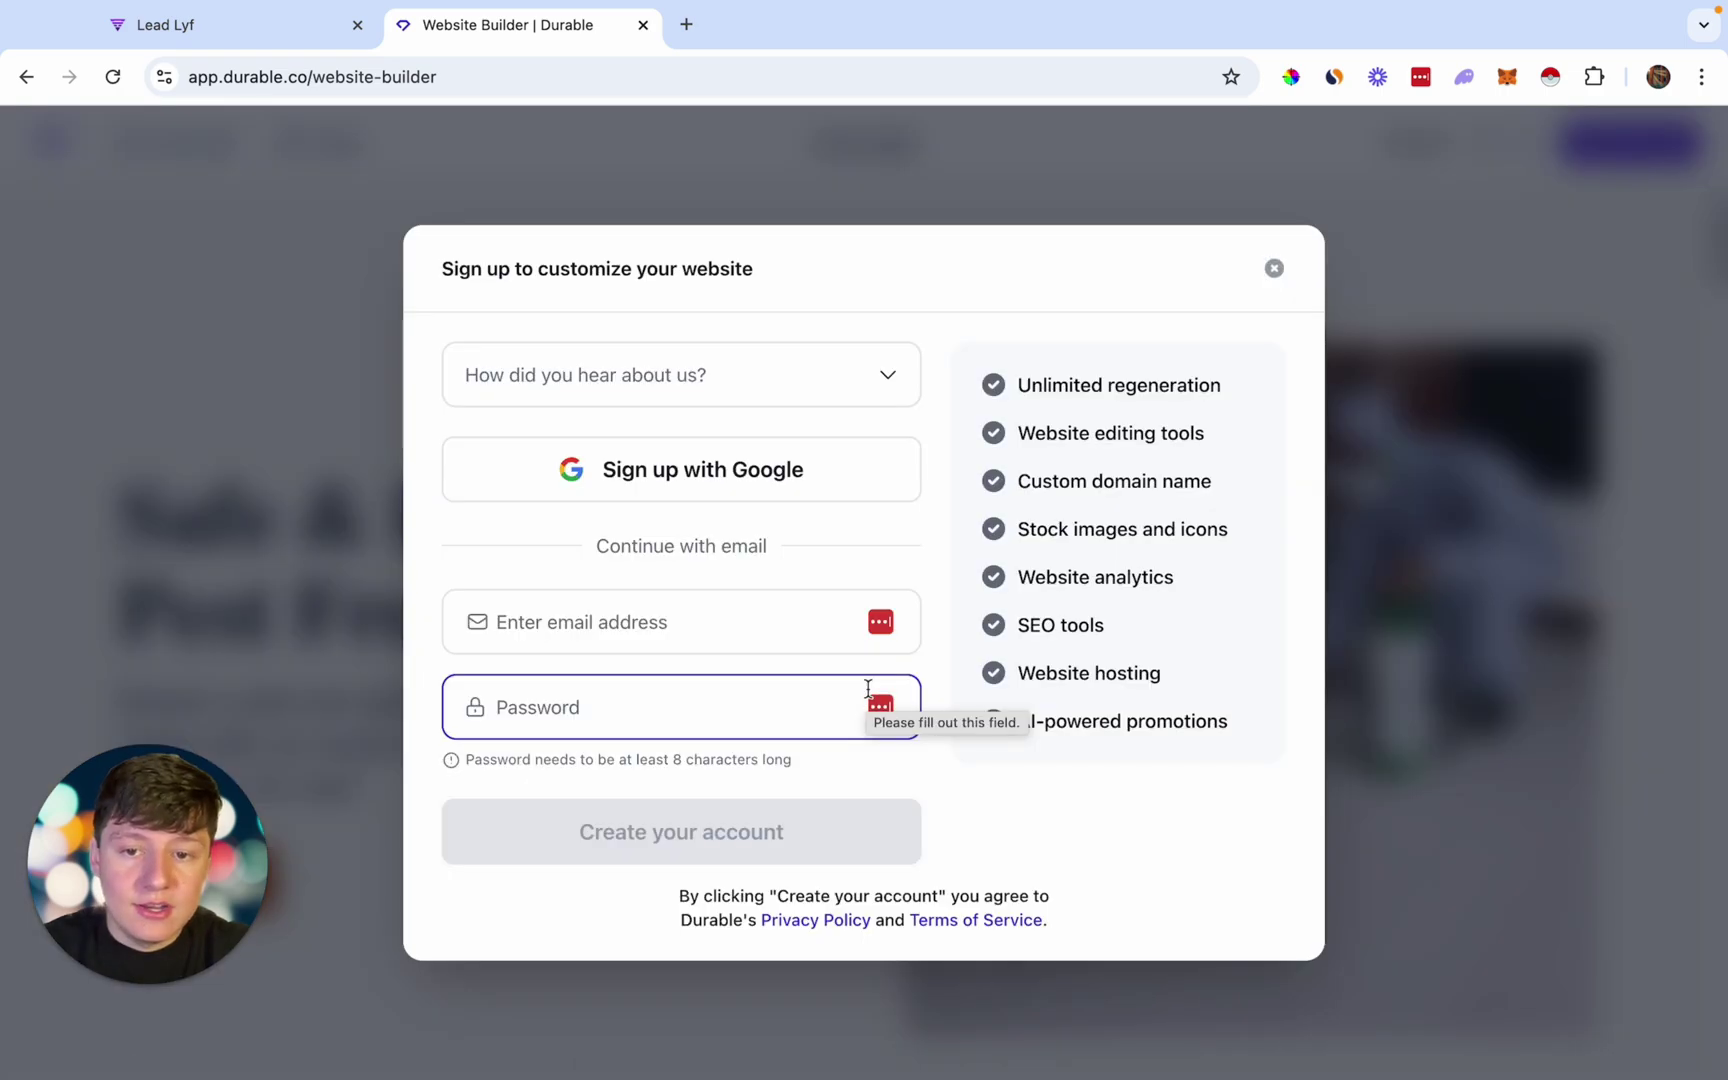
left_click(703, 470)
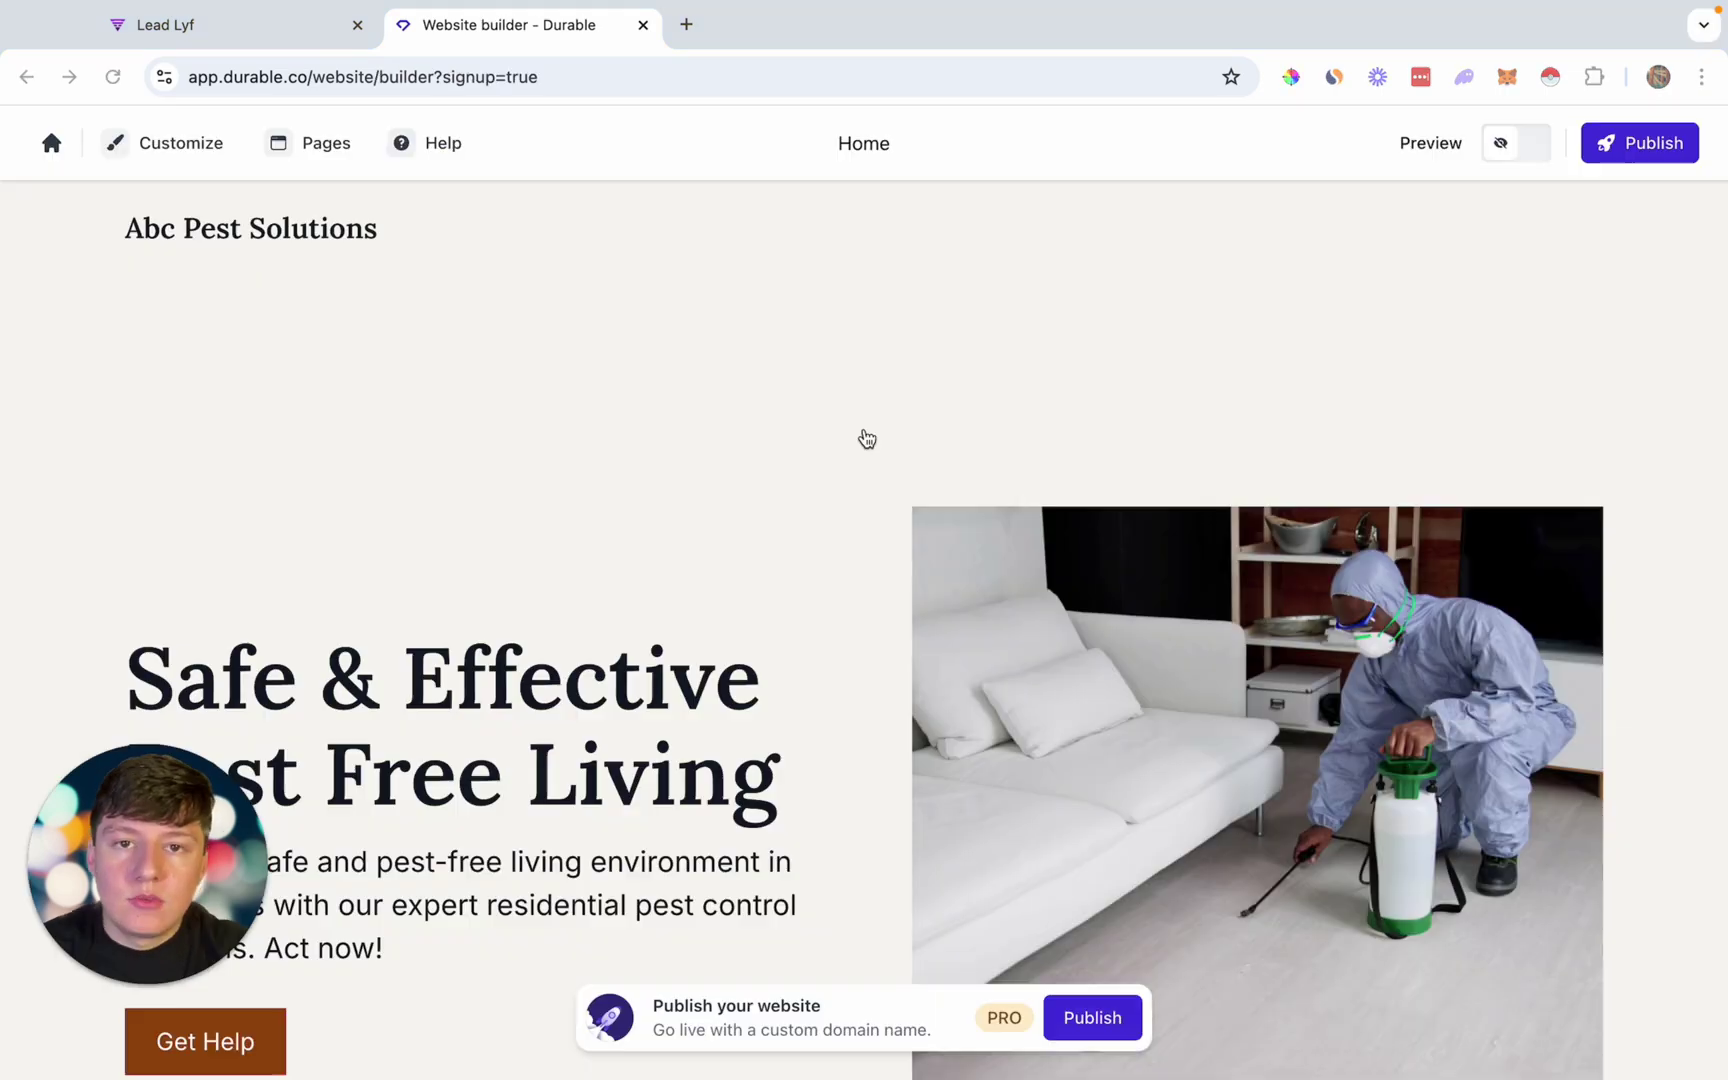
scroll(918, 431, "down", 2)
scroll(918, 431, "down", 2)
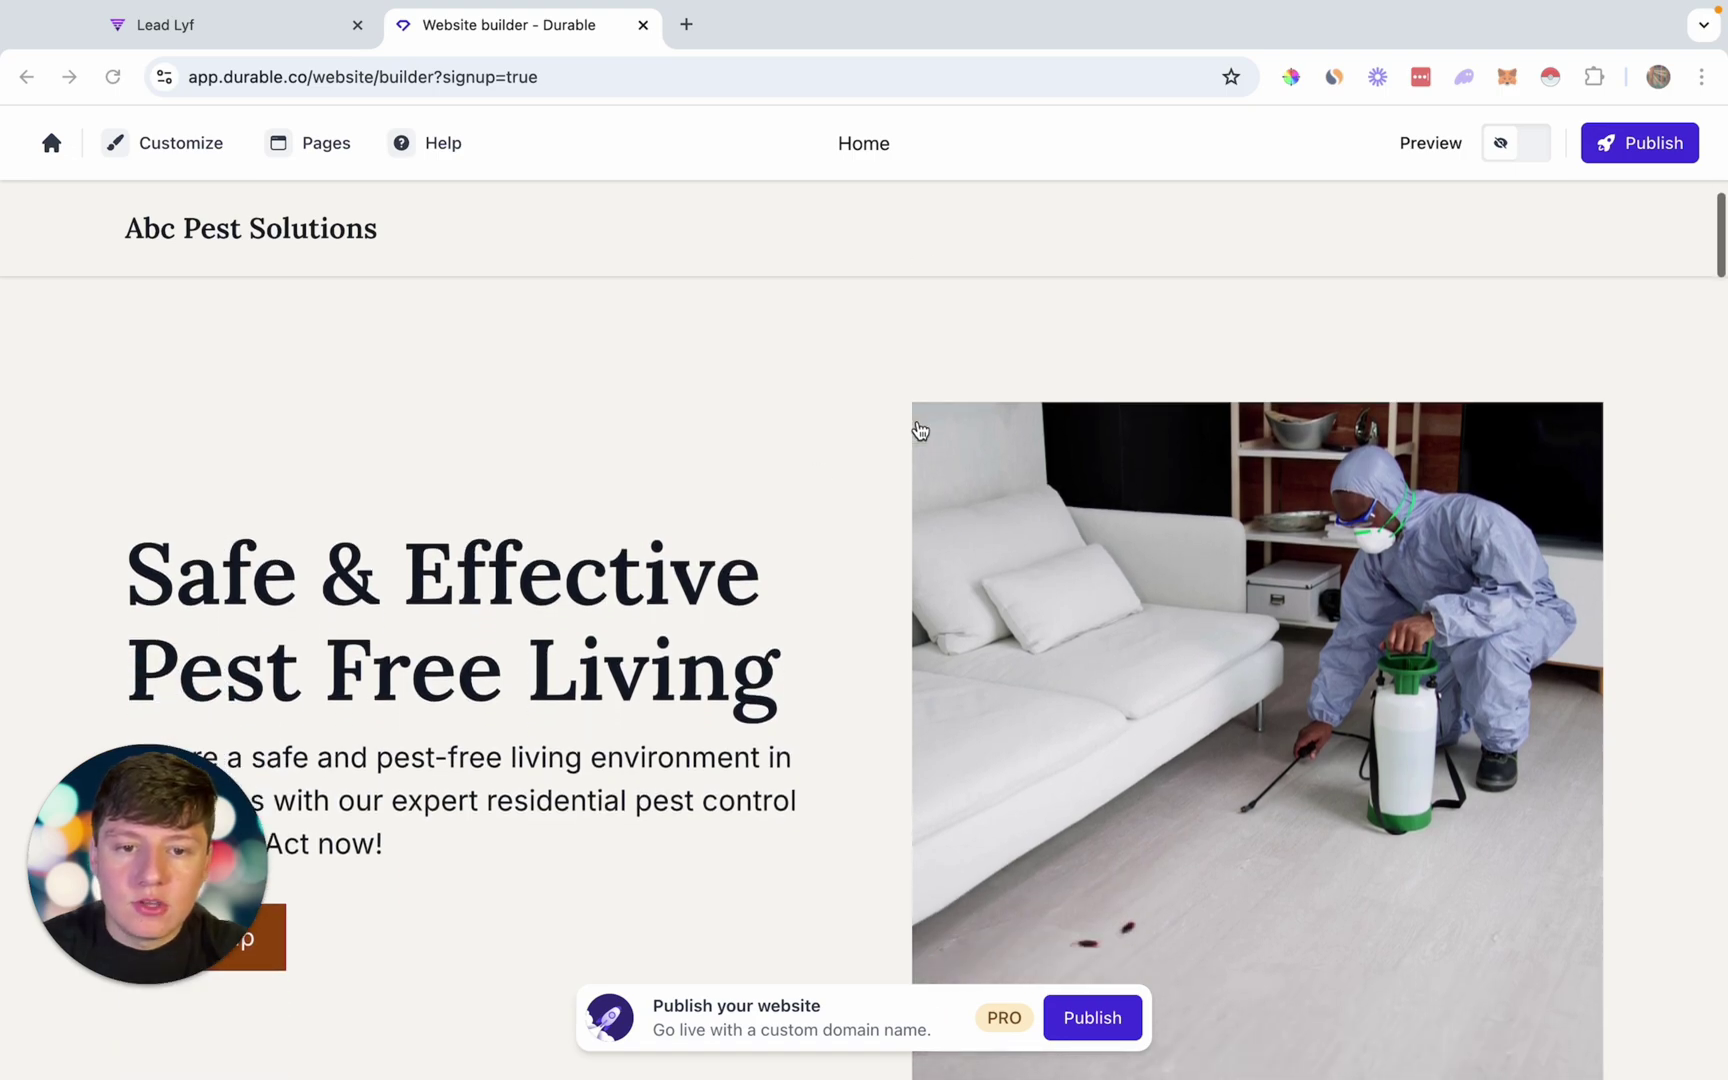
scroll(915, 490, "up", 2)
scroll(925, 485, "up", 1)
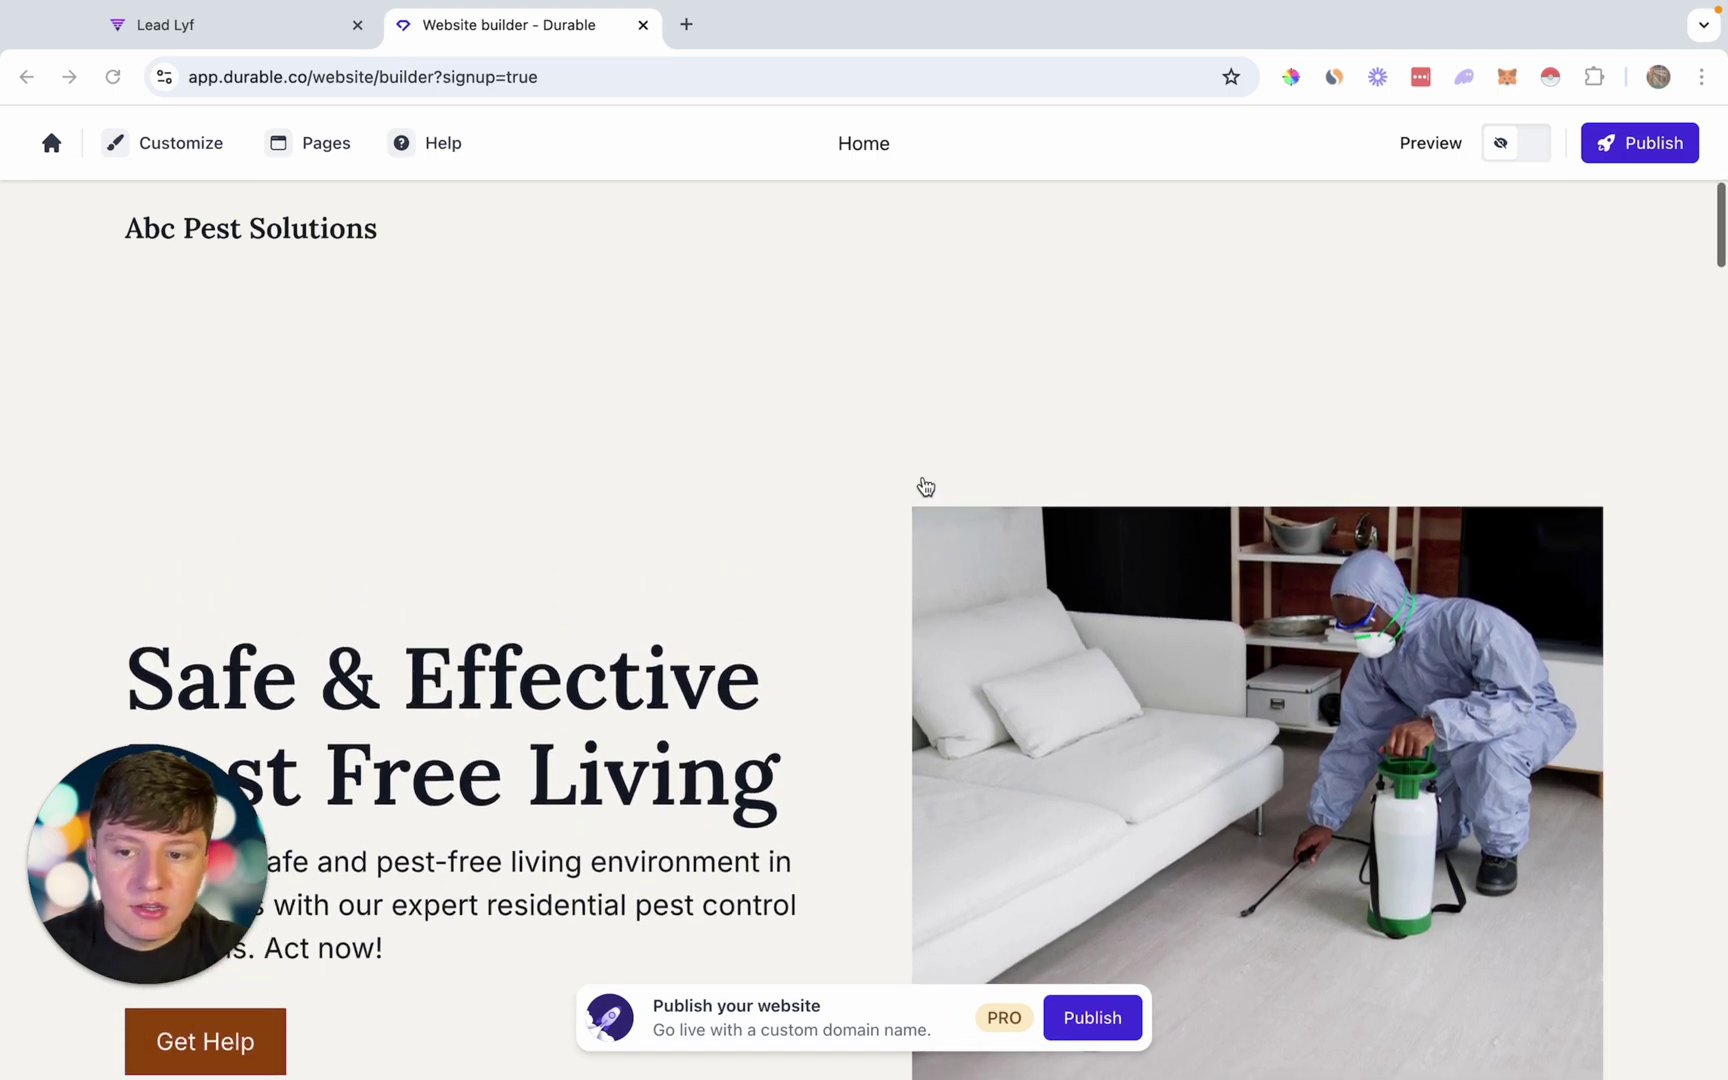
left_click(257, 249)
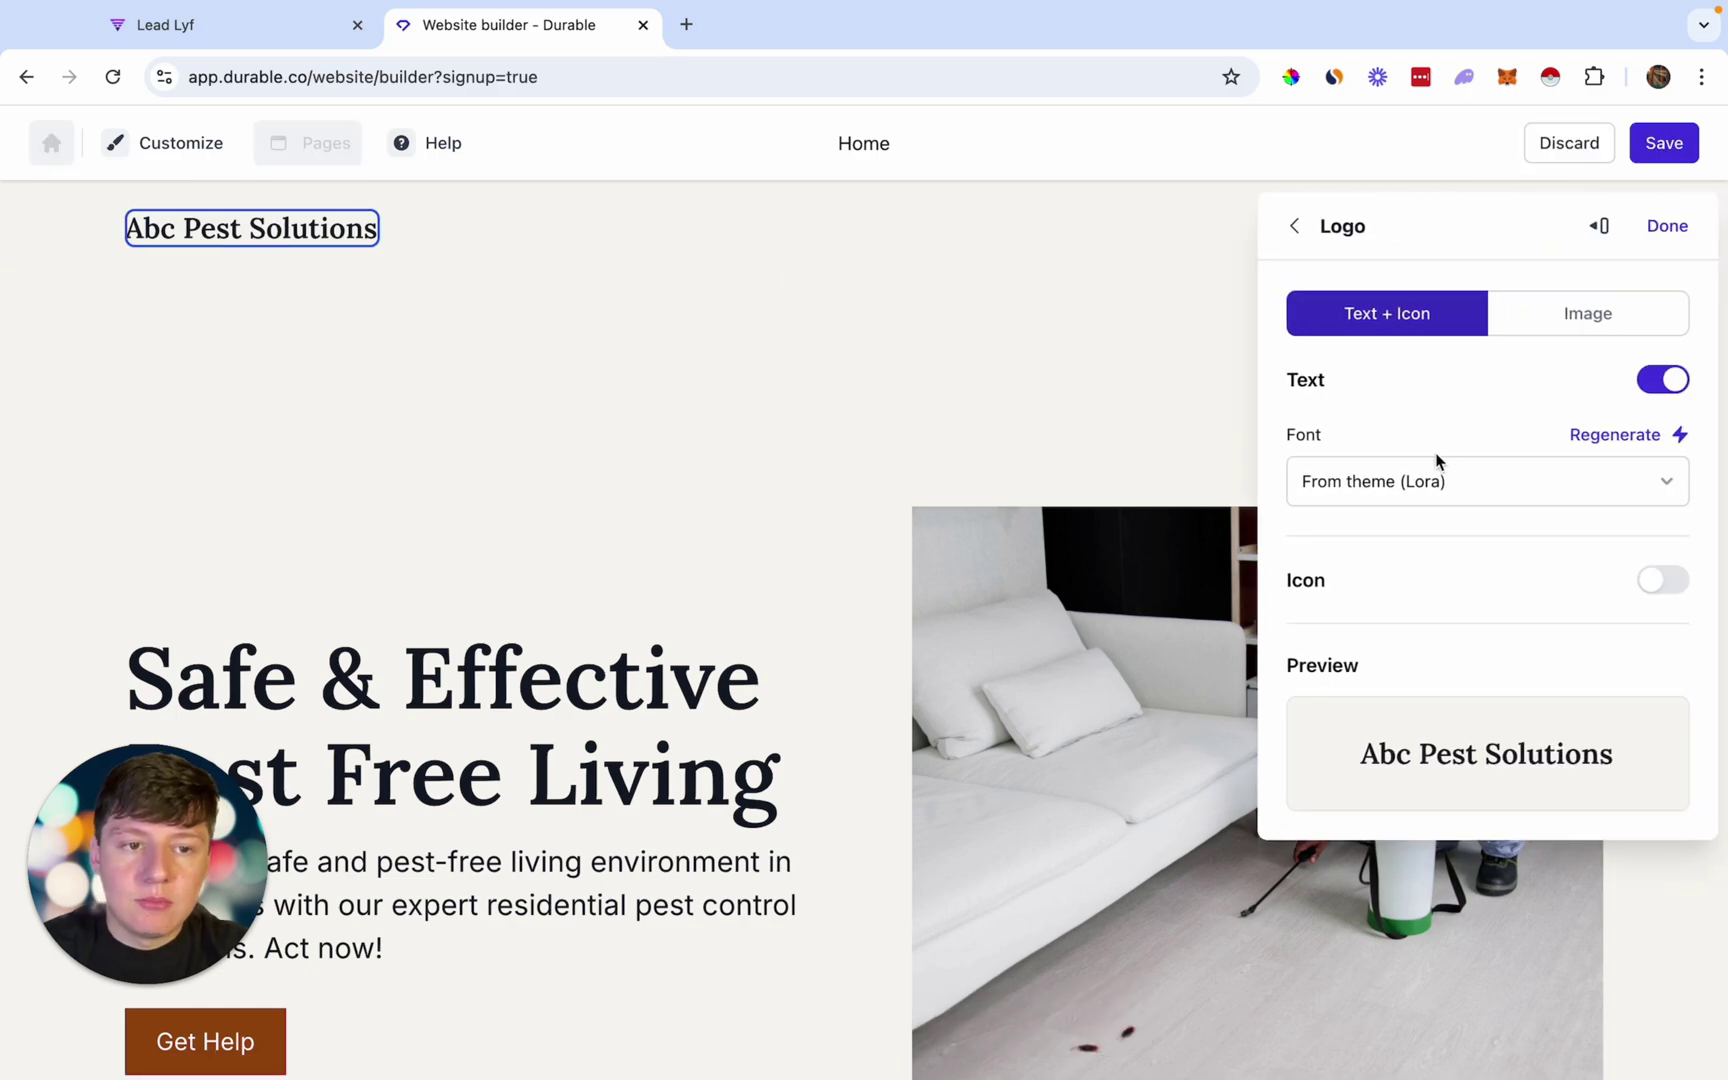
left_click(1566, 320)
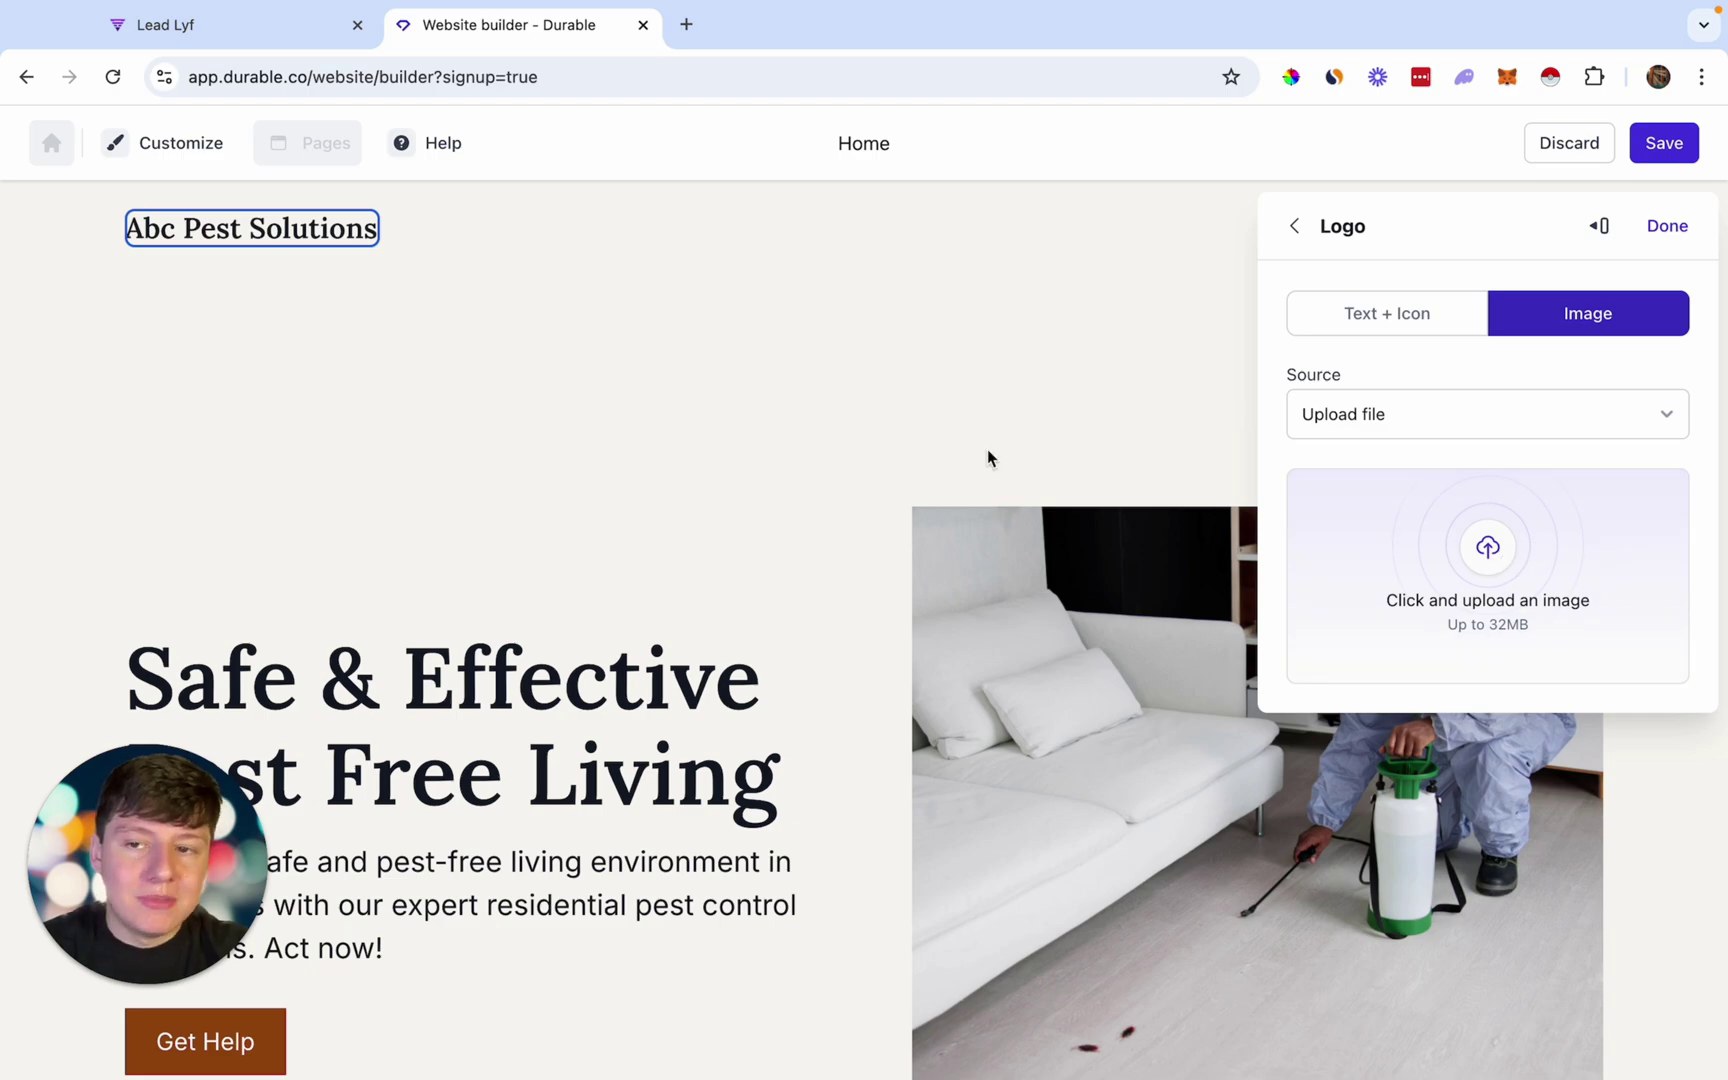
left_click(586, 513)
scroll(578, 600, "down", 2)
scroll(570, 662, "down", 10)
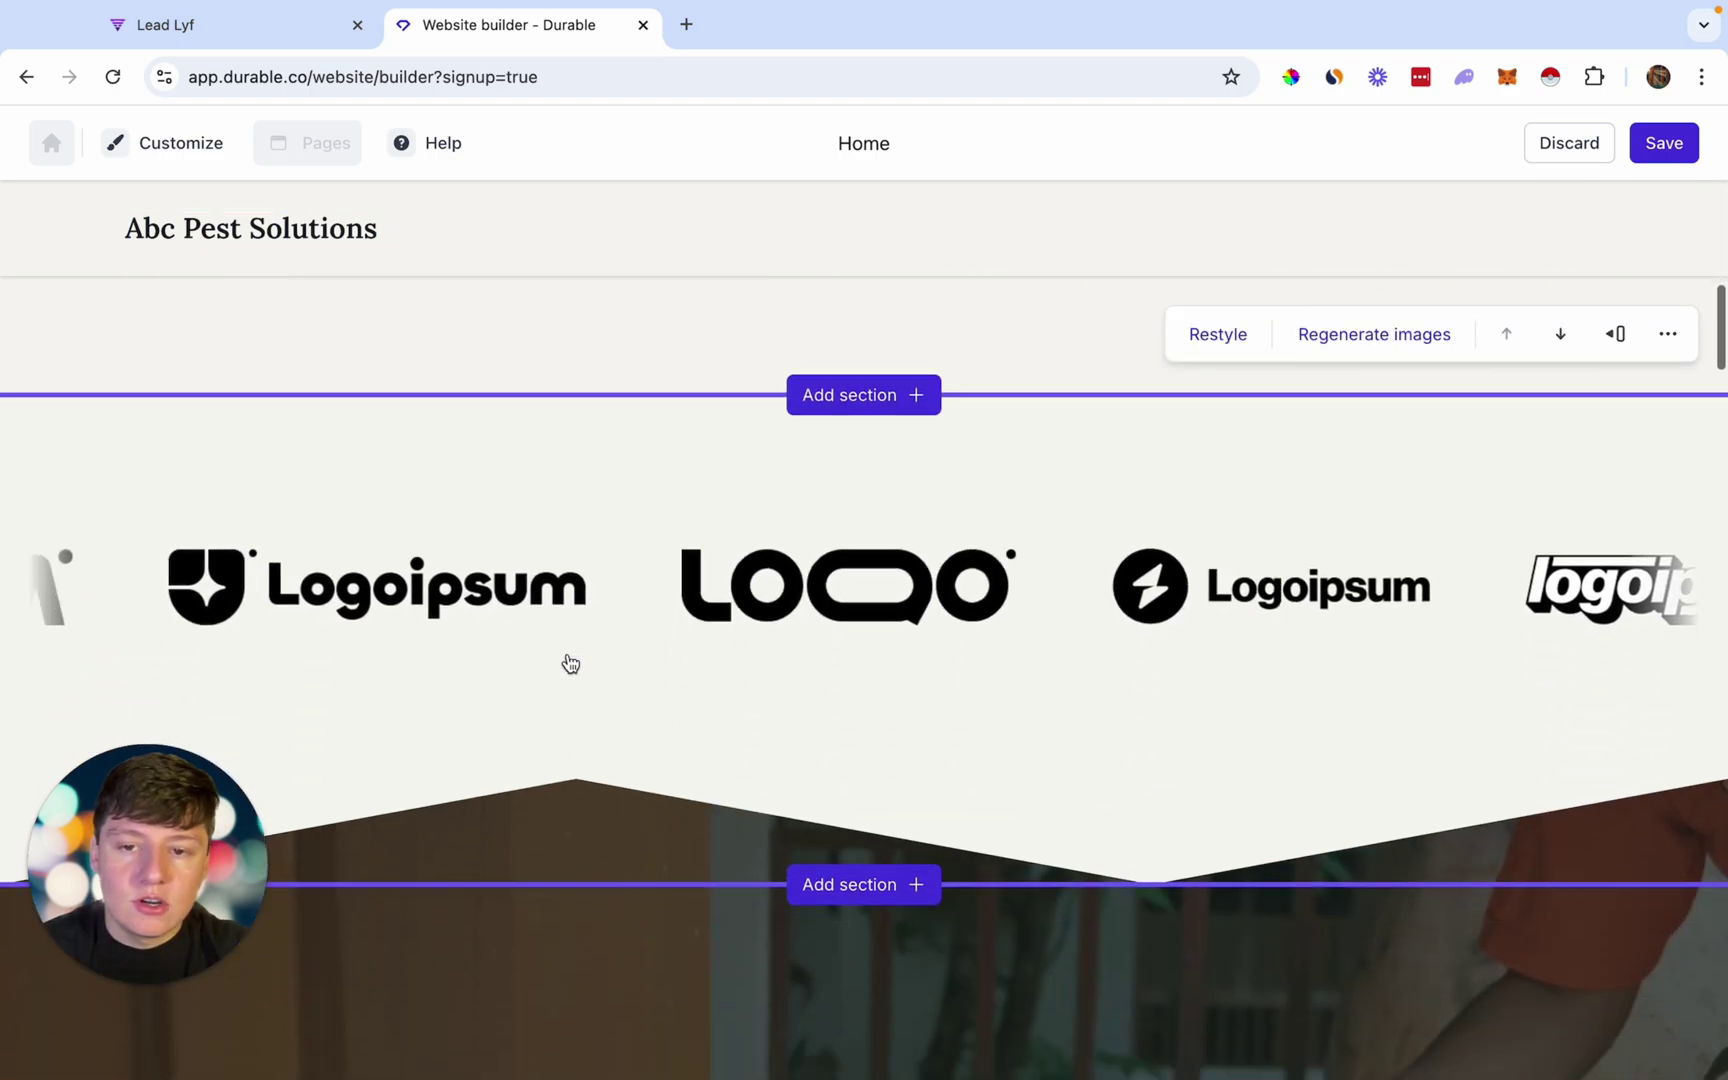
scroll(570, 662, "down", 2)
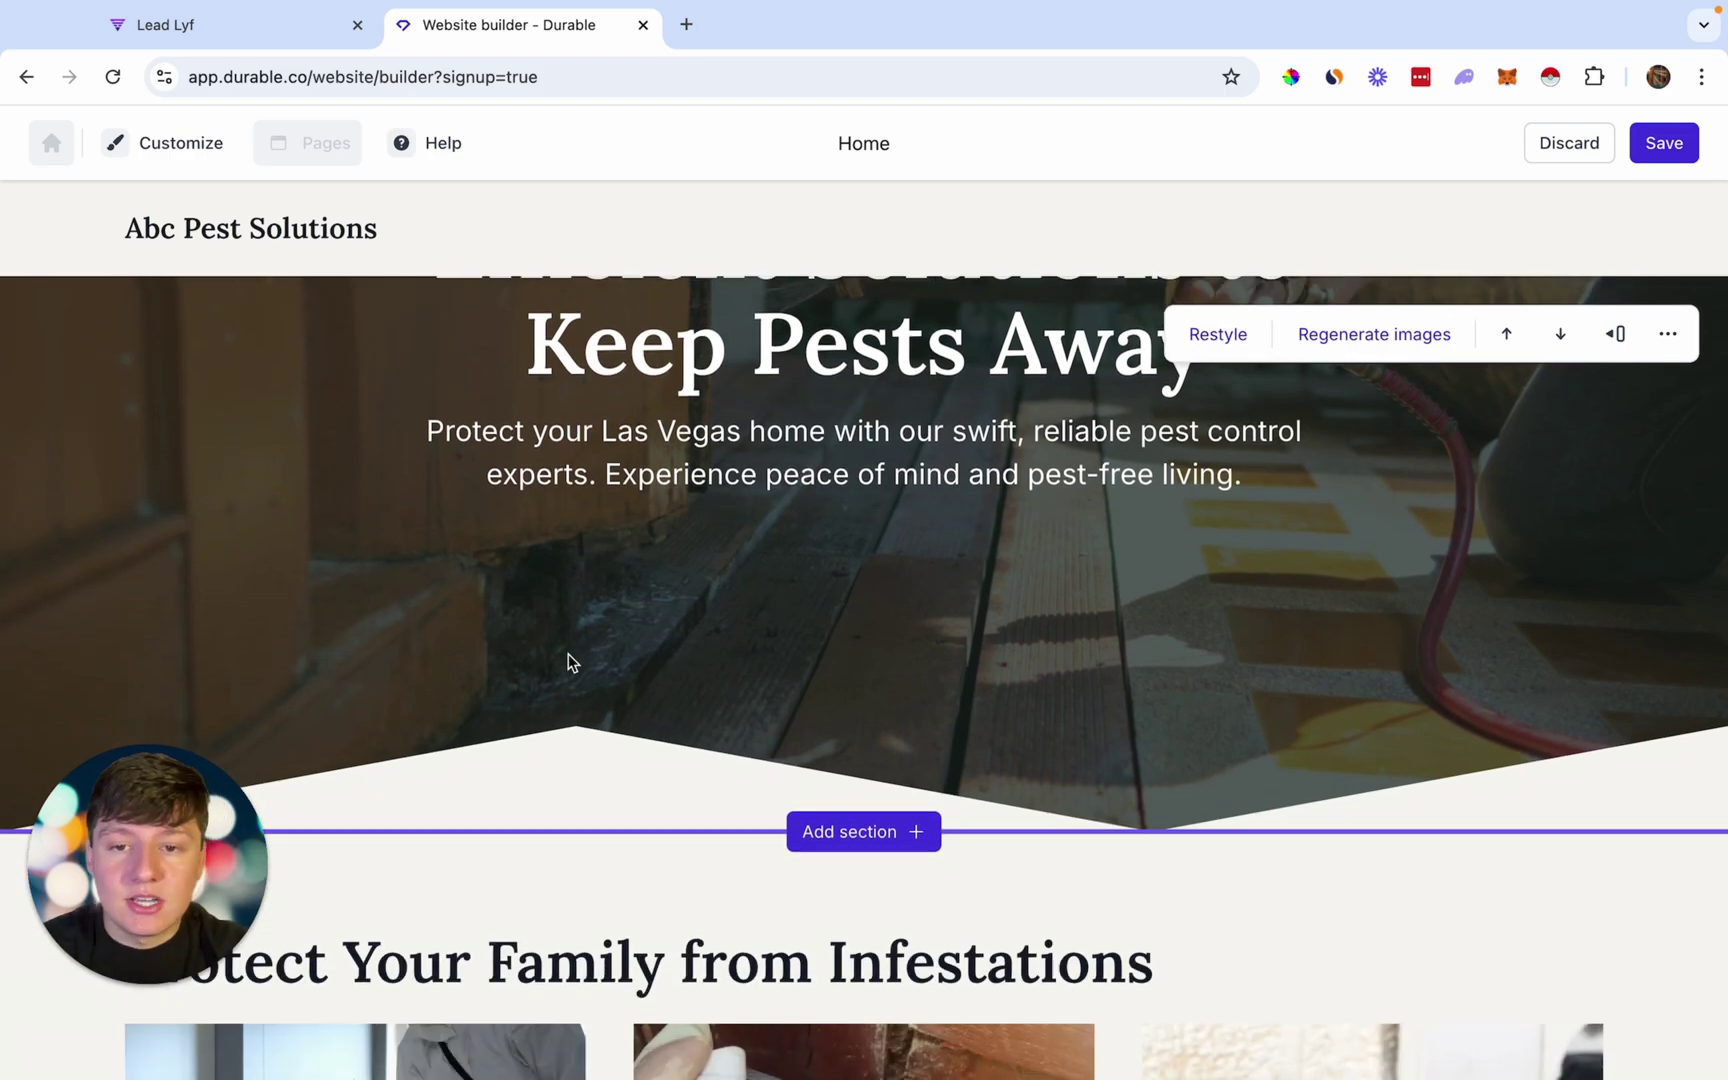
scroll(570, 662, "up", 2)
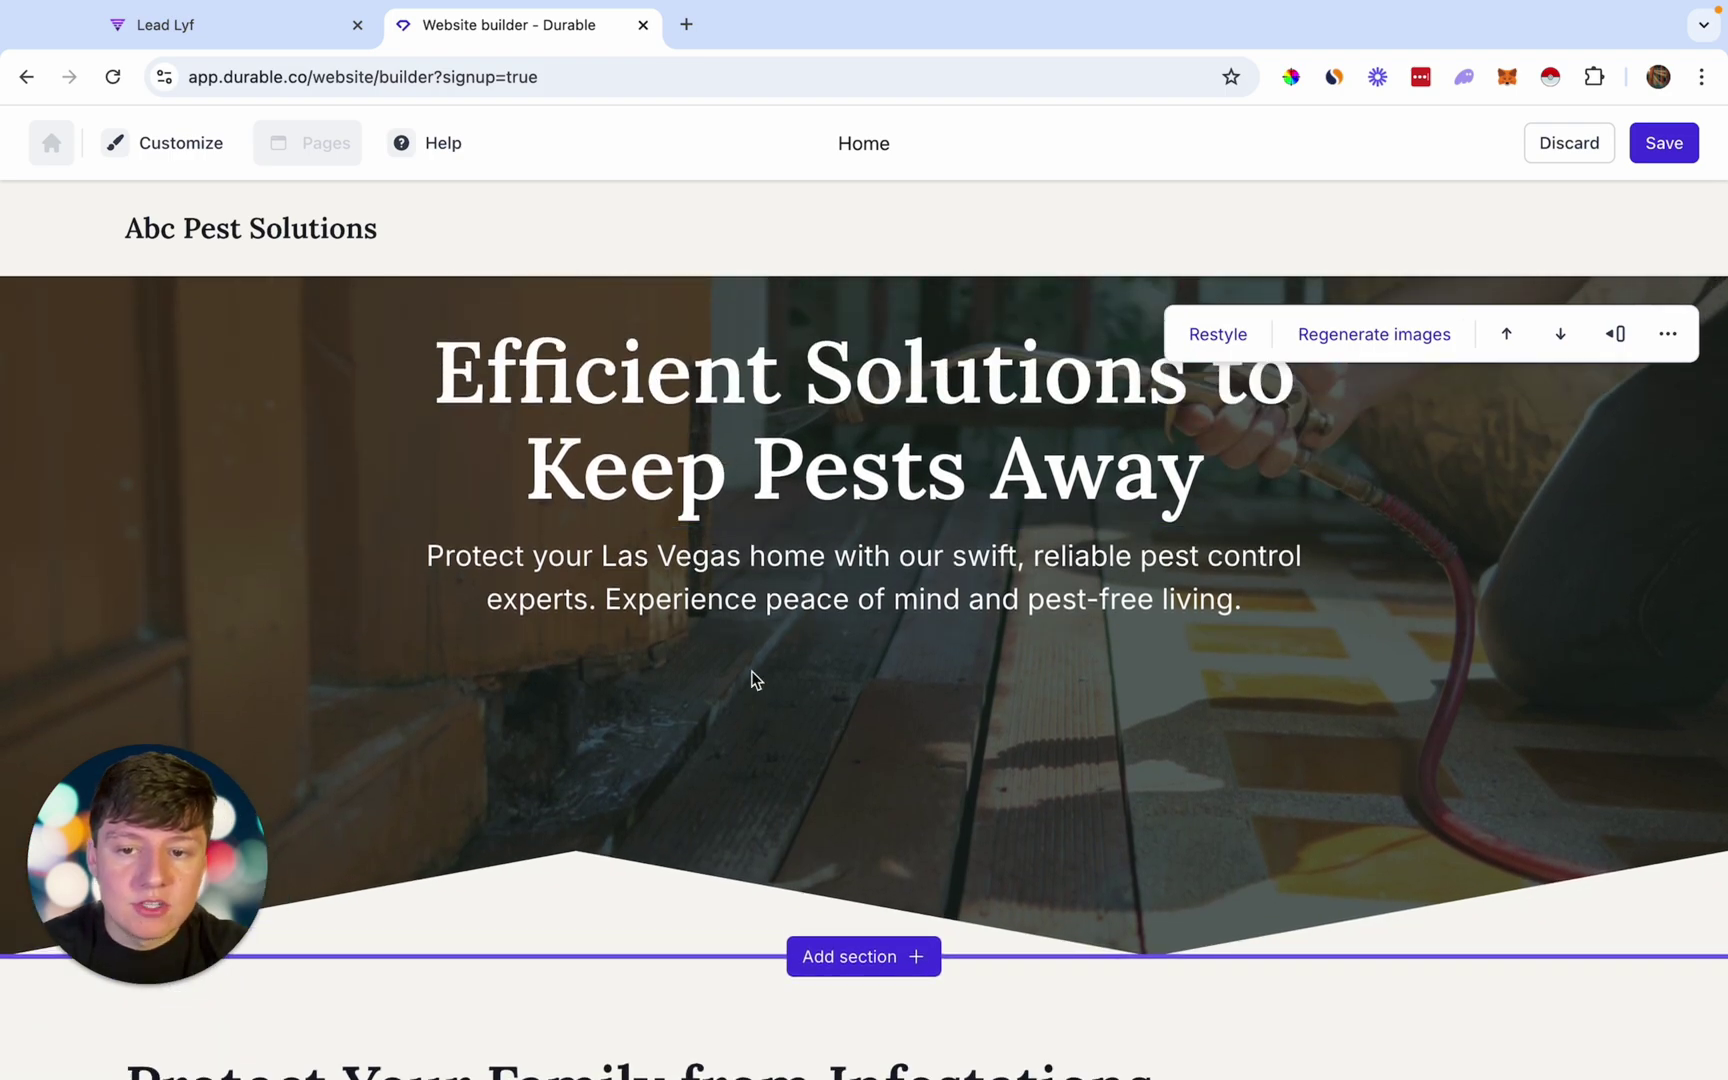
scroll(755, 680, "down", 10)
scroll(755, 680, "up", 1)
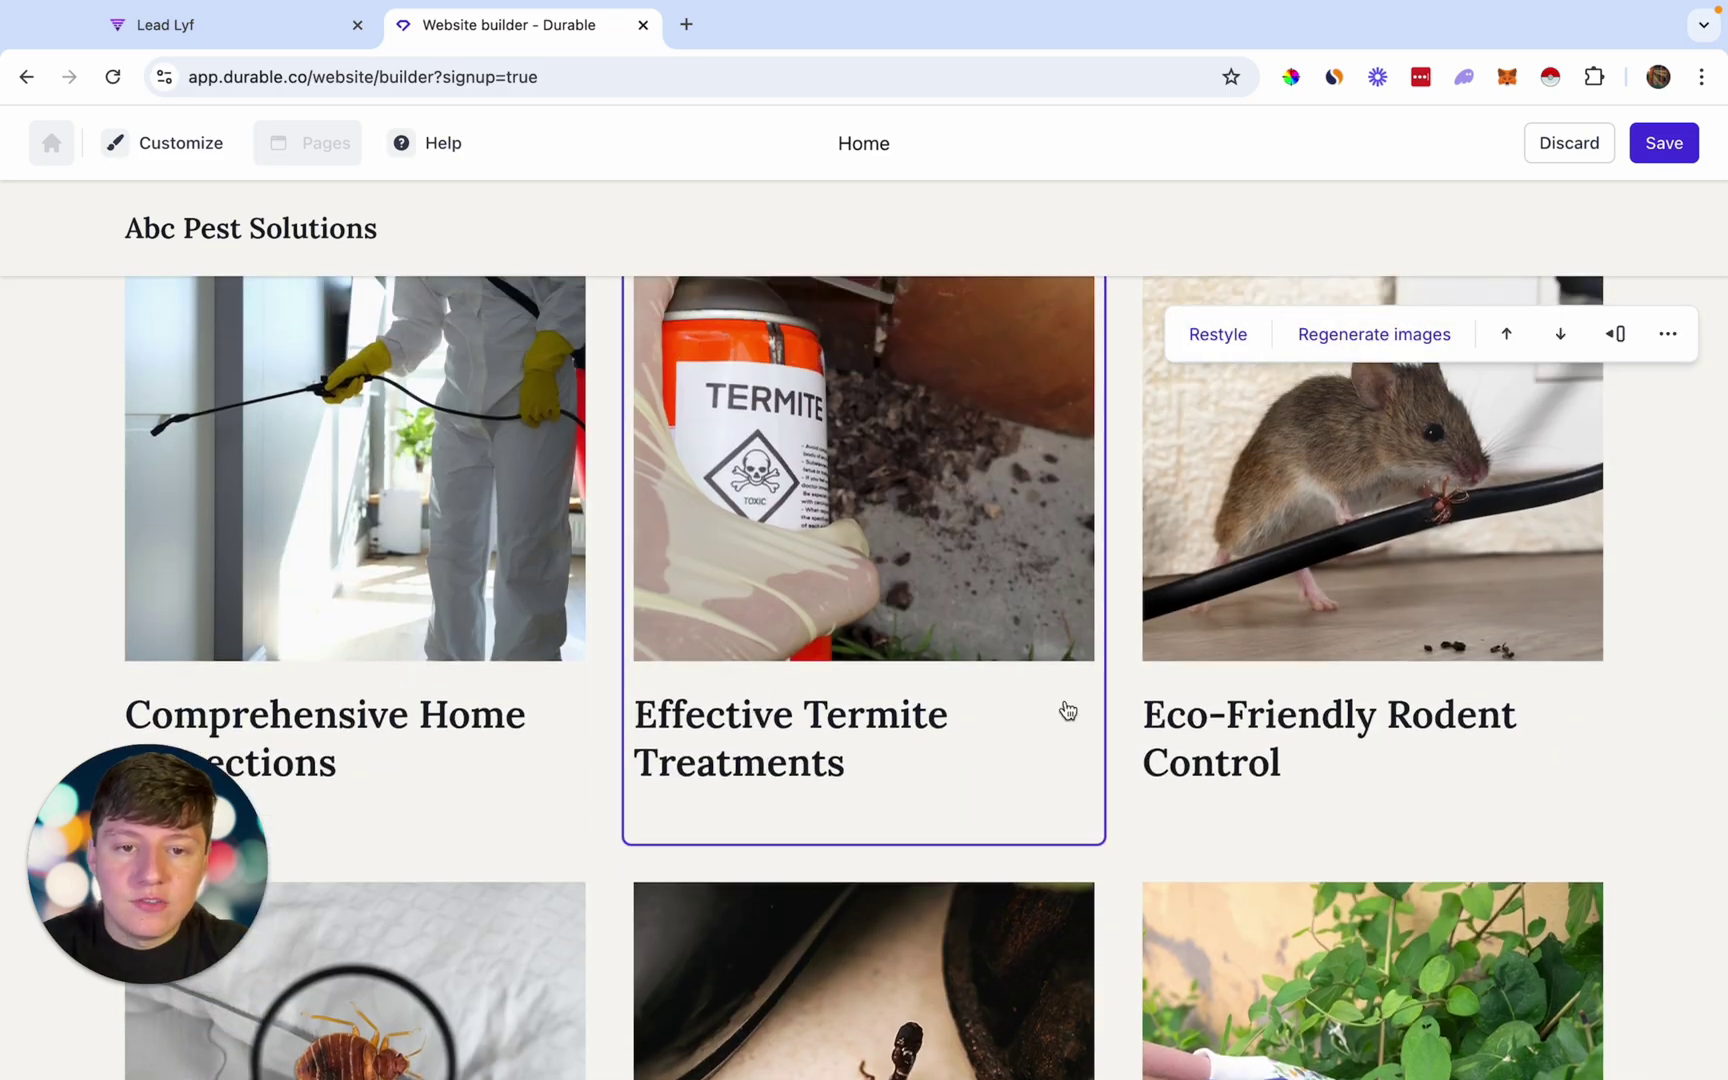
scroll(1067, 710, "down", 8)
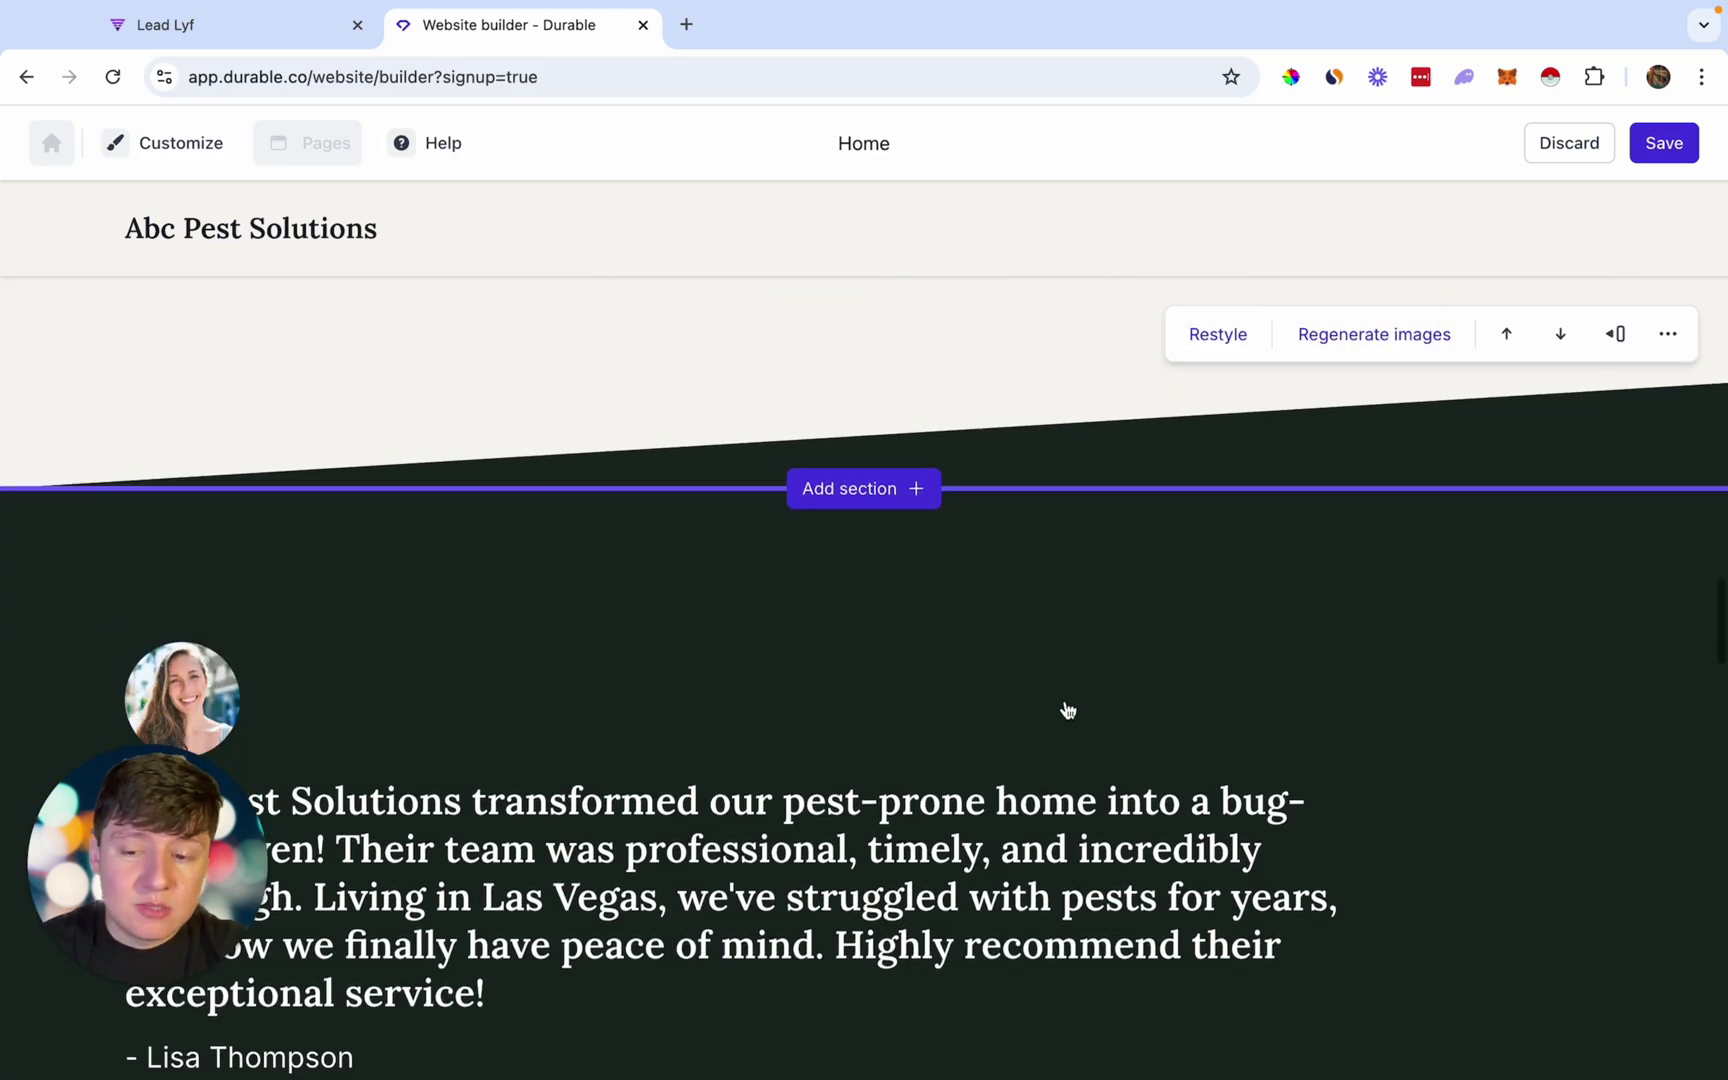
scroll(1067, 710, "down", 3)
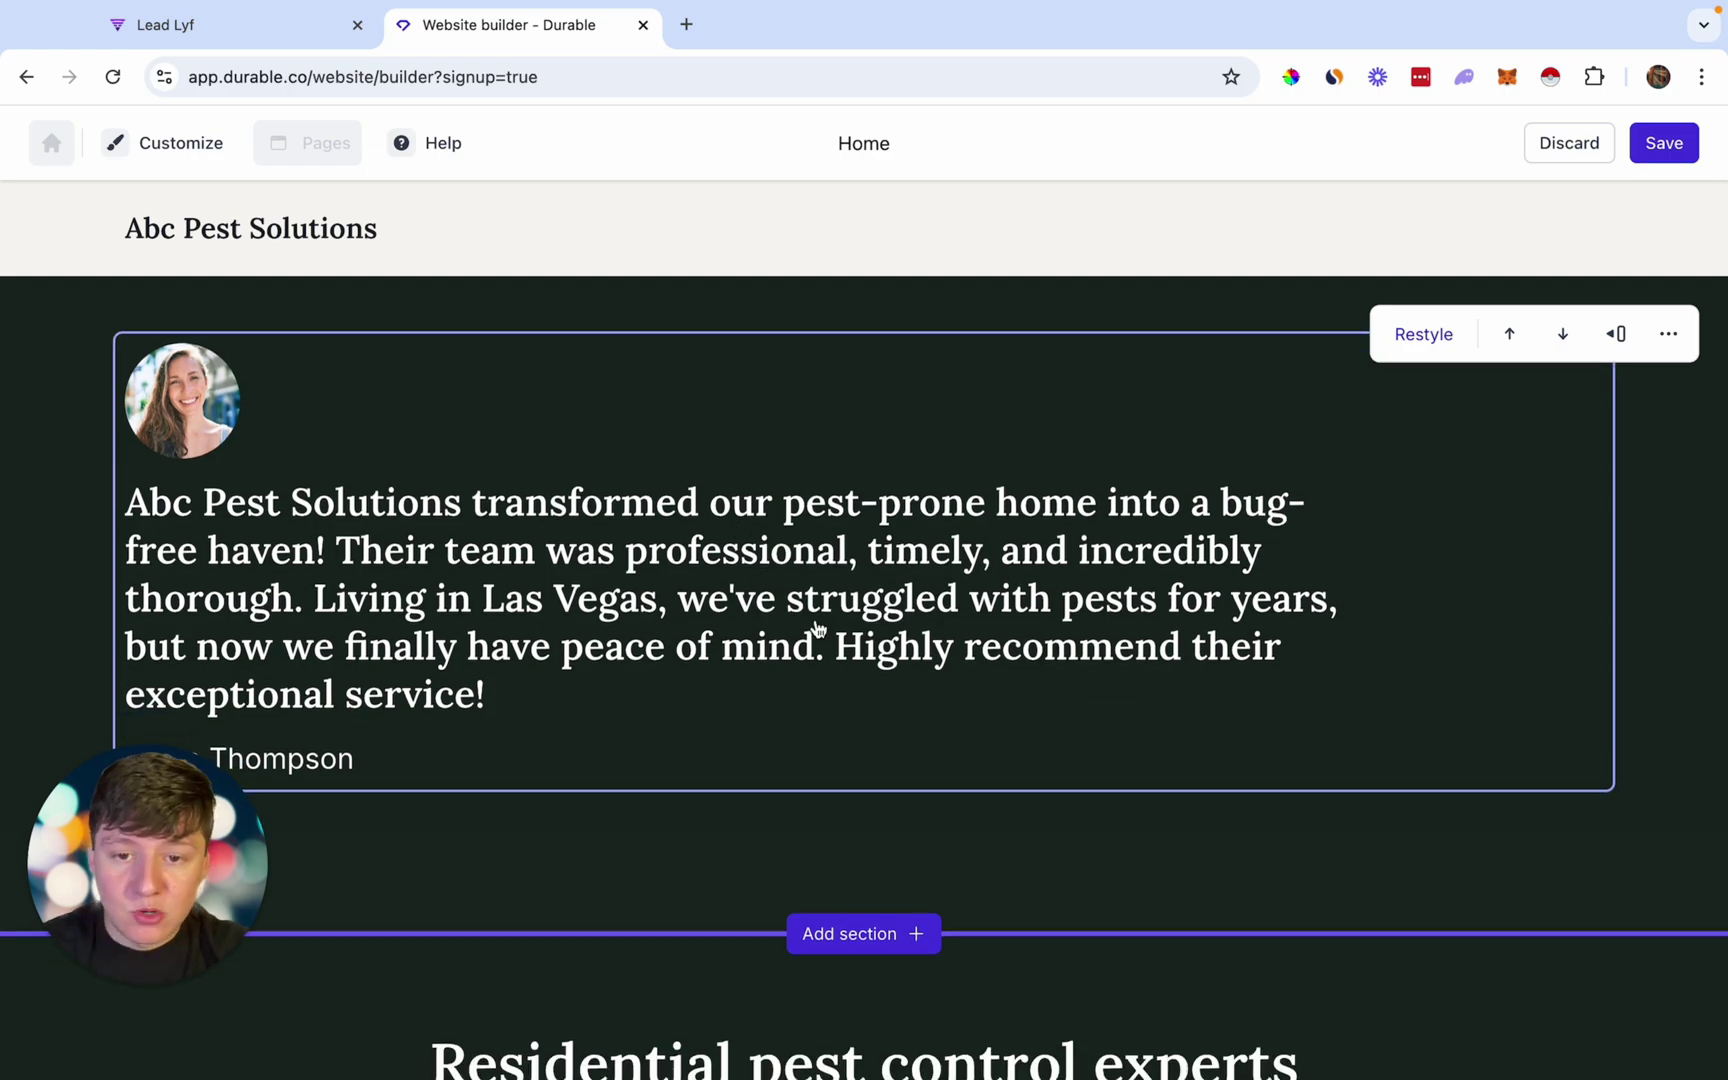
scroll(817, 628, "down", 7)
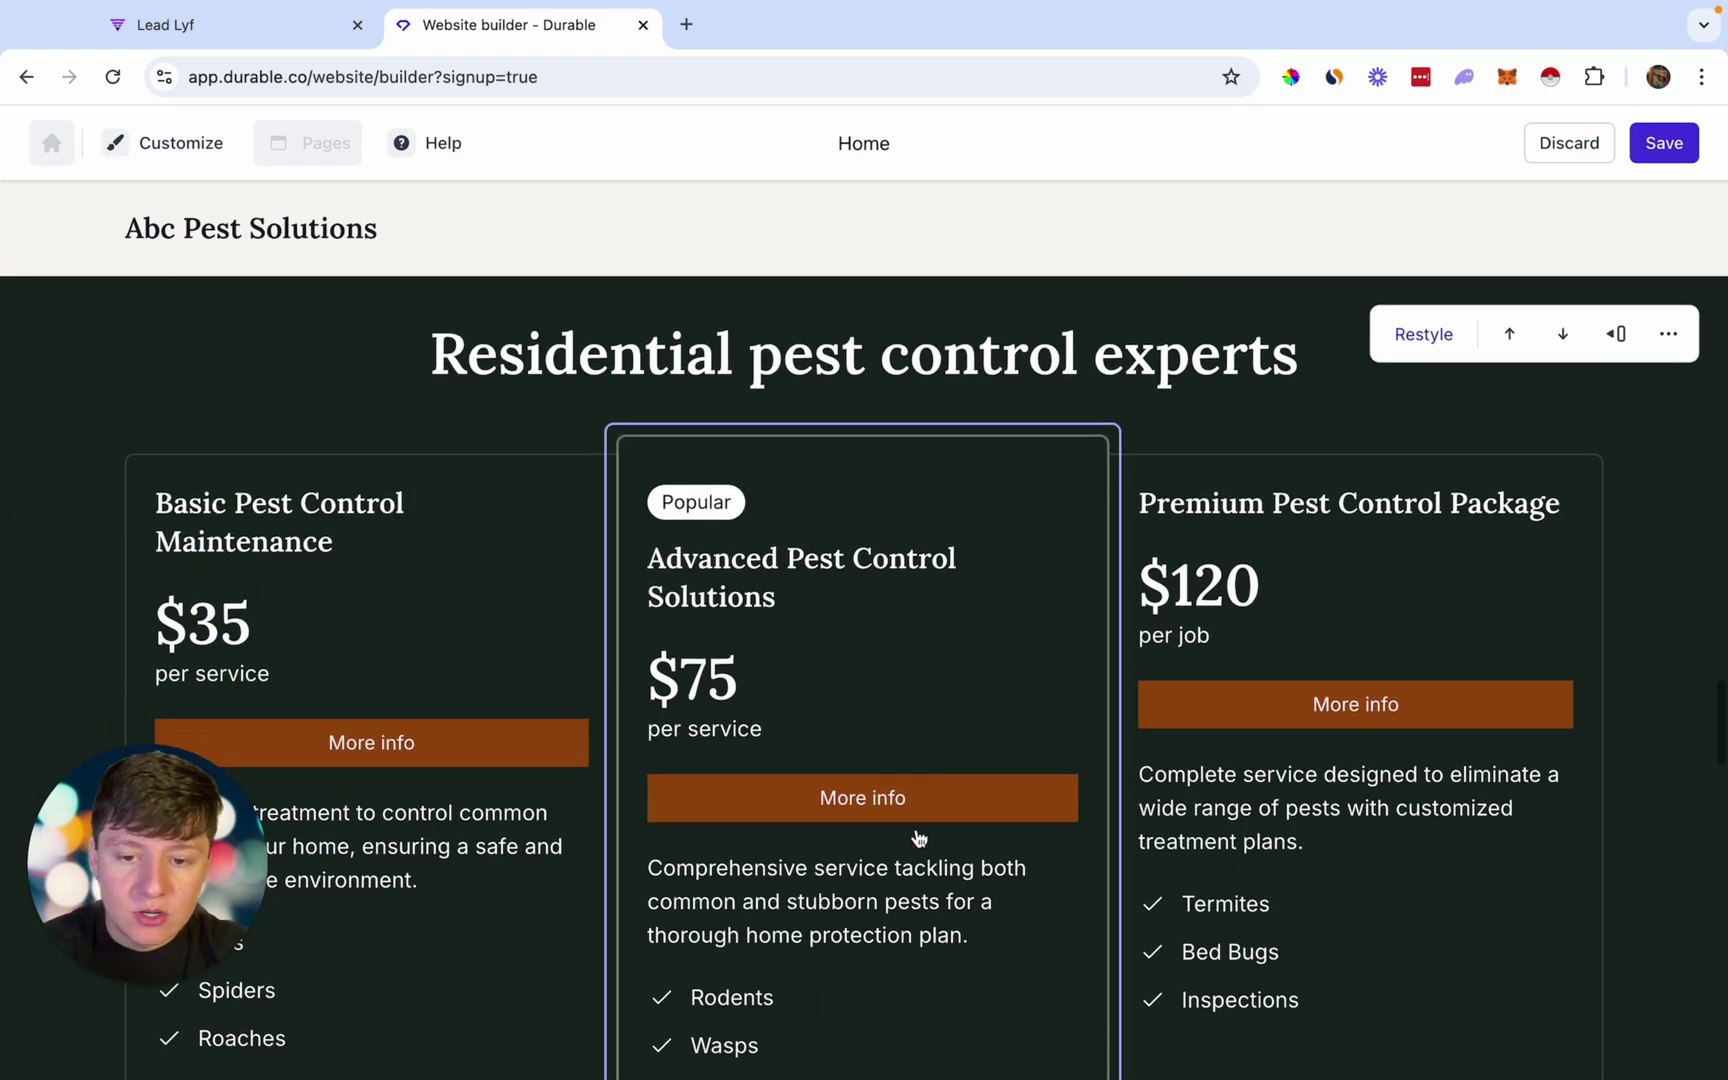
scroll(918, 838, "down", 10)
scroll(891, 941, "up", 2)
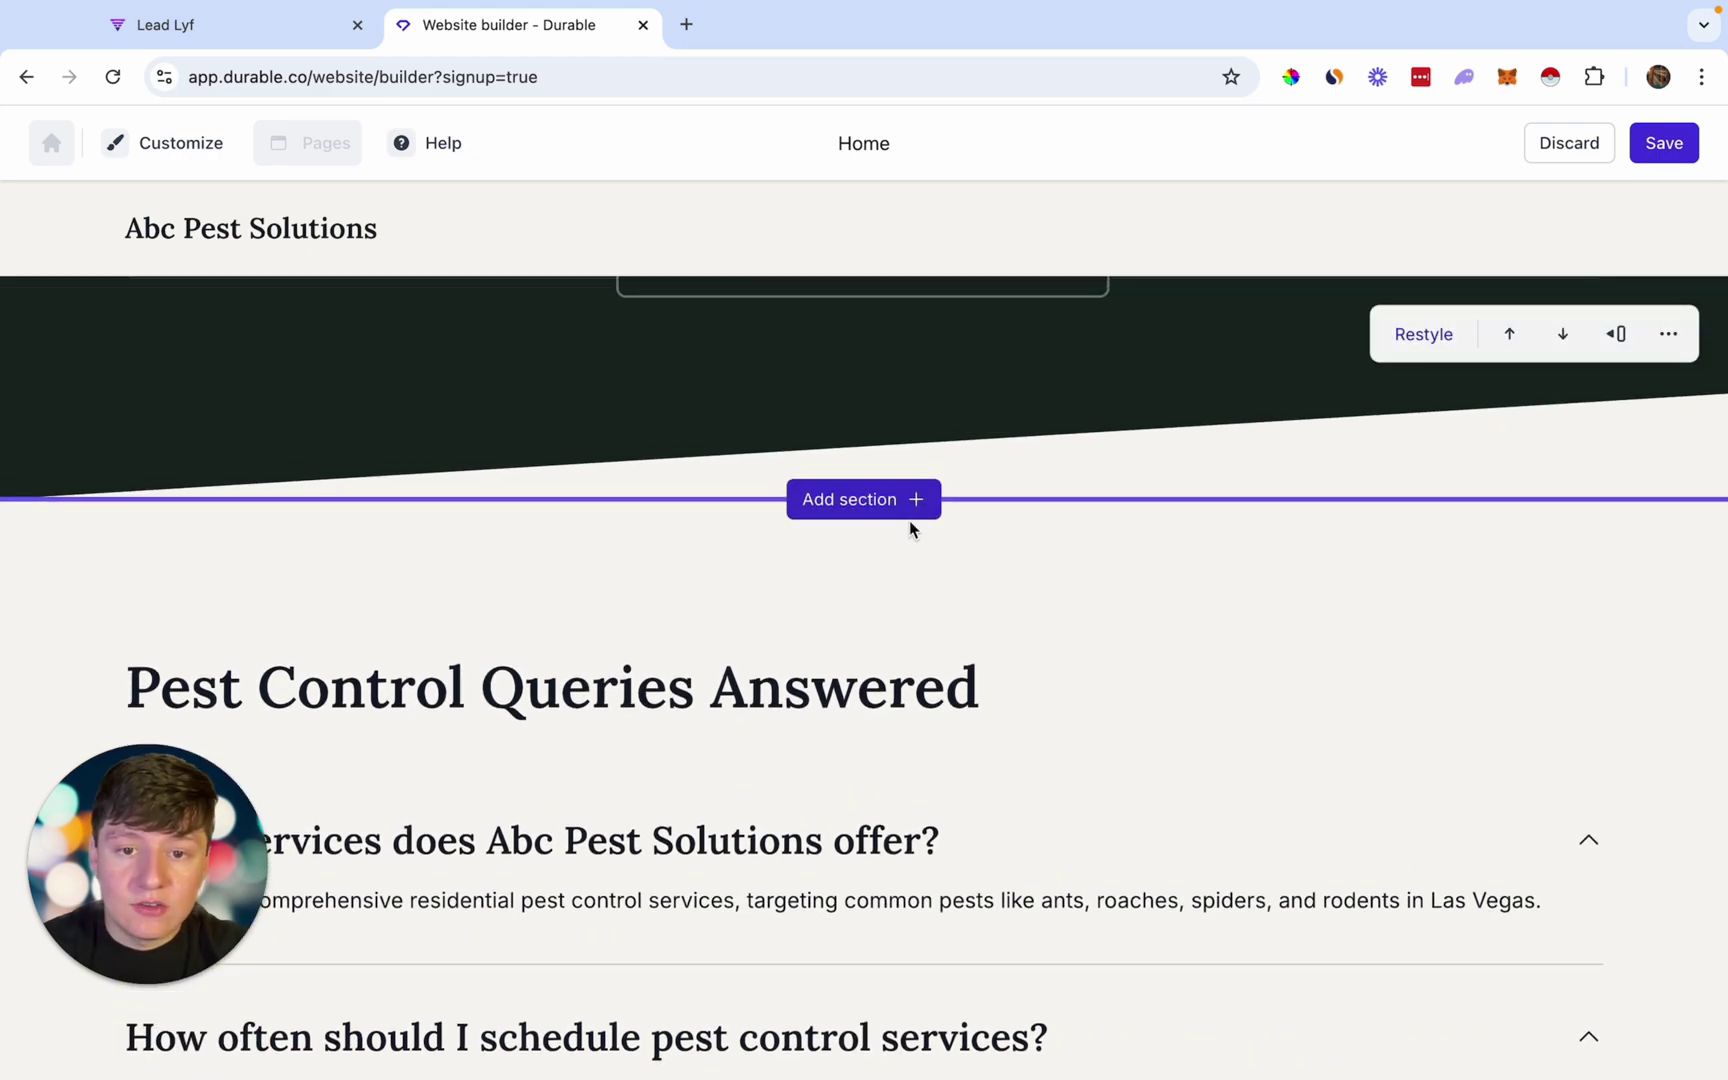
Insert a YouTube/Vimeo Video section below the pricing cards, then scroll down the page.
left_click(911, 498)
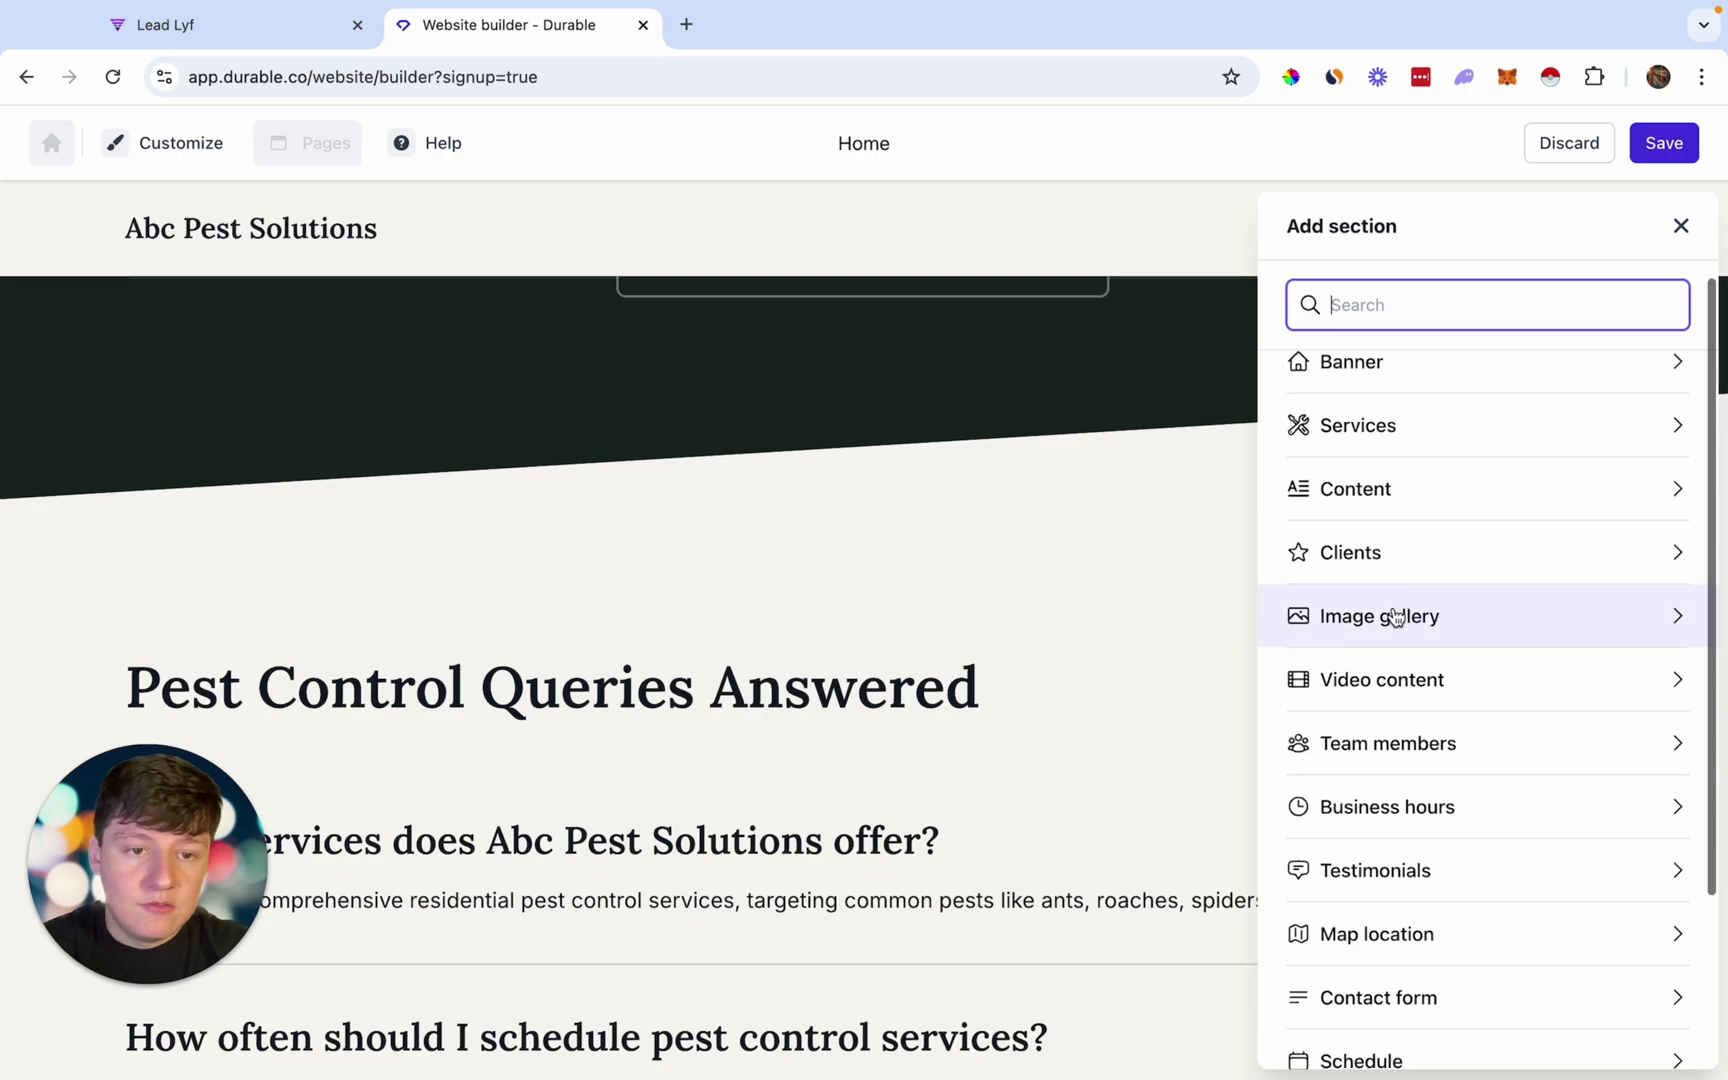
scroll(1393, 613, "down", 3)
scroll(1396, 617, "up", 1)
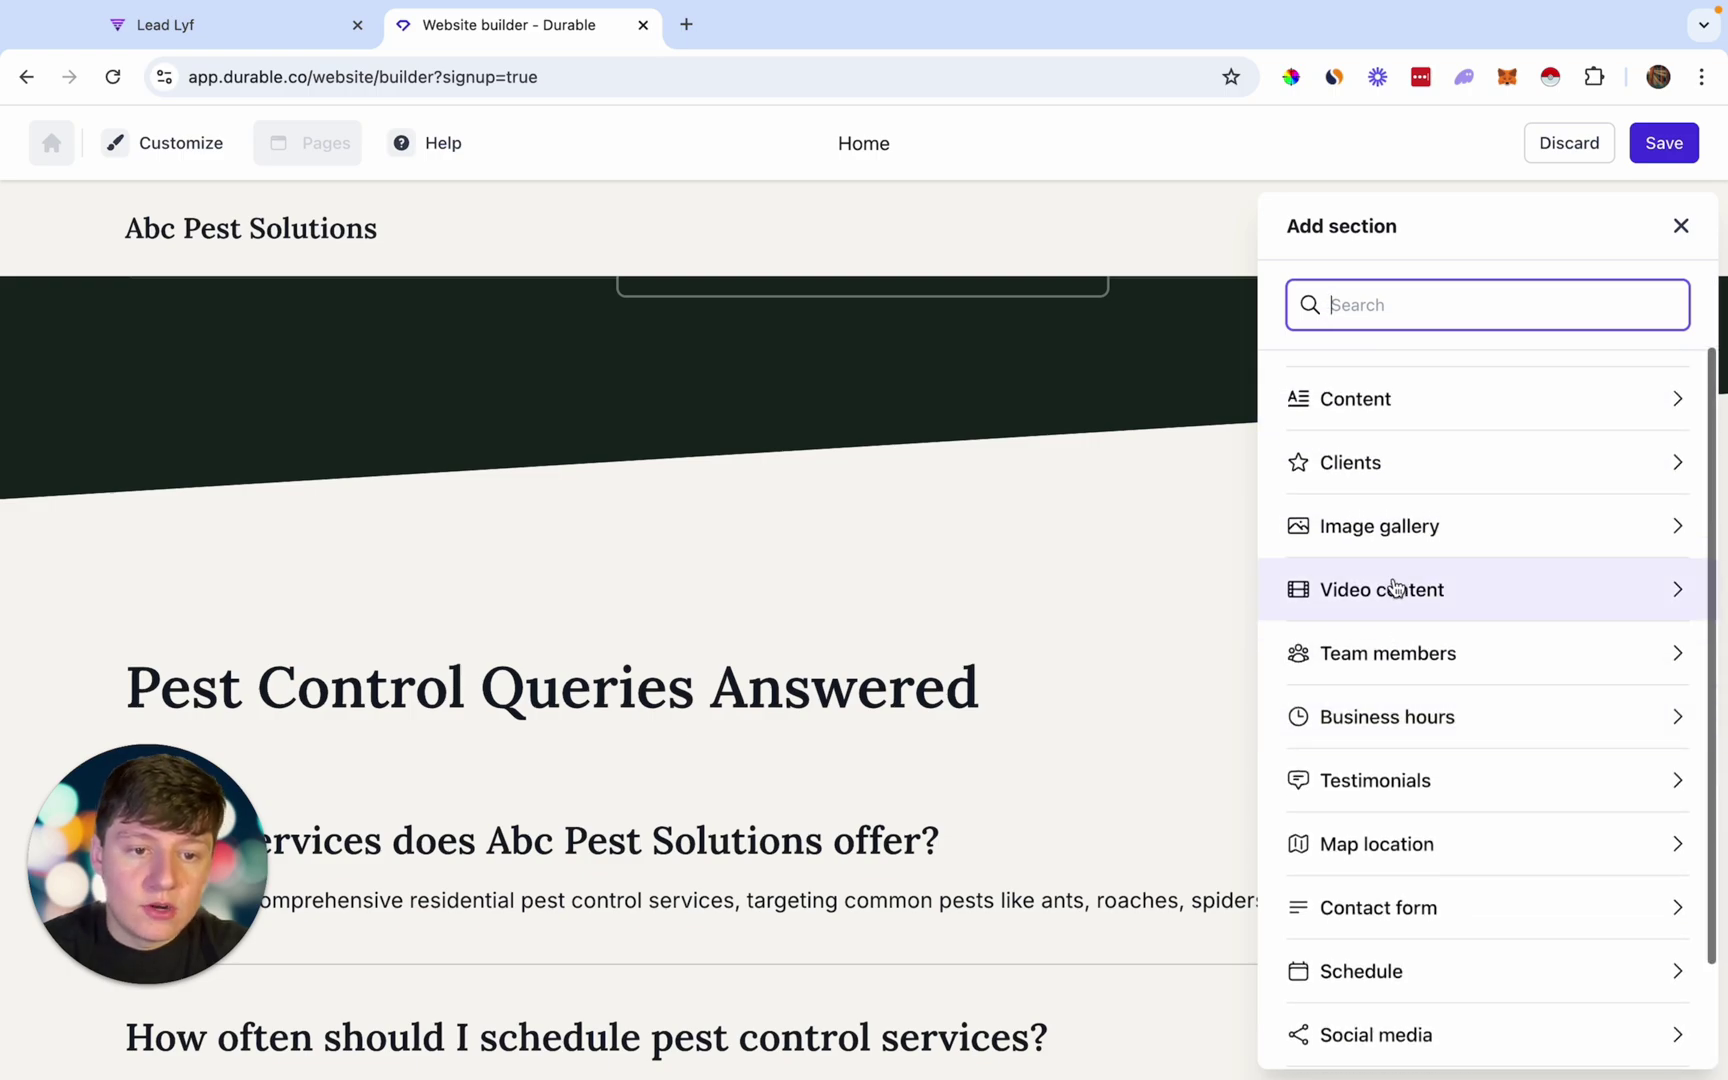
left_click(1392, 586)
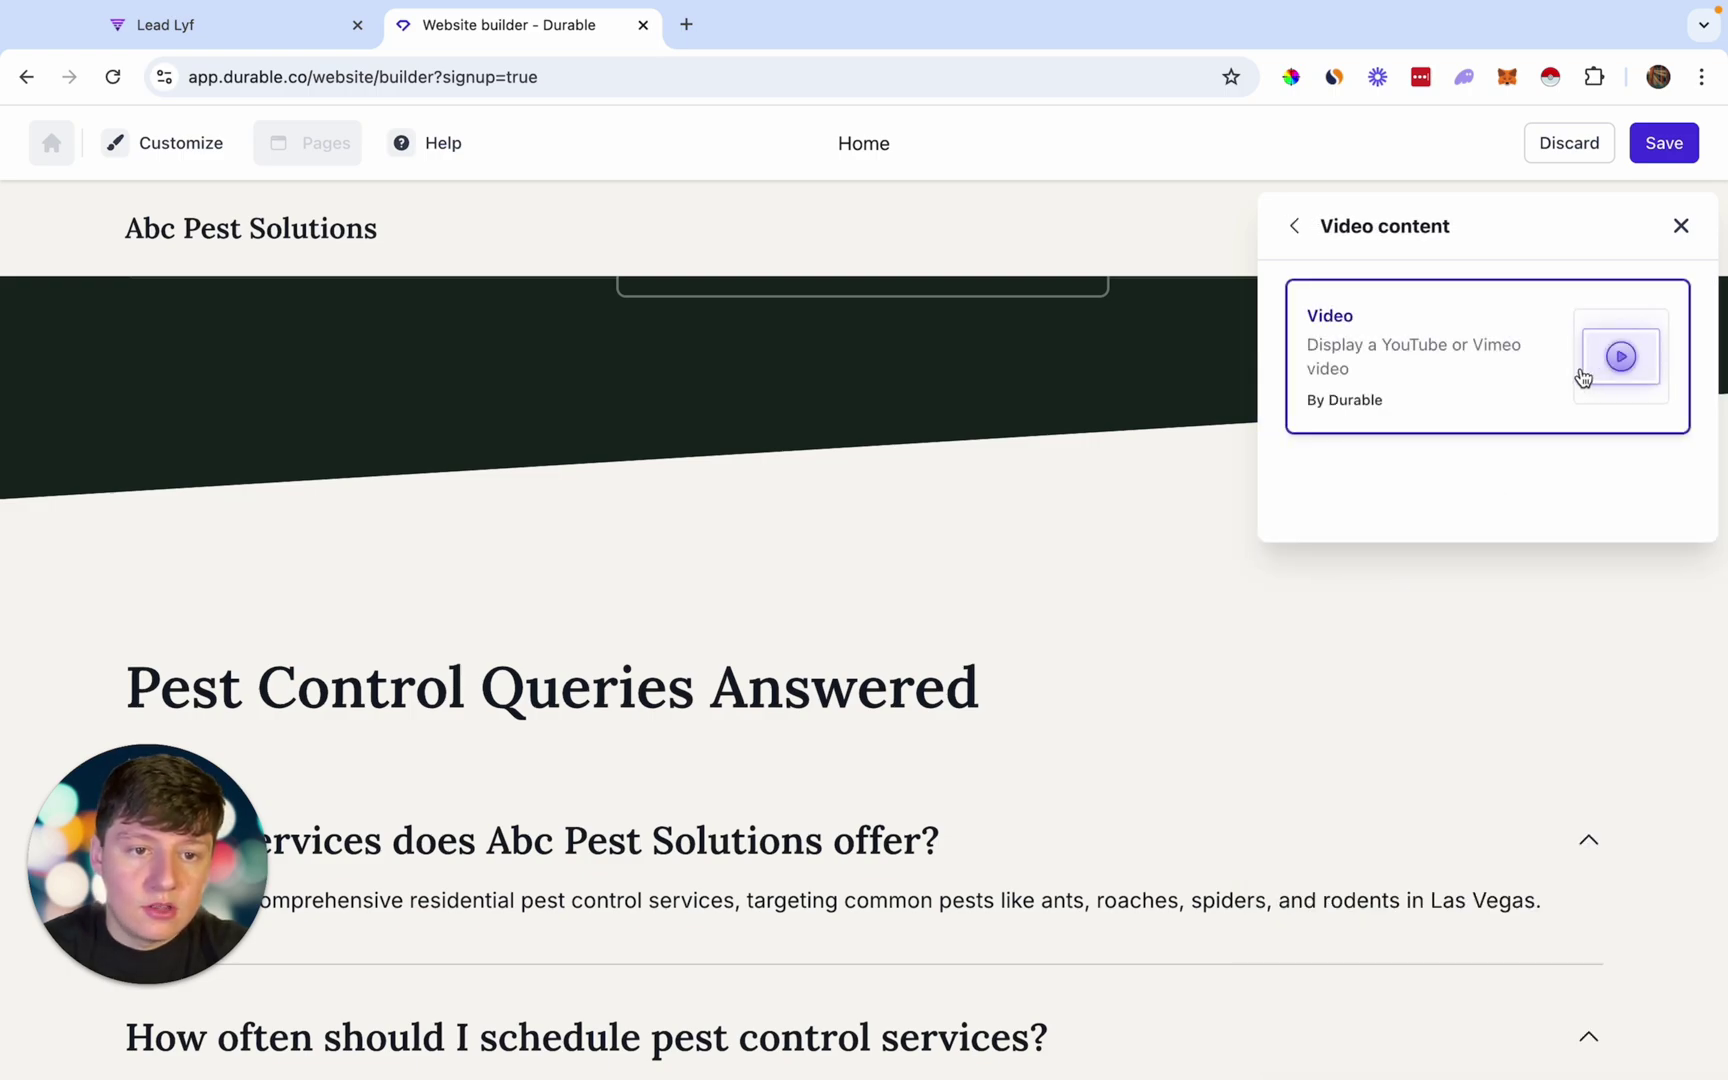
left_click(1582, 377)
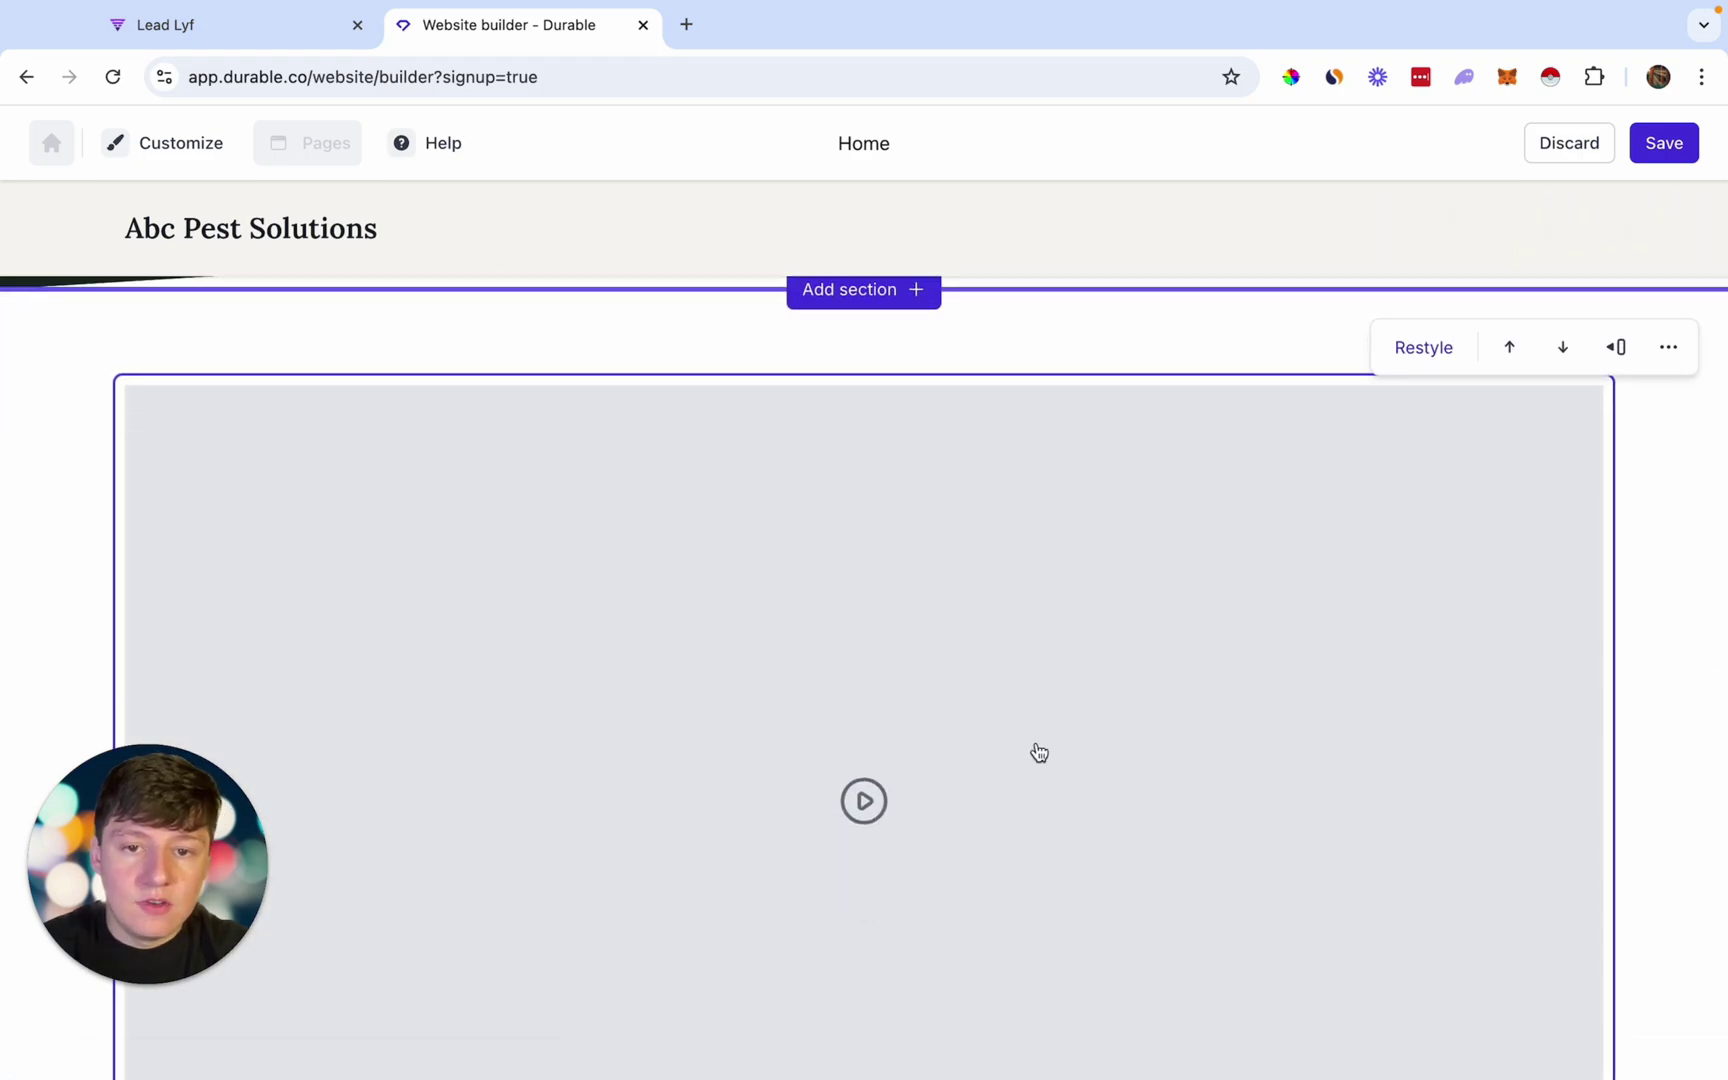
scroll(979, 930, "down", 15)
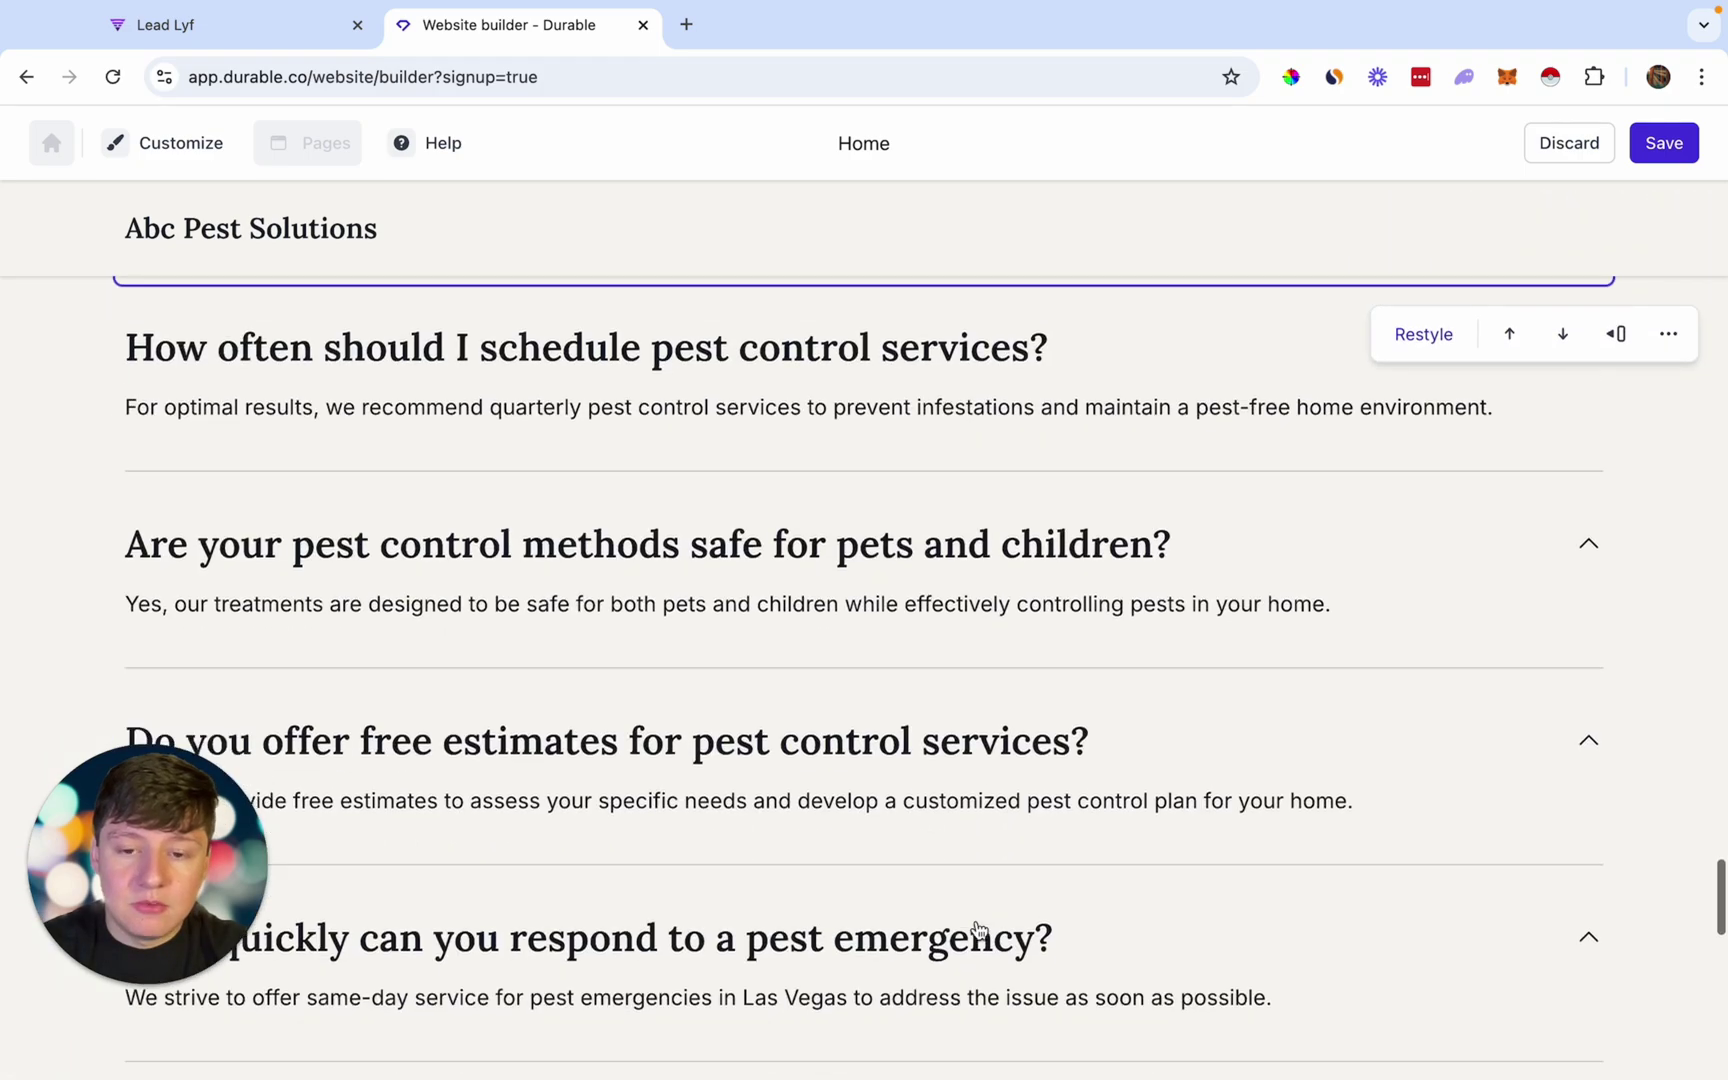
scroll(979, 930, "down", 4)
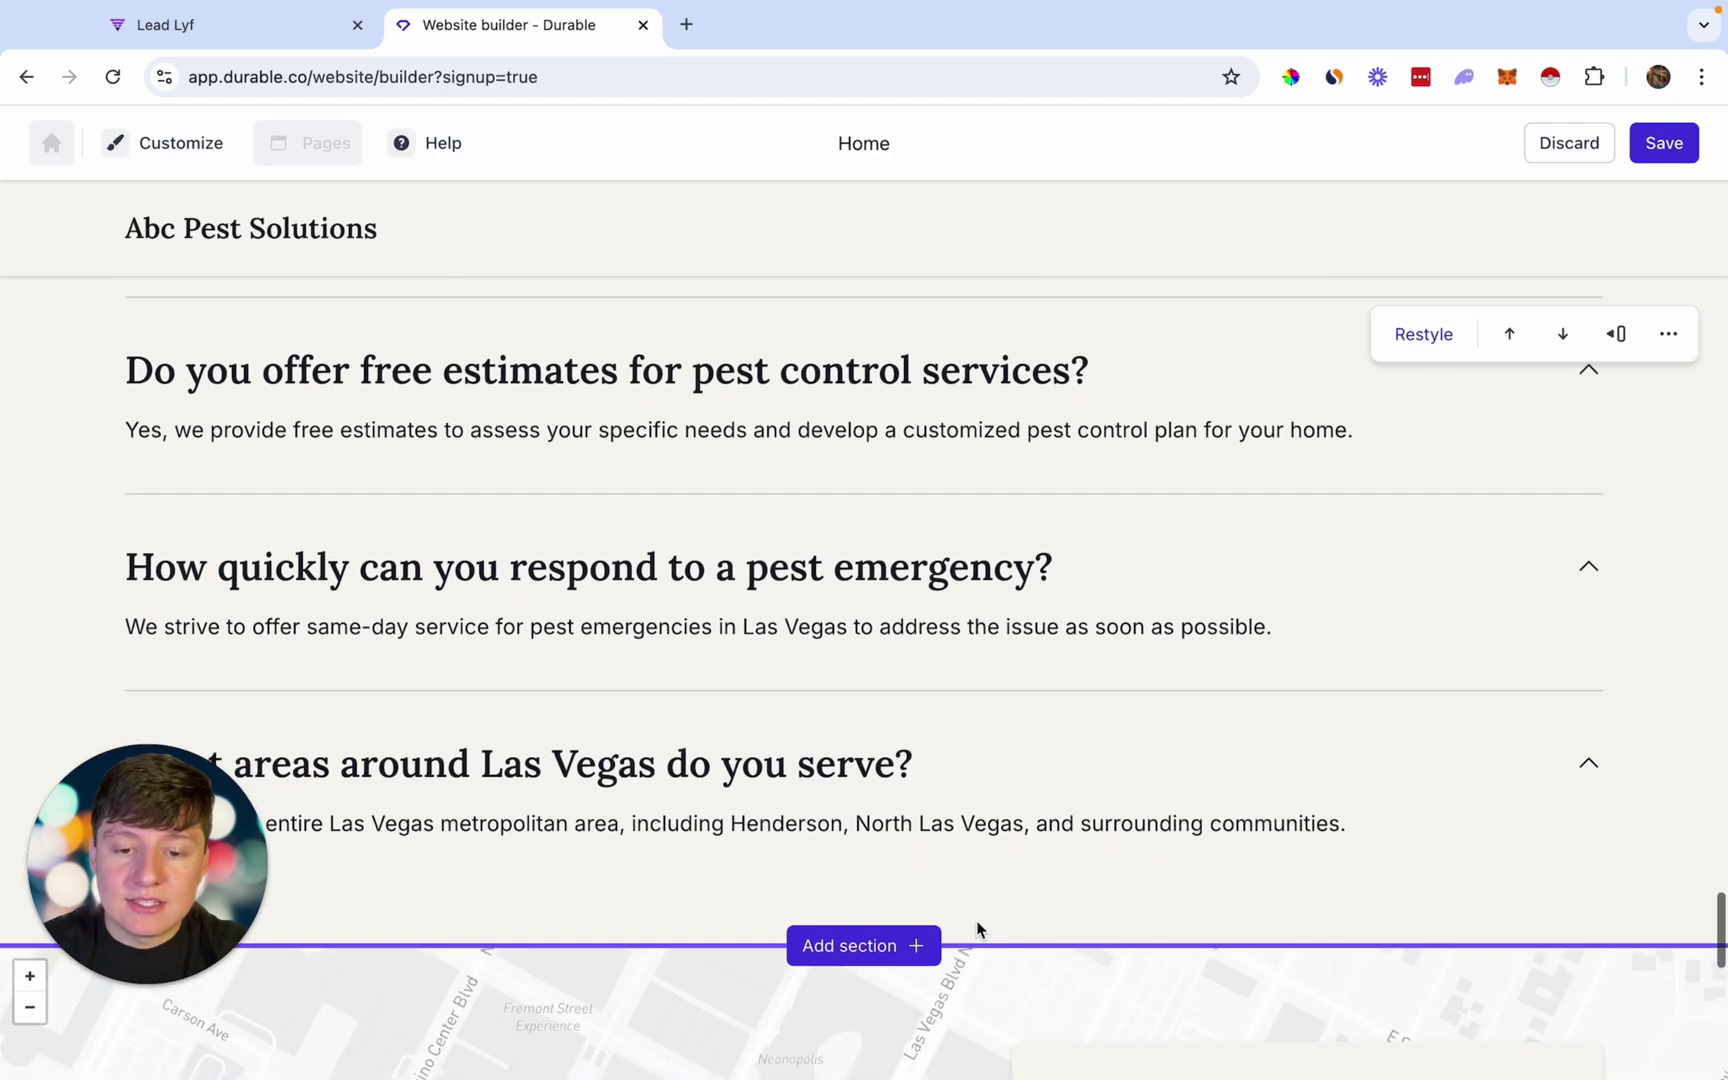
scroll(979, 930, "down", 7)
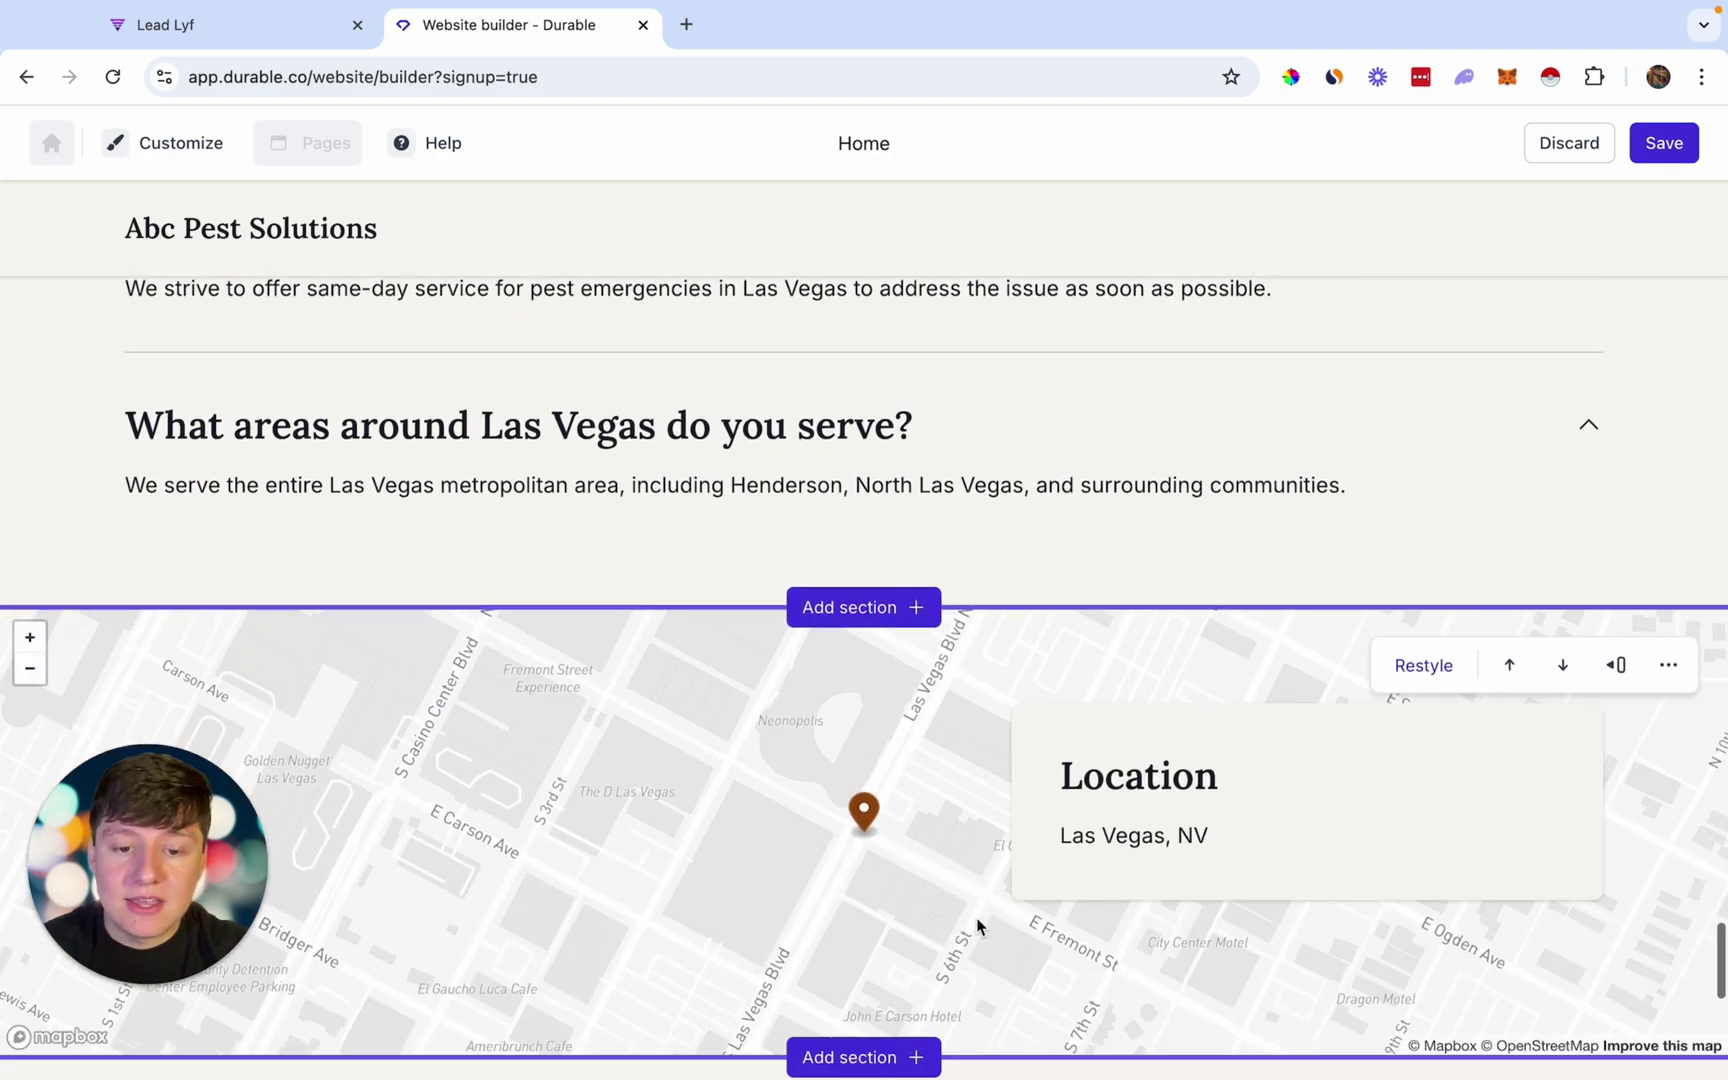
scroll(979, 928, "down", 4)
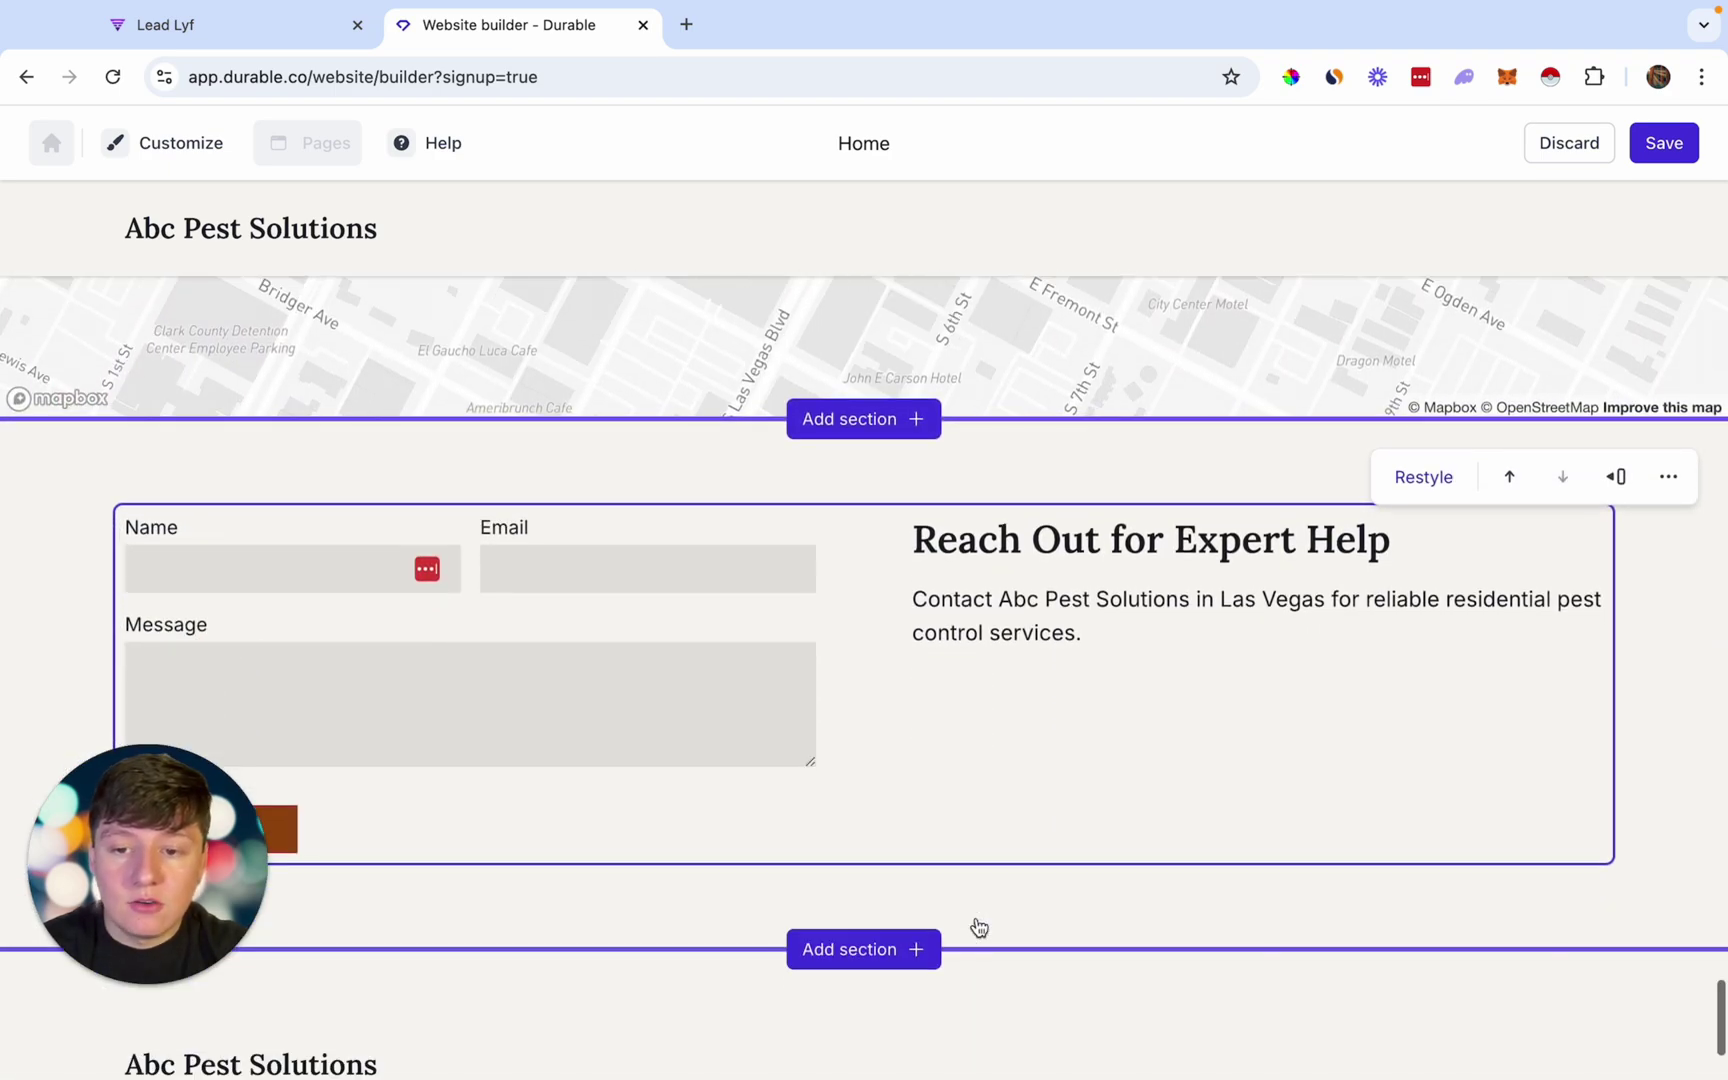
scroll(733, 846, "down", 3)
scroll(733, 846, "up", 3)
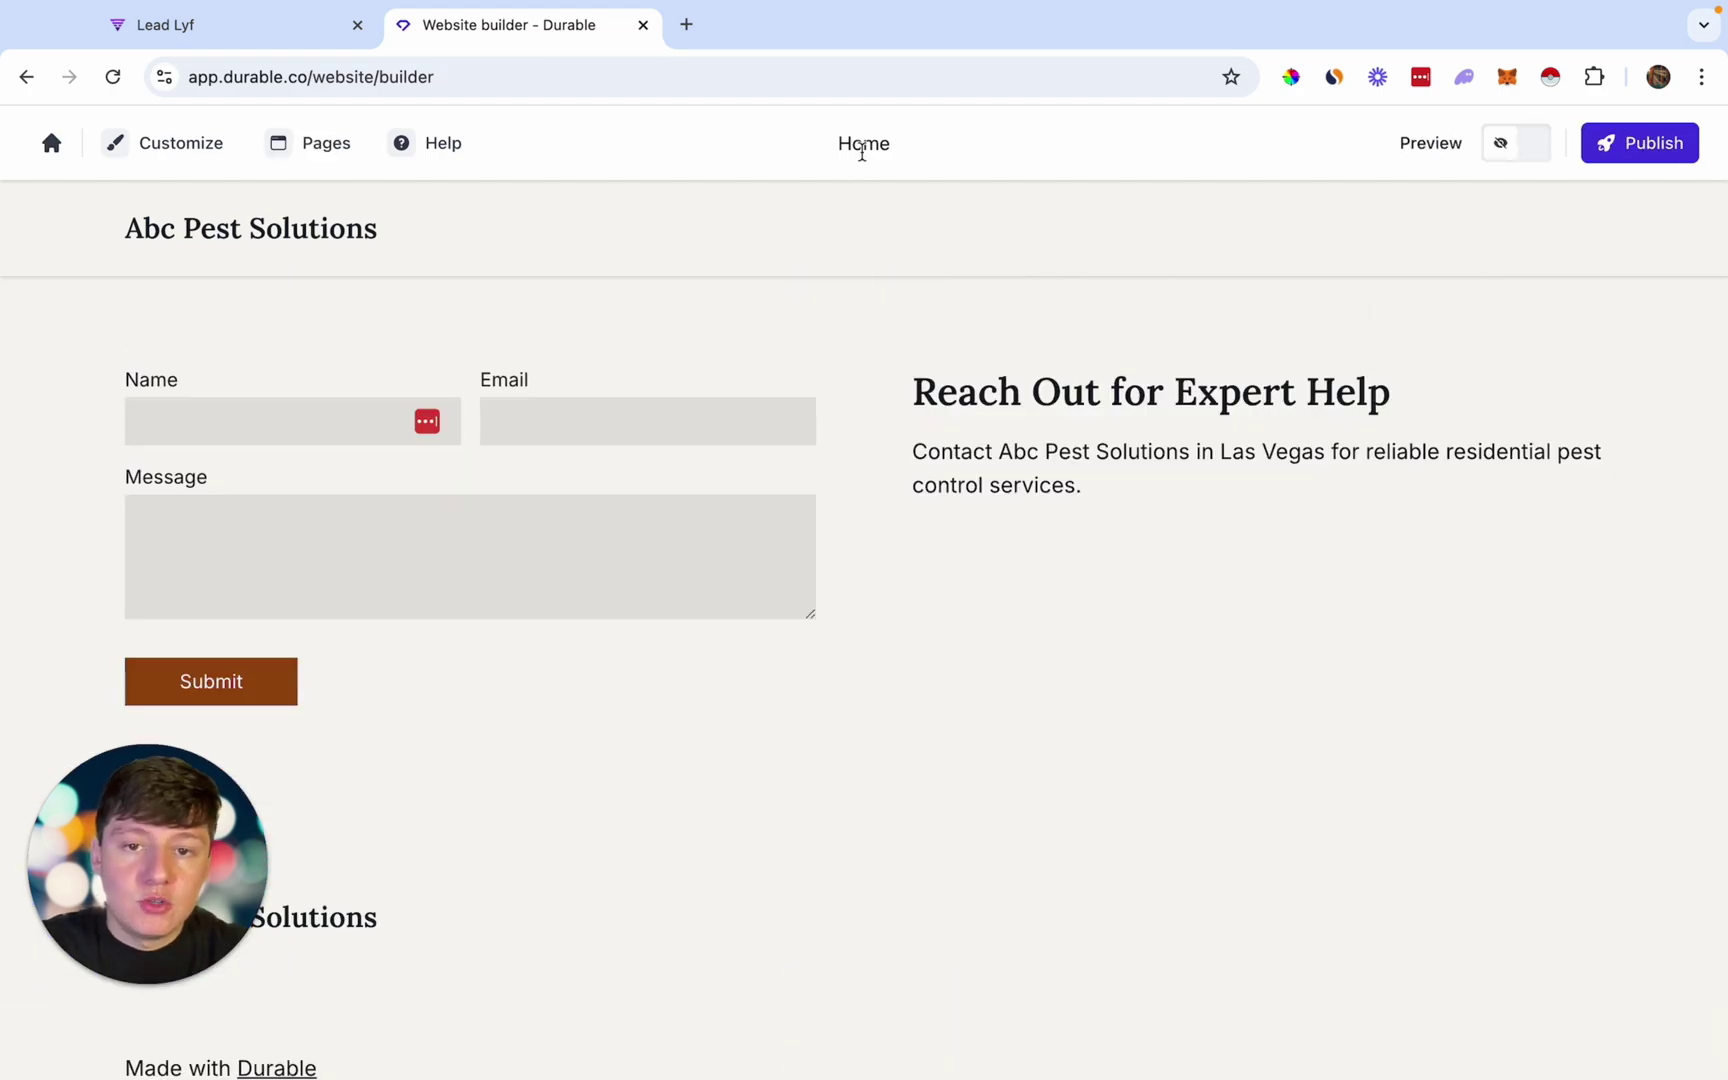
Create a new page from the Contact template via Pages > Create page.
left_click(308, 153)
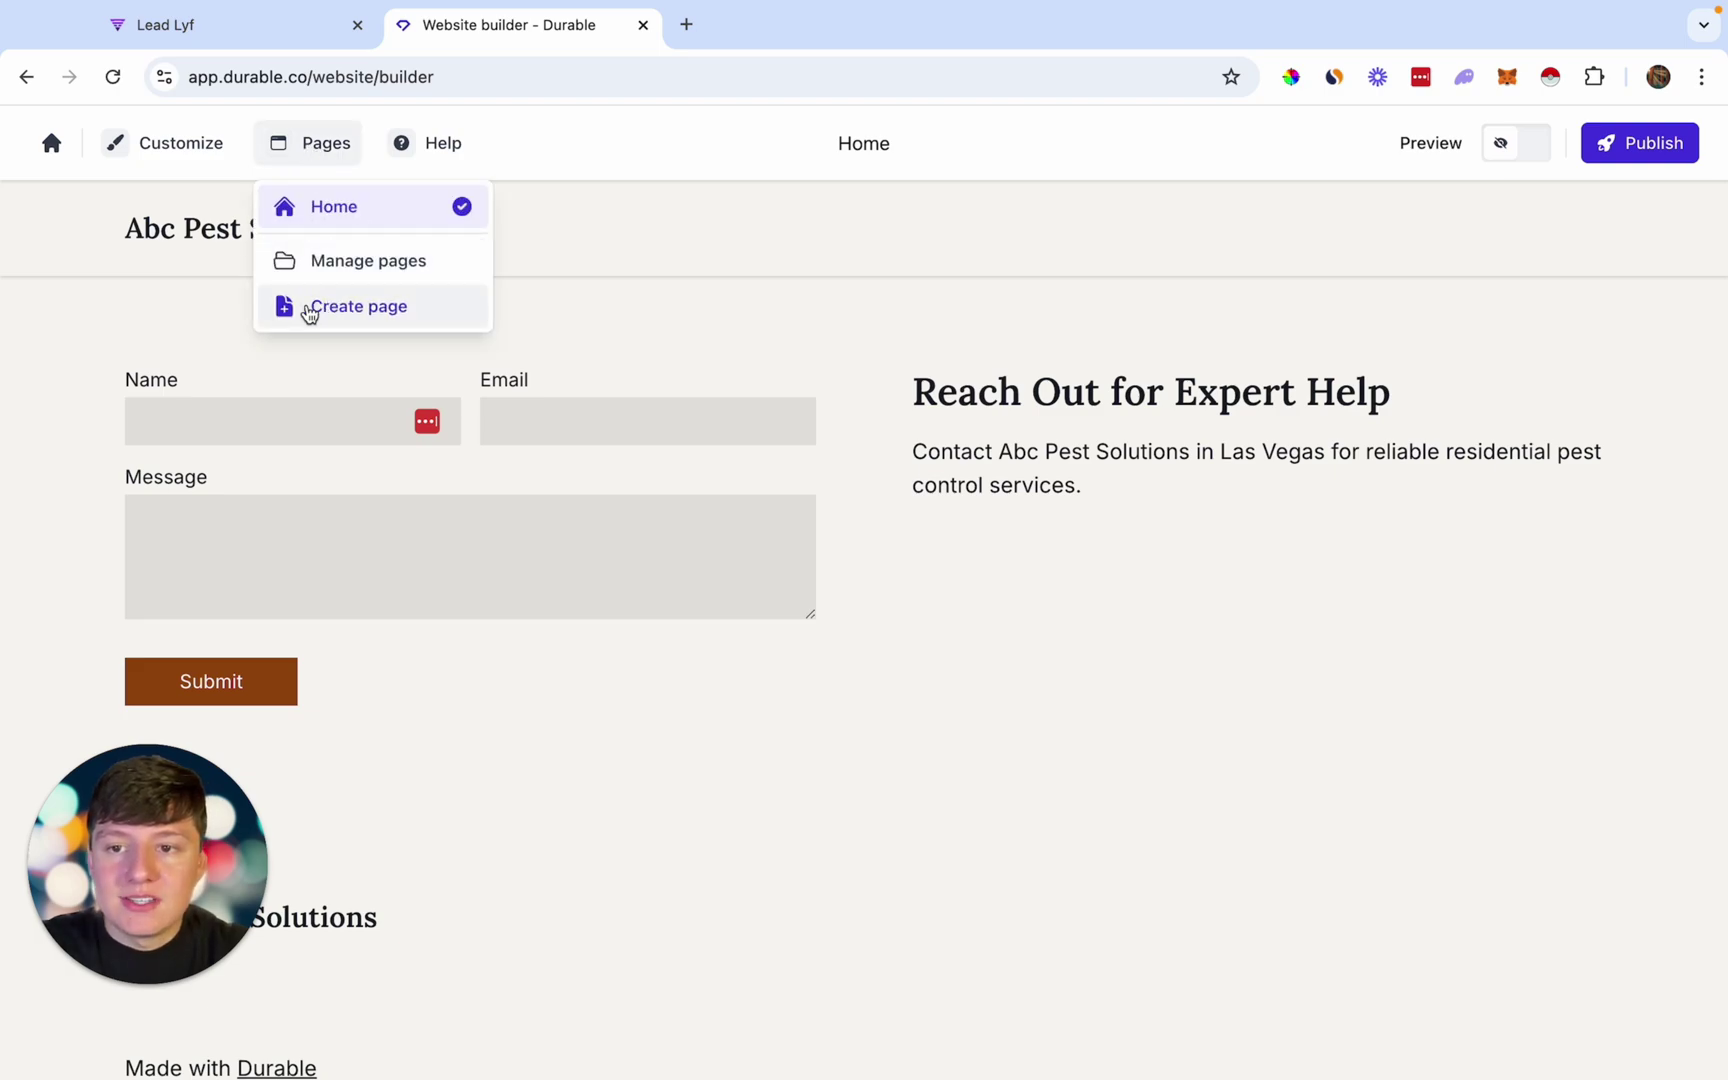
left_click(338, 308)
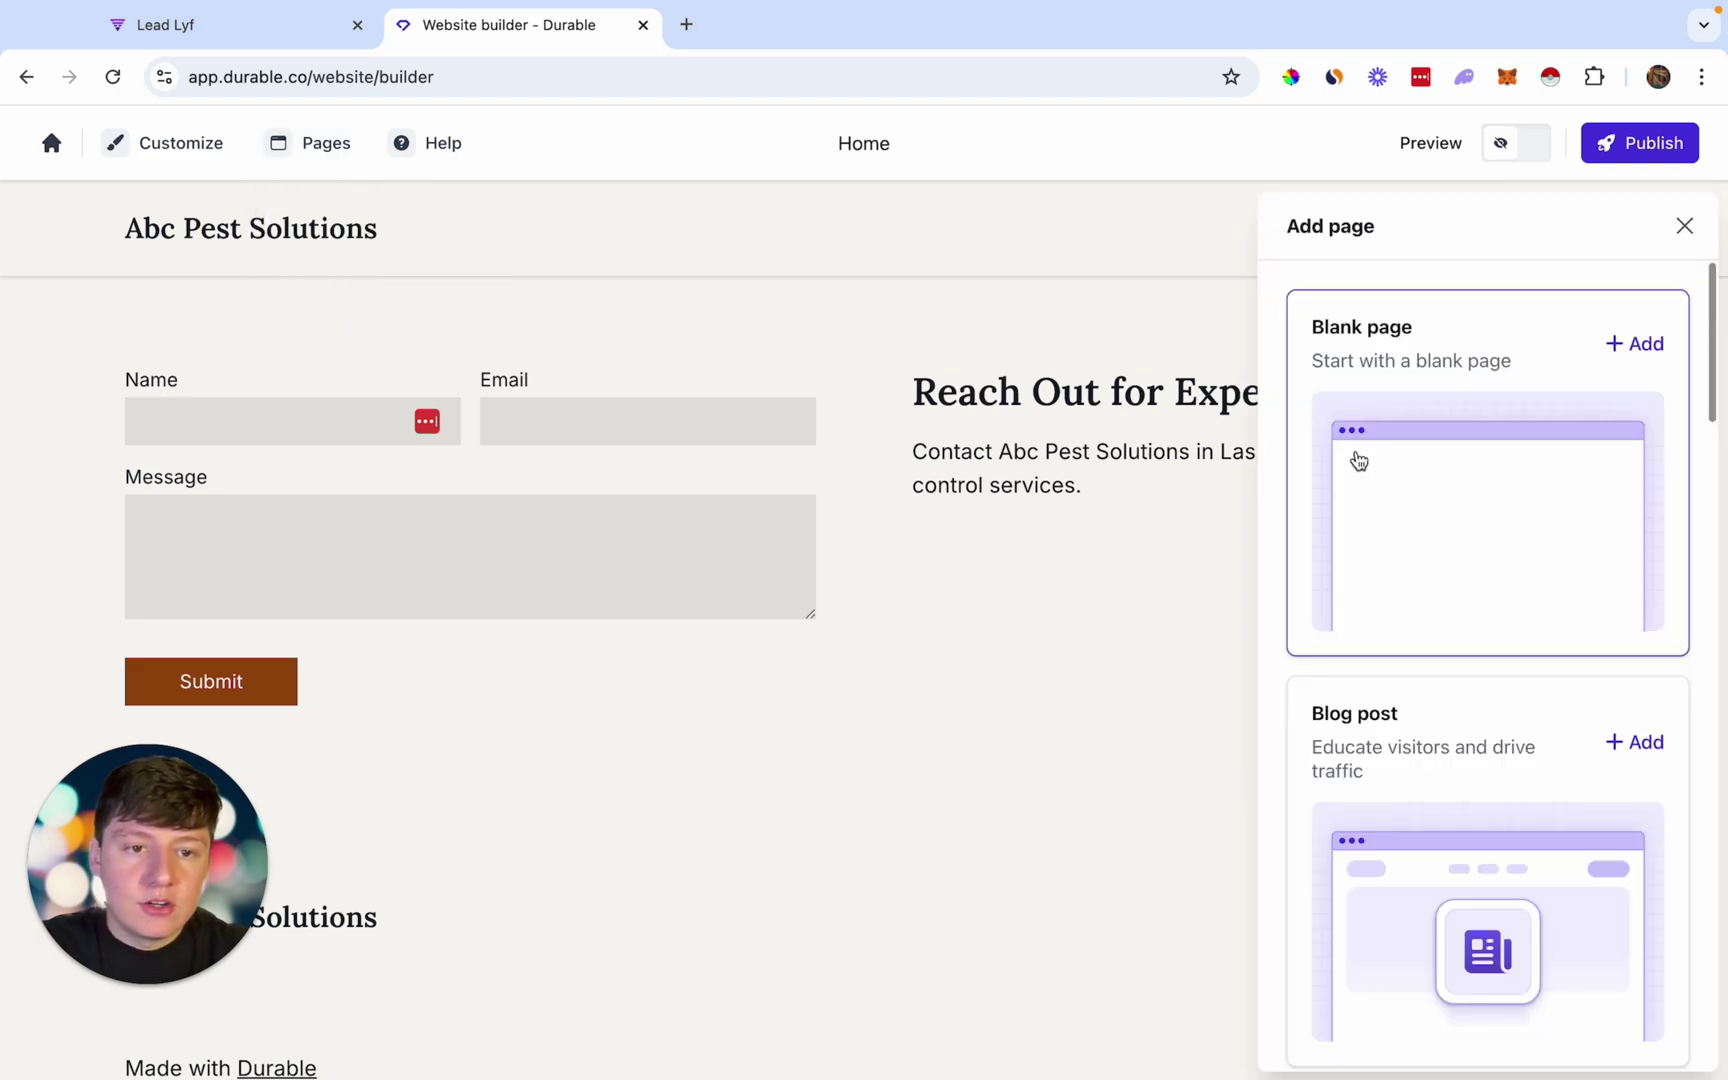
scroll(1479, 516, "down", 1)
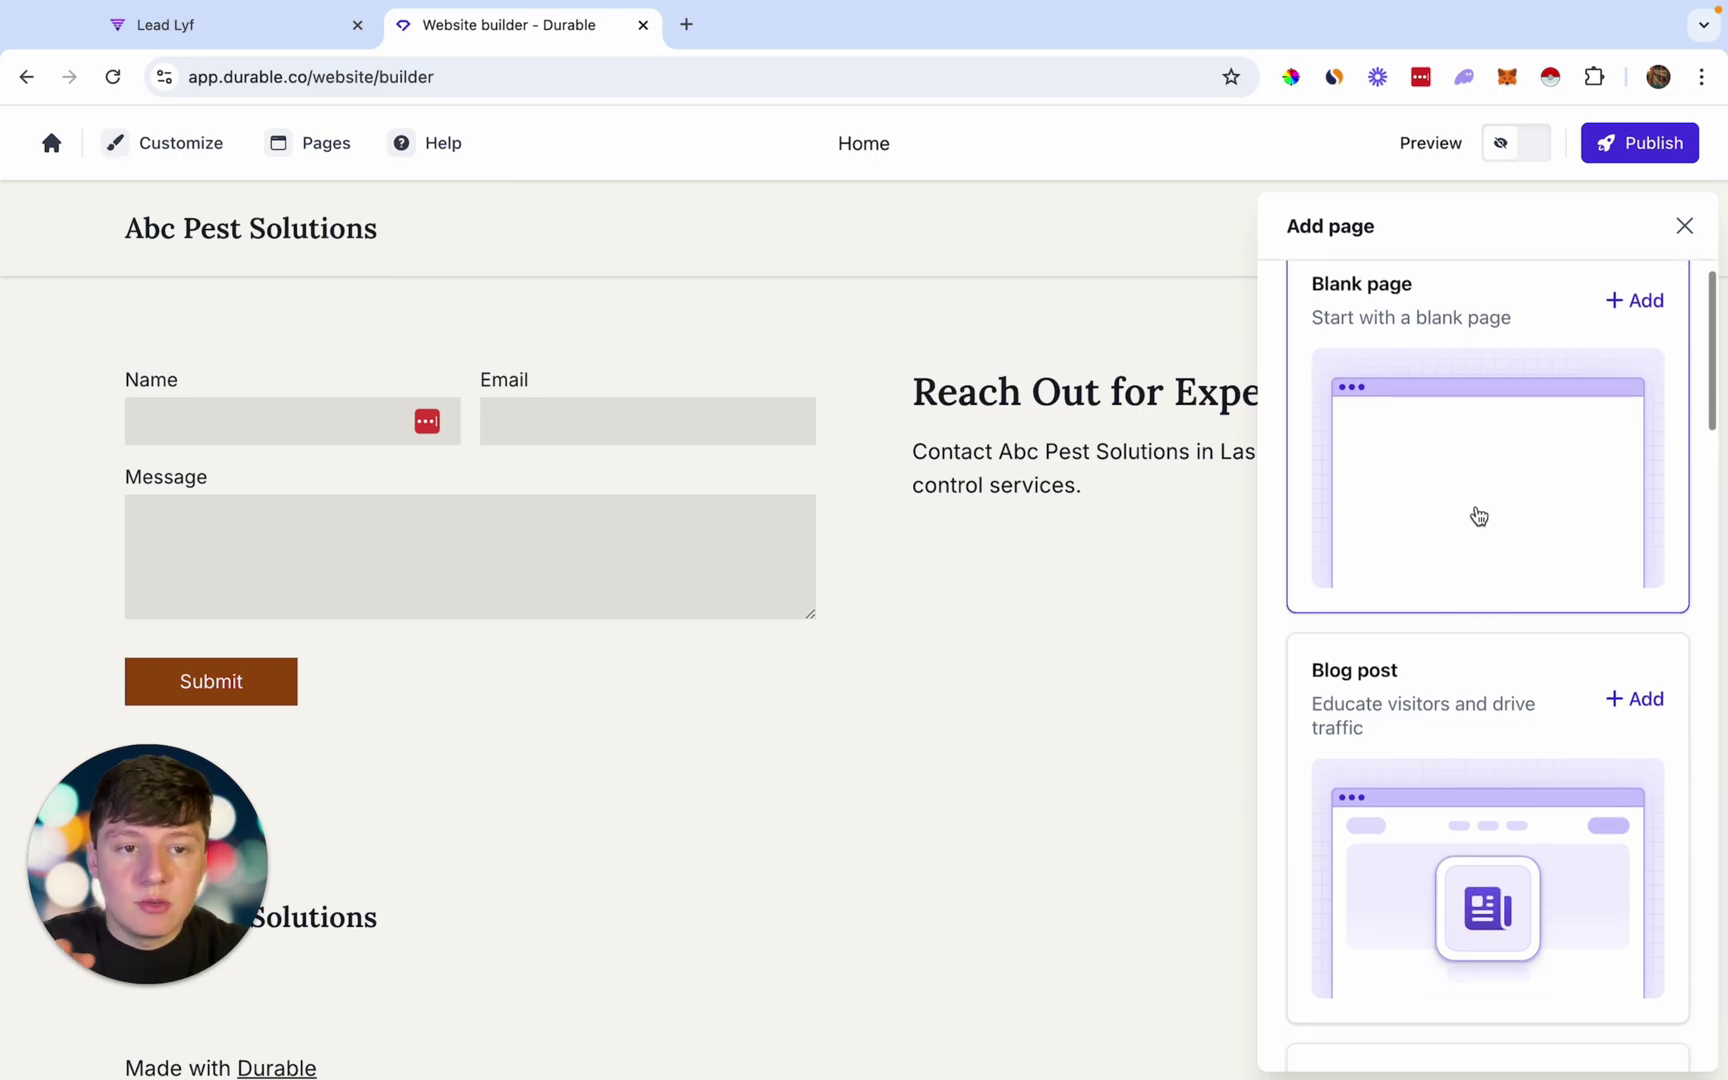
scroll(1470, 498, "down", 3)
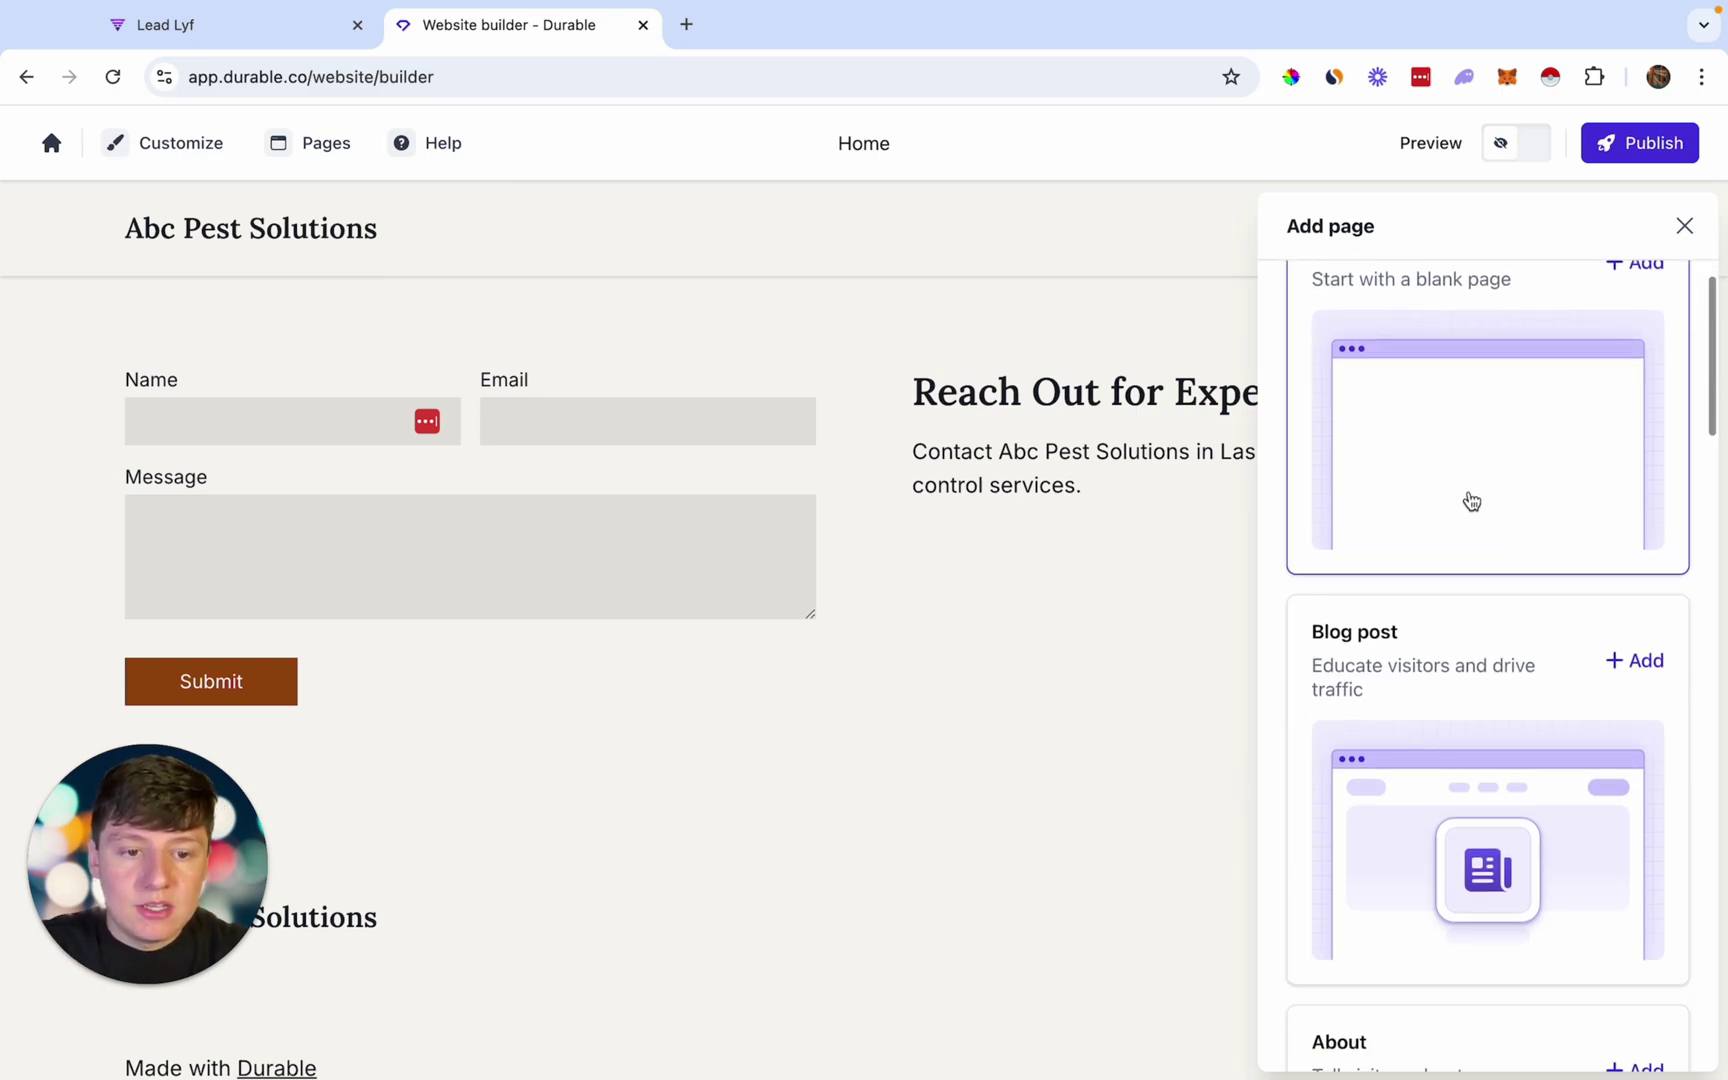
scroll(1520, 586, "down", 2)
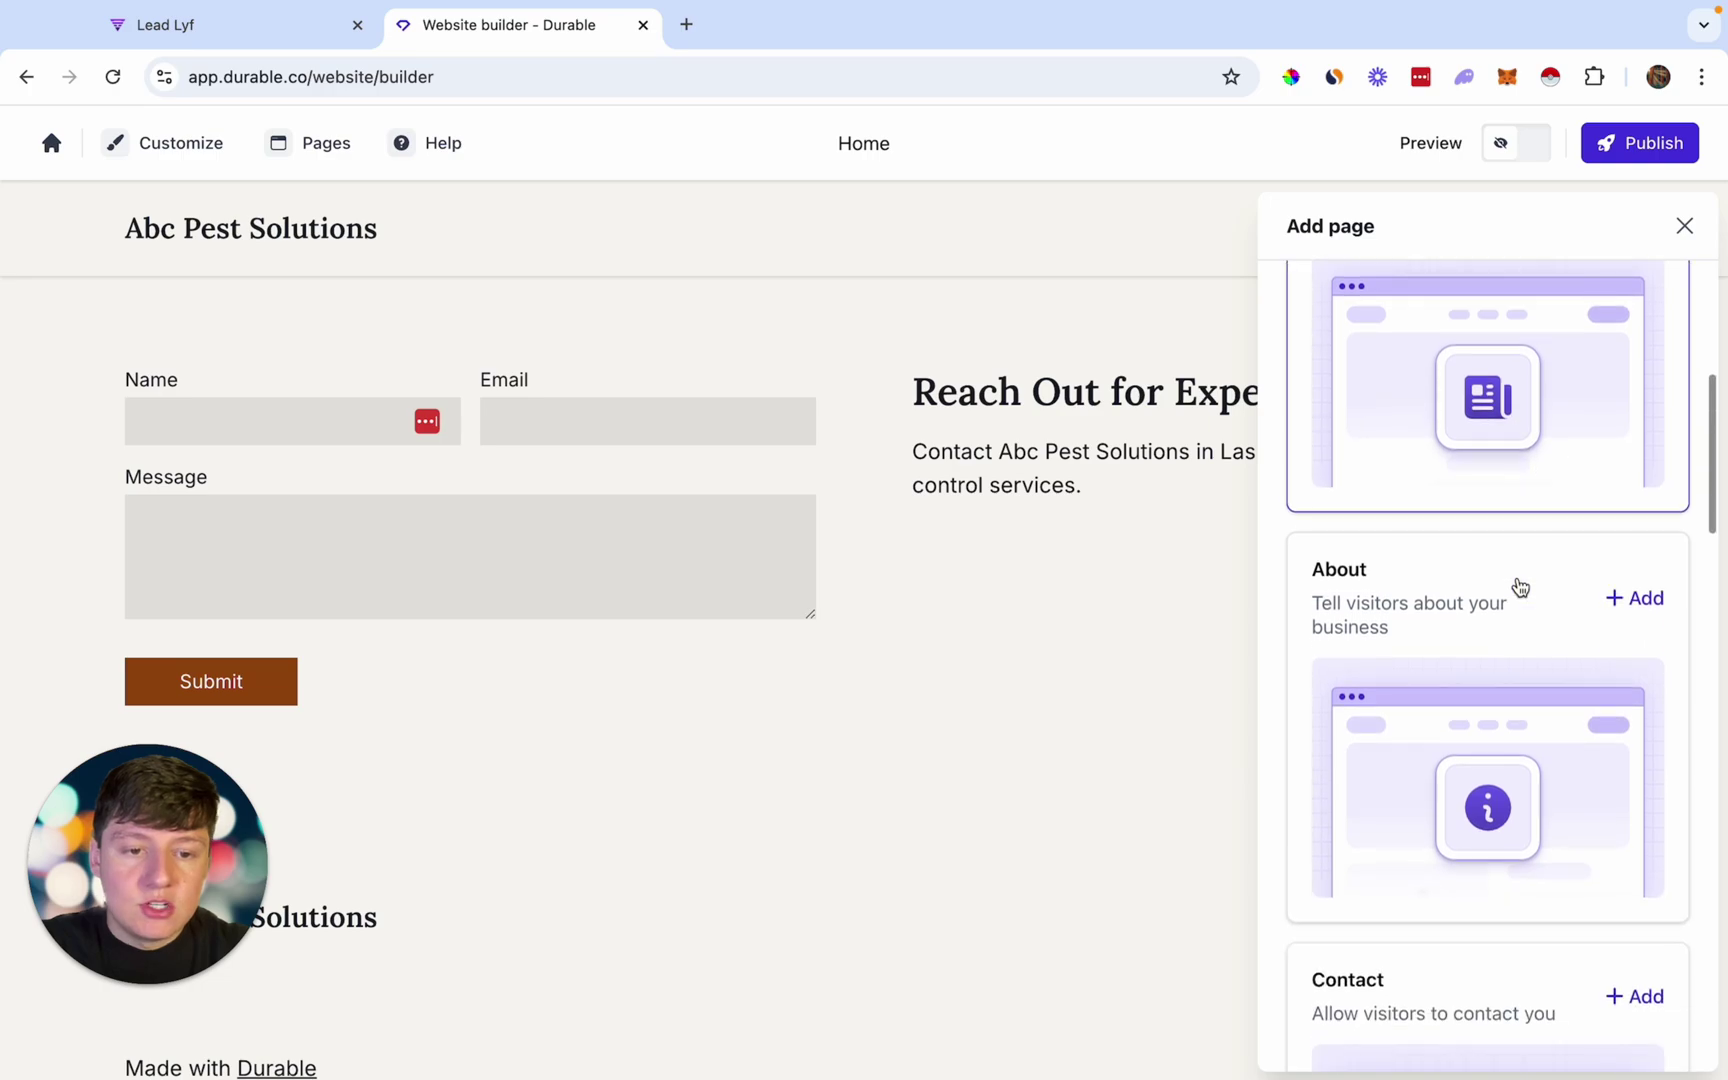
scroll(1523, 720, "down", 3)
scroll(1490, 730, "down", 3)
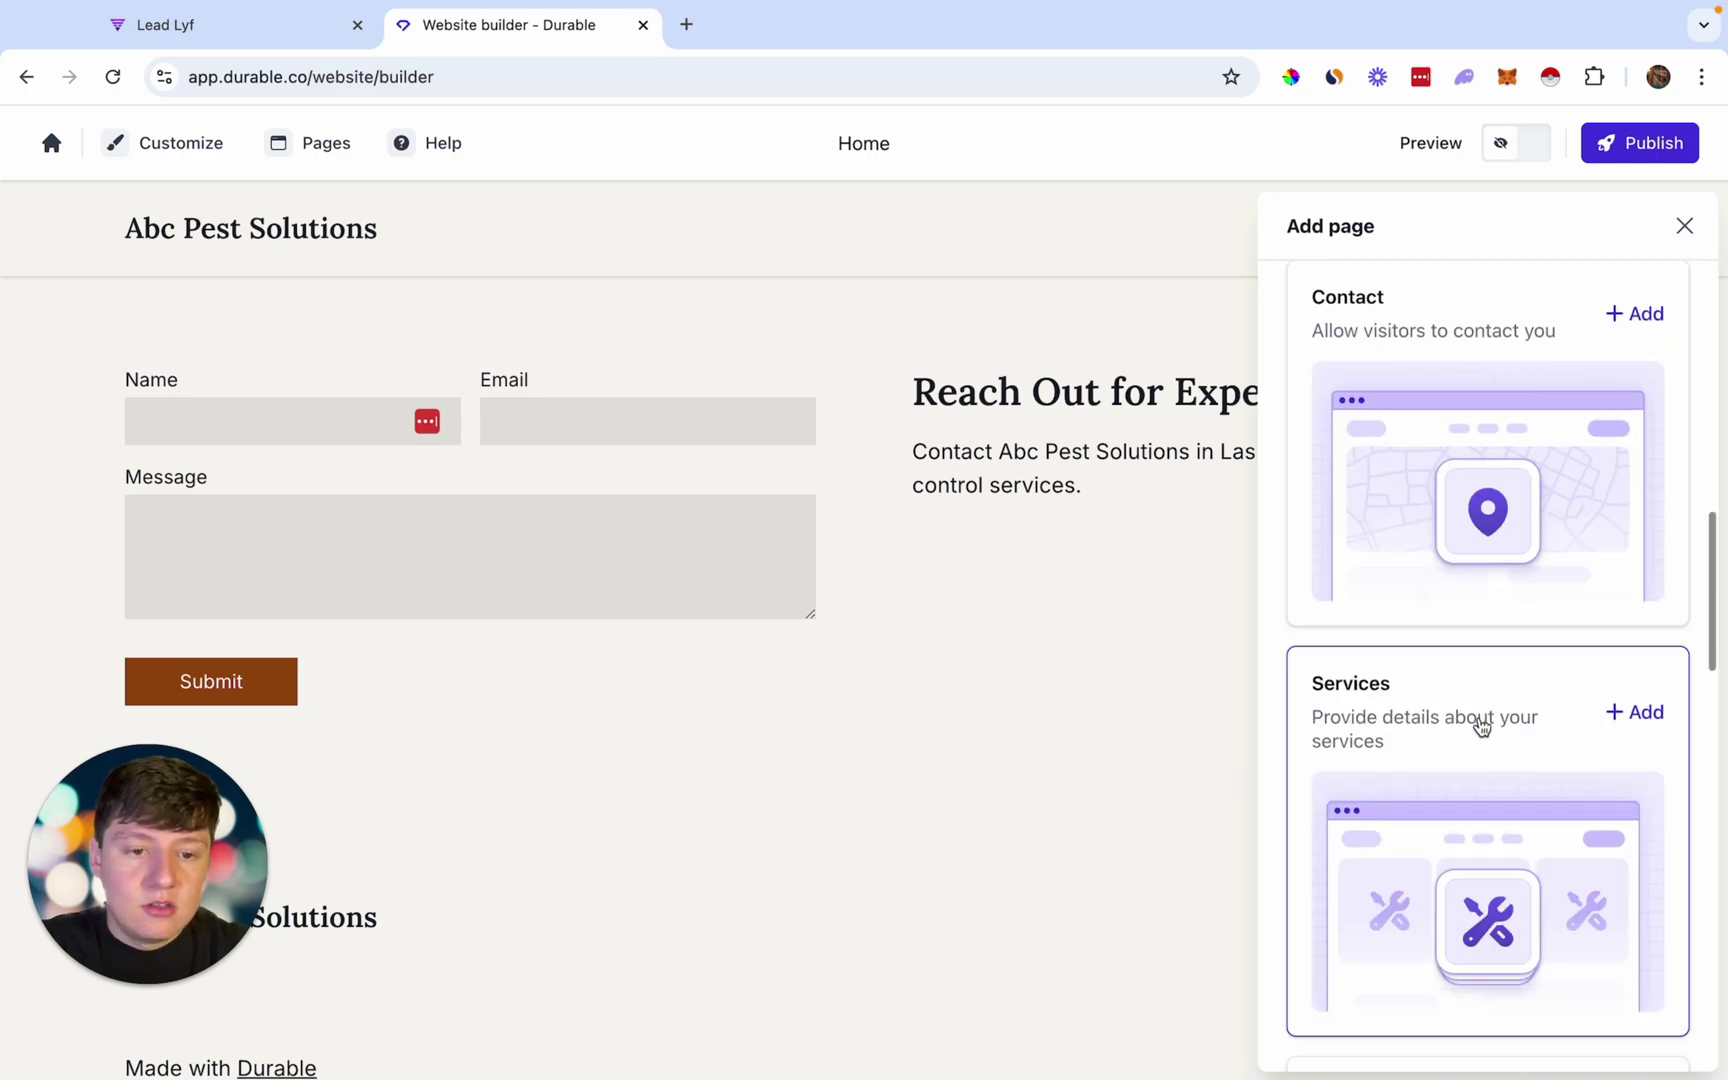
scroll(1512, 740, "down", 3)
scroll(1493, 852, "down", 12)
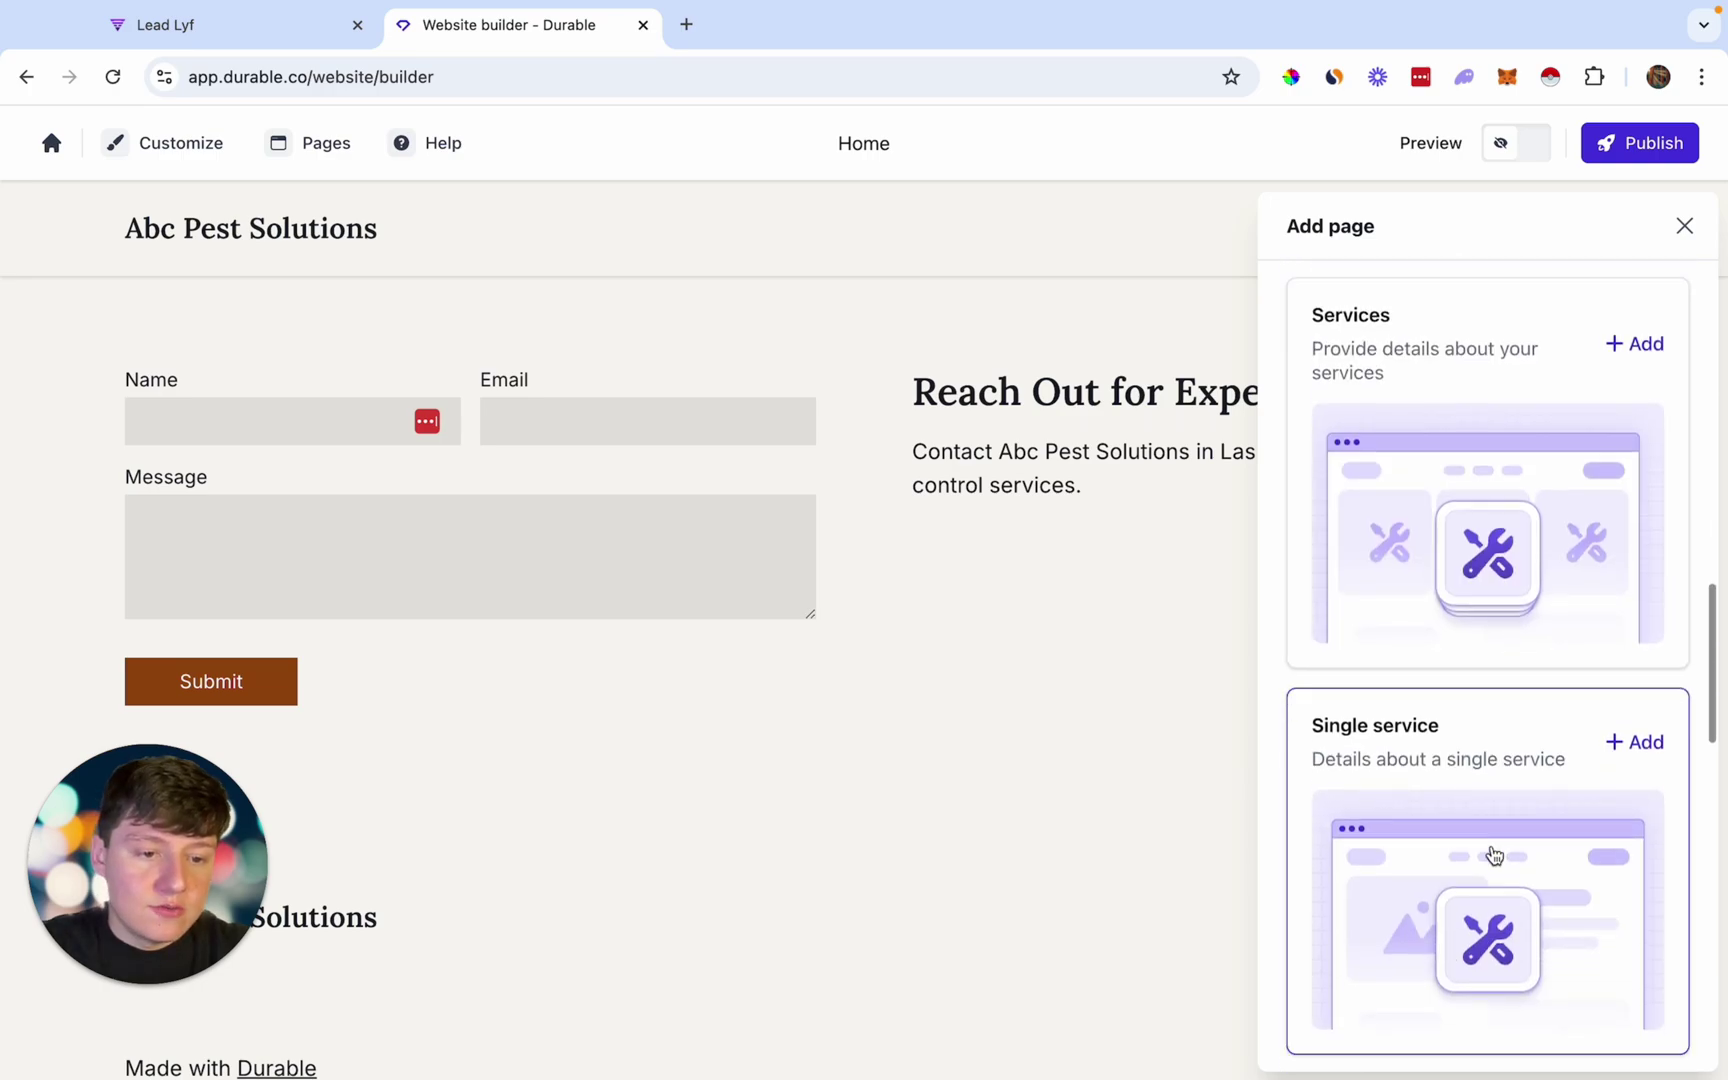
scroll(1494, 853, "up", 15)
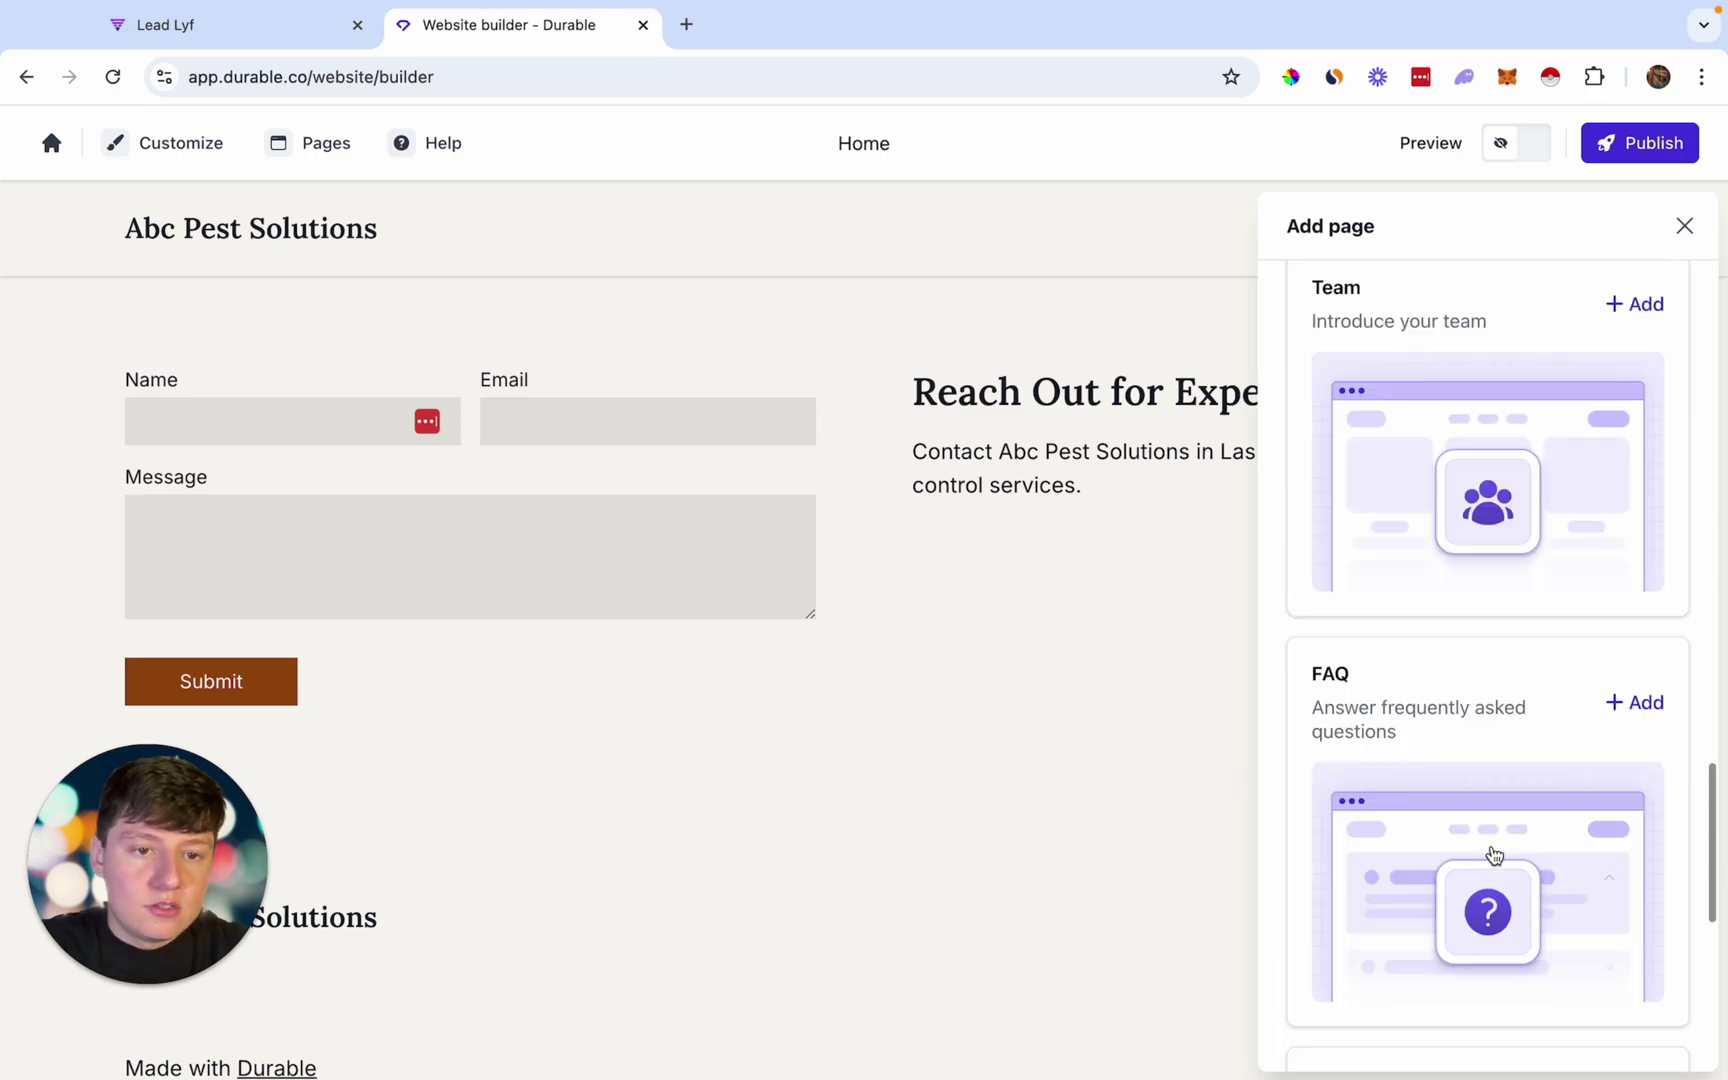
scroll(1500, 860, "down", 1)
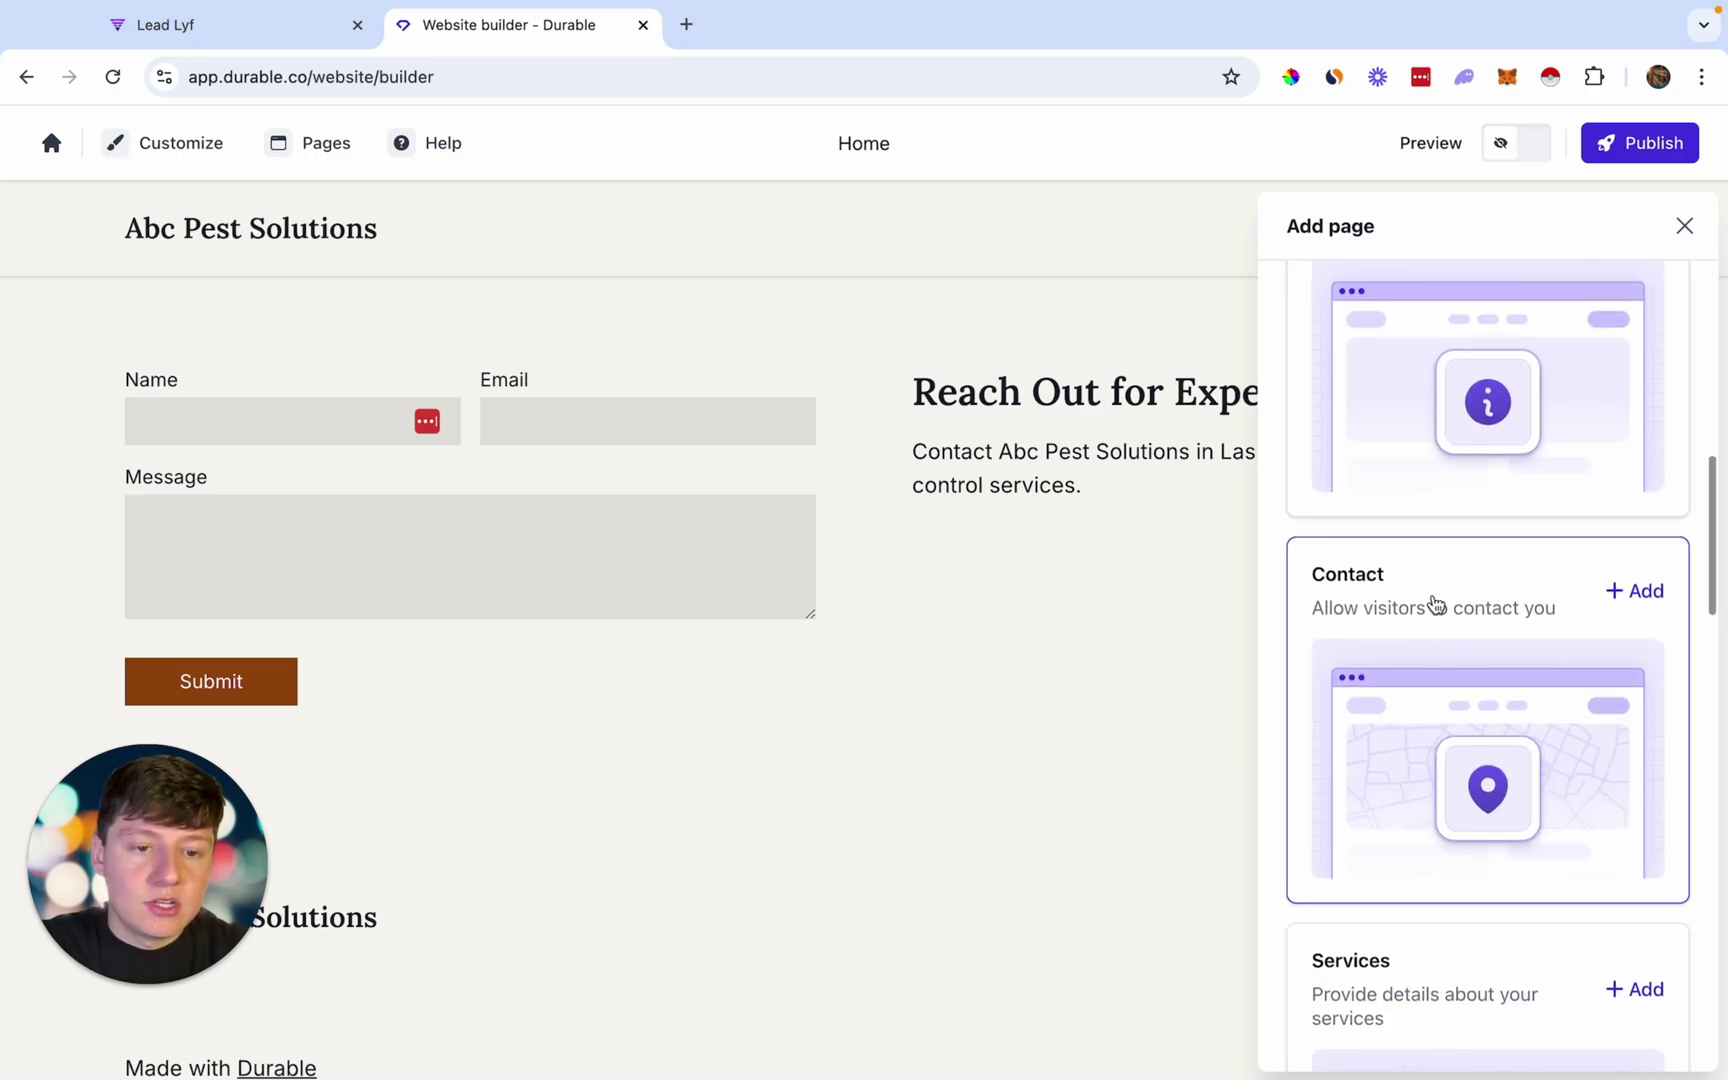
left_click(1620, 590)
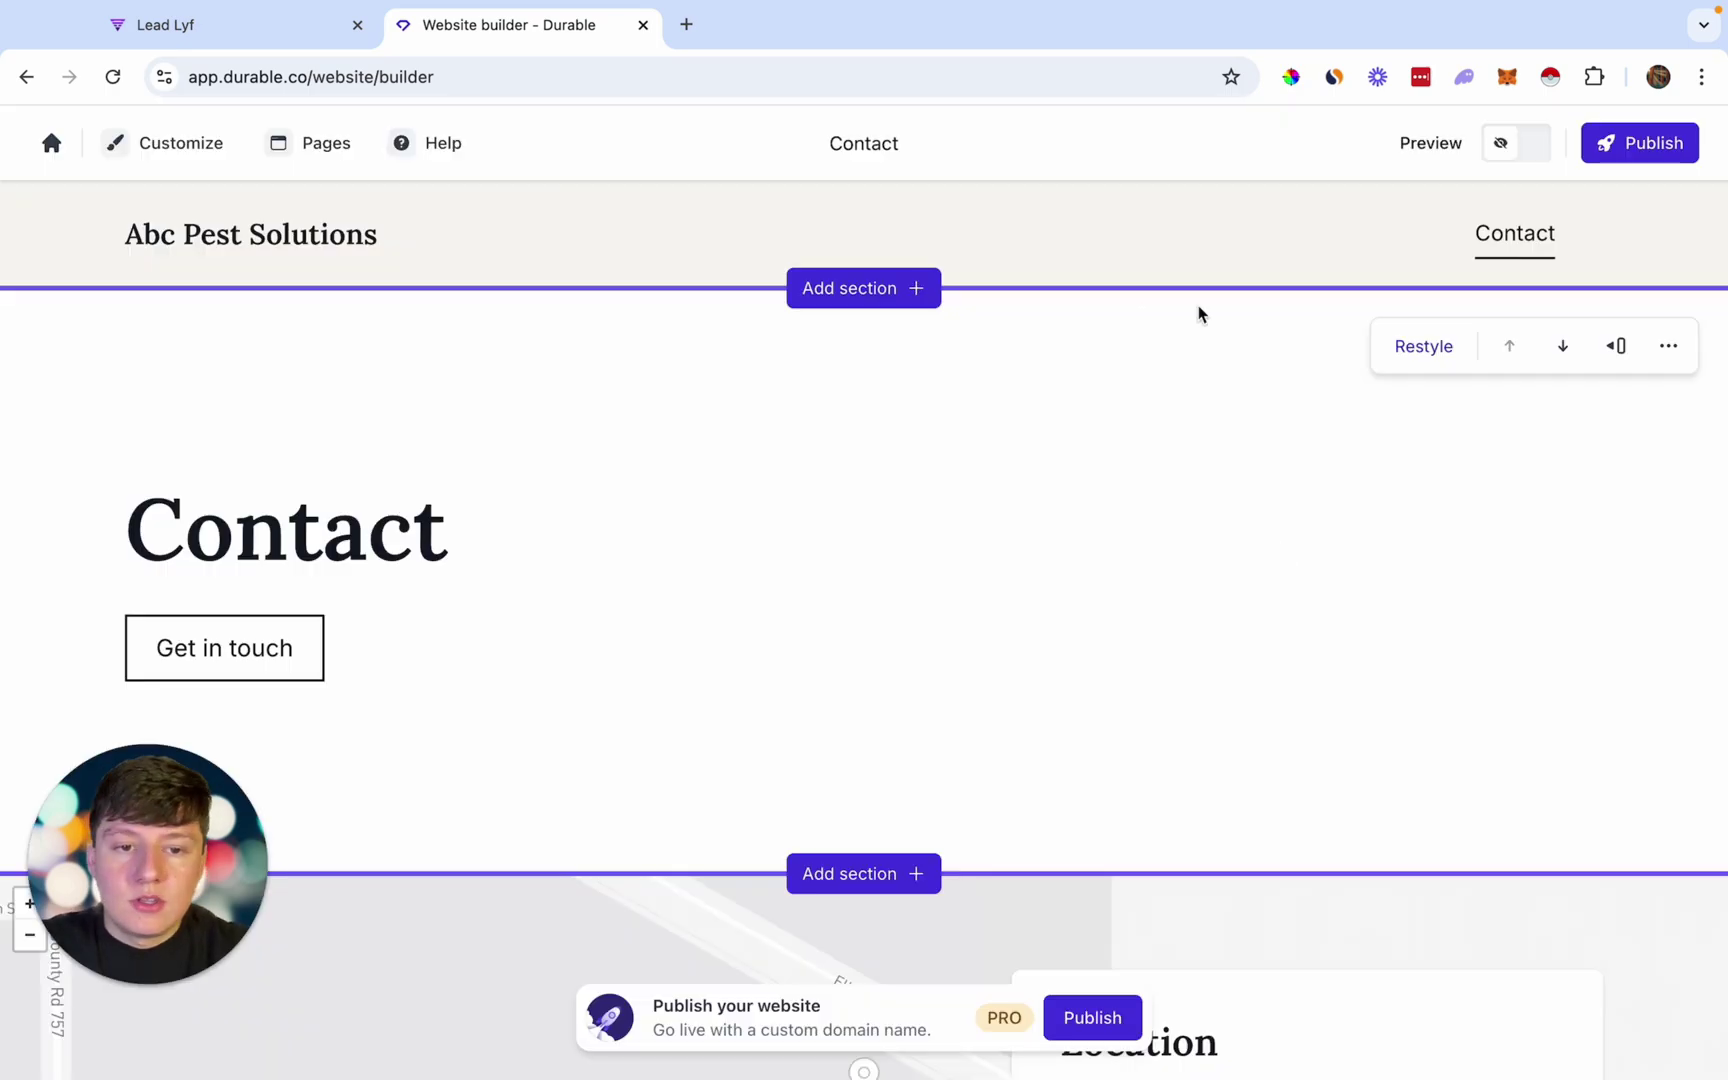
Restyle the Contact hero and regenerate its background into a technician-spraying photo.
scroll(1067, 646, "down", 1)
scroll(1067, 646, "down", 10)
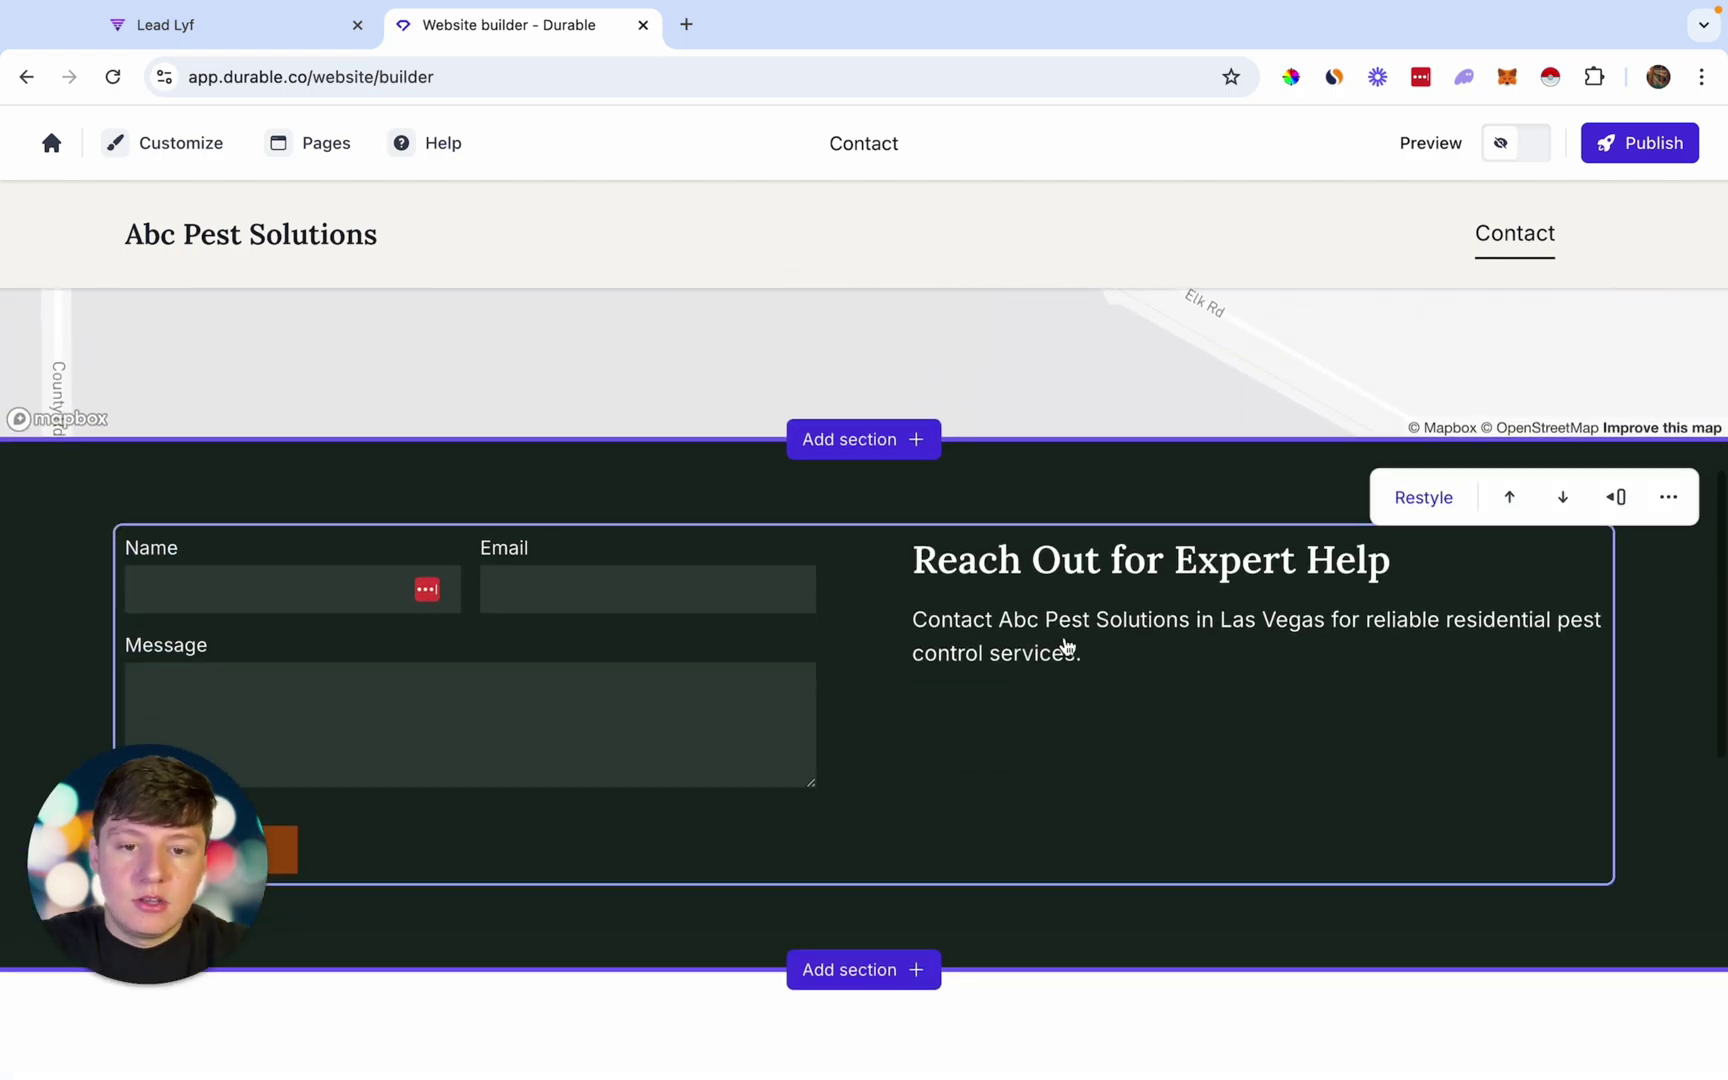
scroll(588, 636, "down", 9)
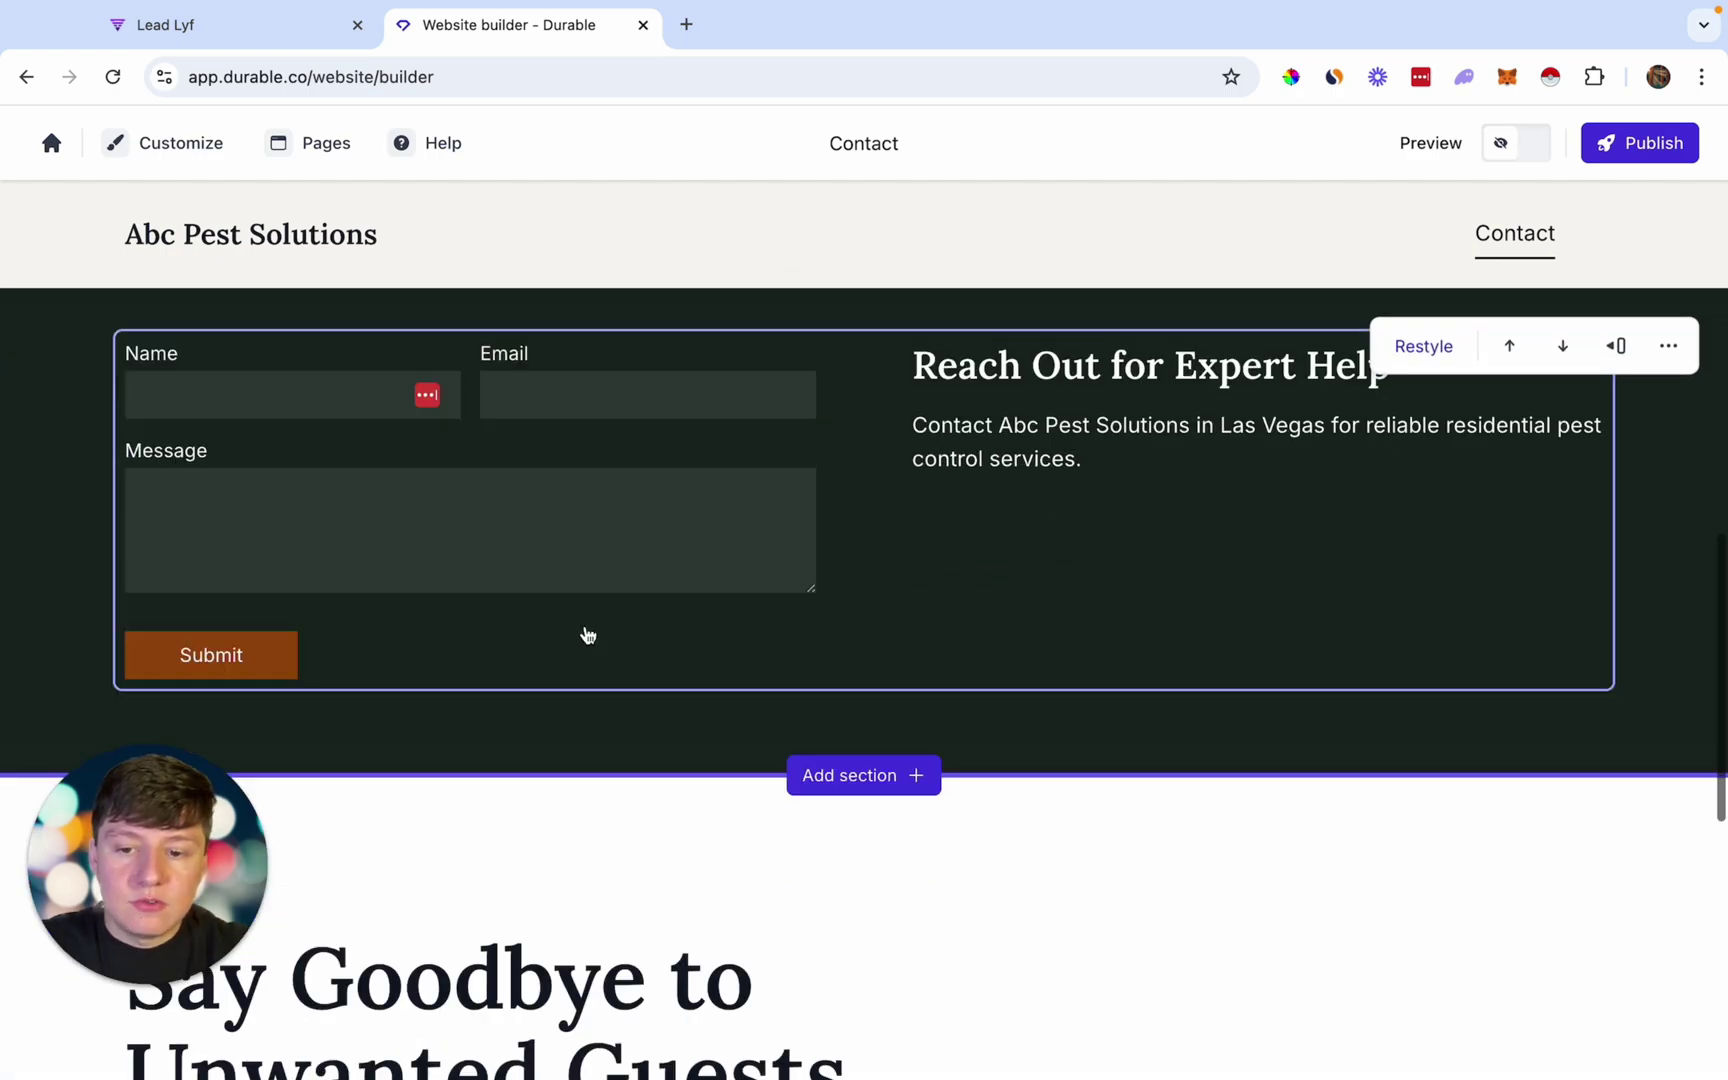
scroll(588, 636, "up", 20)
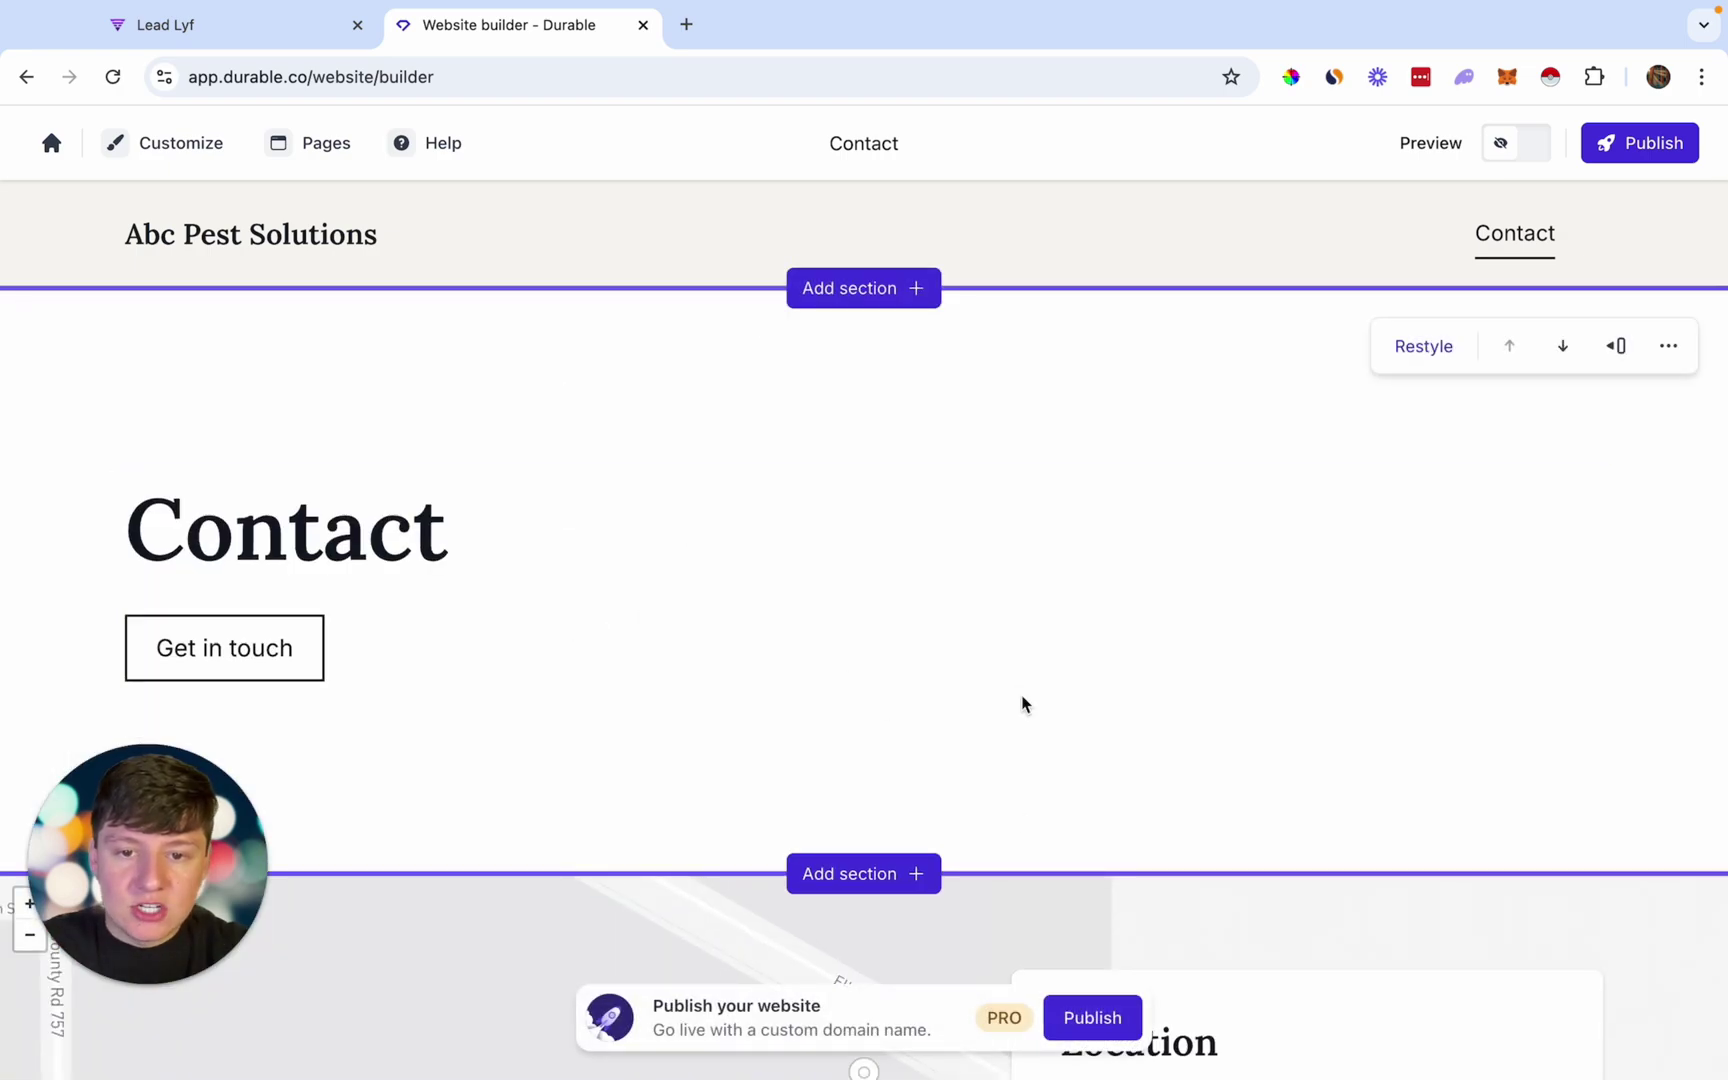
left_click(1422, 352)
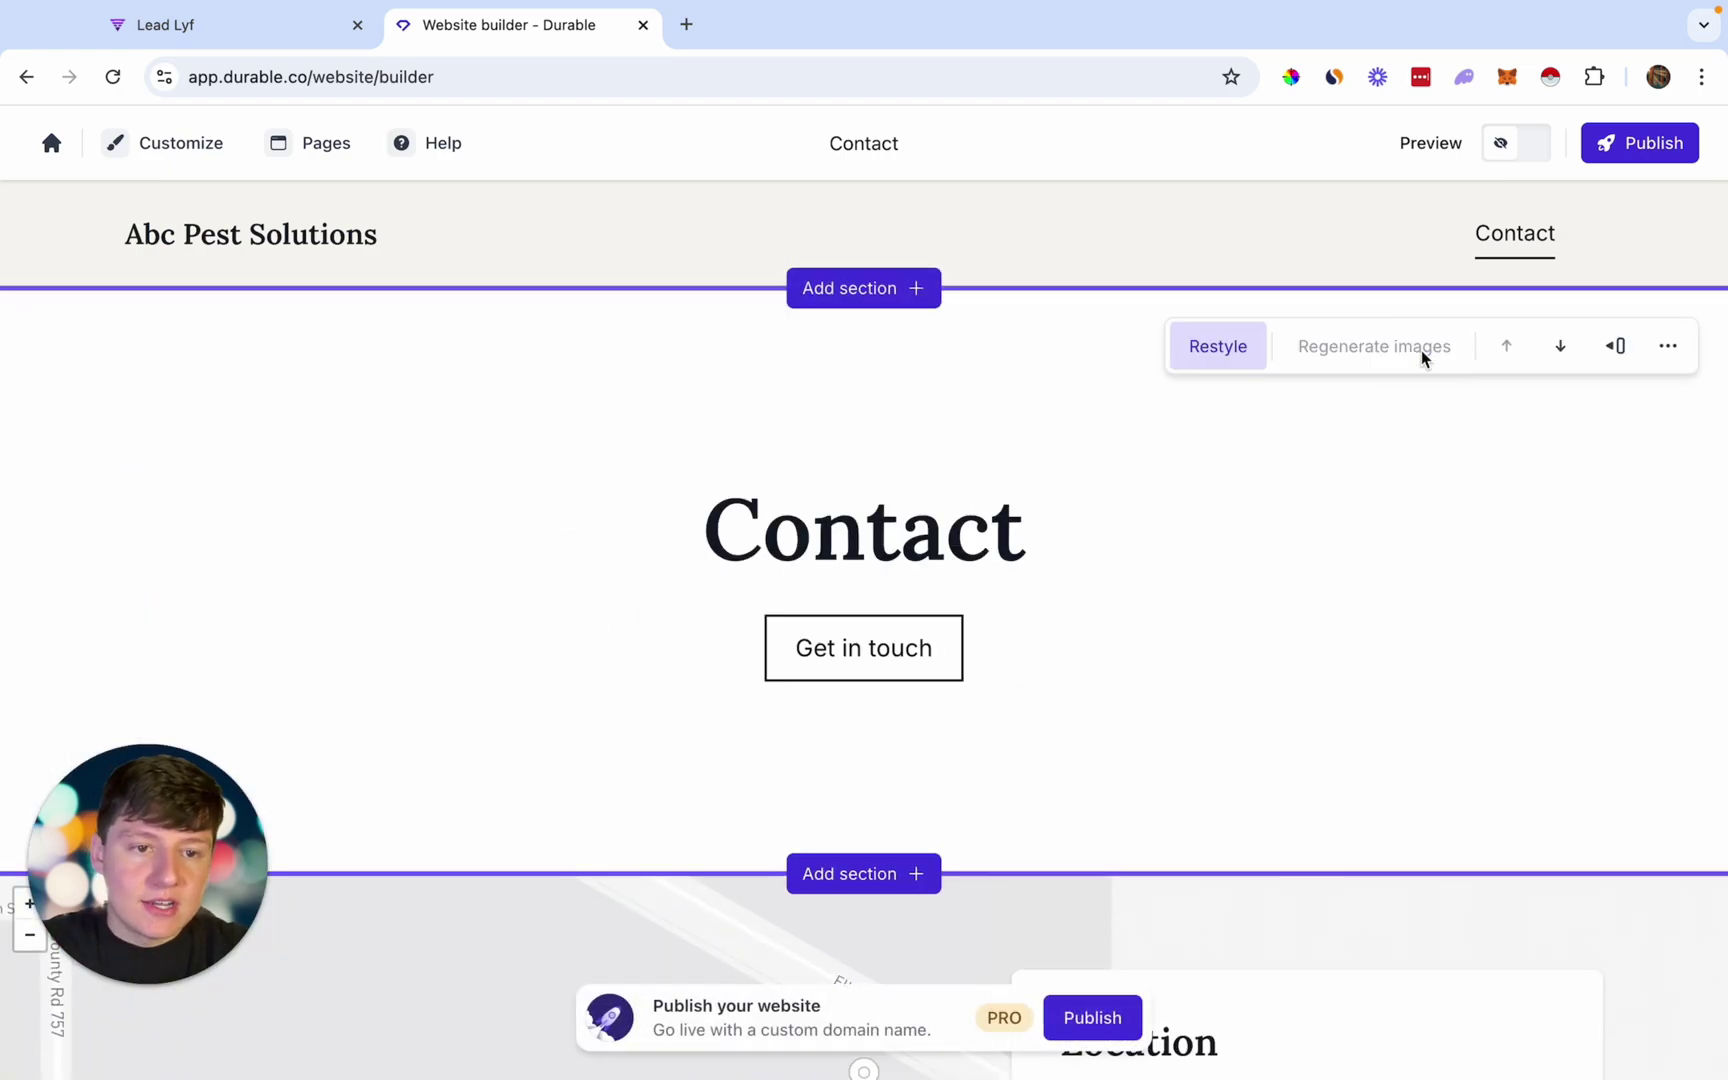
left_click(1217, 350)
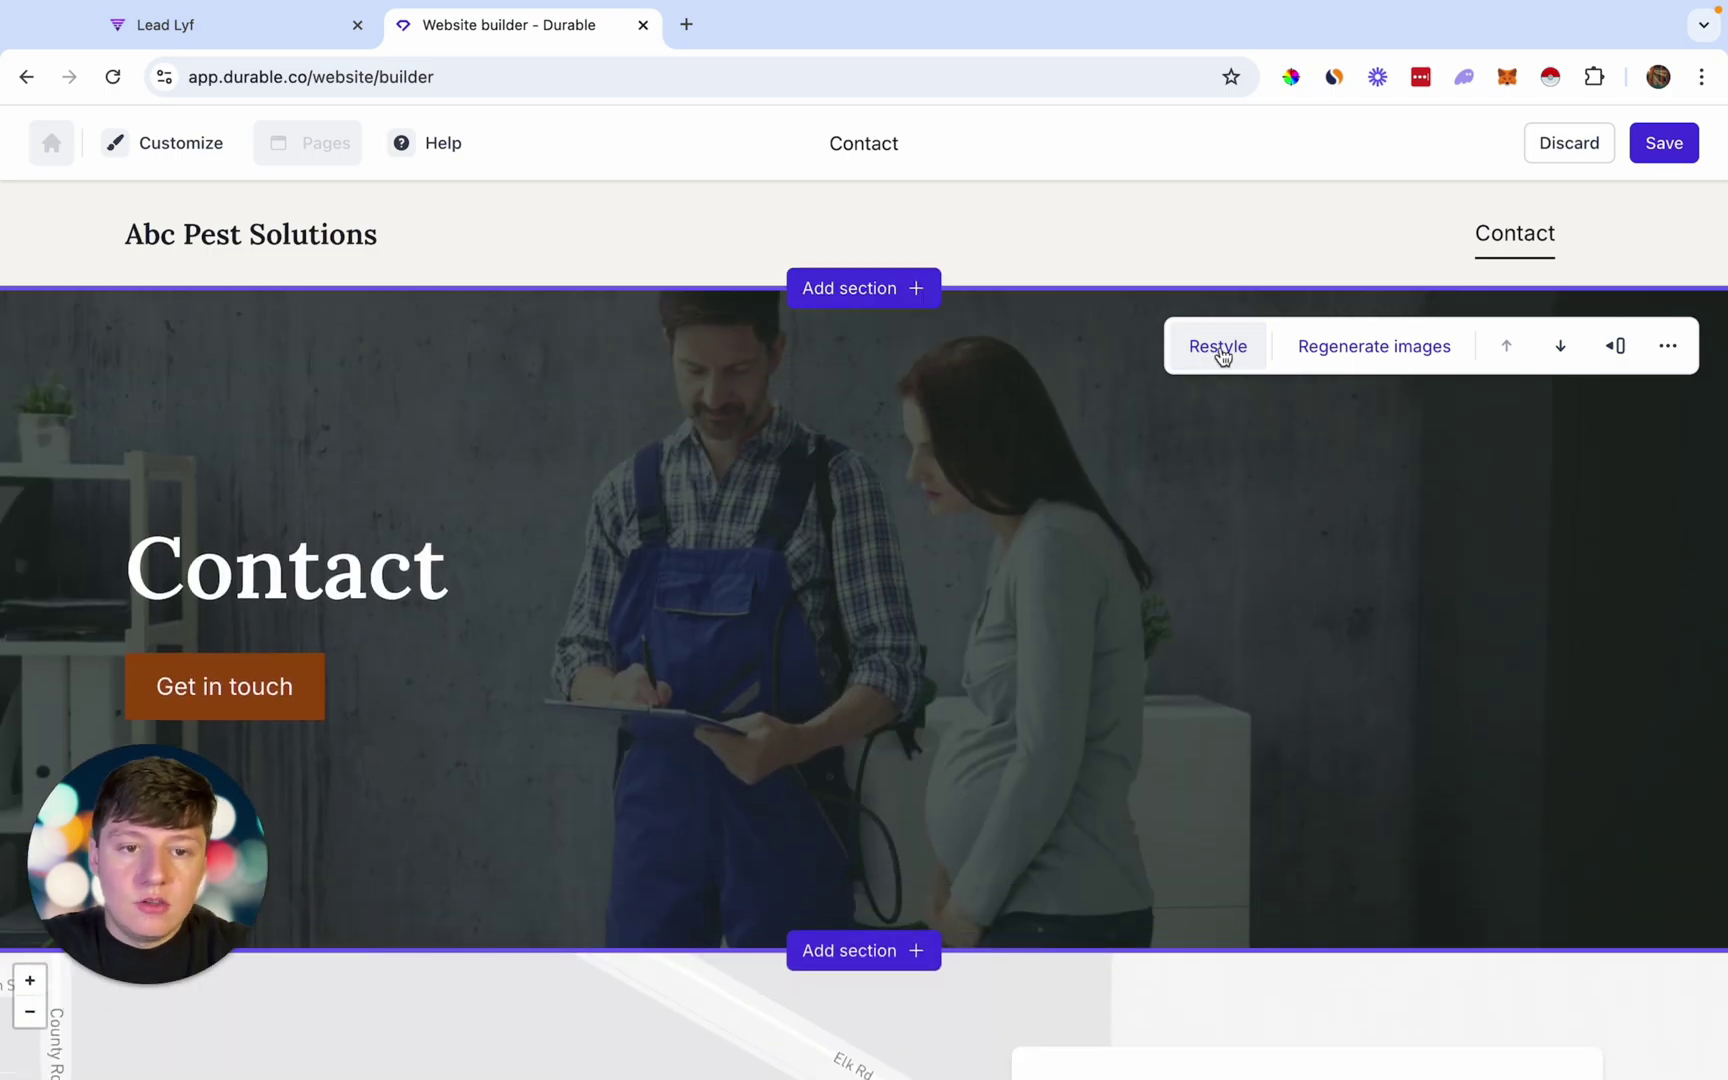
left_click(1354, 358)
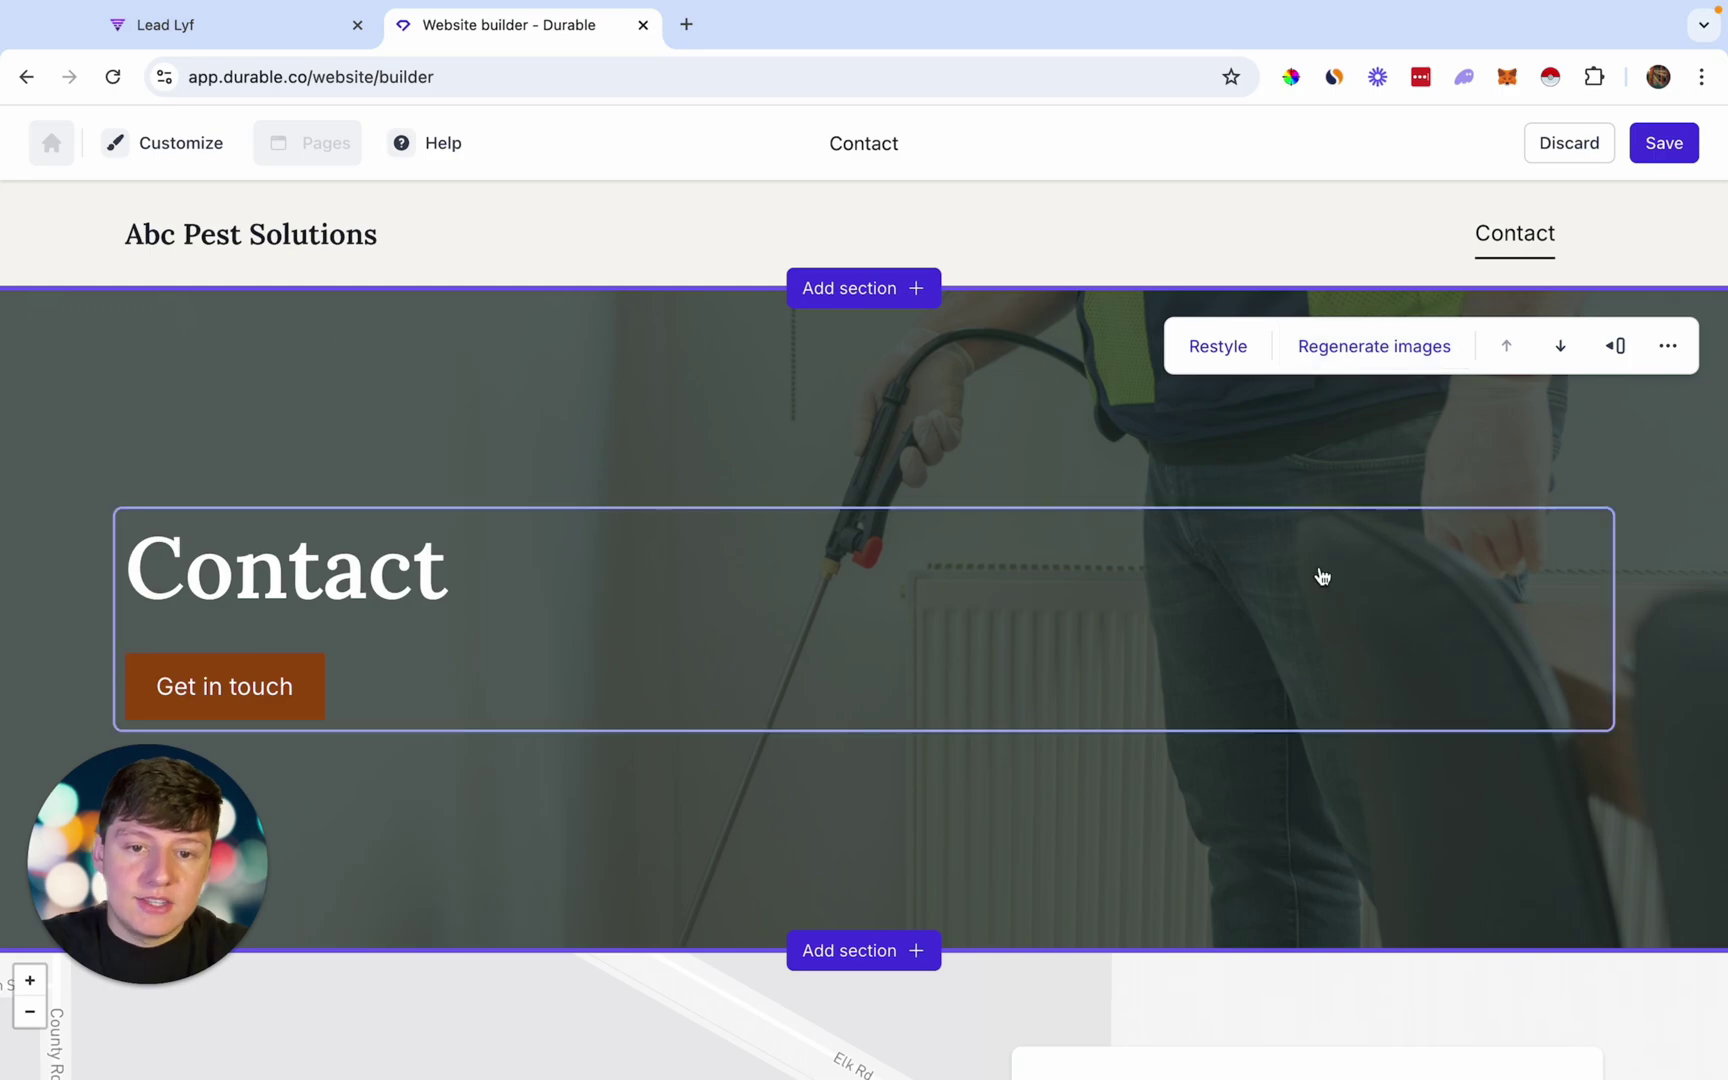
scroll(1200, 597, "down", 10)
scroll(1072, 366, "up", 8)
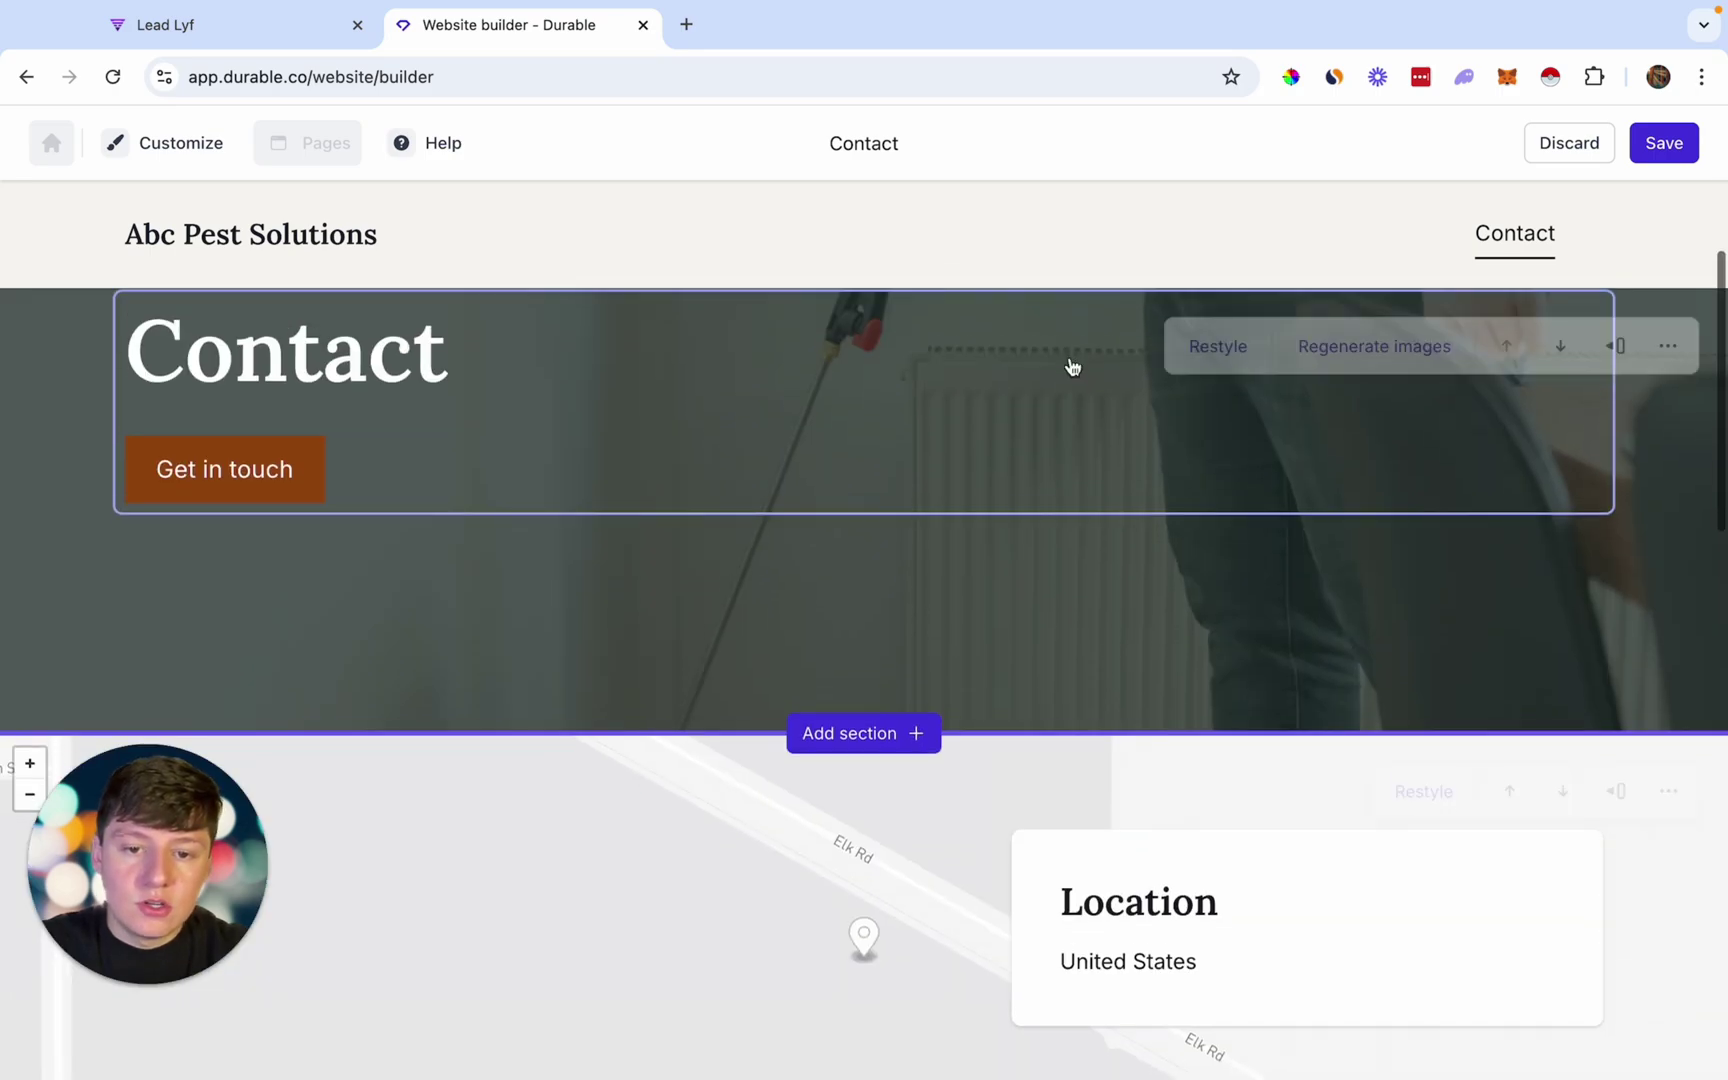
scroll(1072, 366, "down", 1)
scroll(1072, 364, "down", 3)
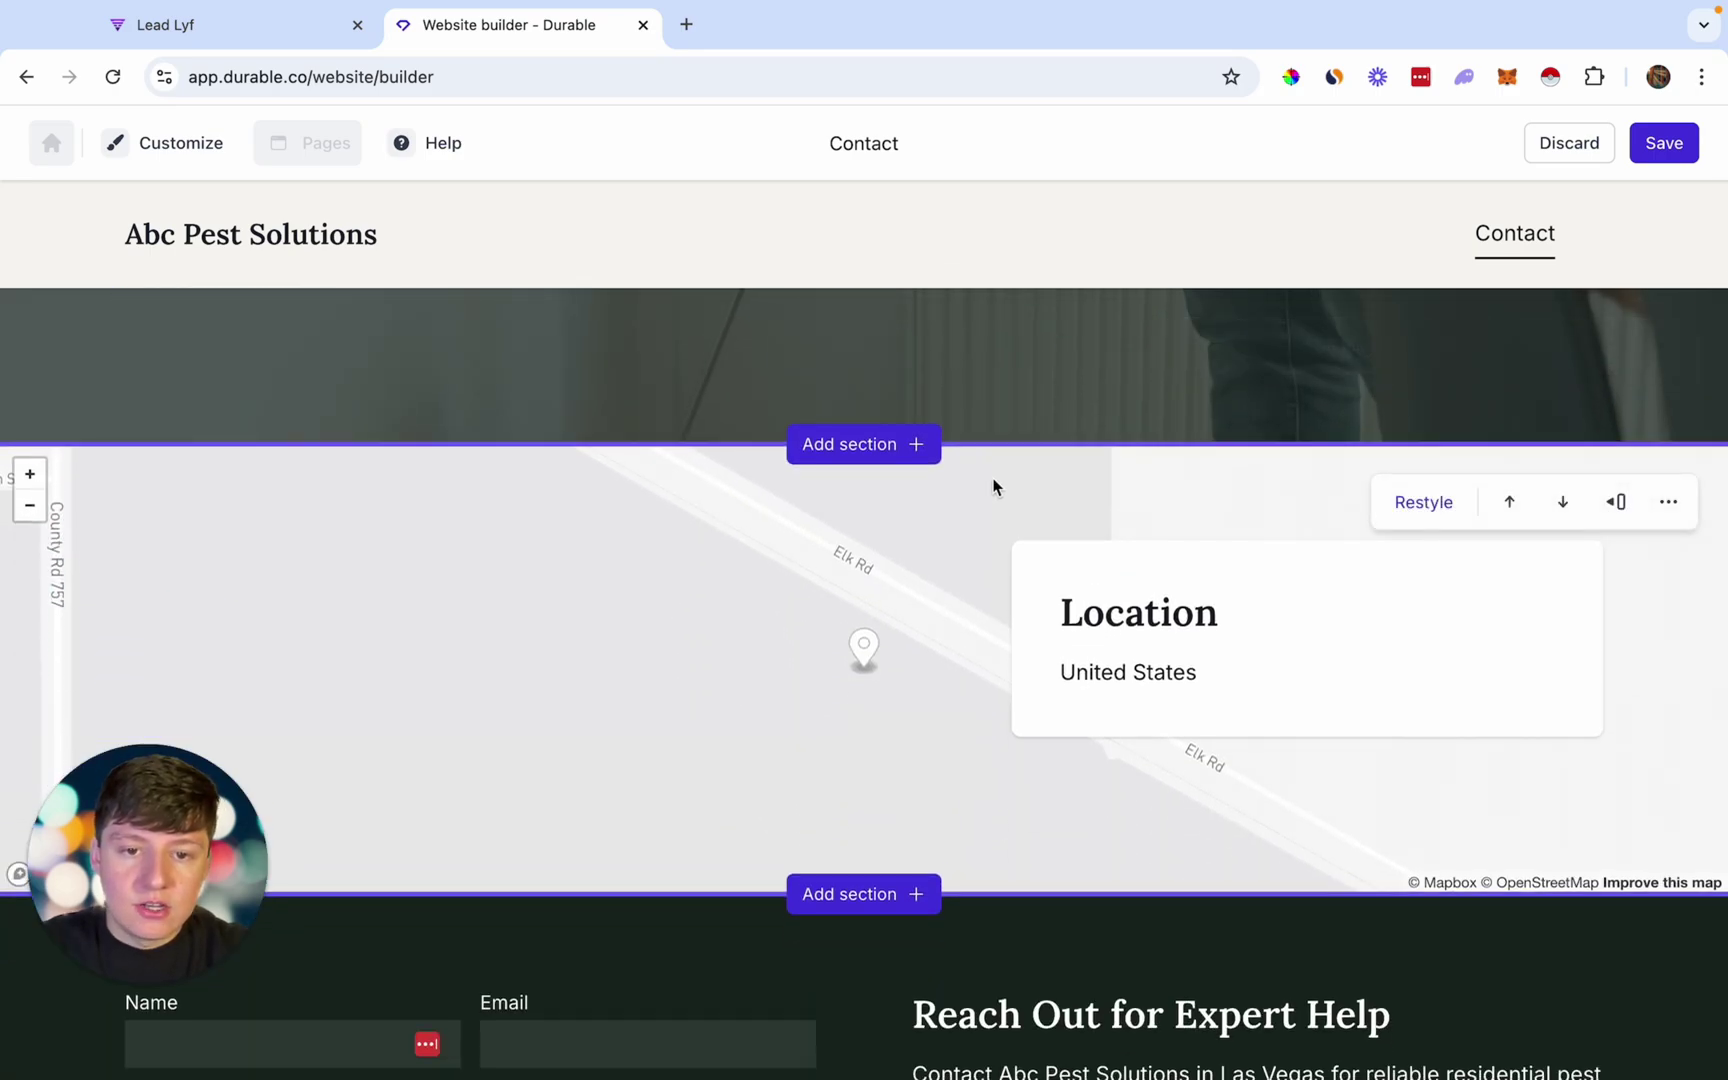
scroll(1088, 605, "down", 1)
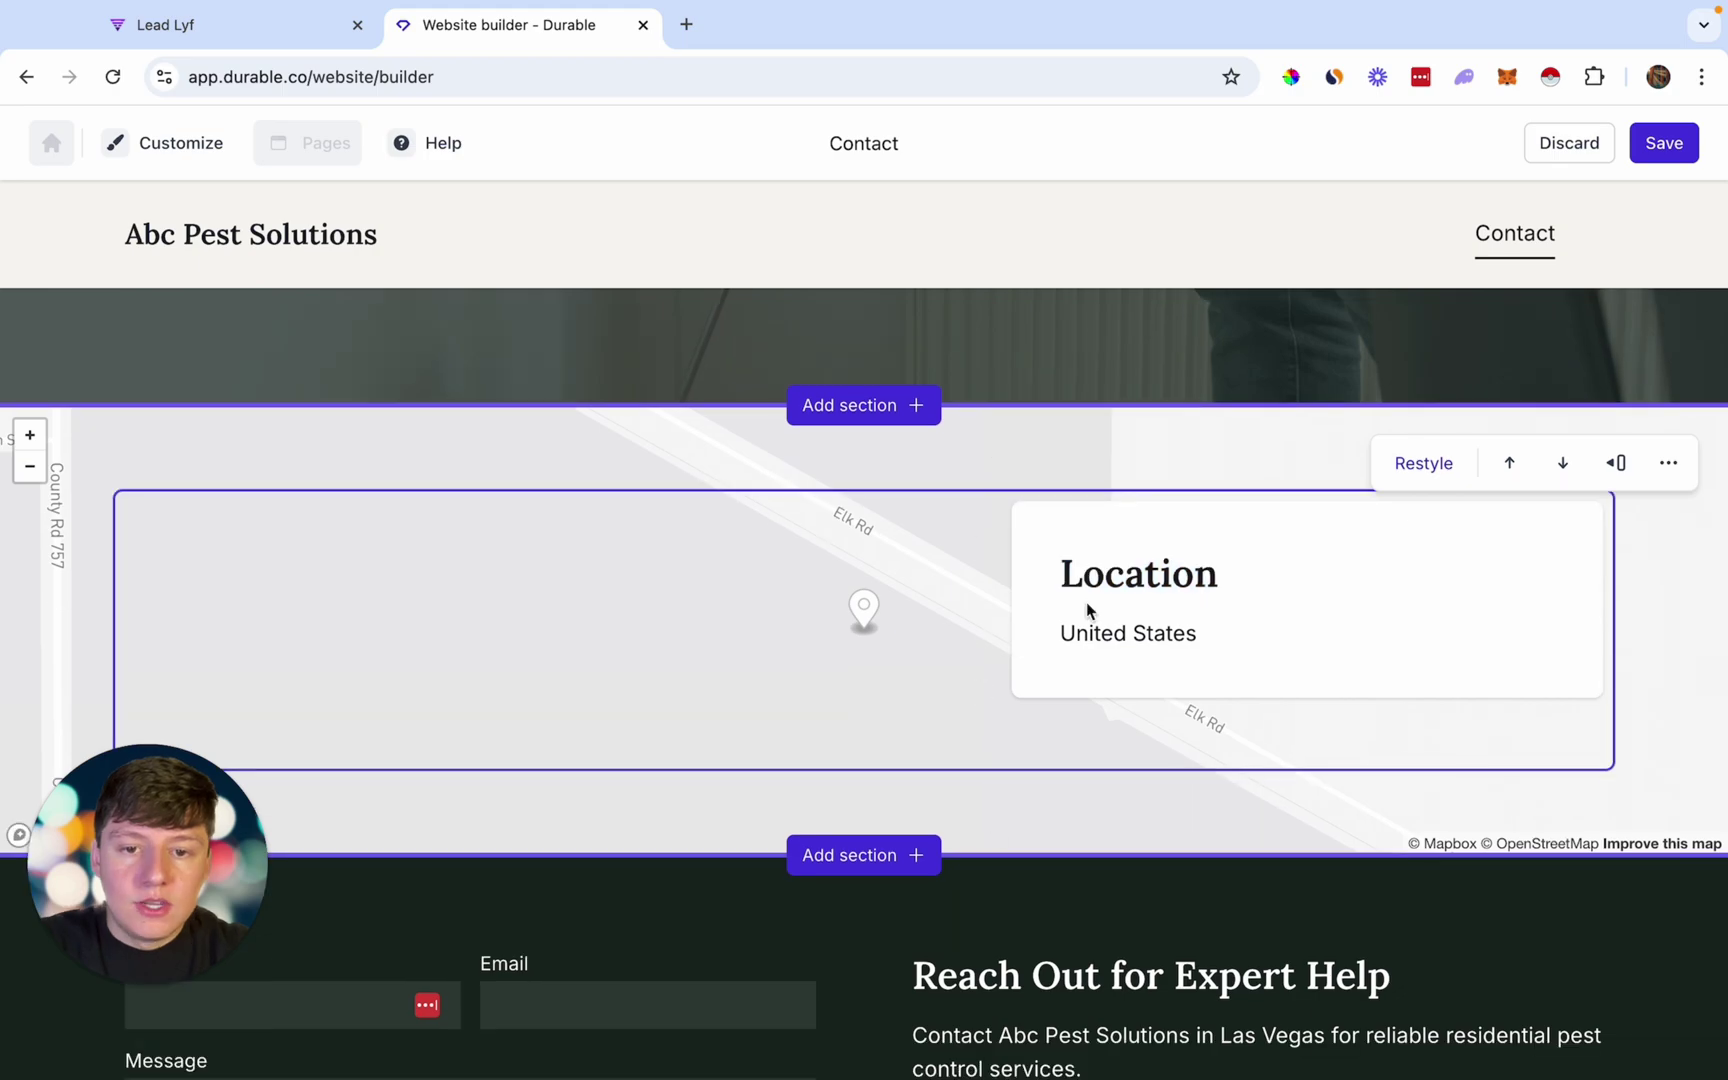
Restyle the map section twice so a satellite map sits beside the Location card.
left_click(1420, 461)
left_click(1420, 461)
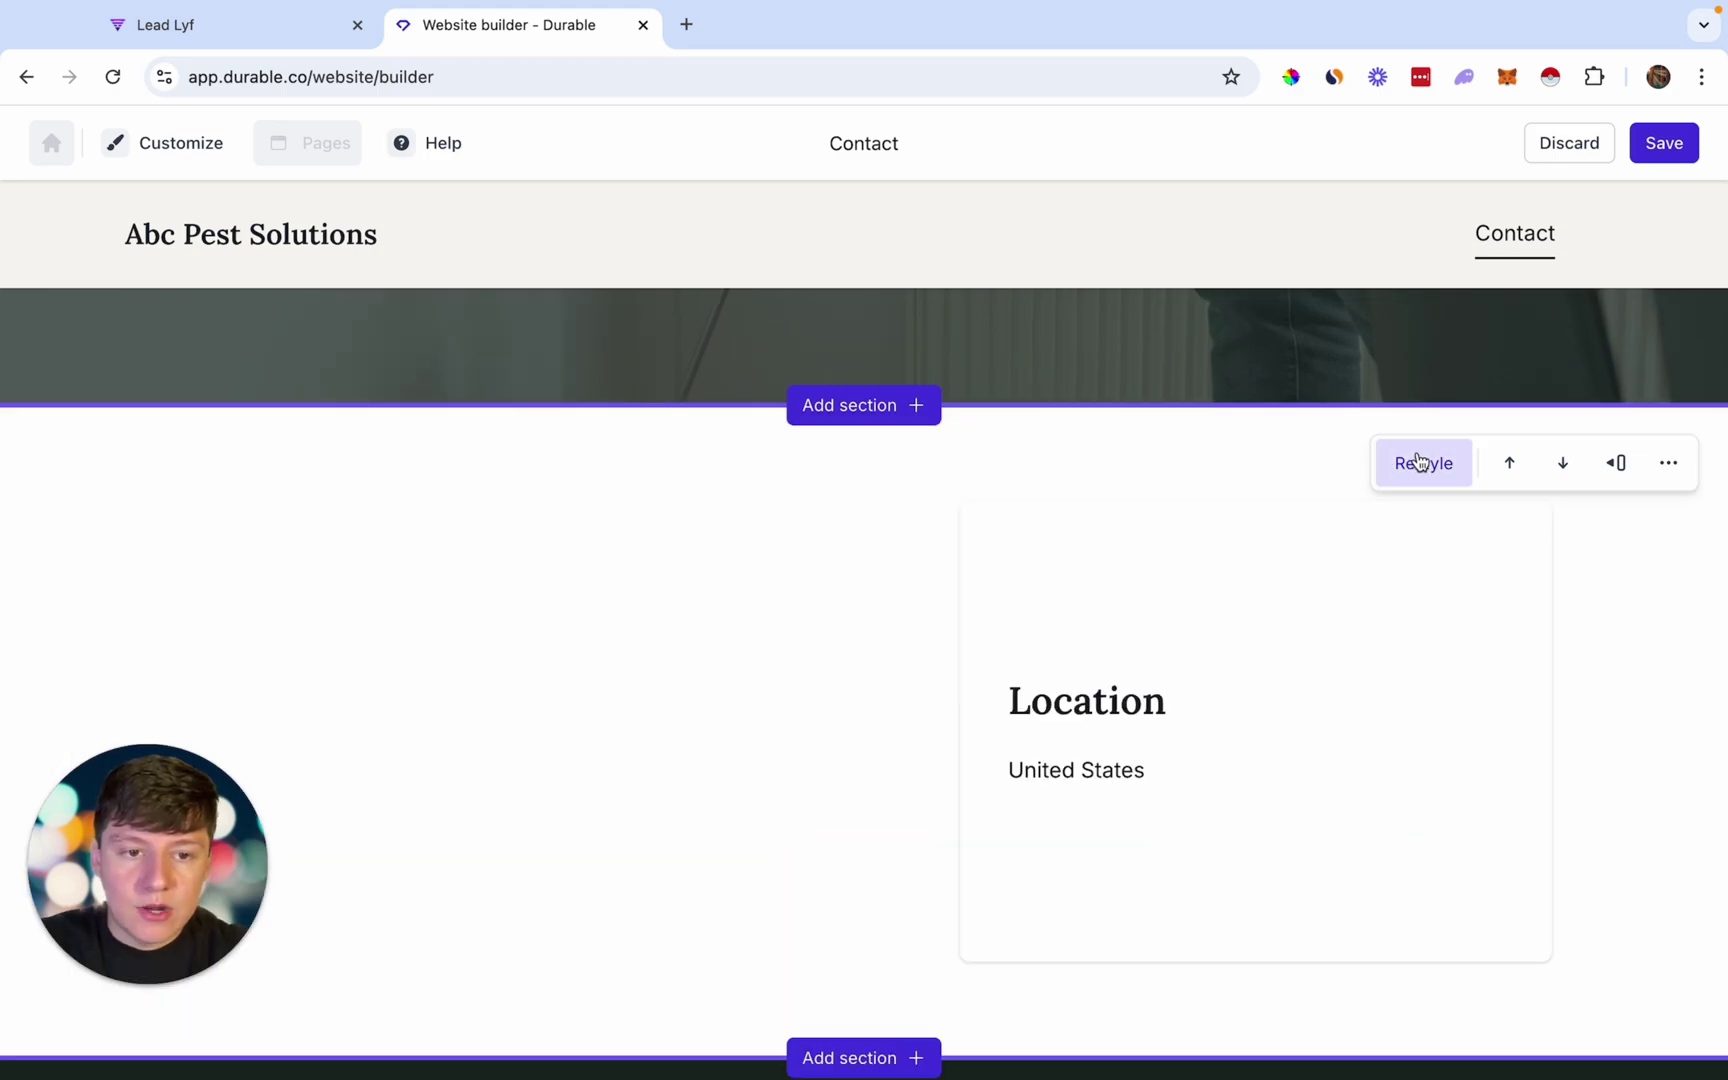
scroll(1257, 721, "down", 1)
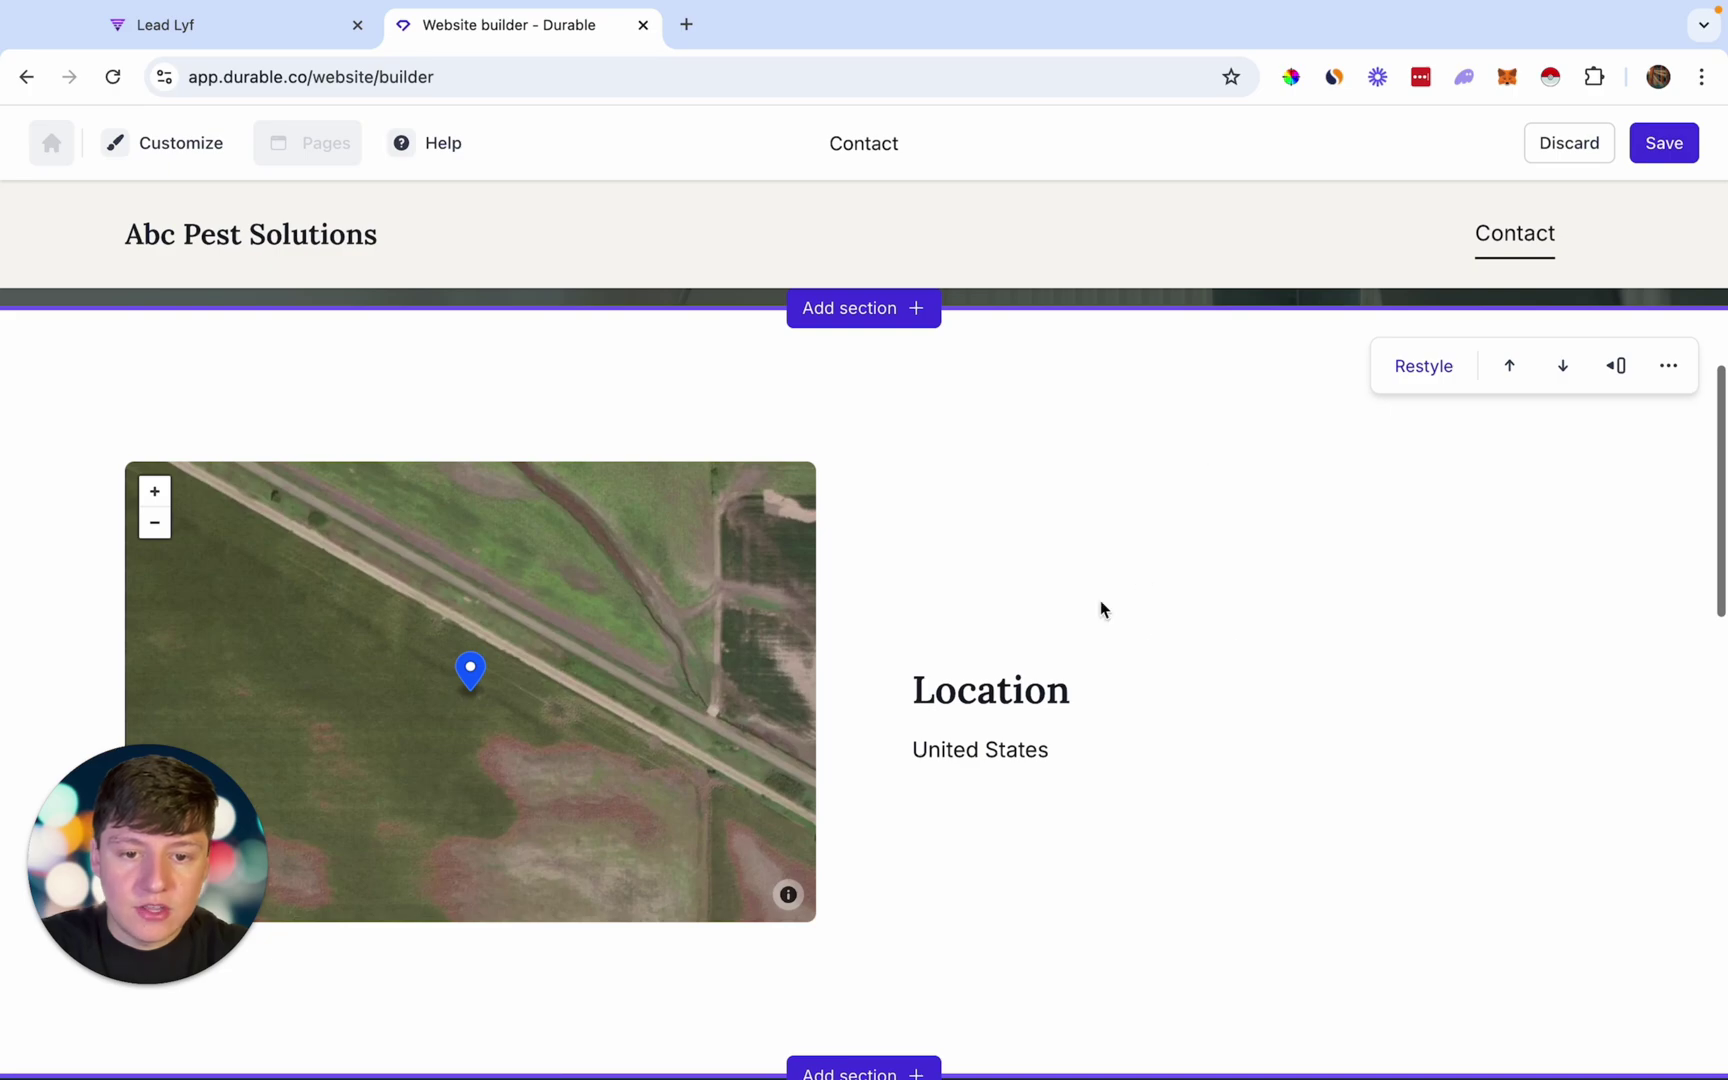
scroll(1100, 605, "down", 3)
scroll(1072, 540, "up", 2)
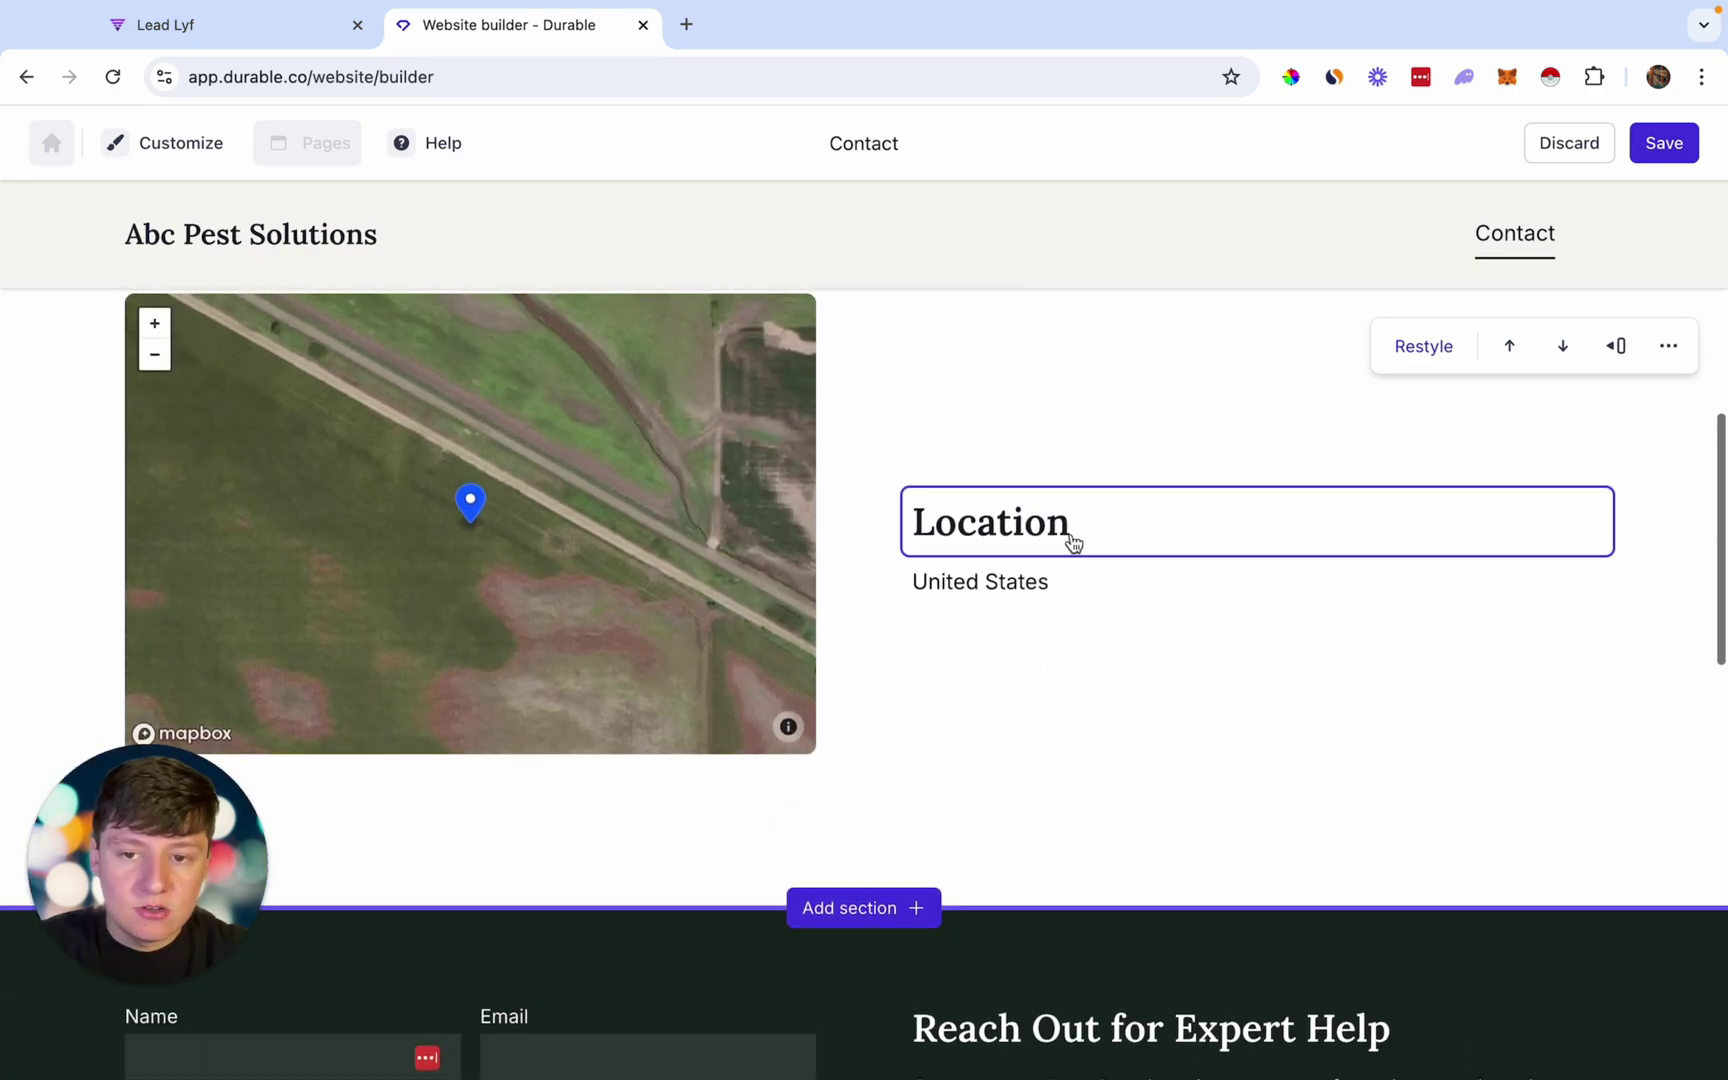
scroll(1072, 542, "up", 1)
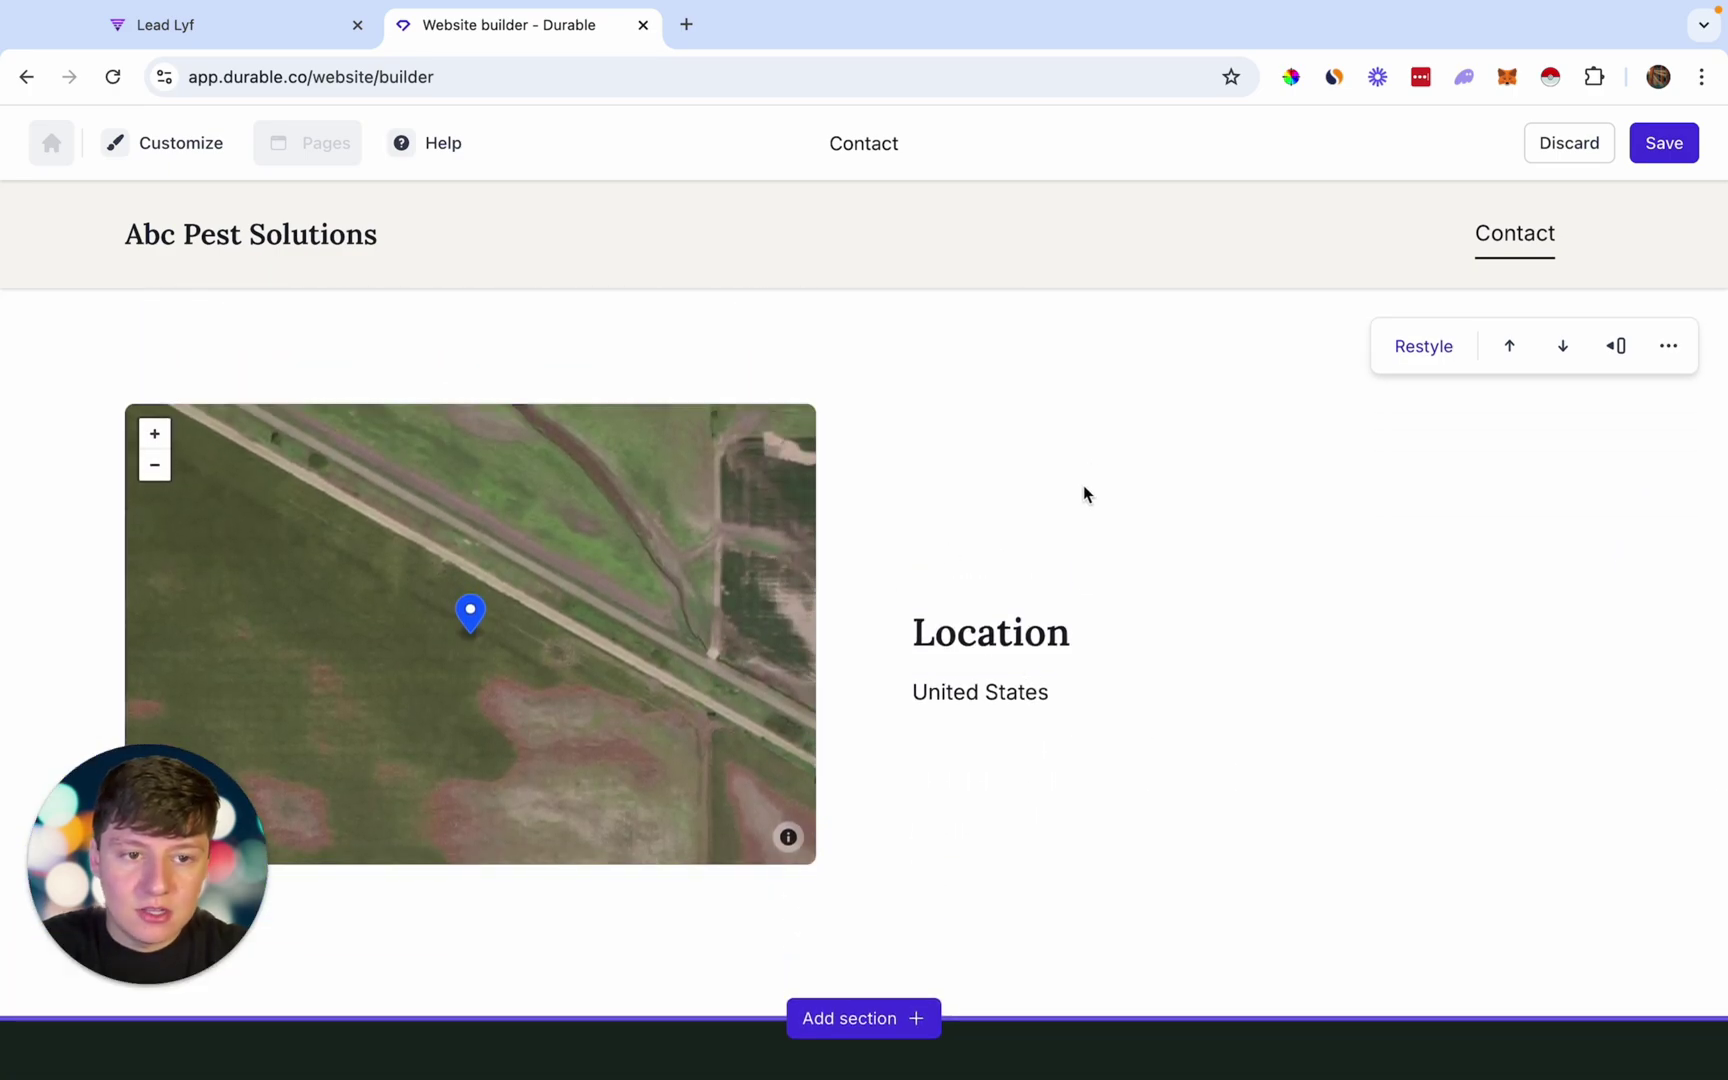
scroll(1070, 430, "down", 6)
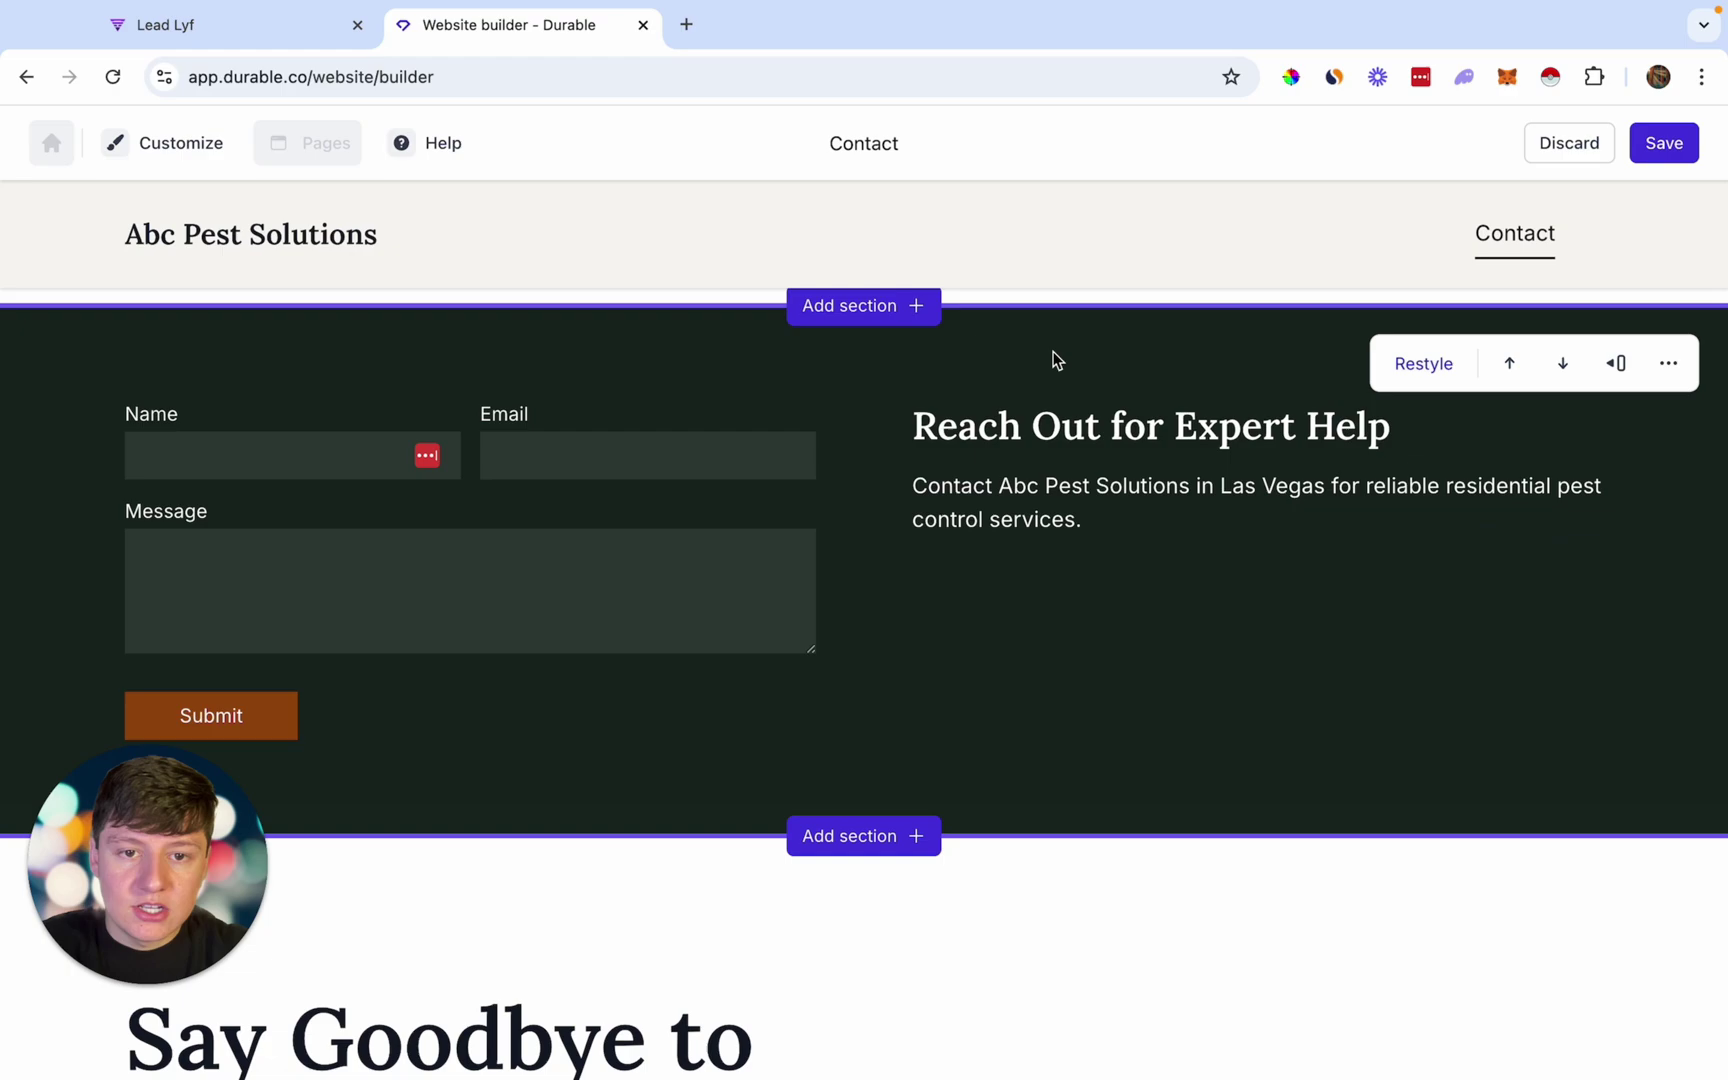
Restyle the contact form into a light centred Get in touch form and save the page.
left_click(1422, 363)
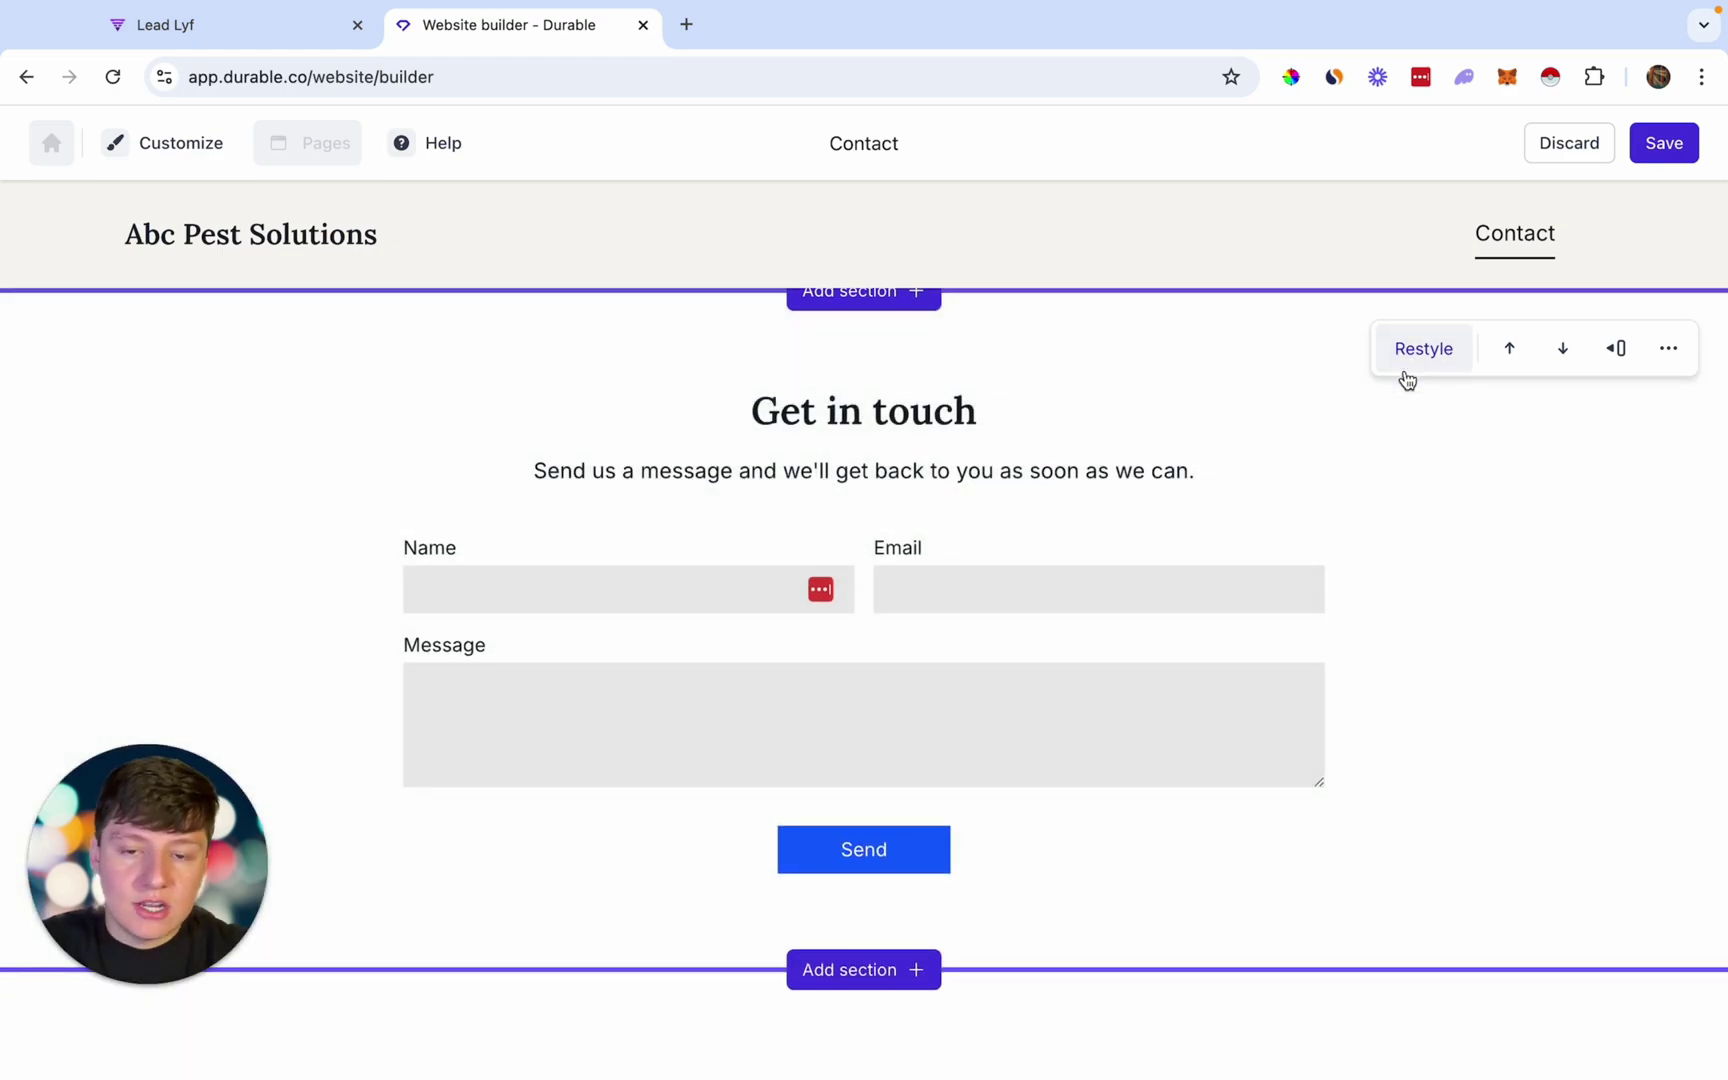
scroll(1442, 536, "up", 5)
left_click(1662, 143)
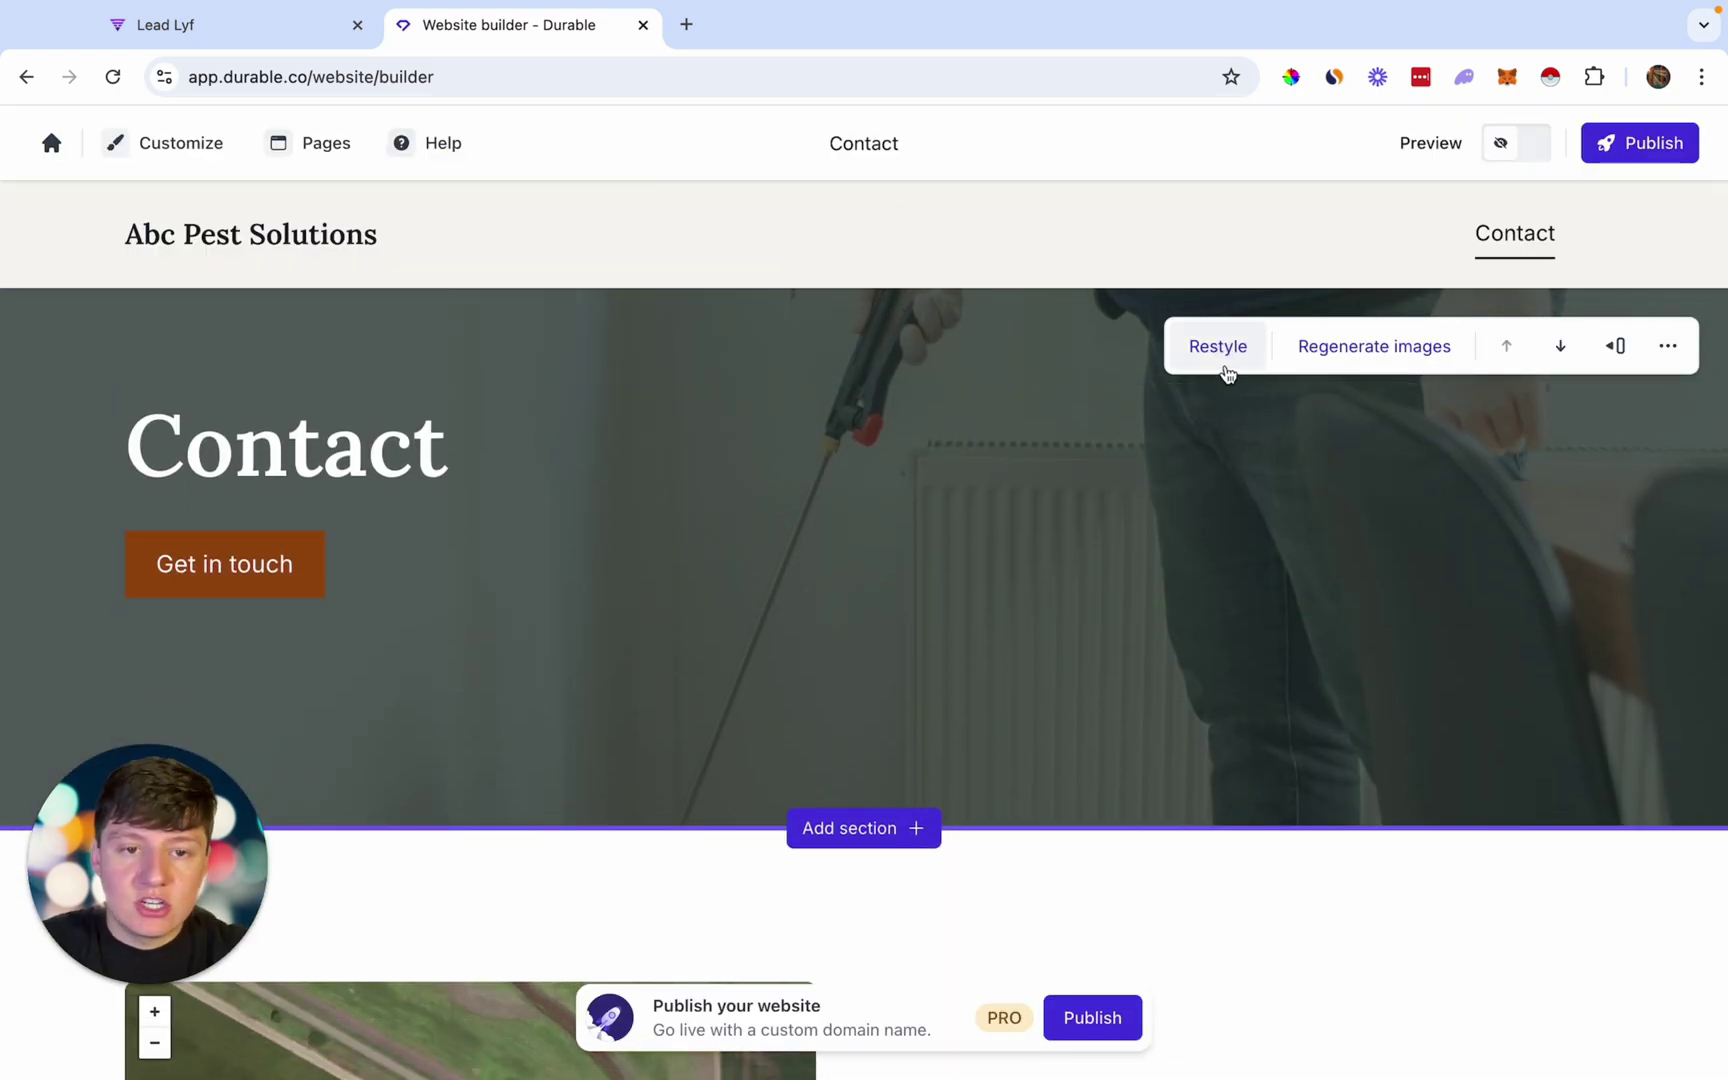
Regenerate the whole website from Customize, confirming with the word 'regenerate'.
left_click(177, 150)
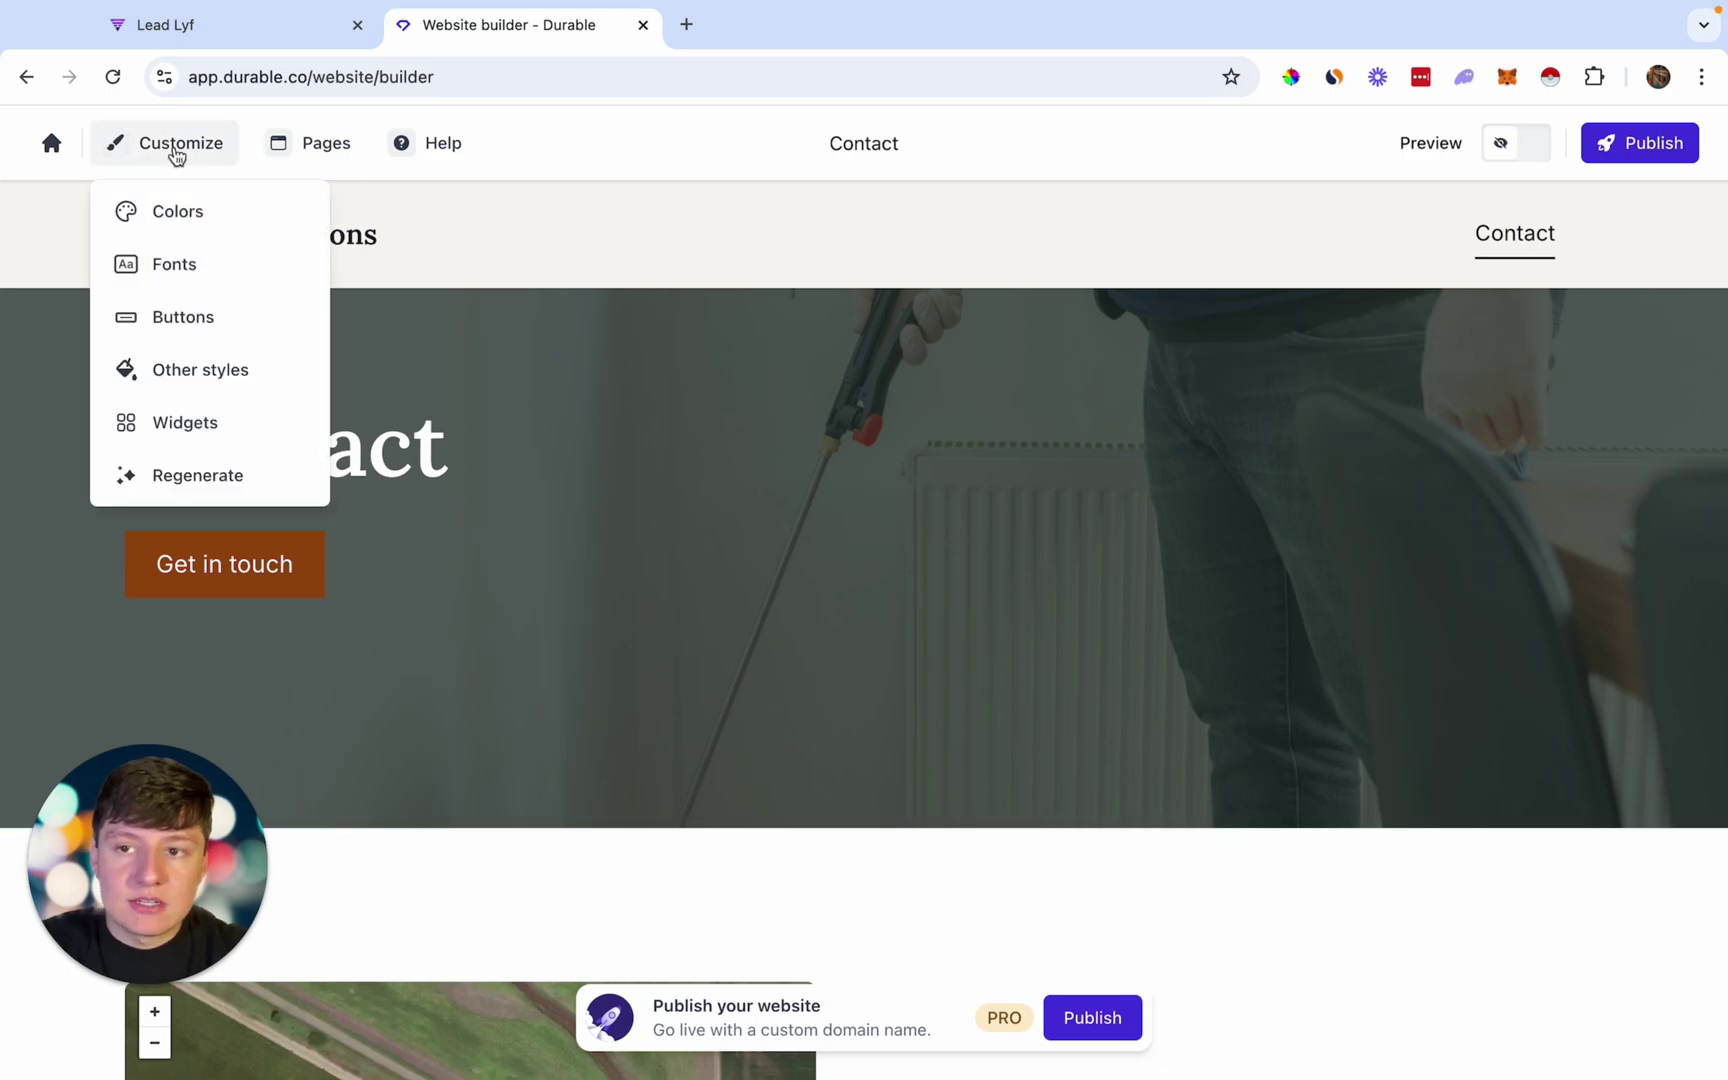
left_click(162, 480)
left_click(685, 876)
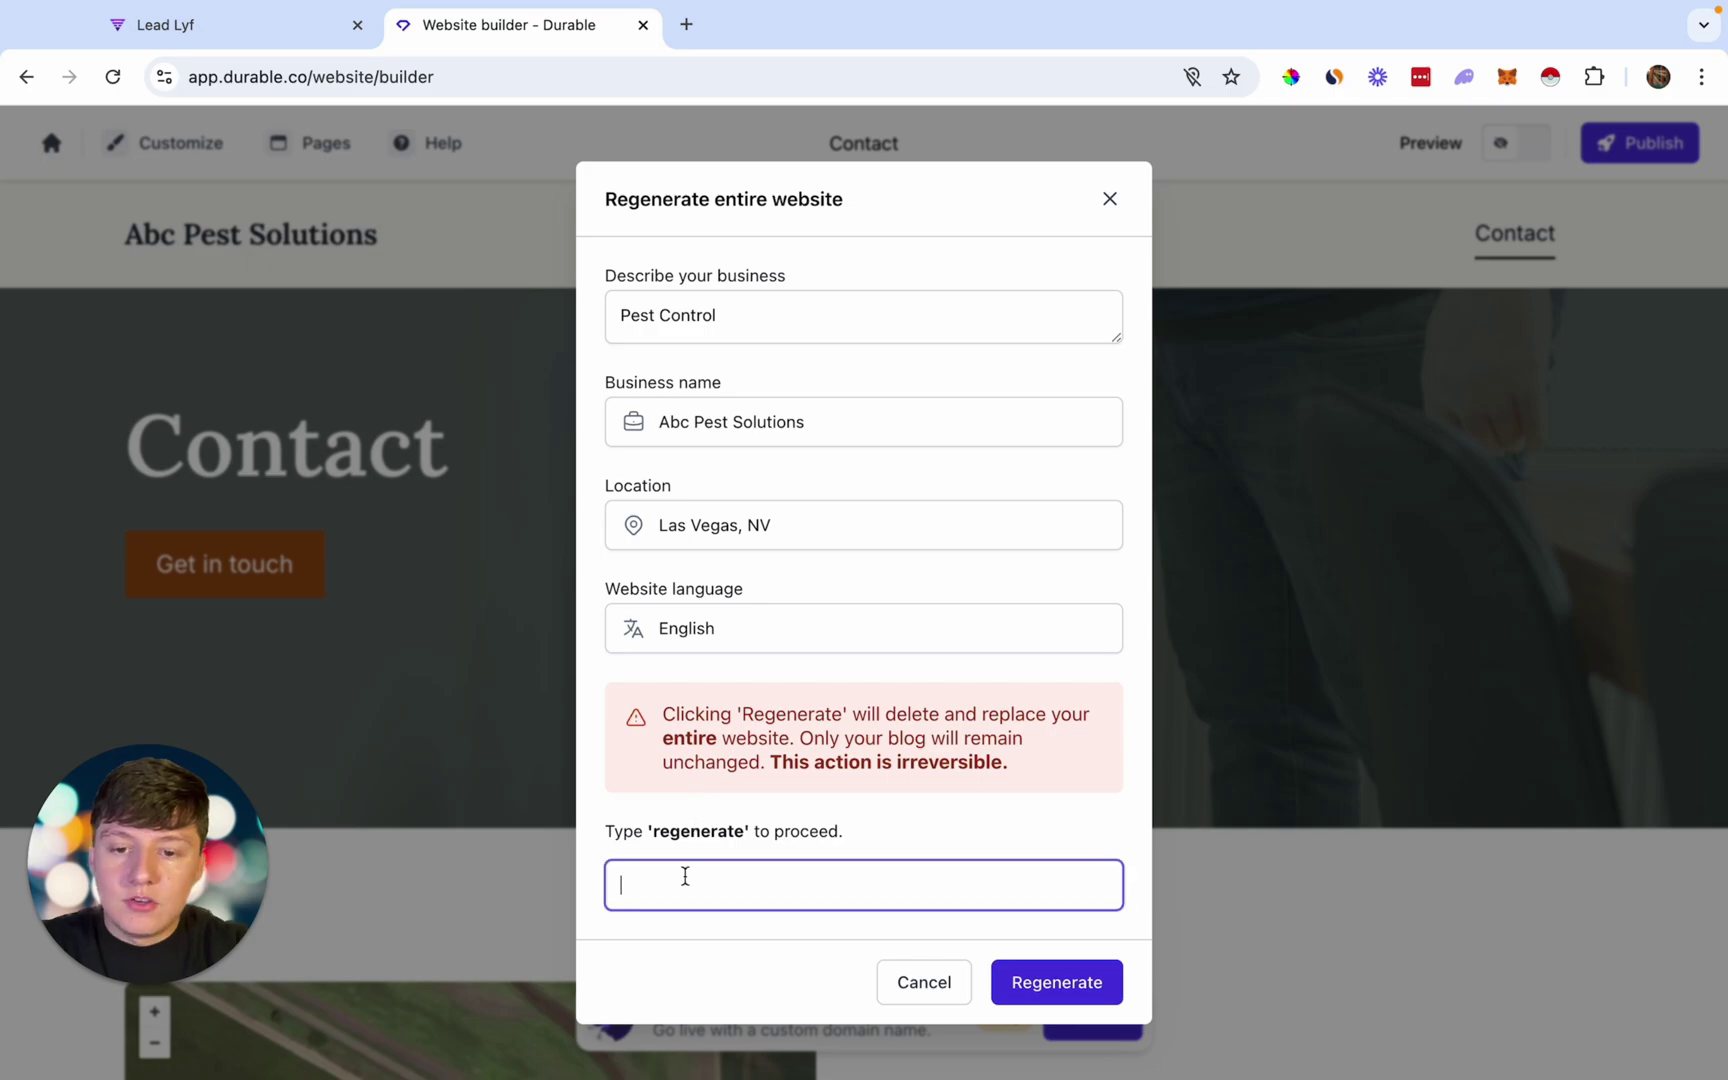
type("rege")
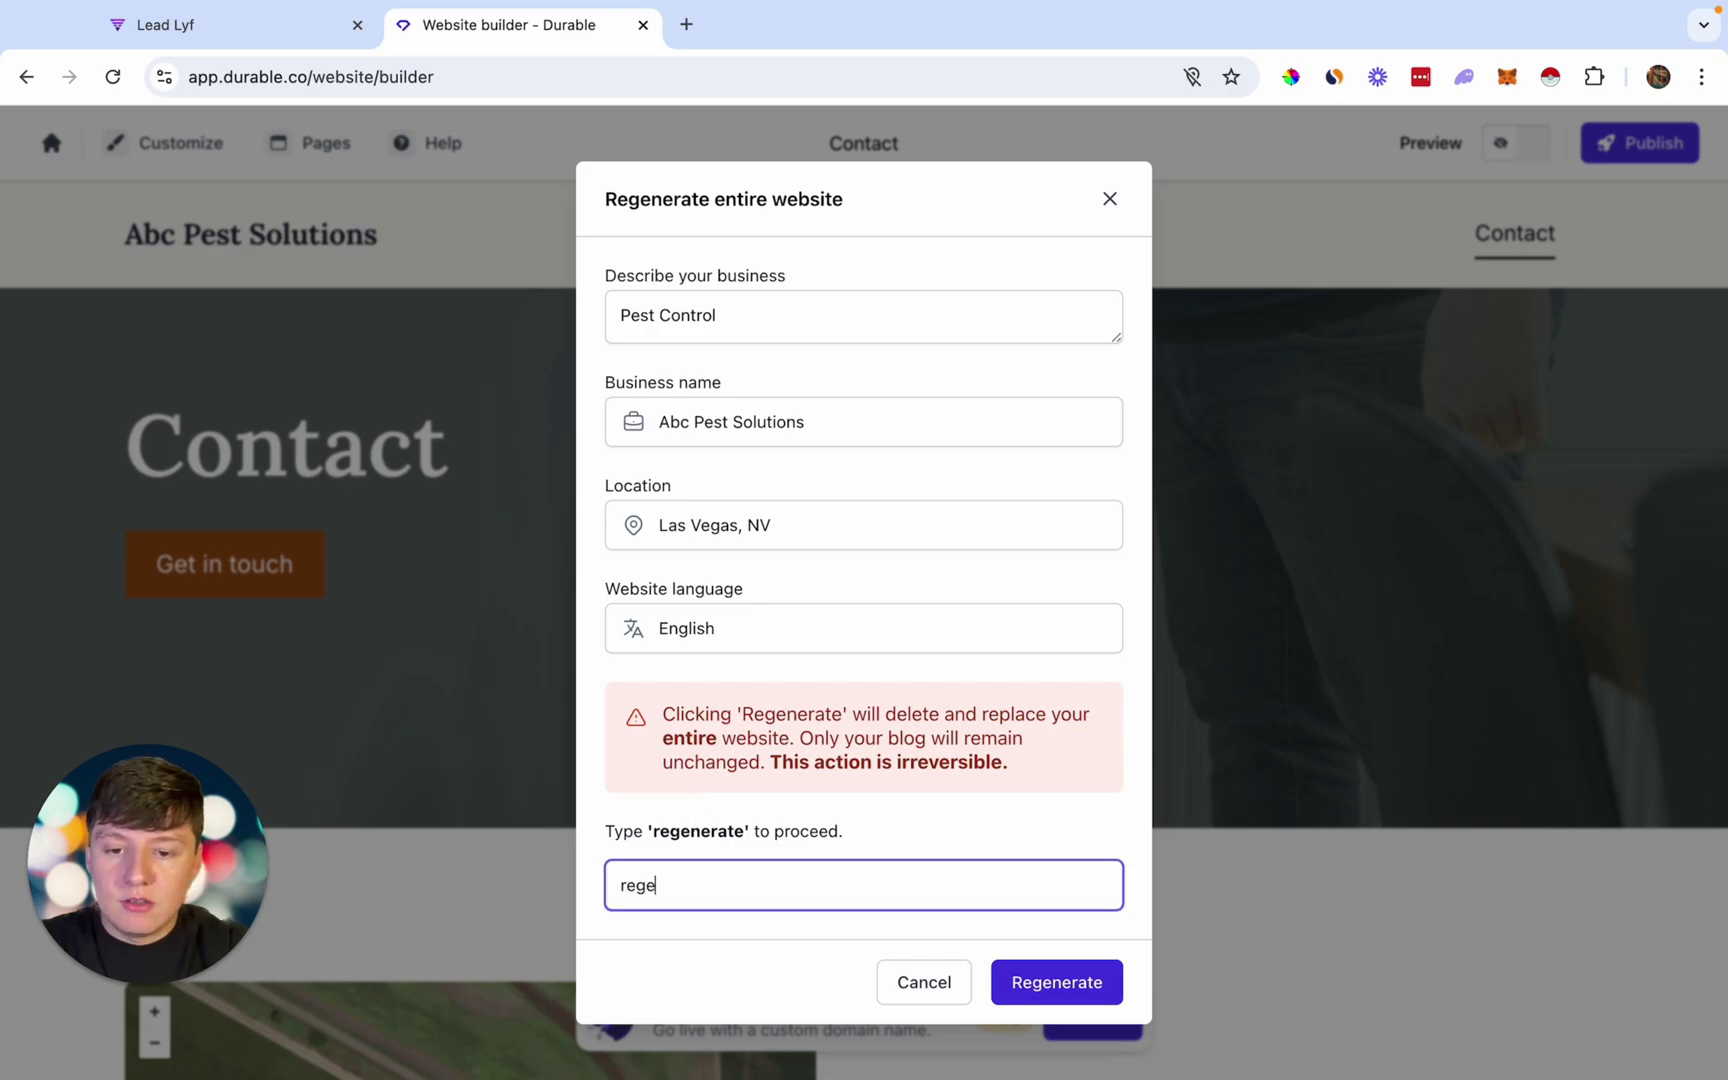
type("nerate")
left_click(1040, 992)
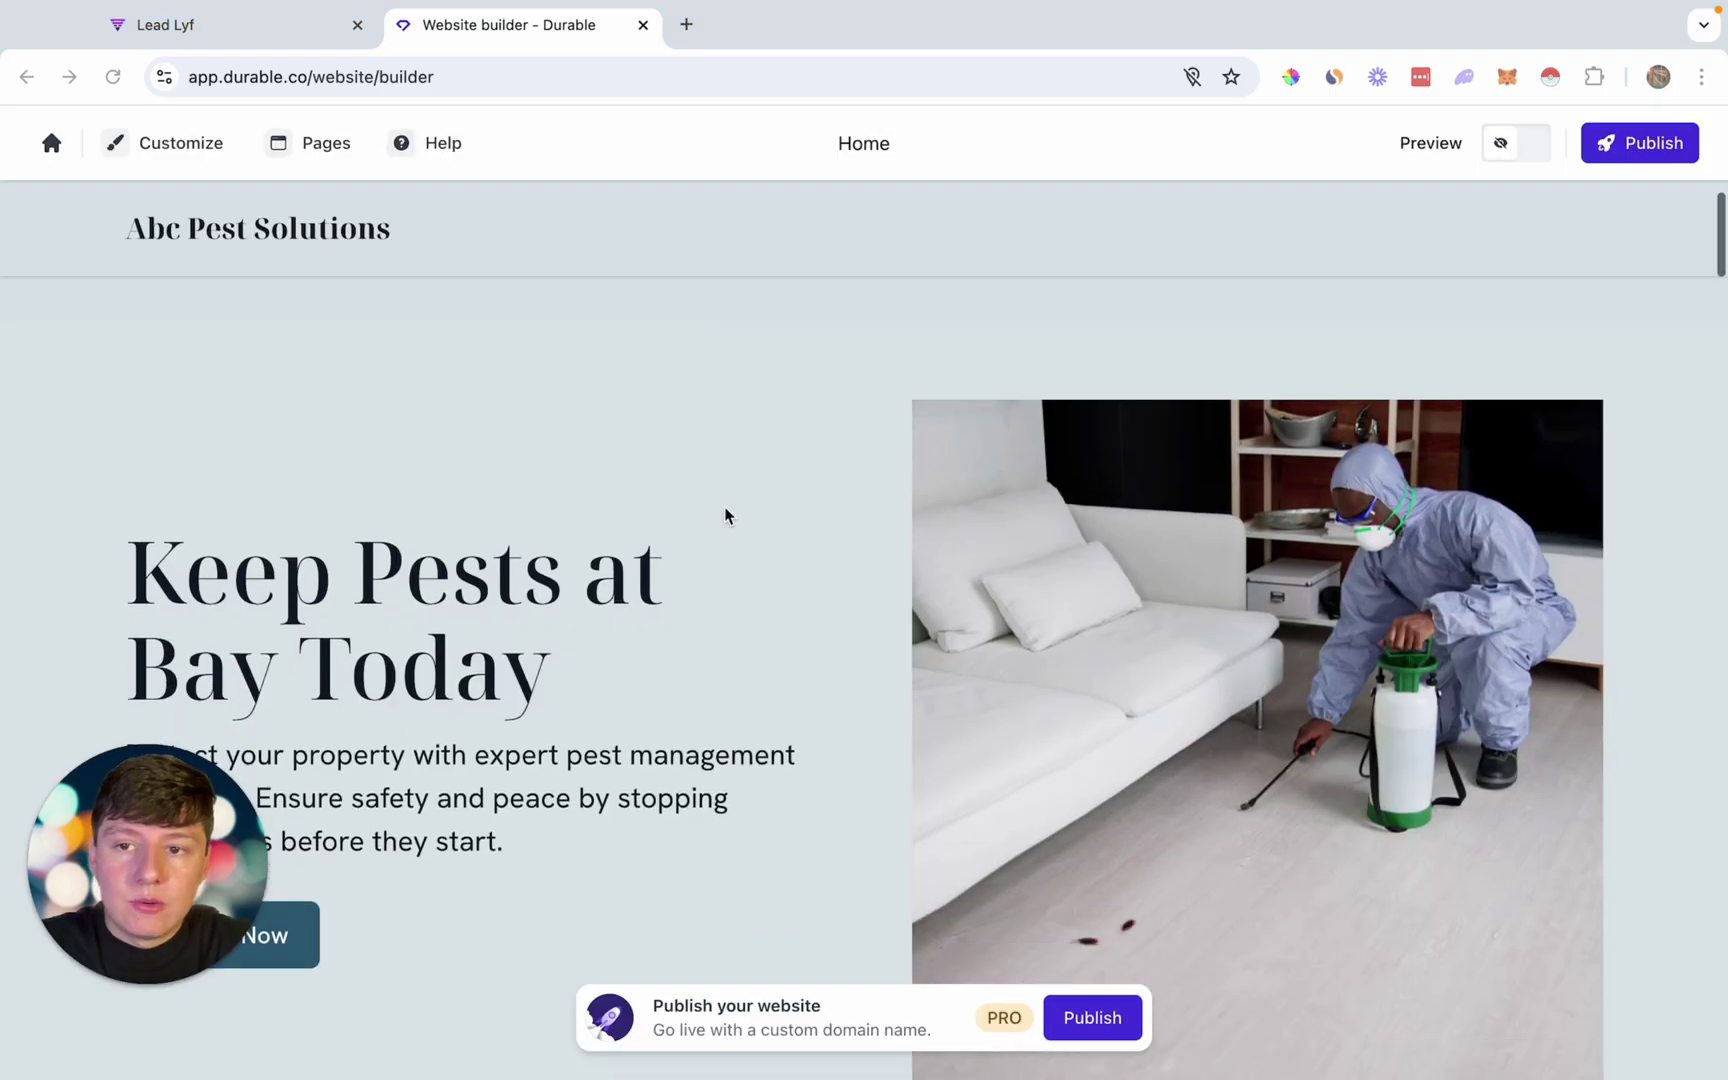
Scroll through the regenerated Home page to review its hero, logo strip, services, testimonial and pricing.
scroll(745, 525, "down", 5)
scroll(726, 515, "down", 6)
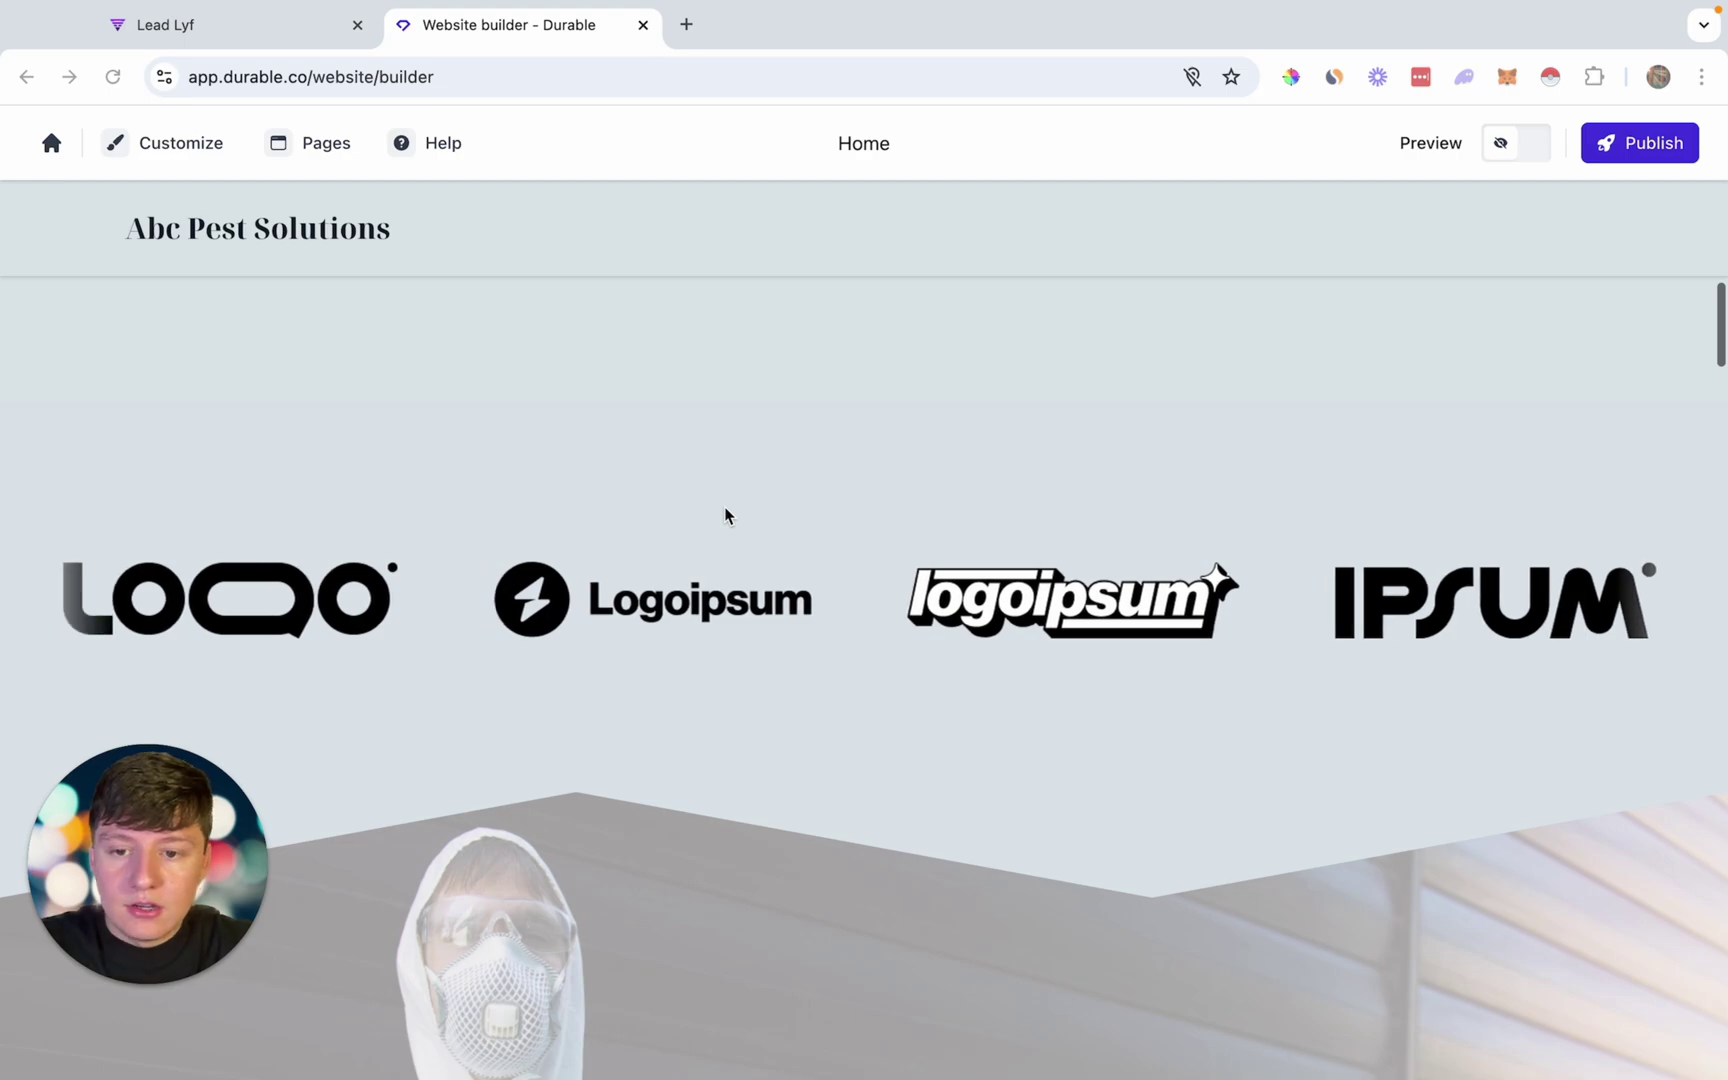
scroll(726, 515, "down", 4)
scroll(726, 515, "down", 10)
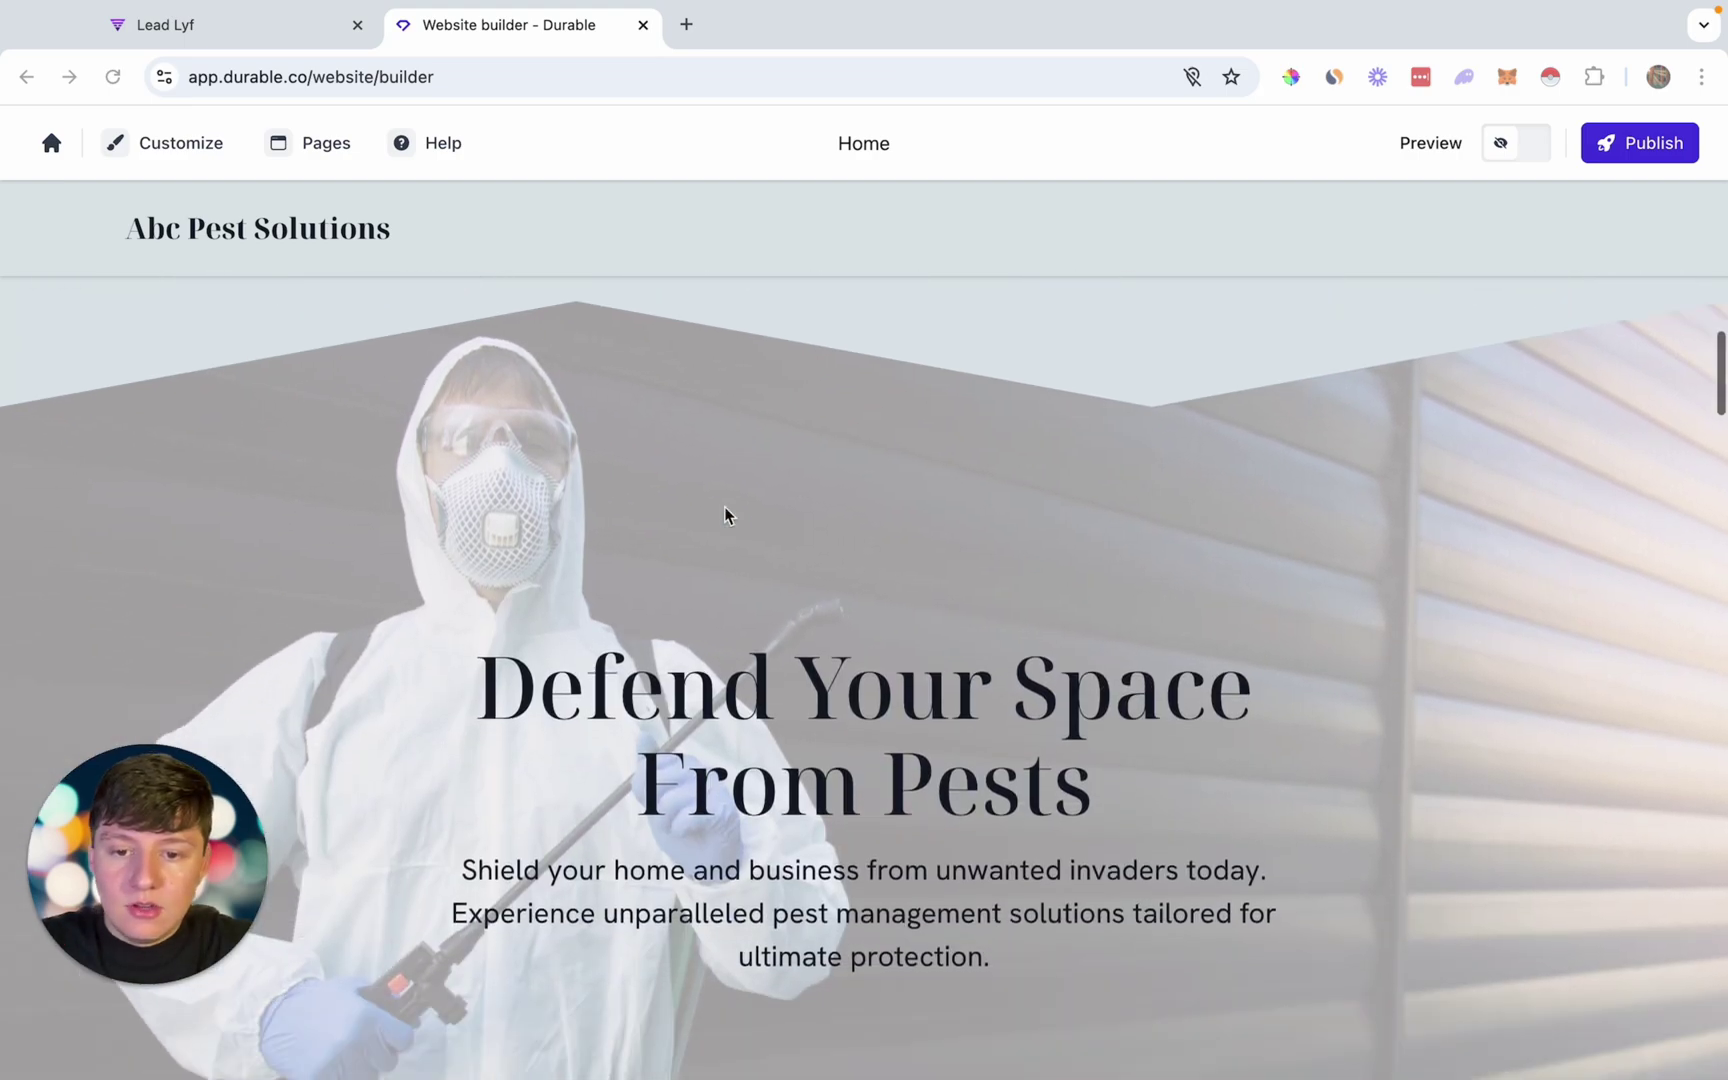
scroll(726, 512, "up", 20)
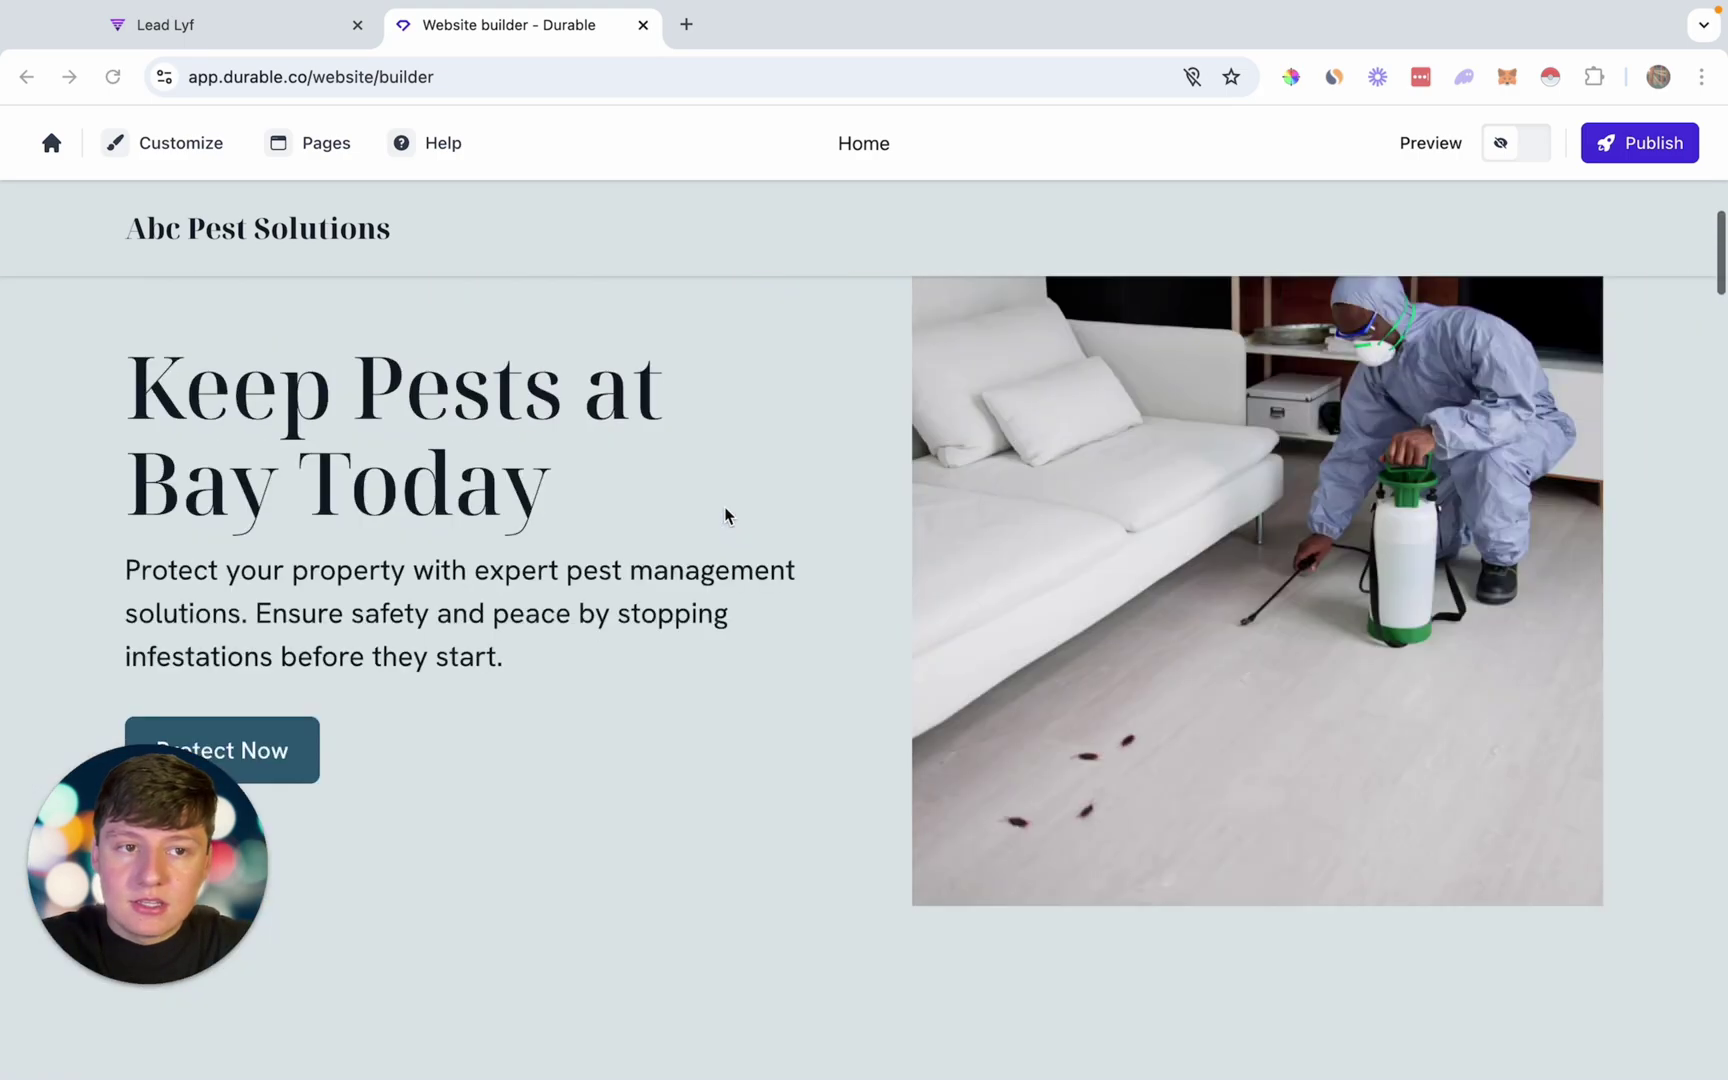
scroll(675, 674, "down", 10)
scroll(675, 674, "down", 7)
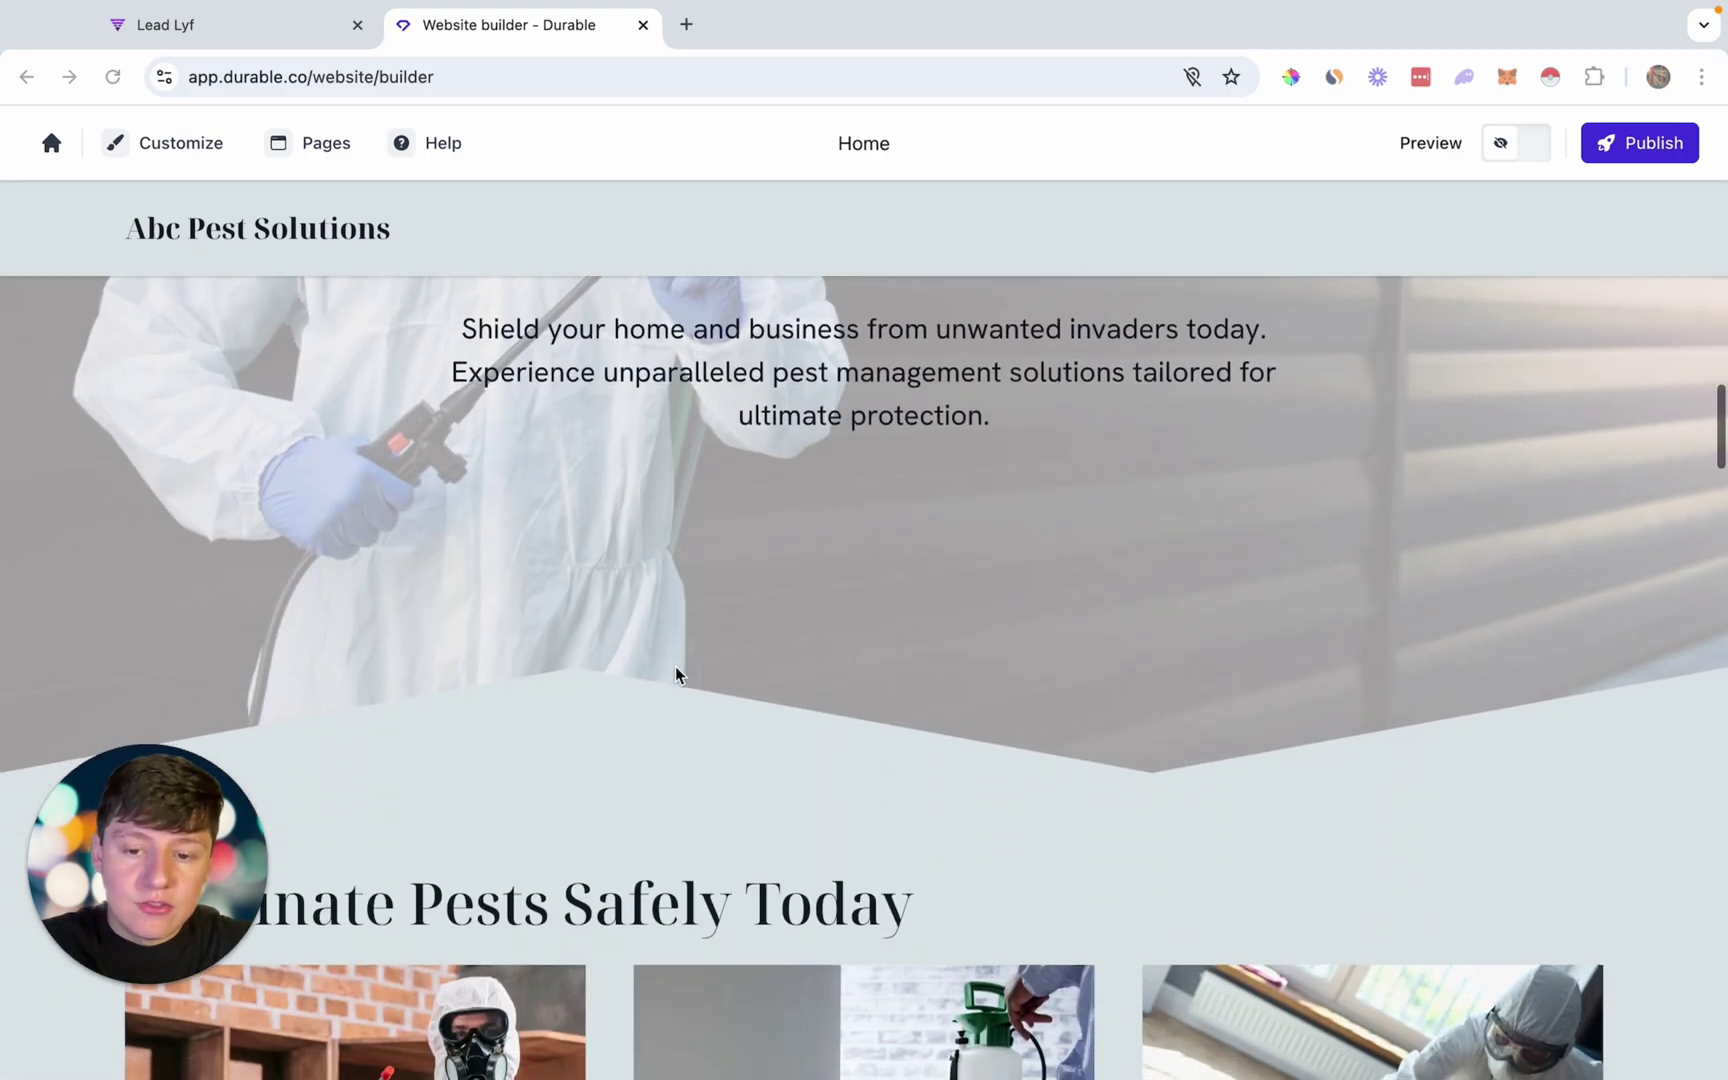
scroll(675, 674, "down", 9)
scroll(675, 666, "down", 10)
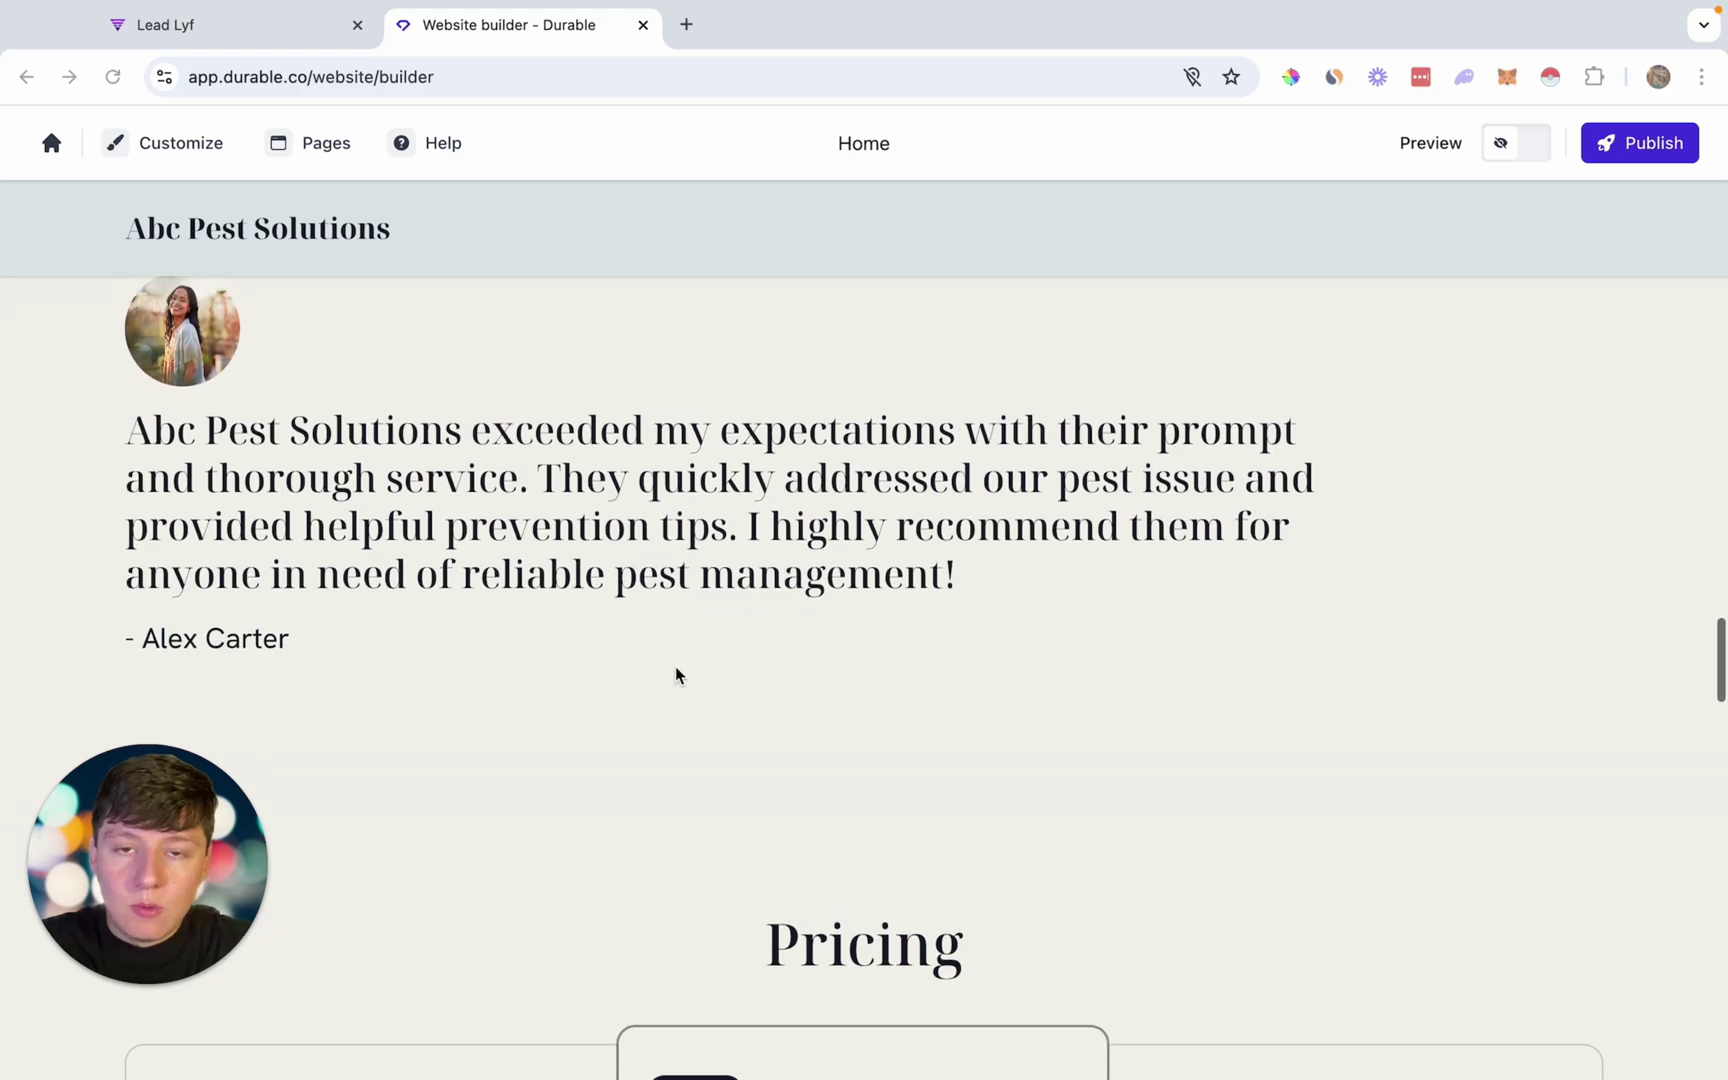
scroll(675, 666, "up", 5)
scroll(675, 668, "up", 20)
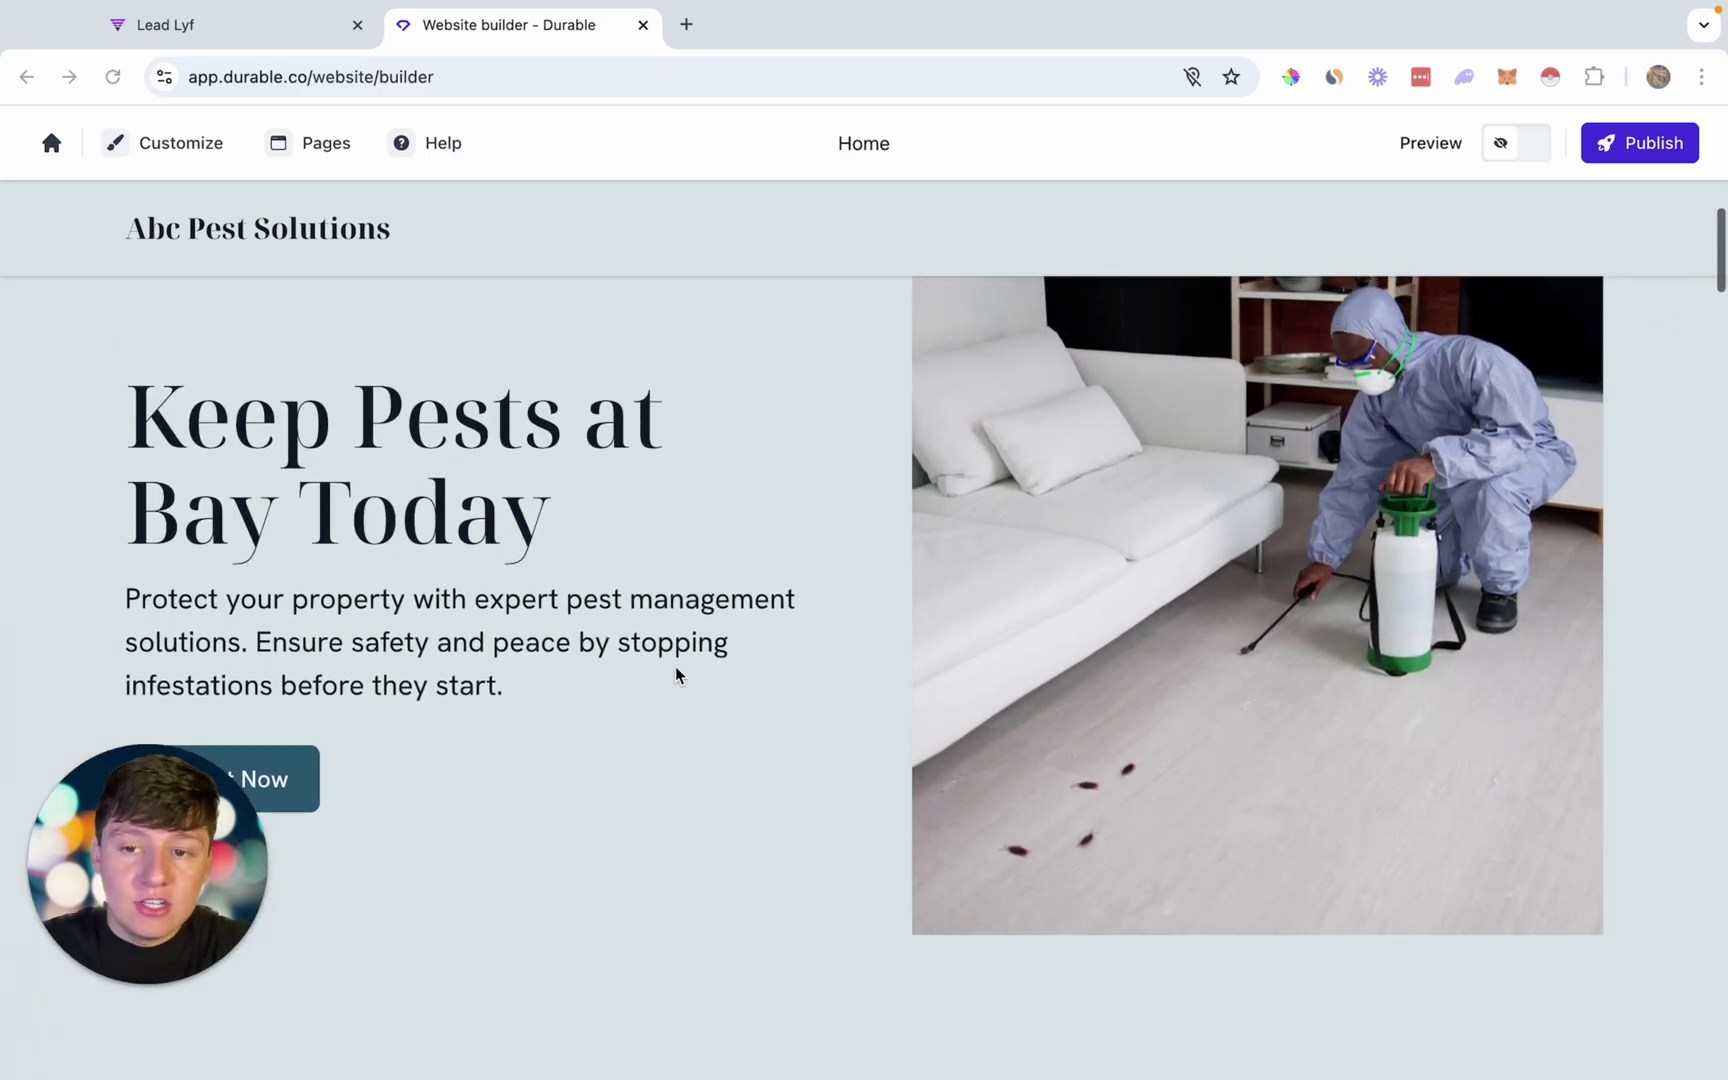
mouse_move(945, 563)
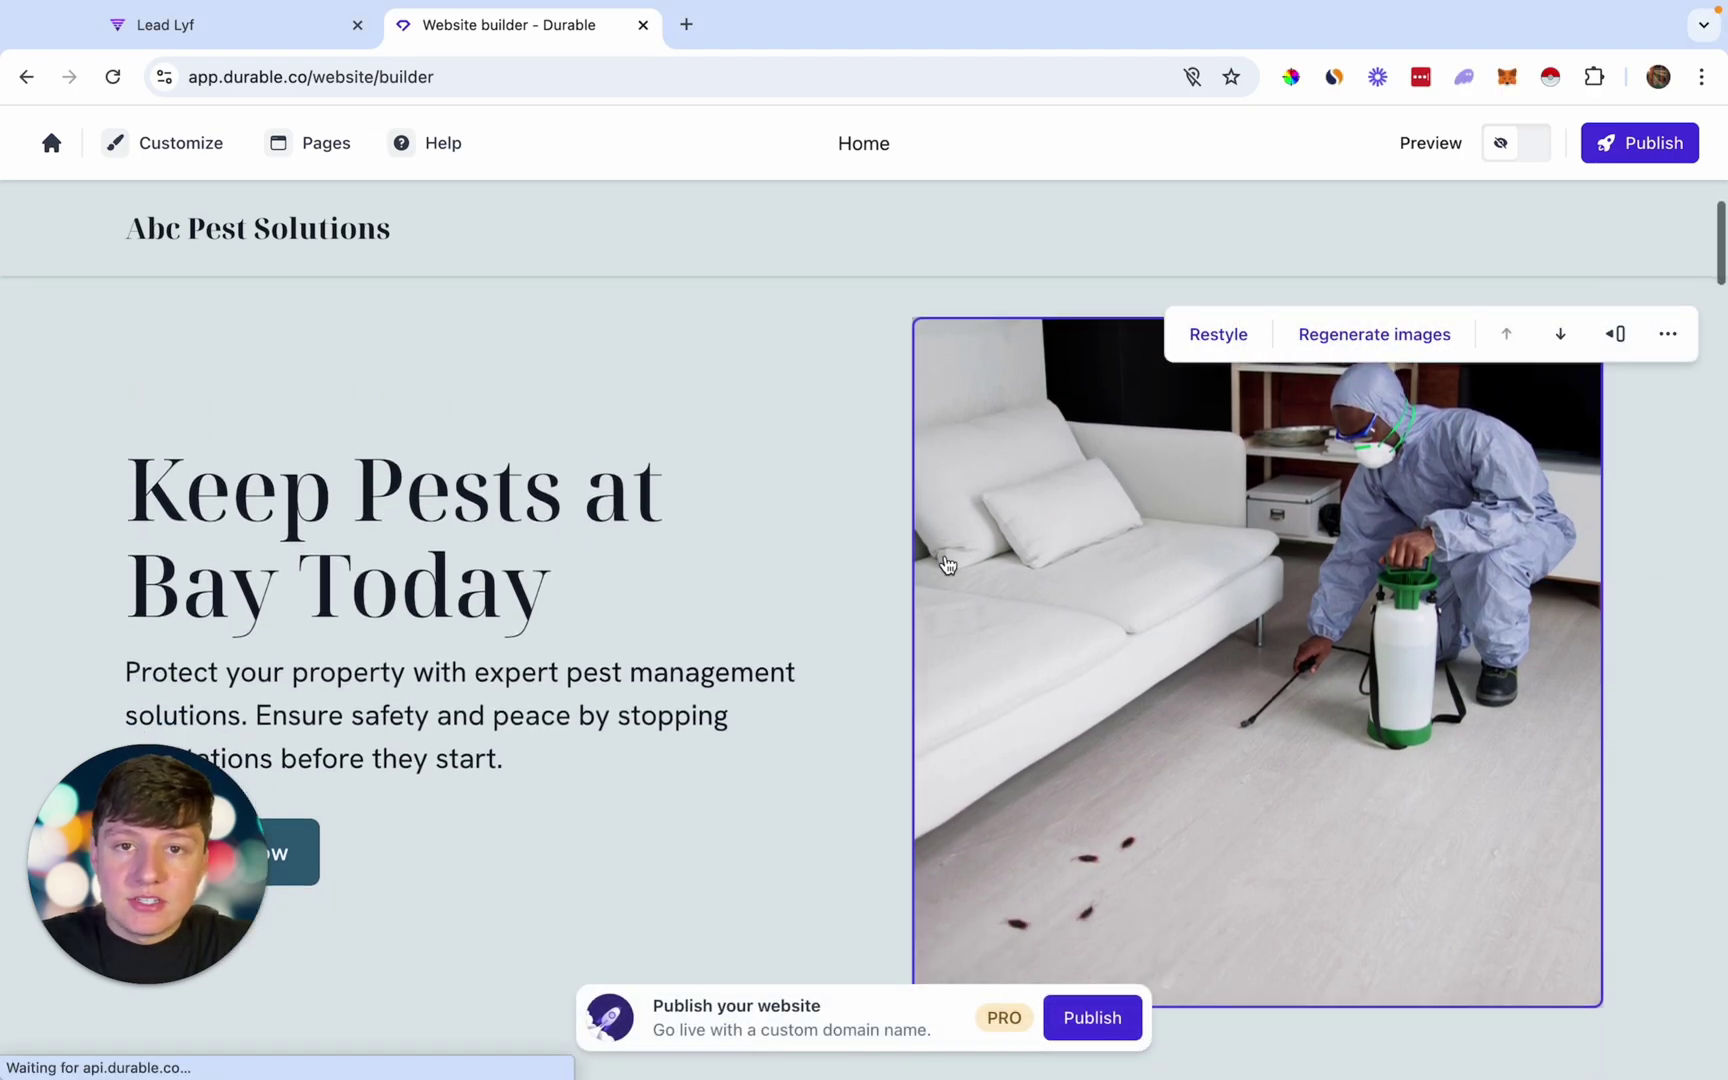
scroll(947, 565, "down", 1)
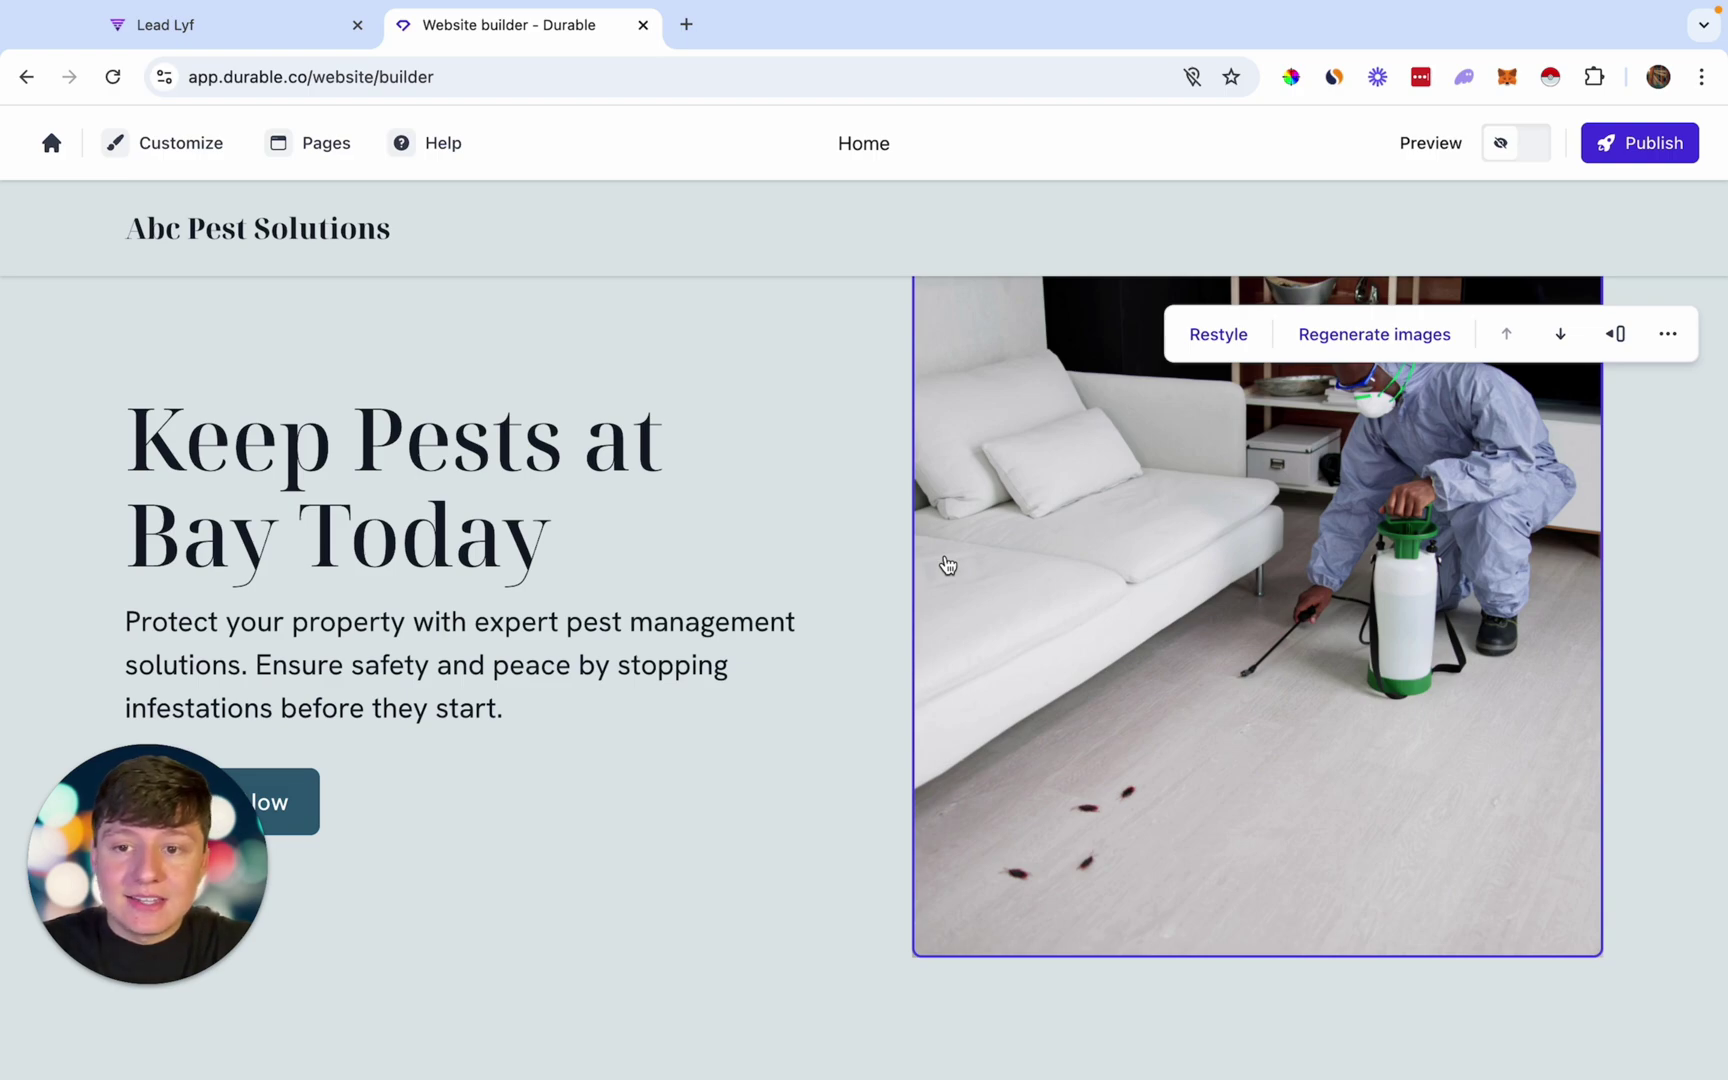
scroll(947, 565, "up", 2)
scroll(947, 565, "down", 2)
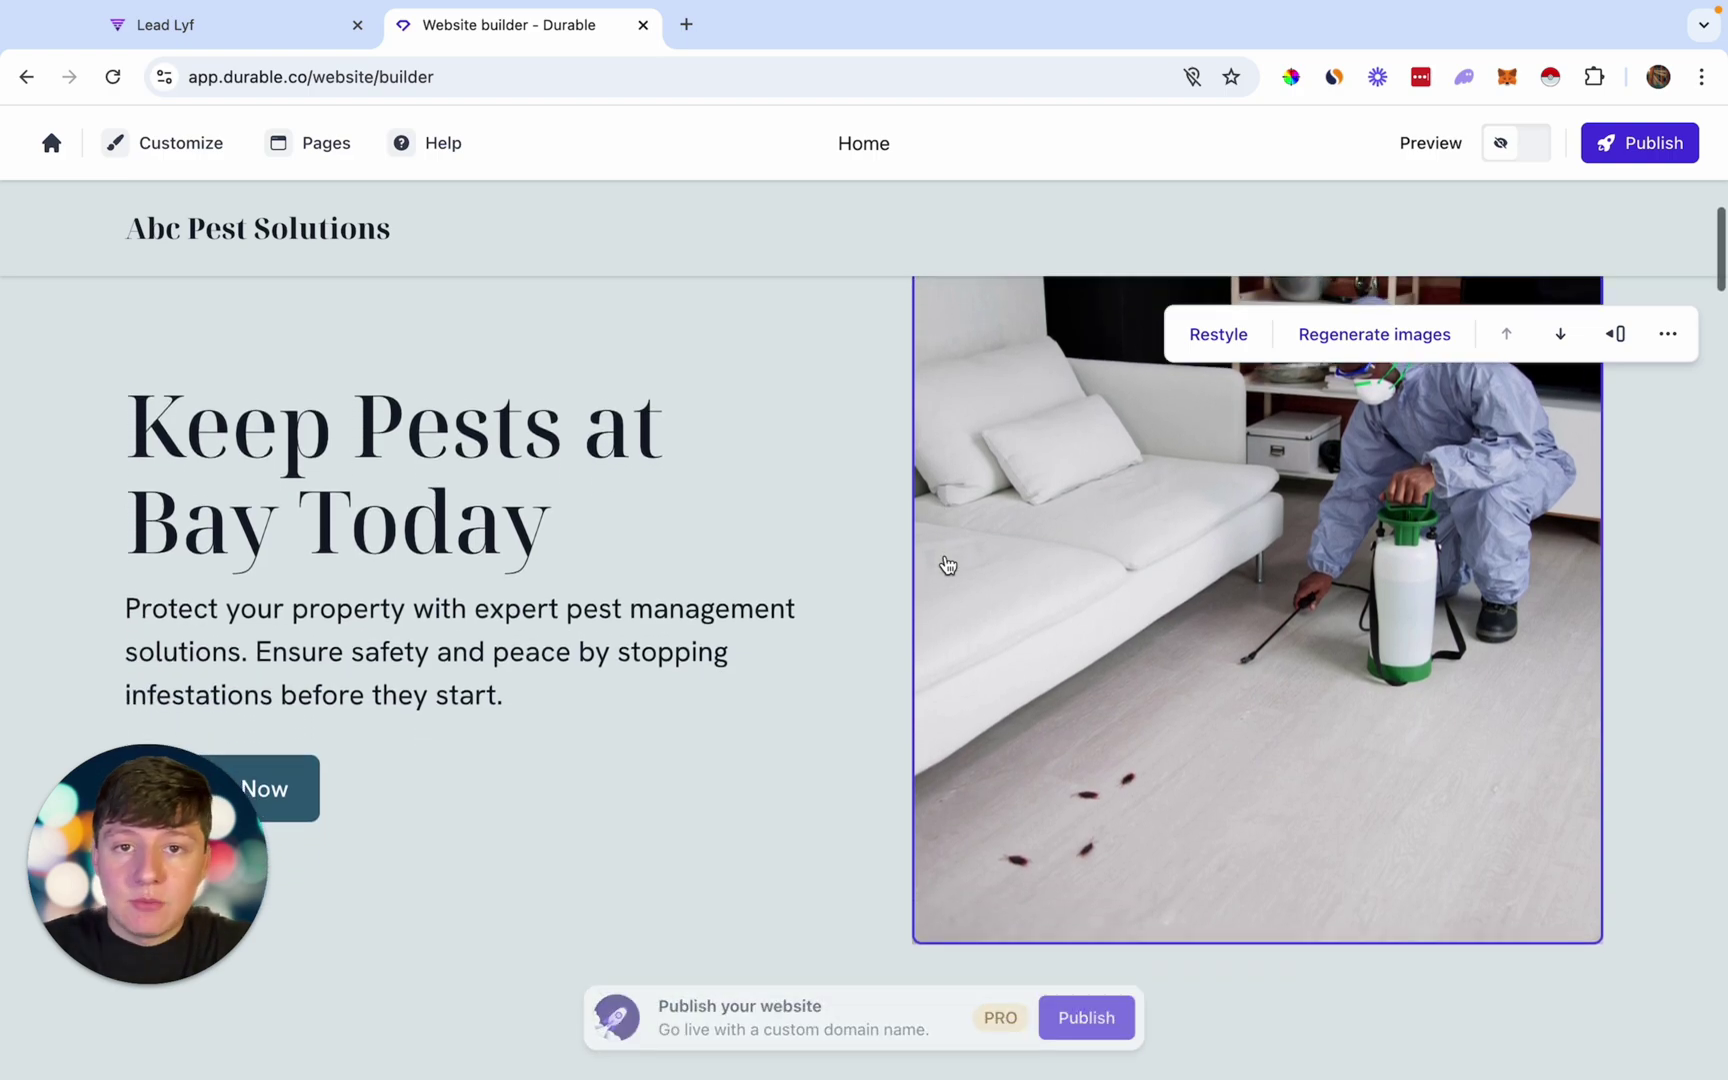
scroll(947, 565, "down", 5)
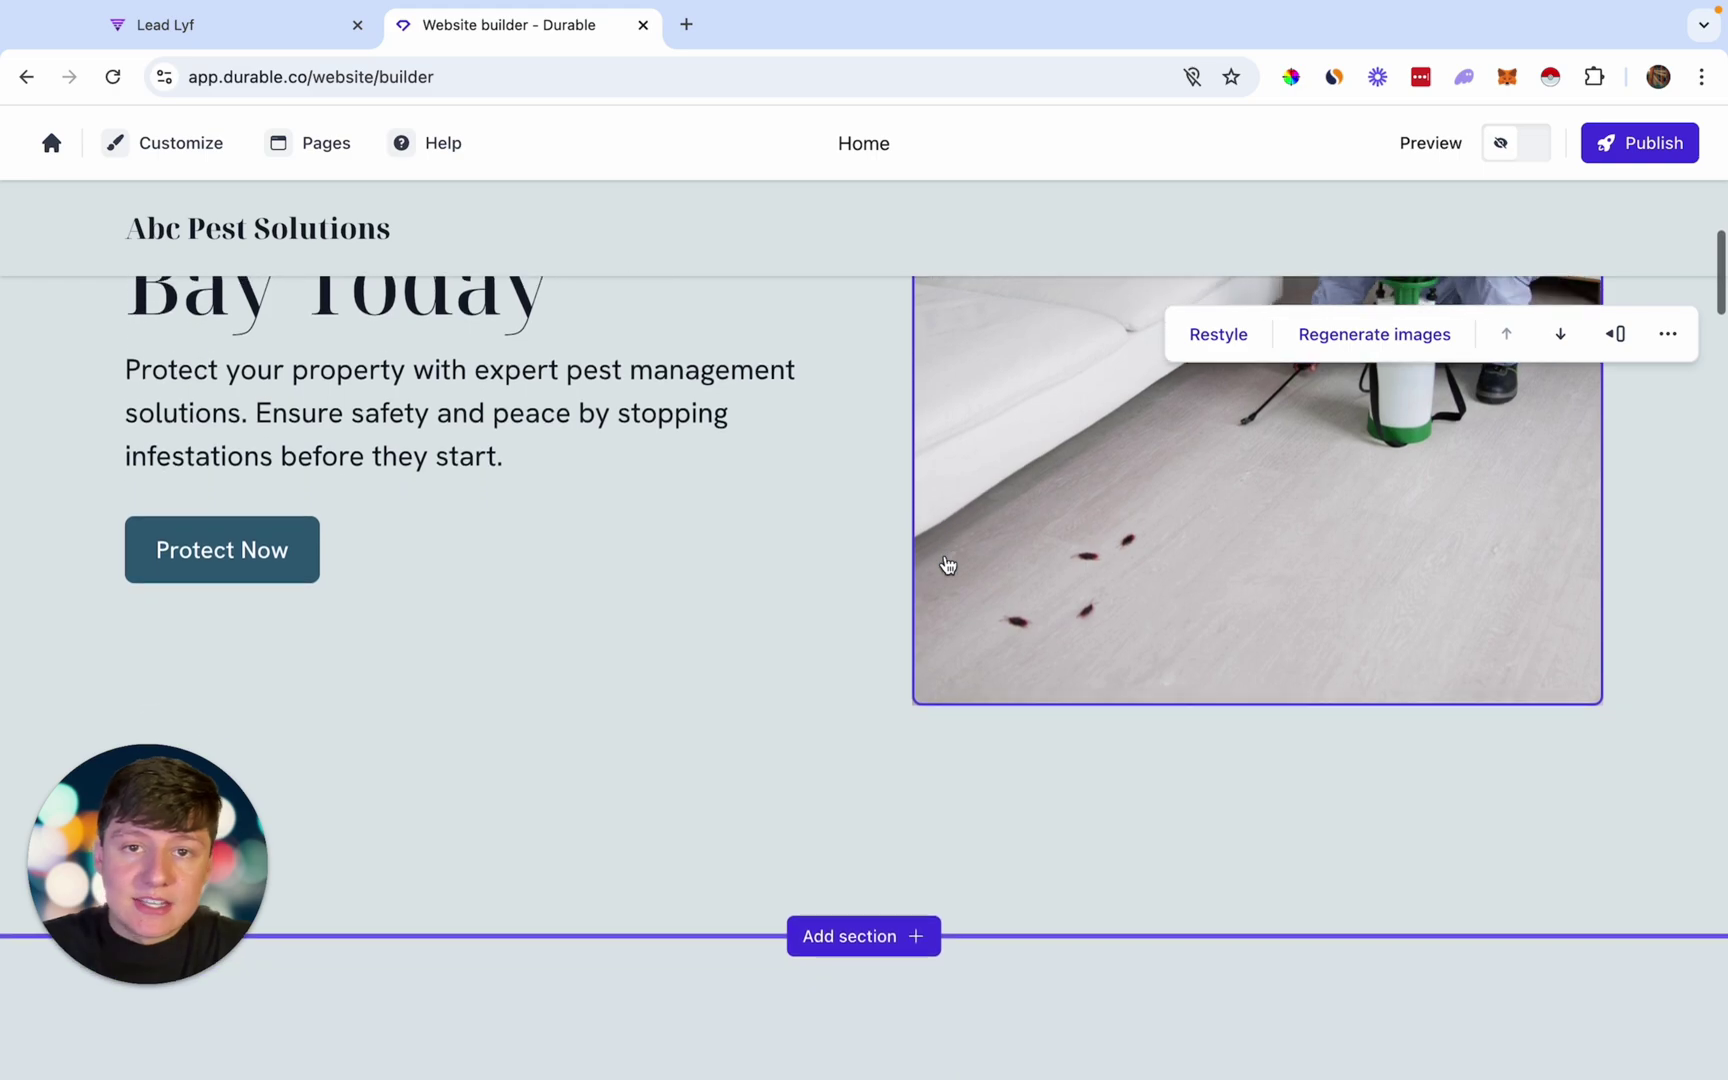
scroll(947, 565, "down", 4)
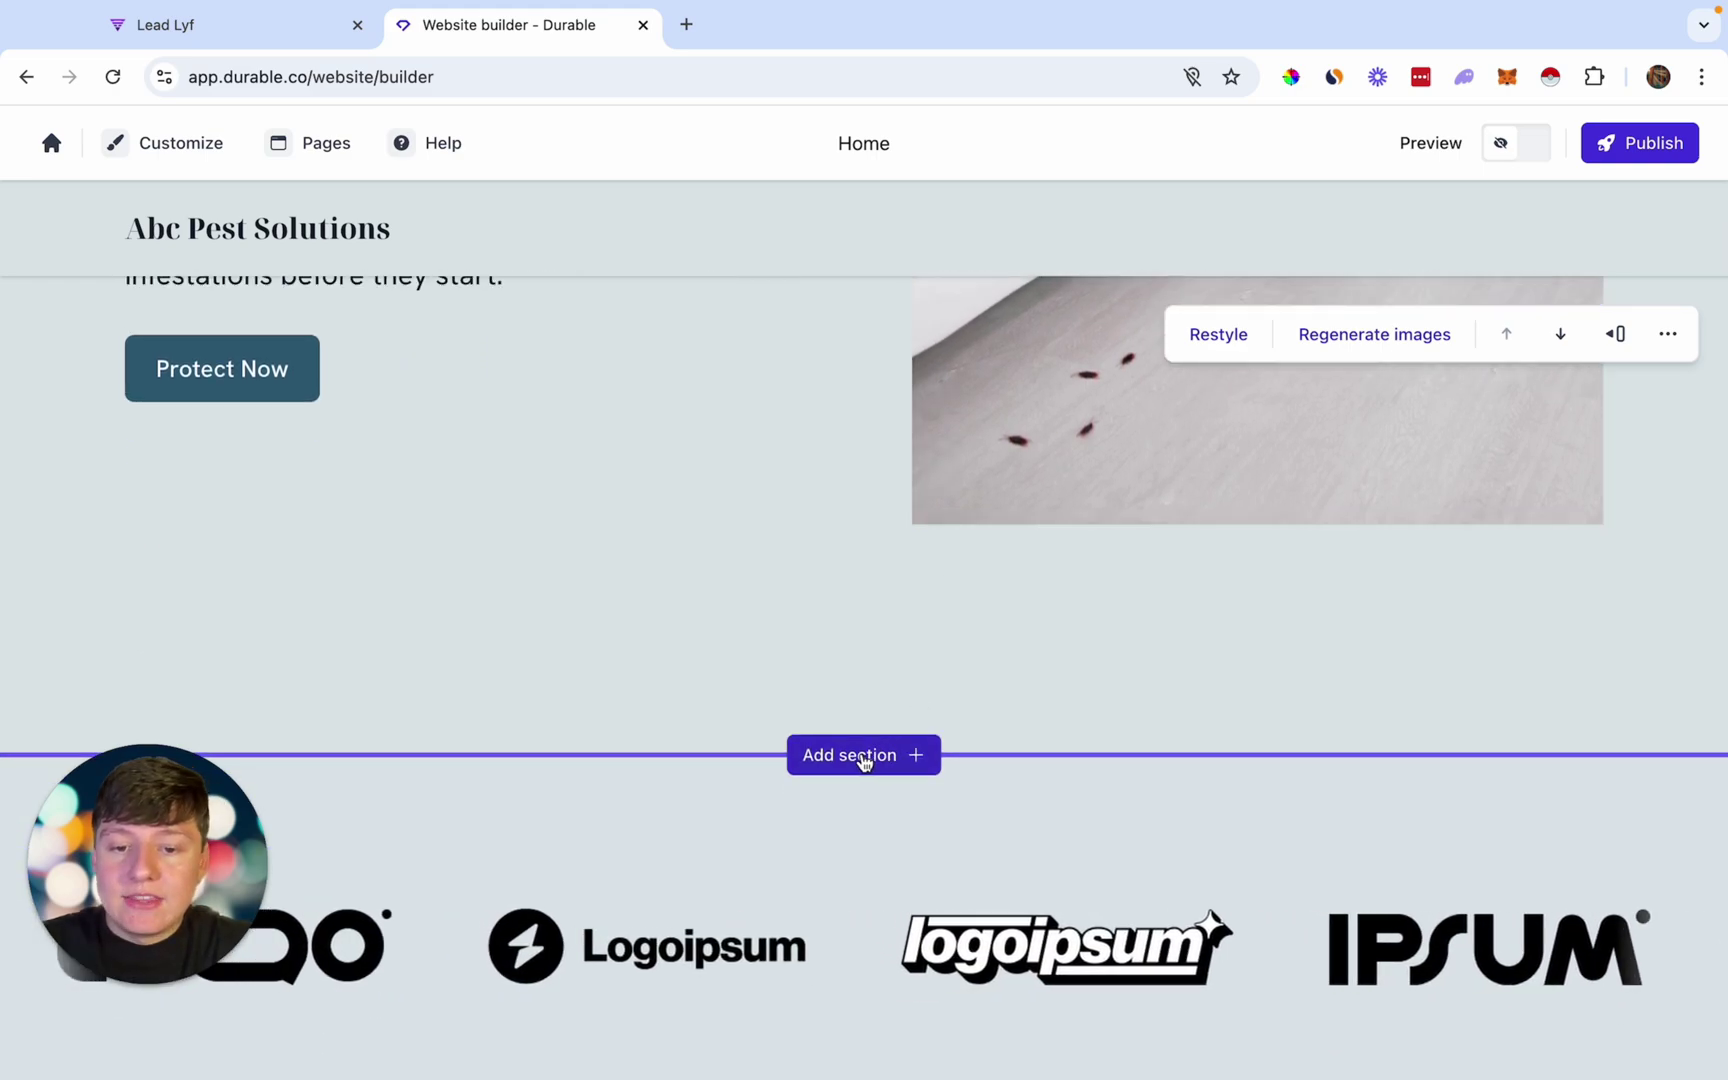
Add an empty Custom code > Embed section below the hero, then switch to Lead Lyf.
left_click(865, 757)
scroll(1320, 515, "down", 3)
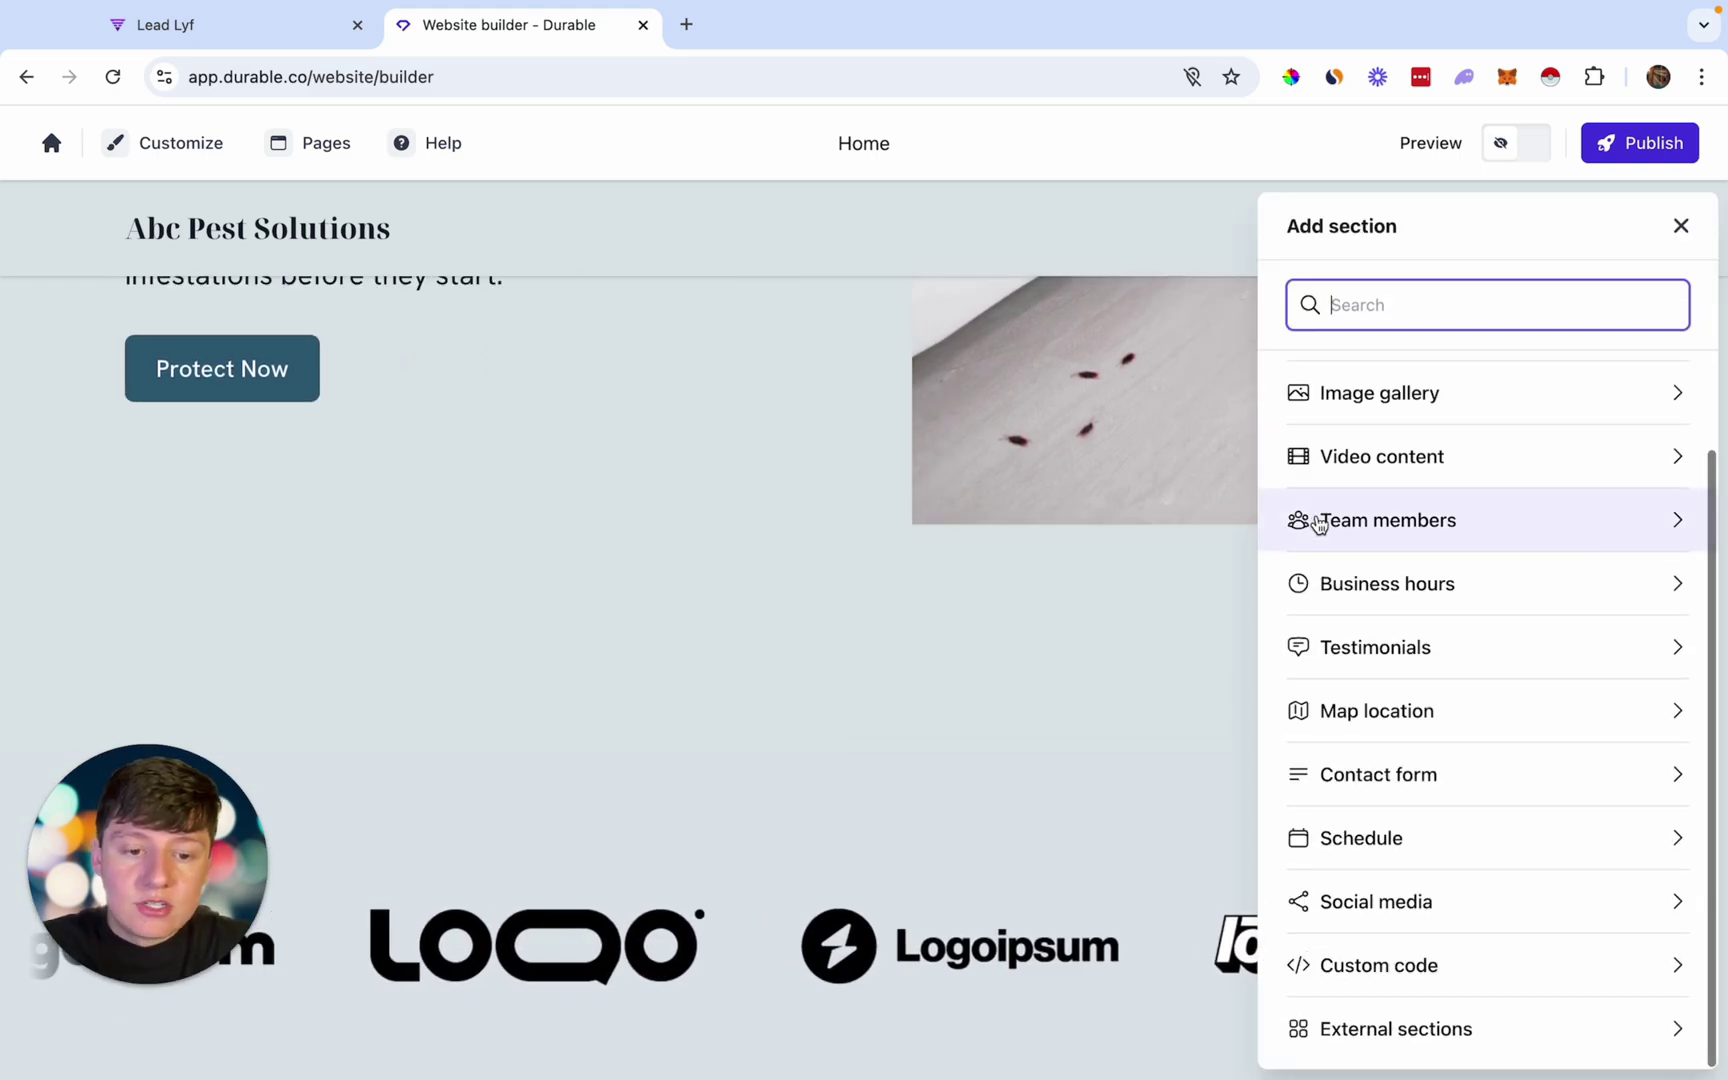
left_click(1351, 976)
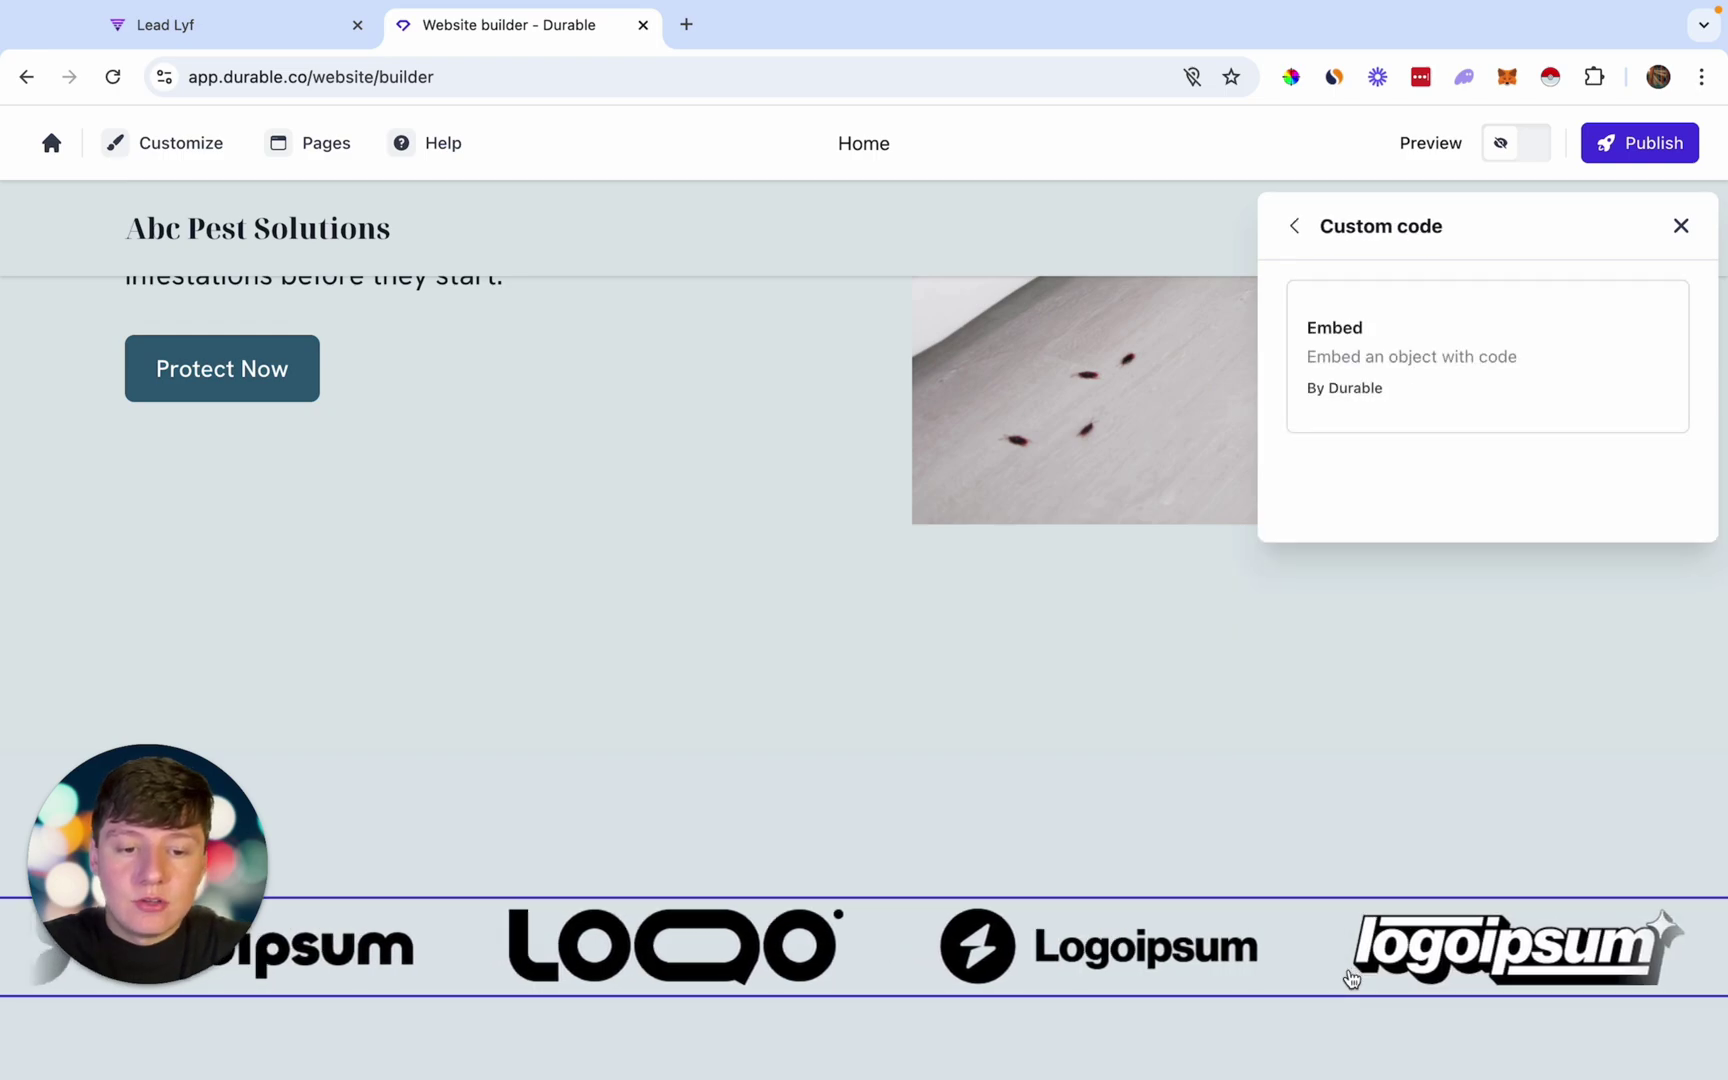
left_click(1520, 366)
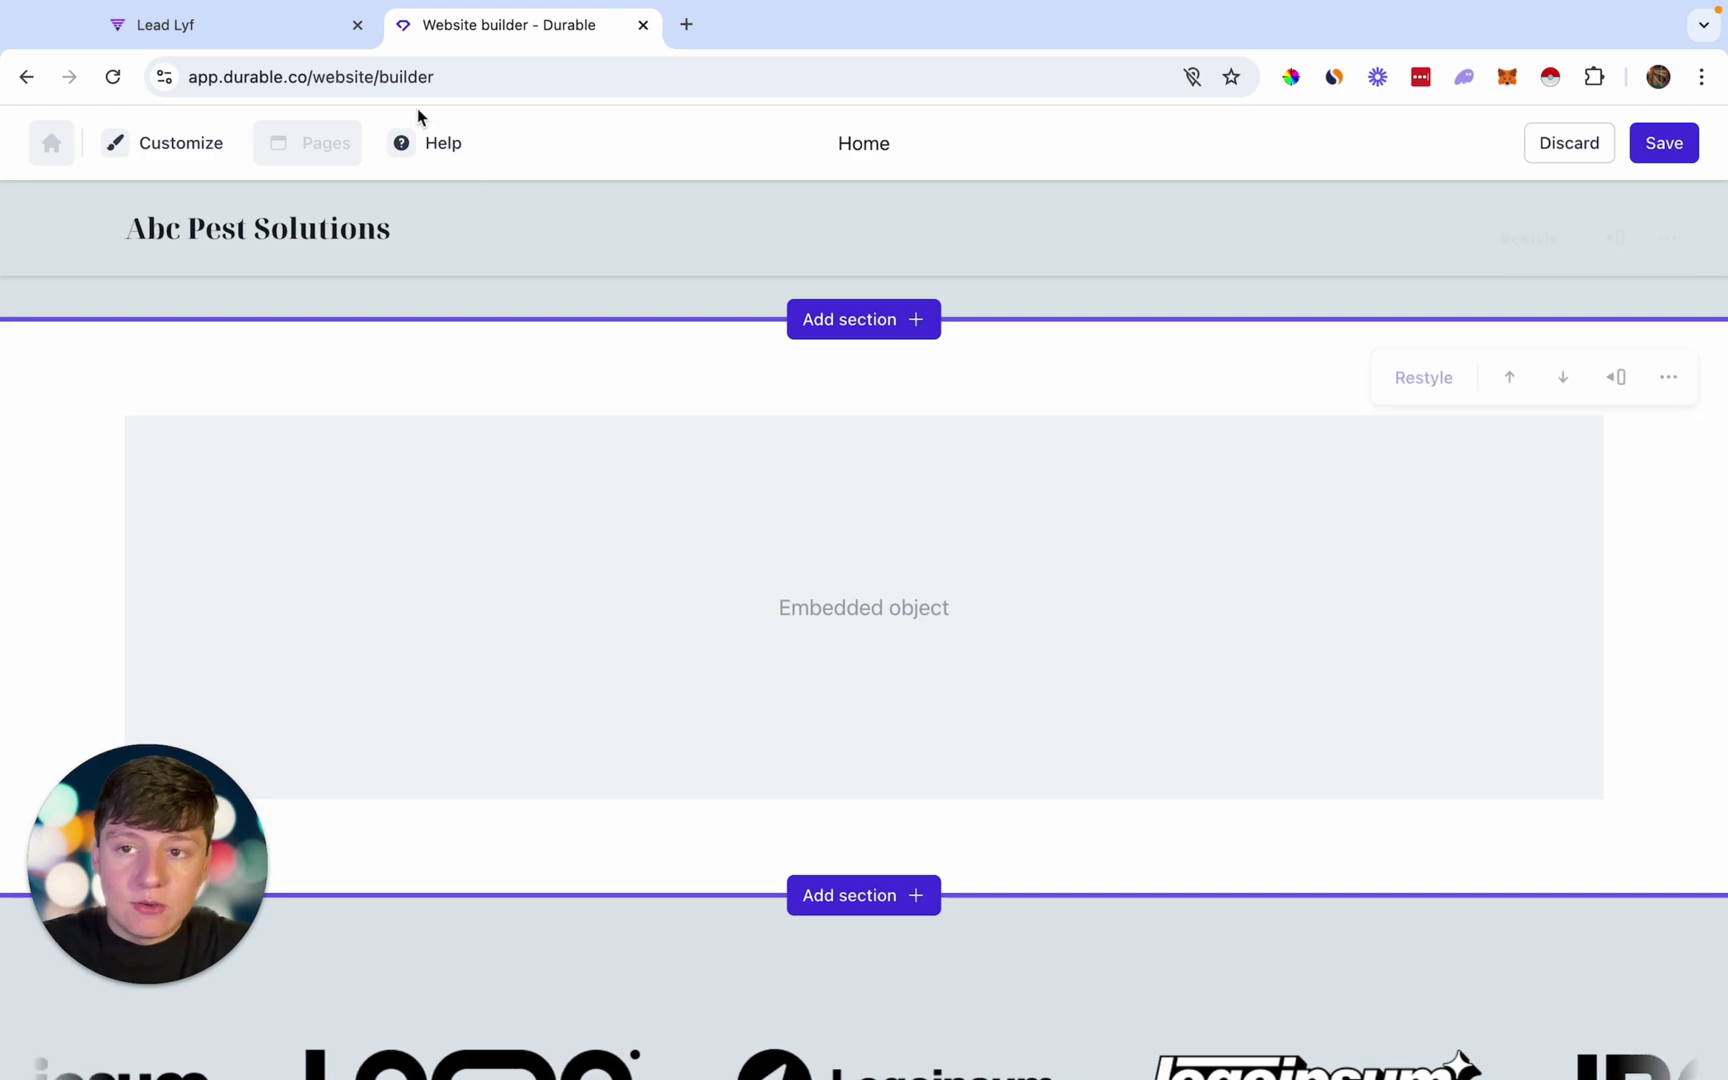
left_click(273, 39)
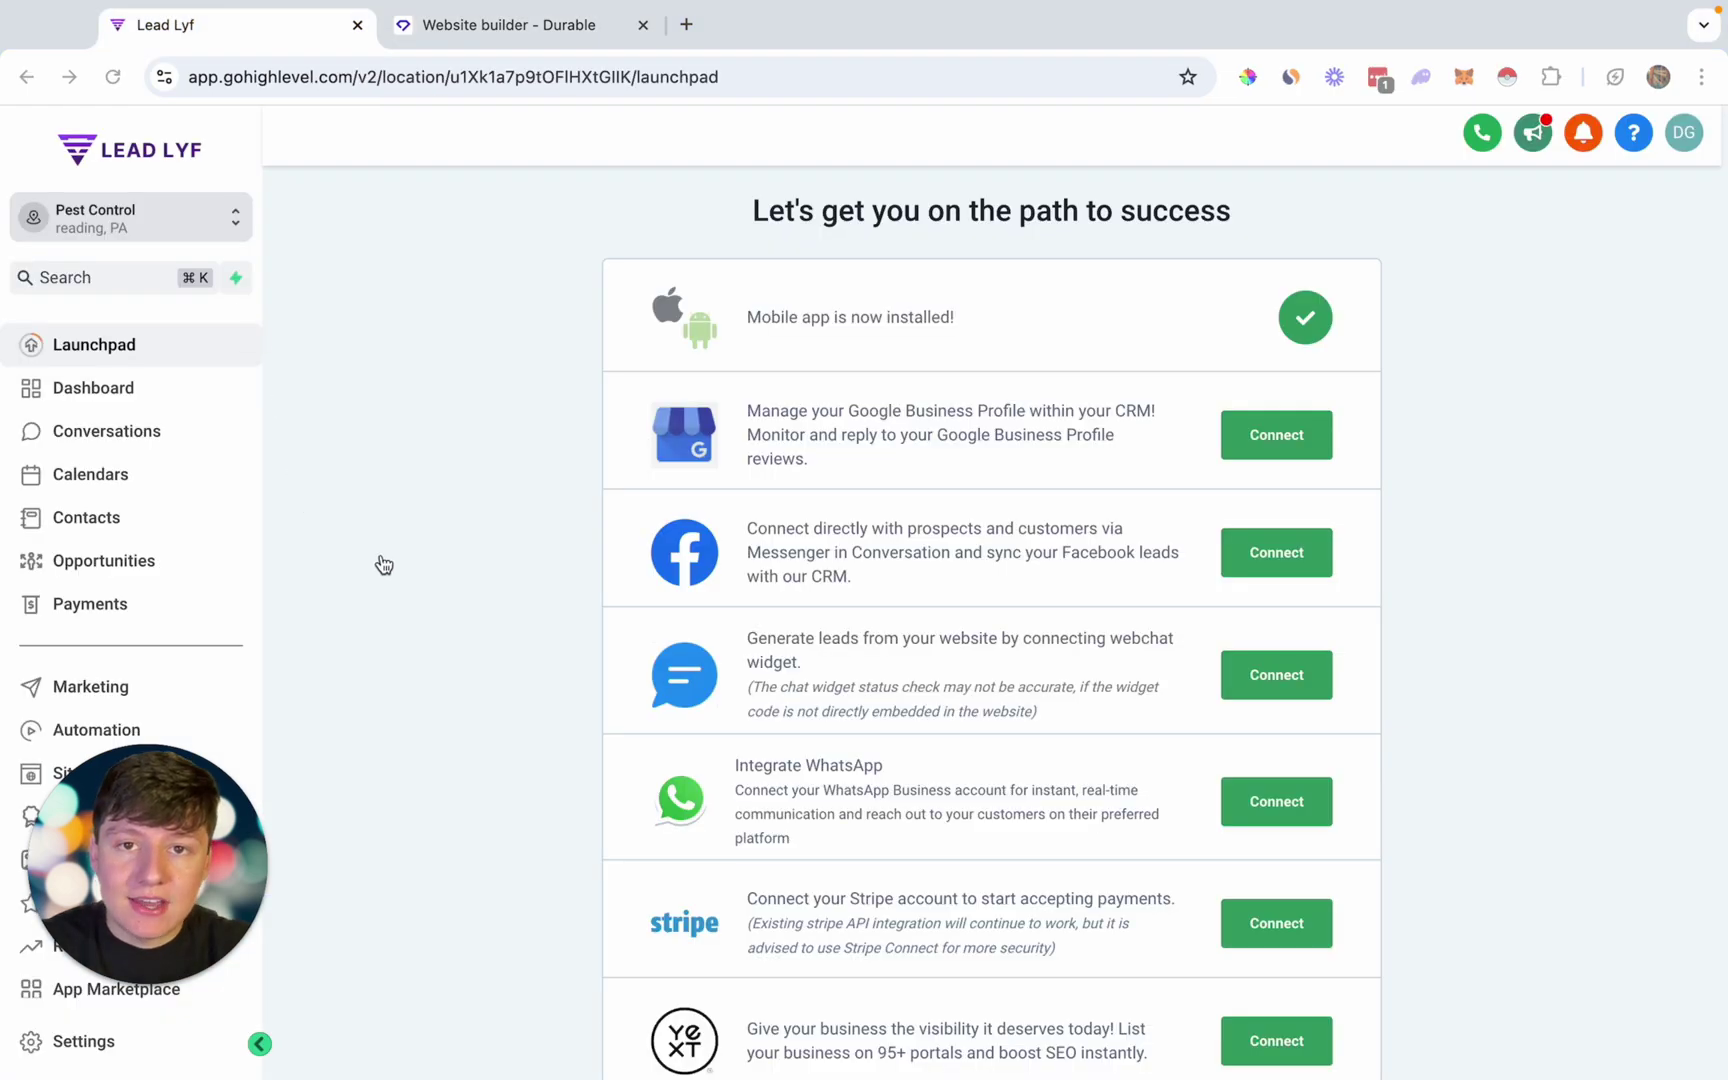
Open the Get A Free Quote form from Sites > Forms and review its fields.
scroll(250, 612, "down", 2)
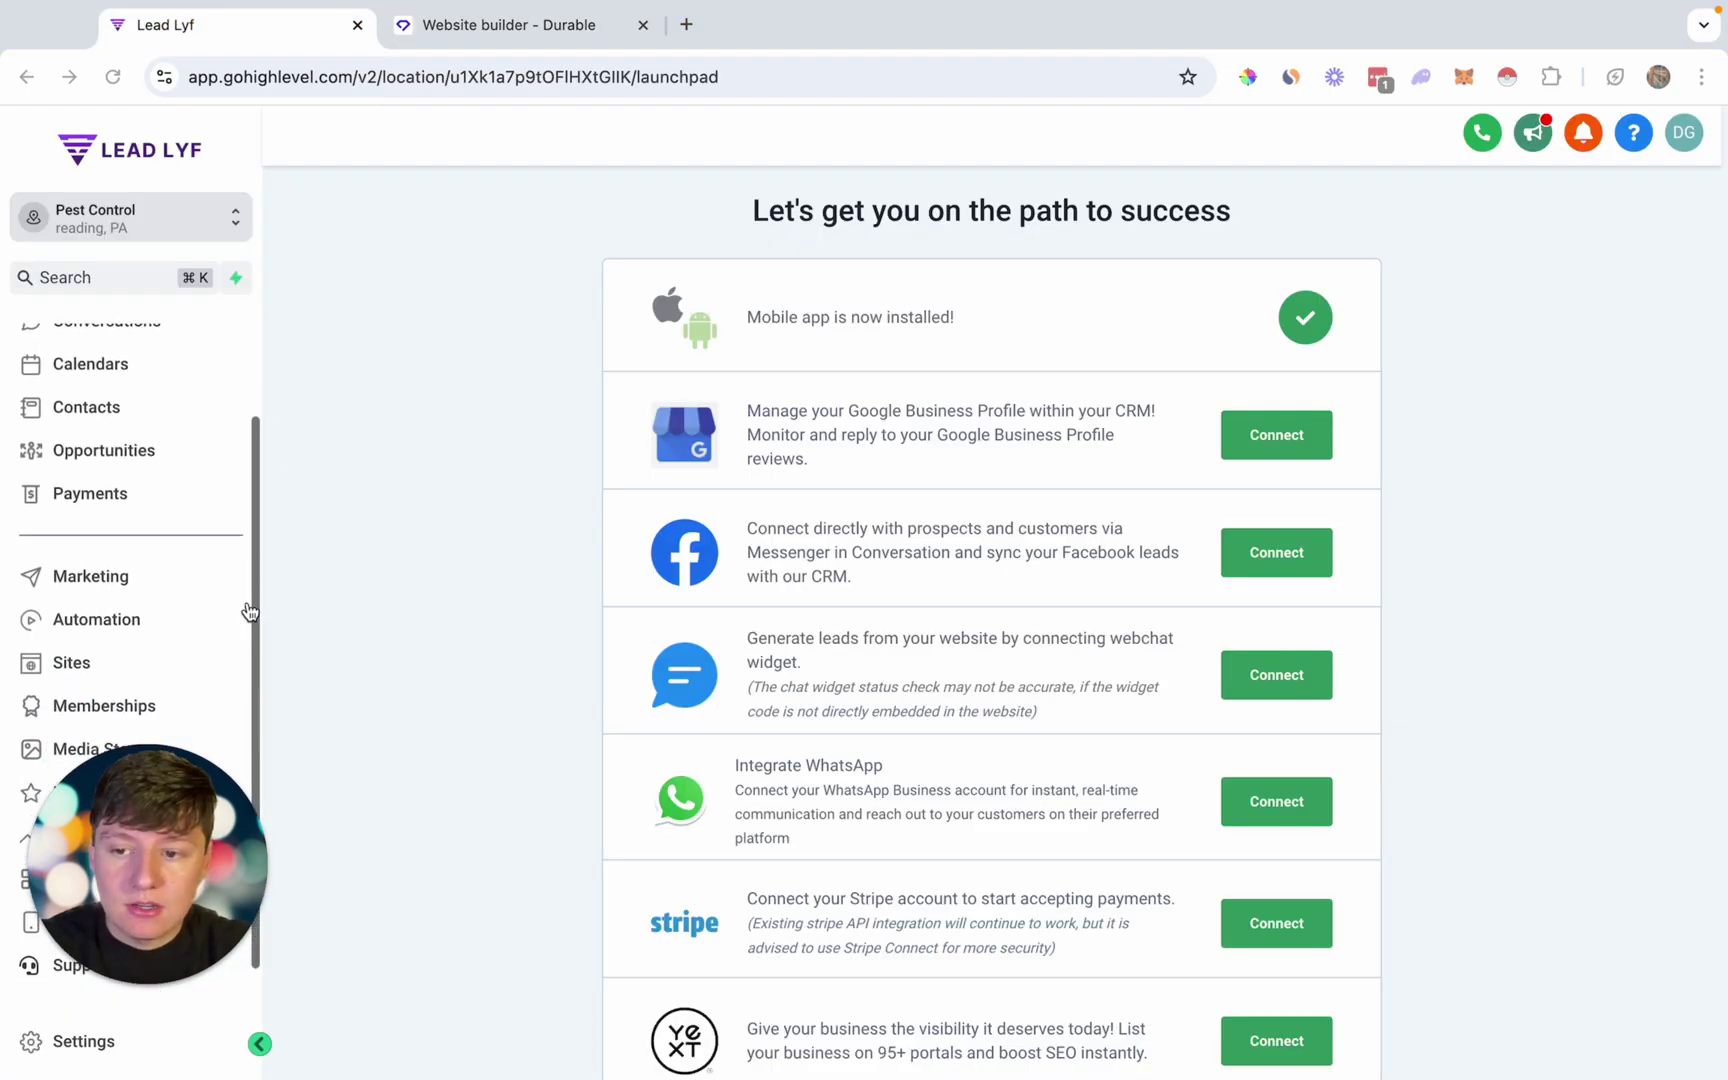
left_click(66, 665)
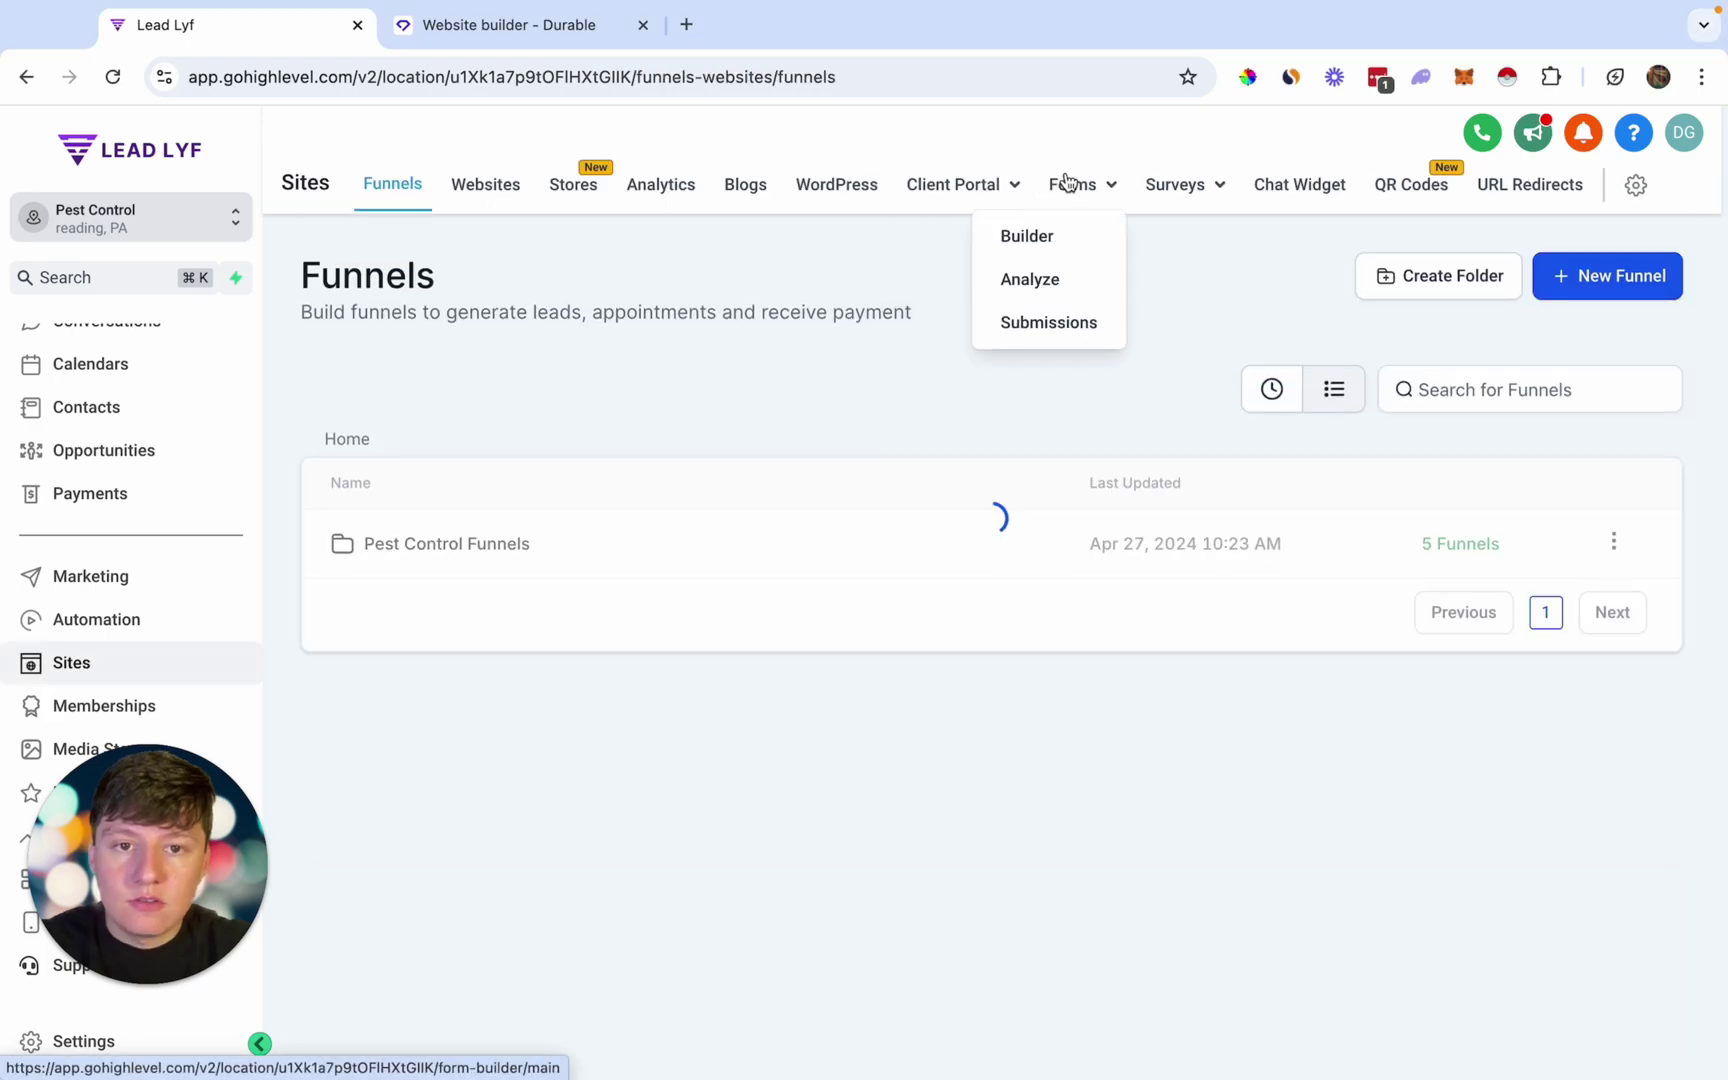
left_click(1068, 183)
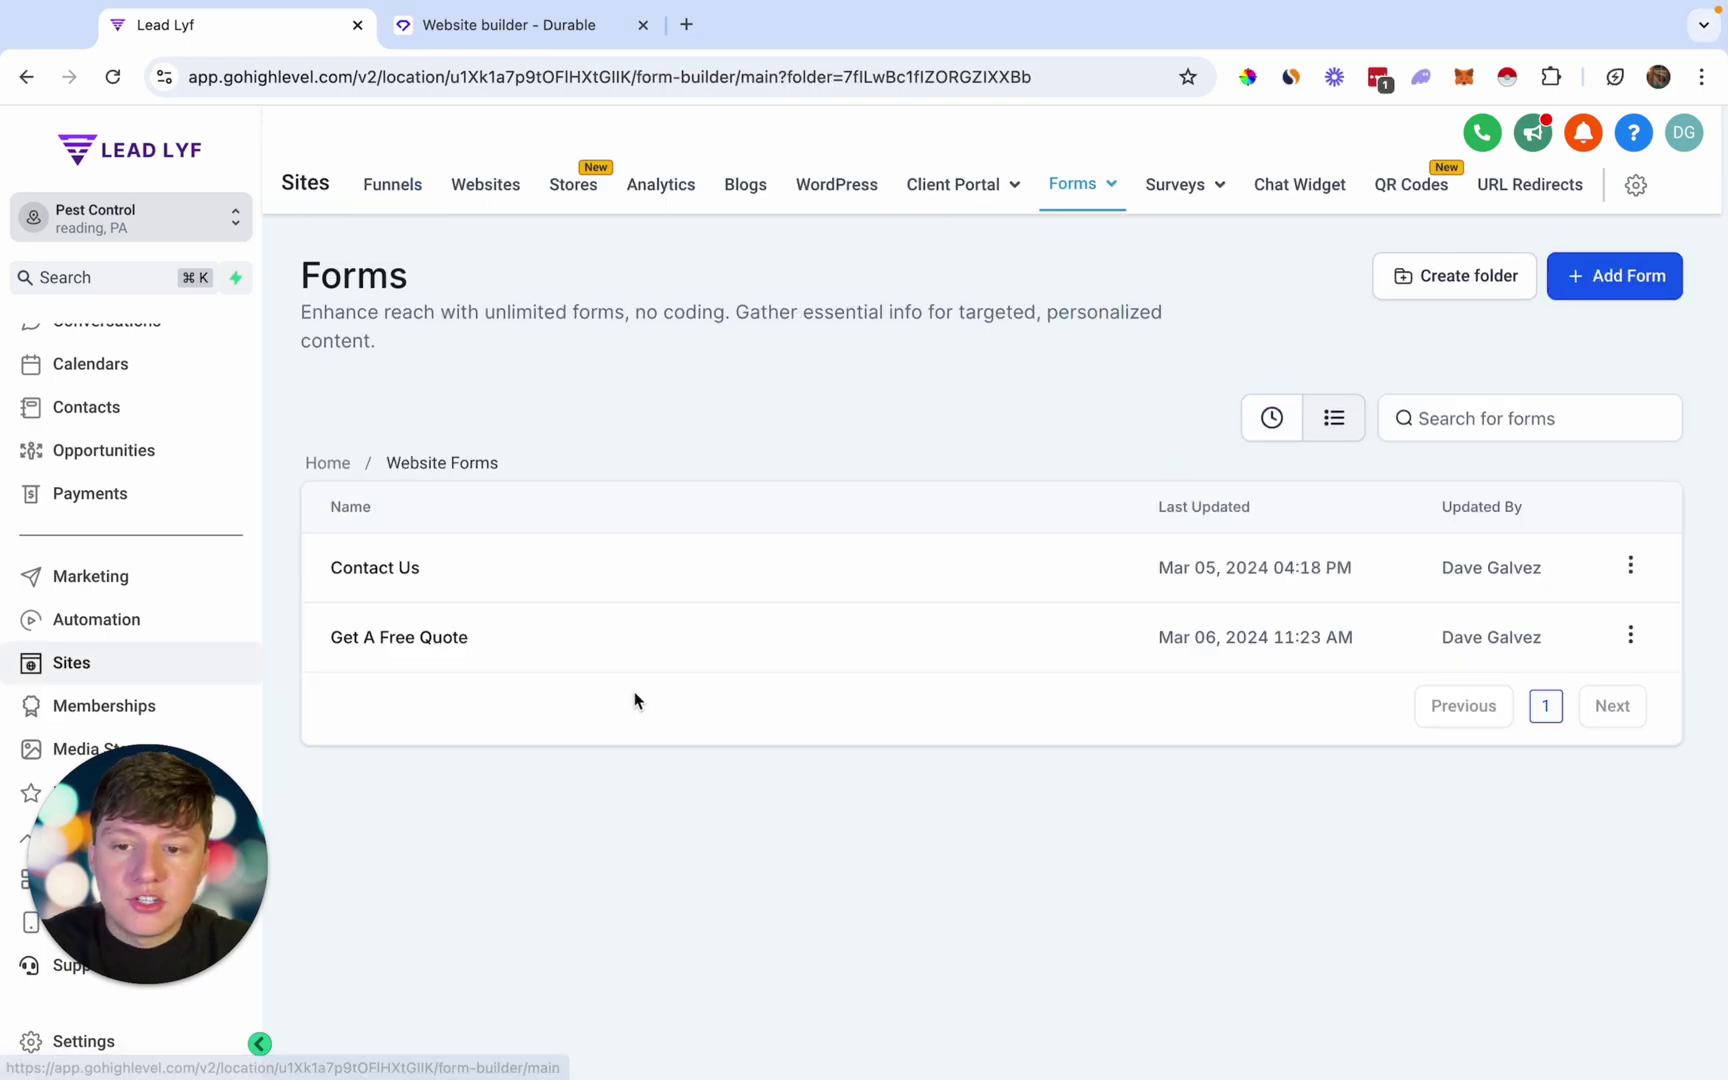
left_click(402, 644)
scroll(921, 768, "down", 5)
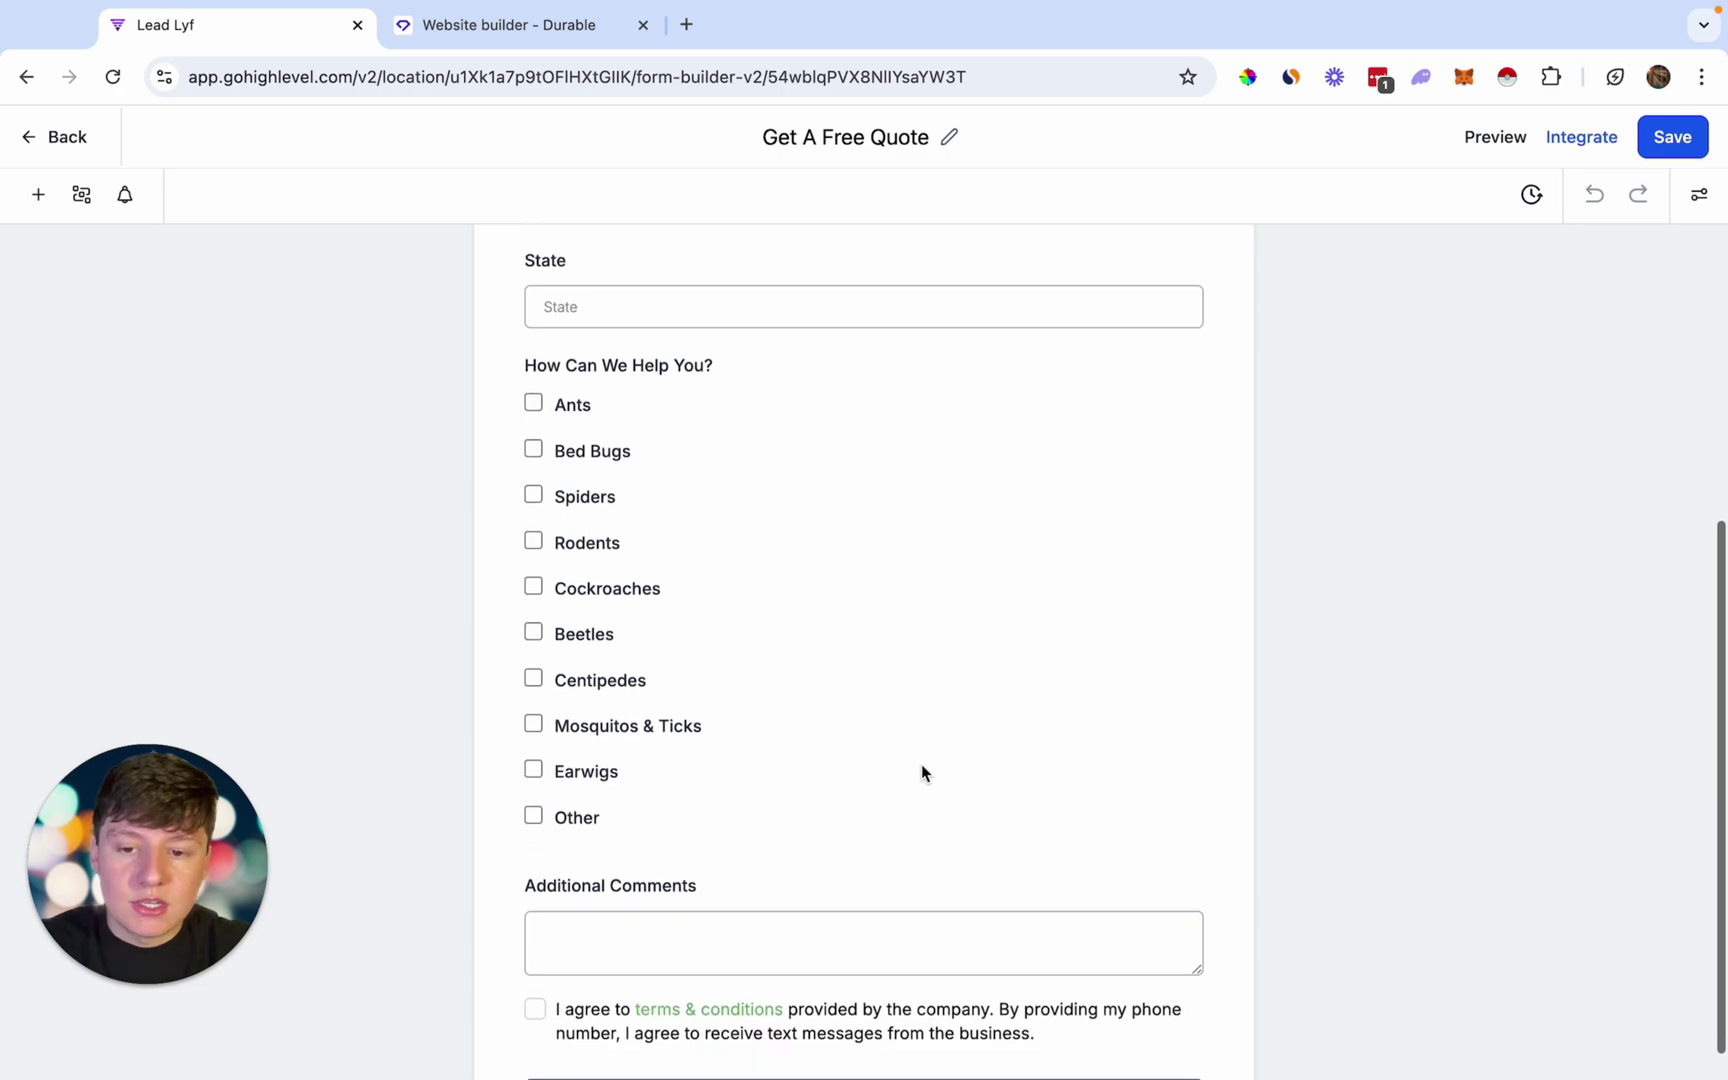
scroll(921, 762, "up", 5)
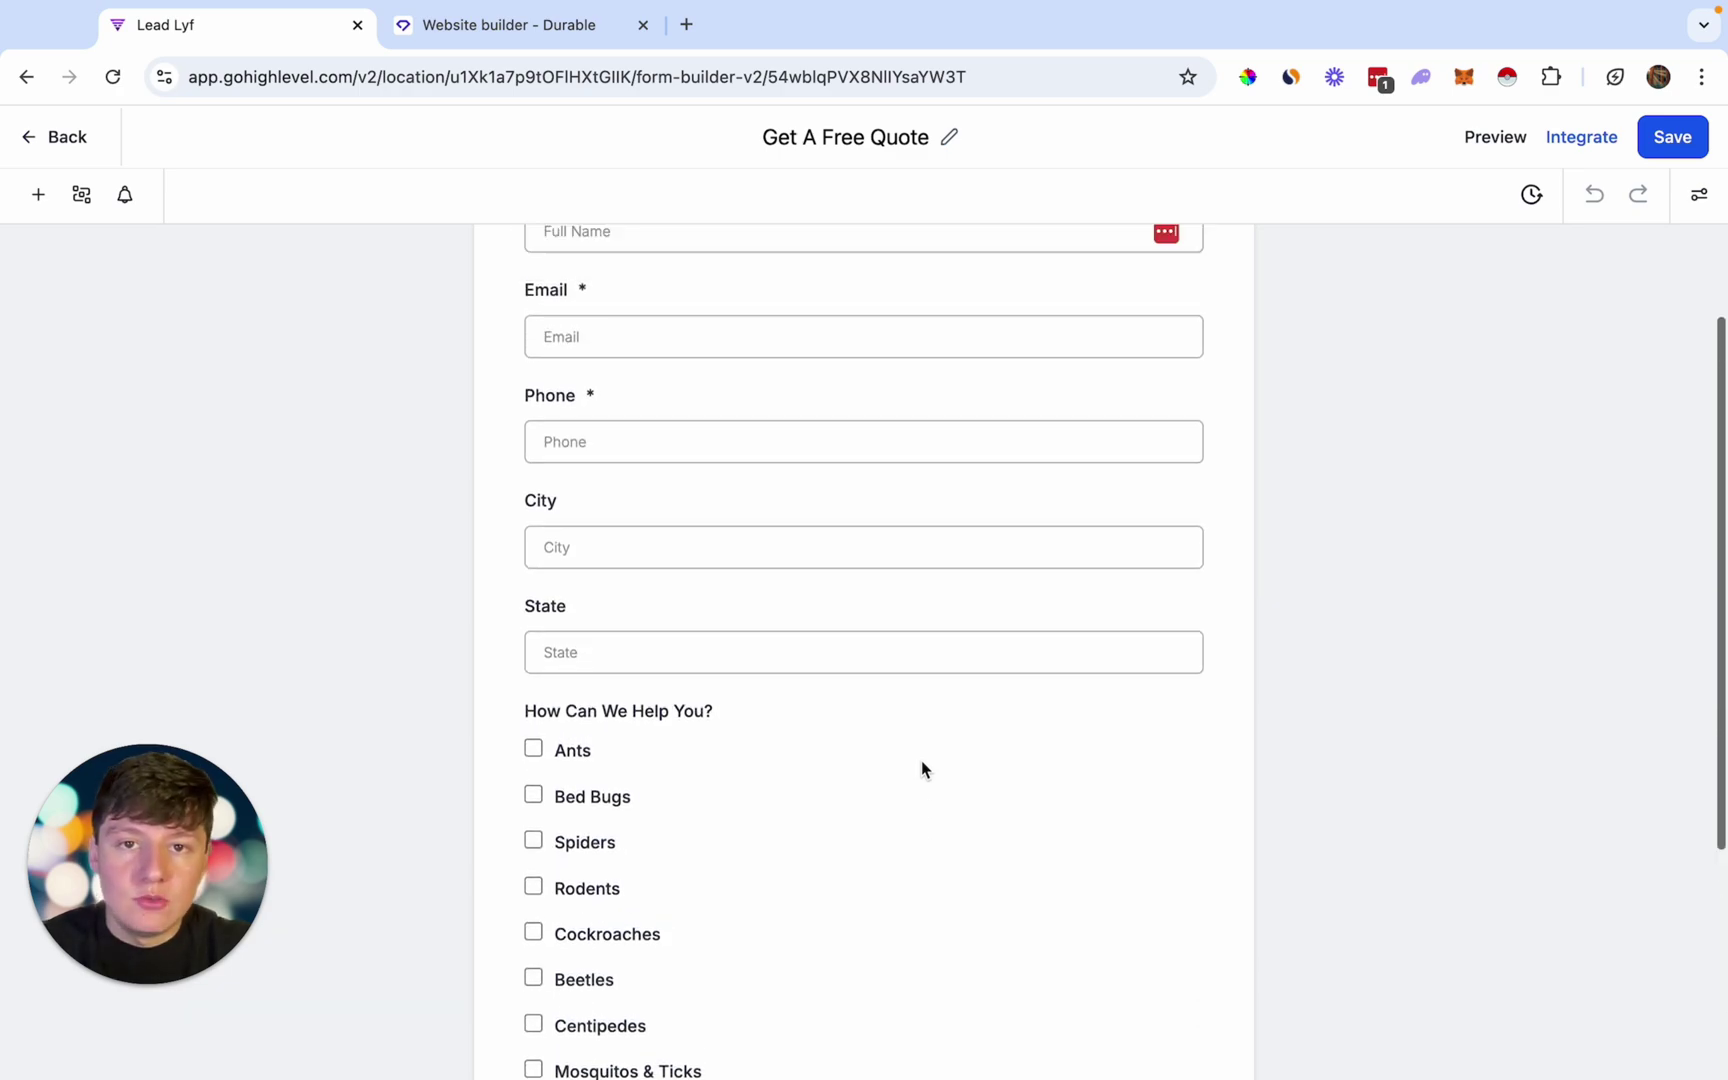
scroll(921, 765, "up", 3)
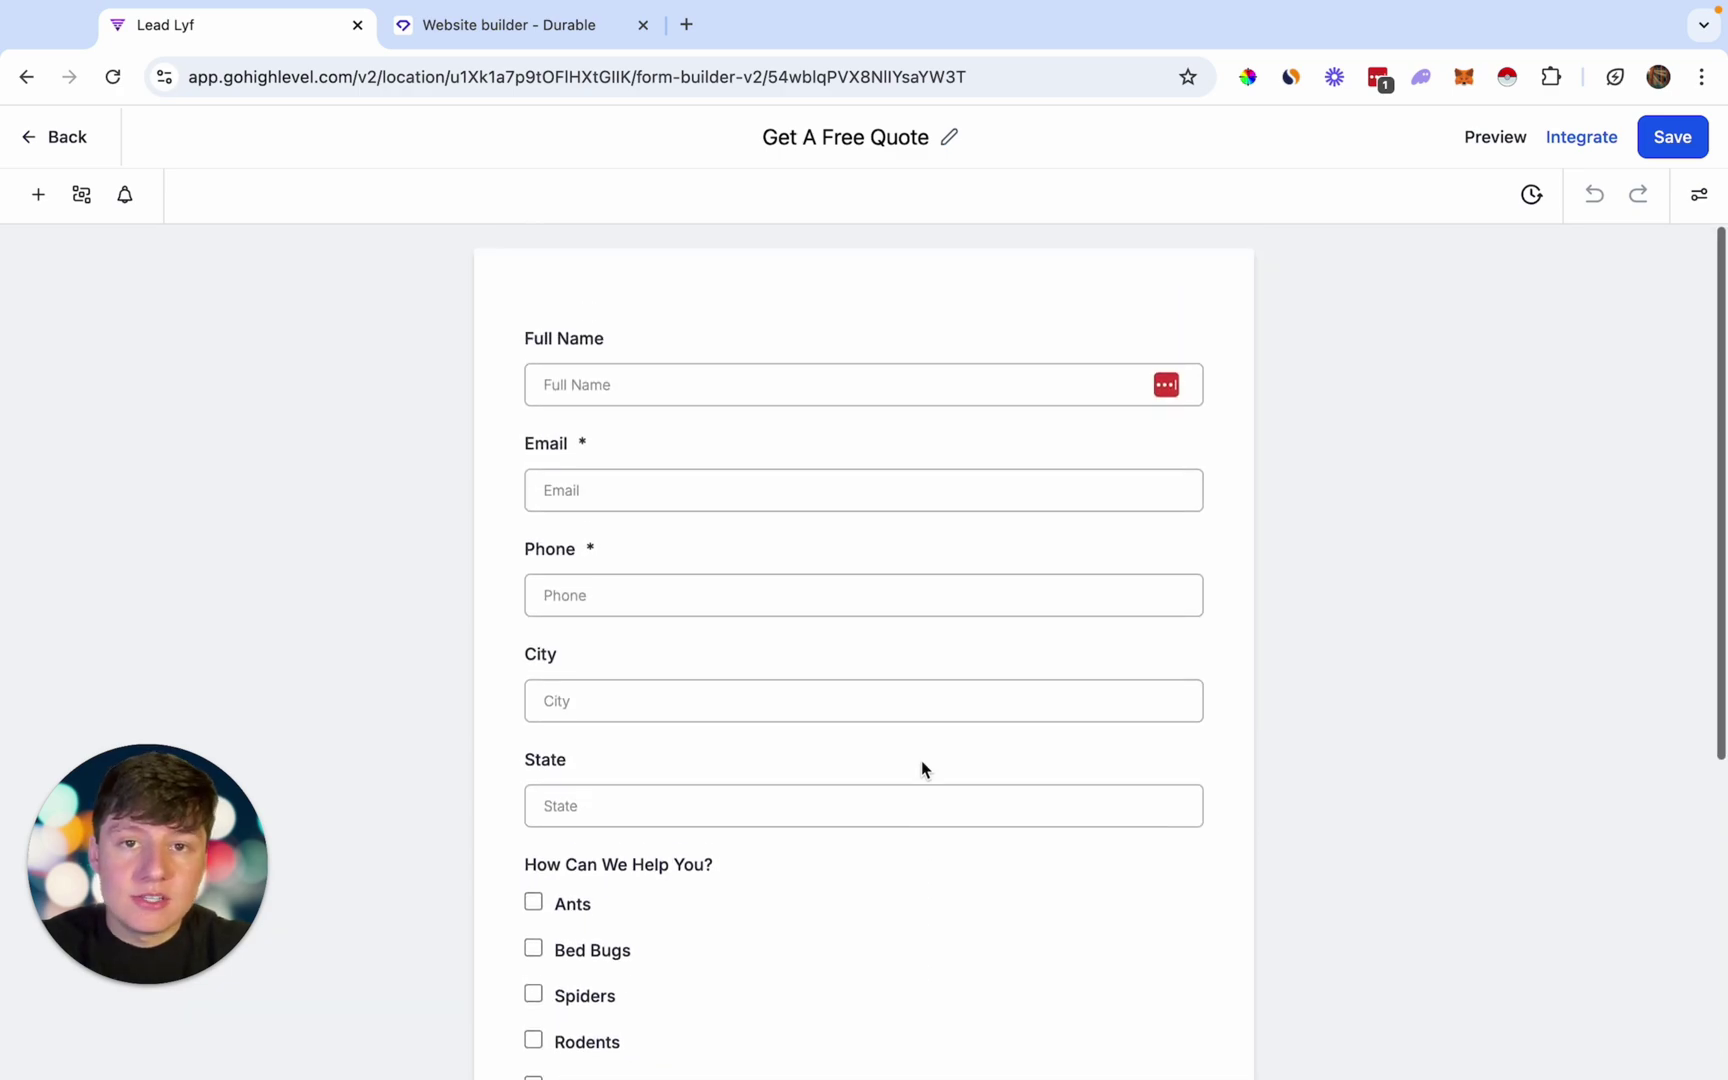
Copy the Get A Free Quote form's inline embed code from its Integrate options.
left_click(1577, 140)
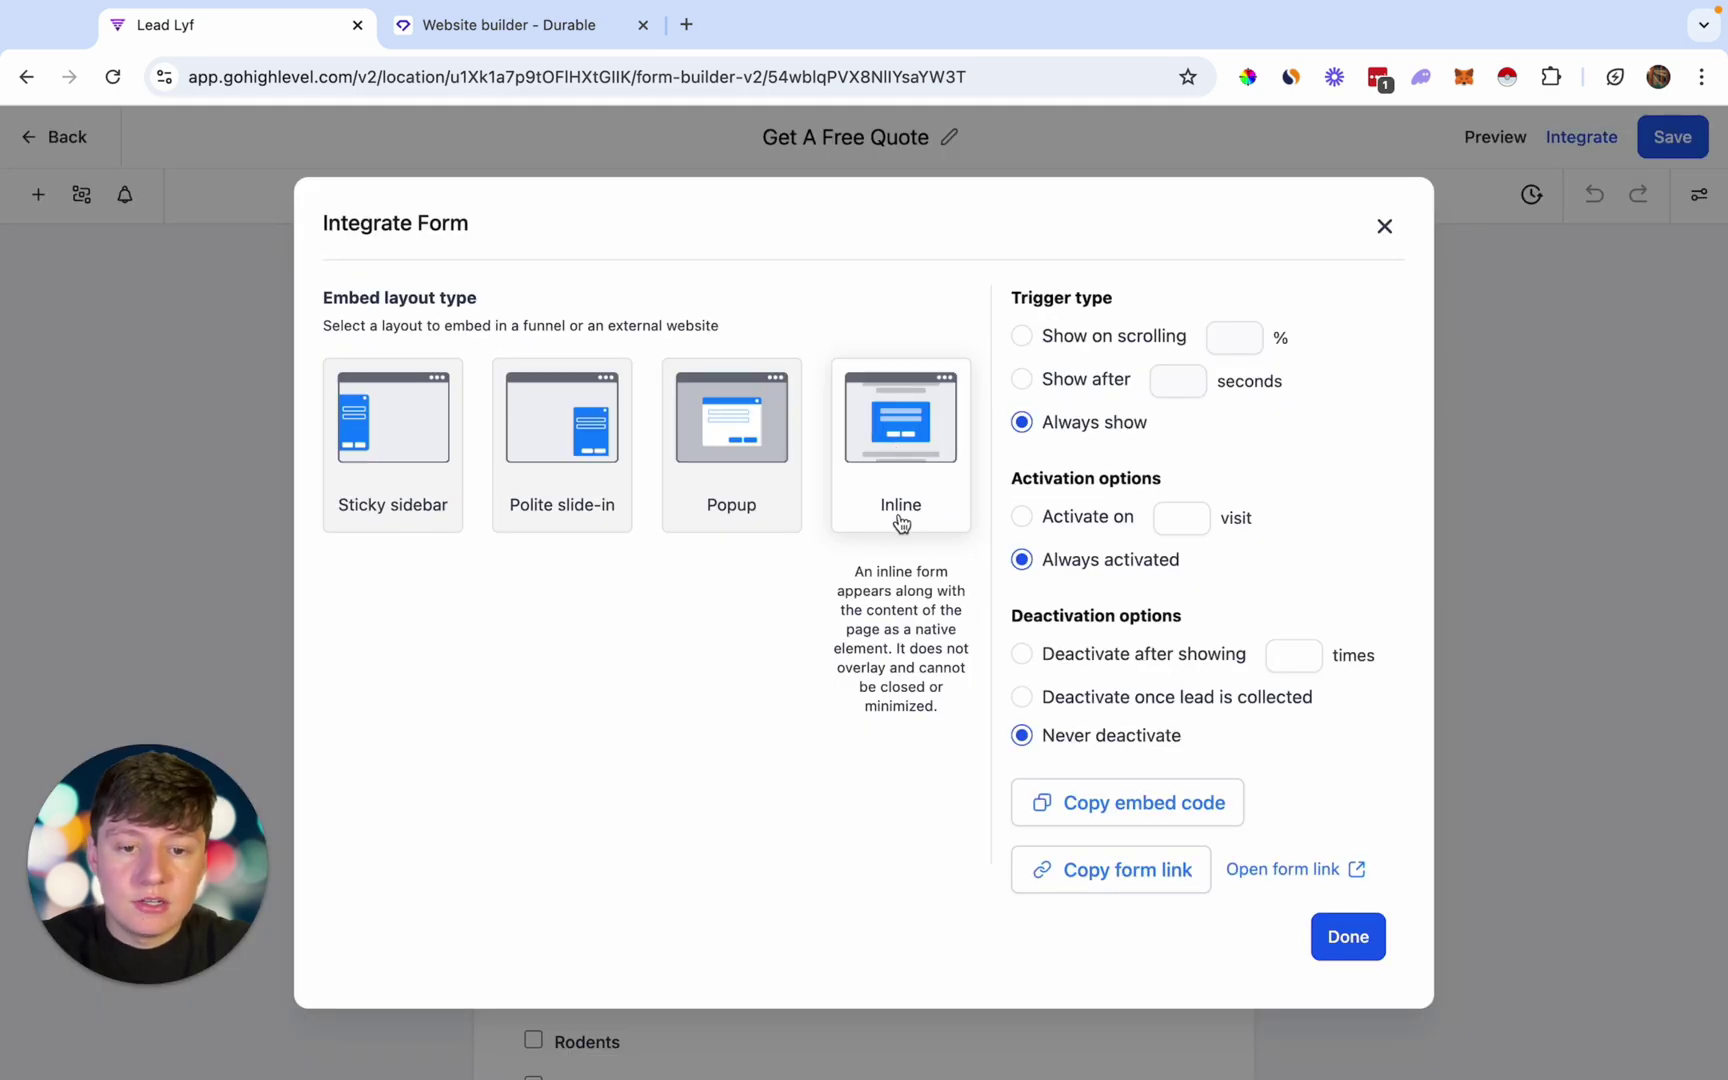
left_click(1145, 809)
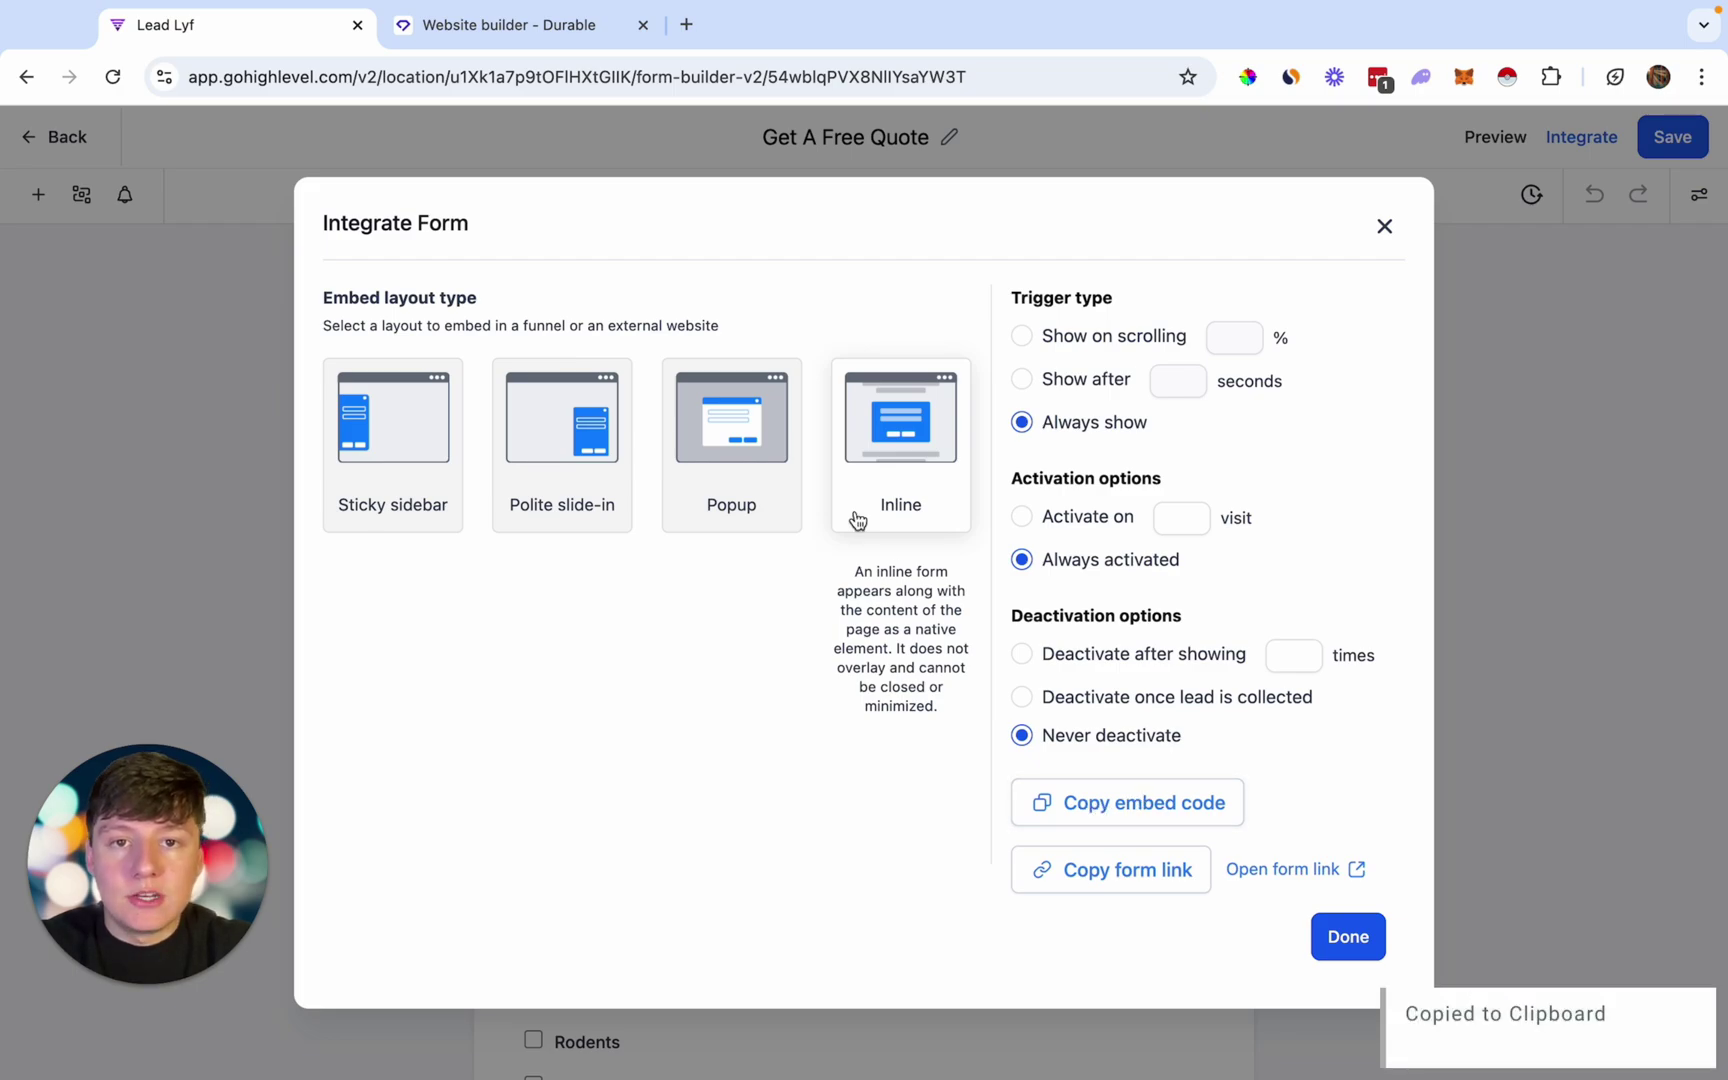
Paste the quote form's embed code into the Durable embed section and save the site.
left_click(536, 32)
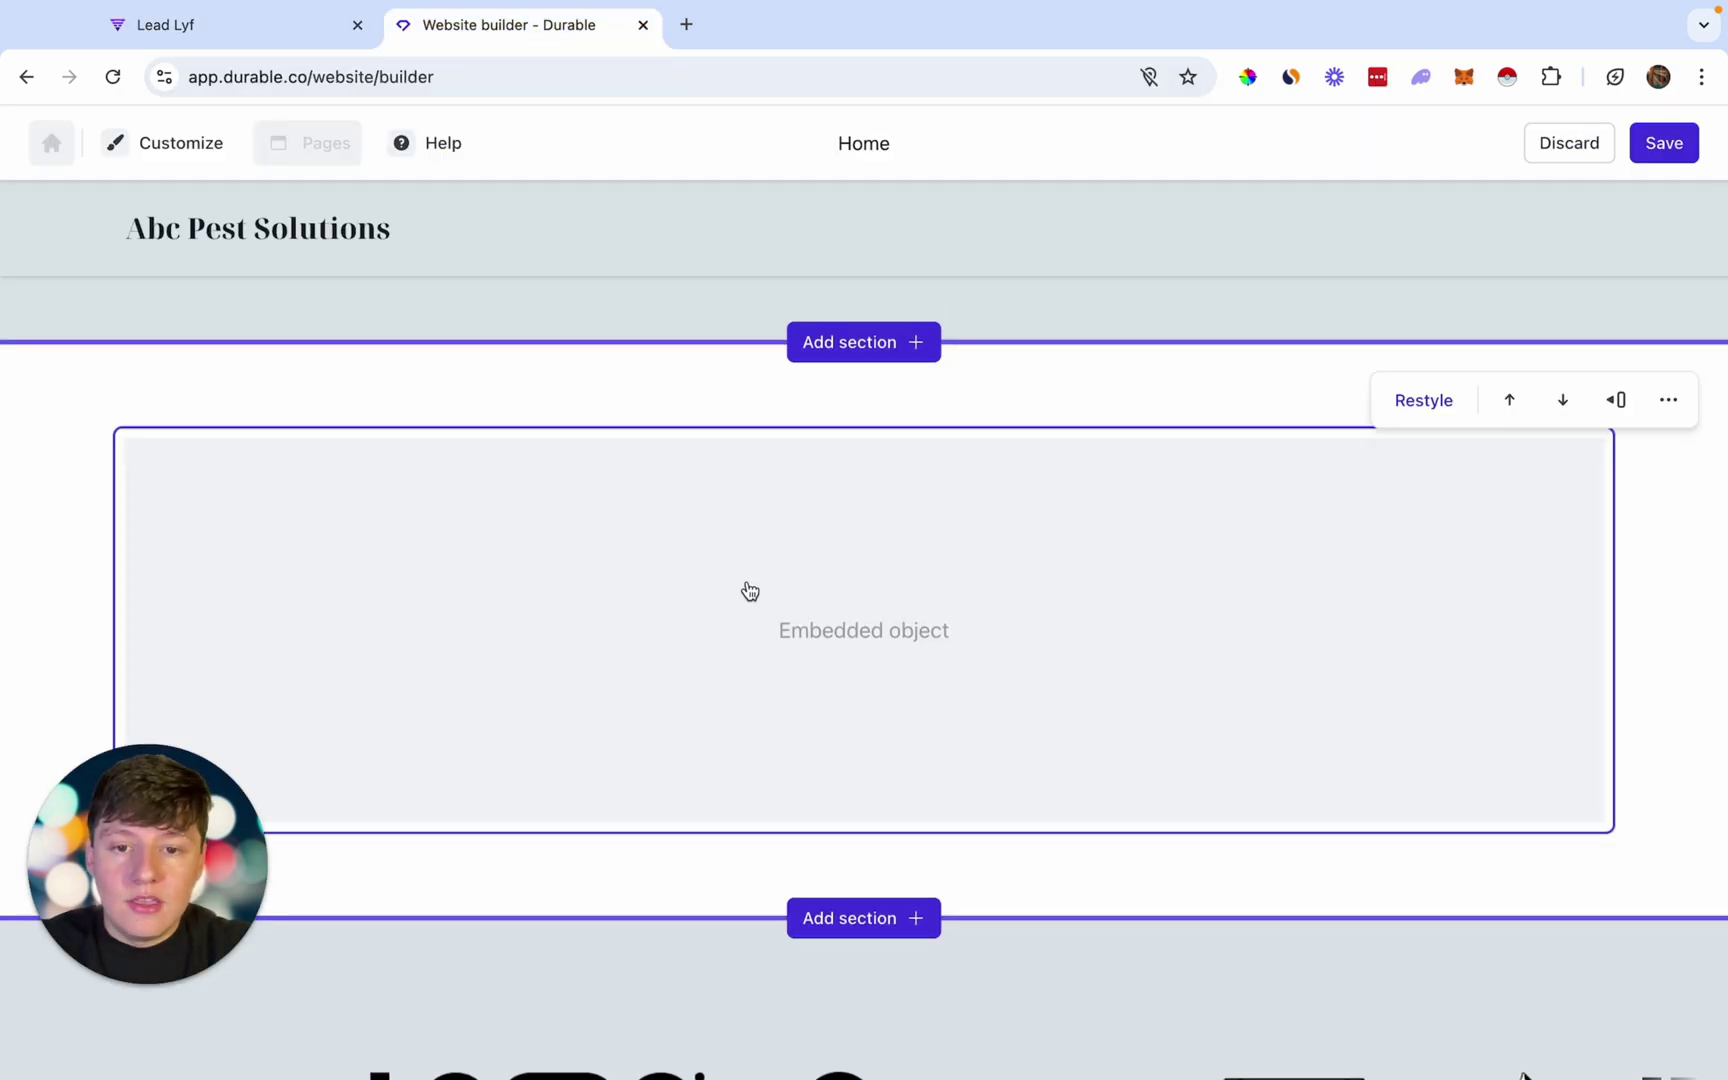
left_click(737, 596)
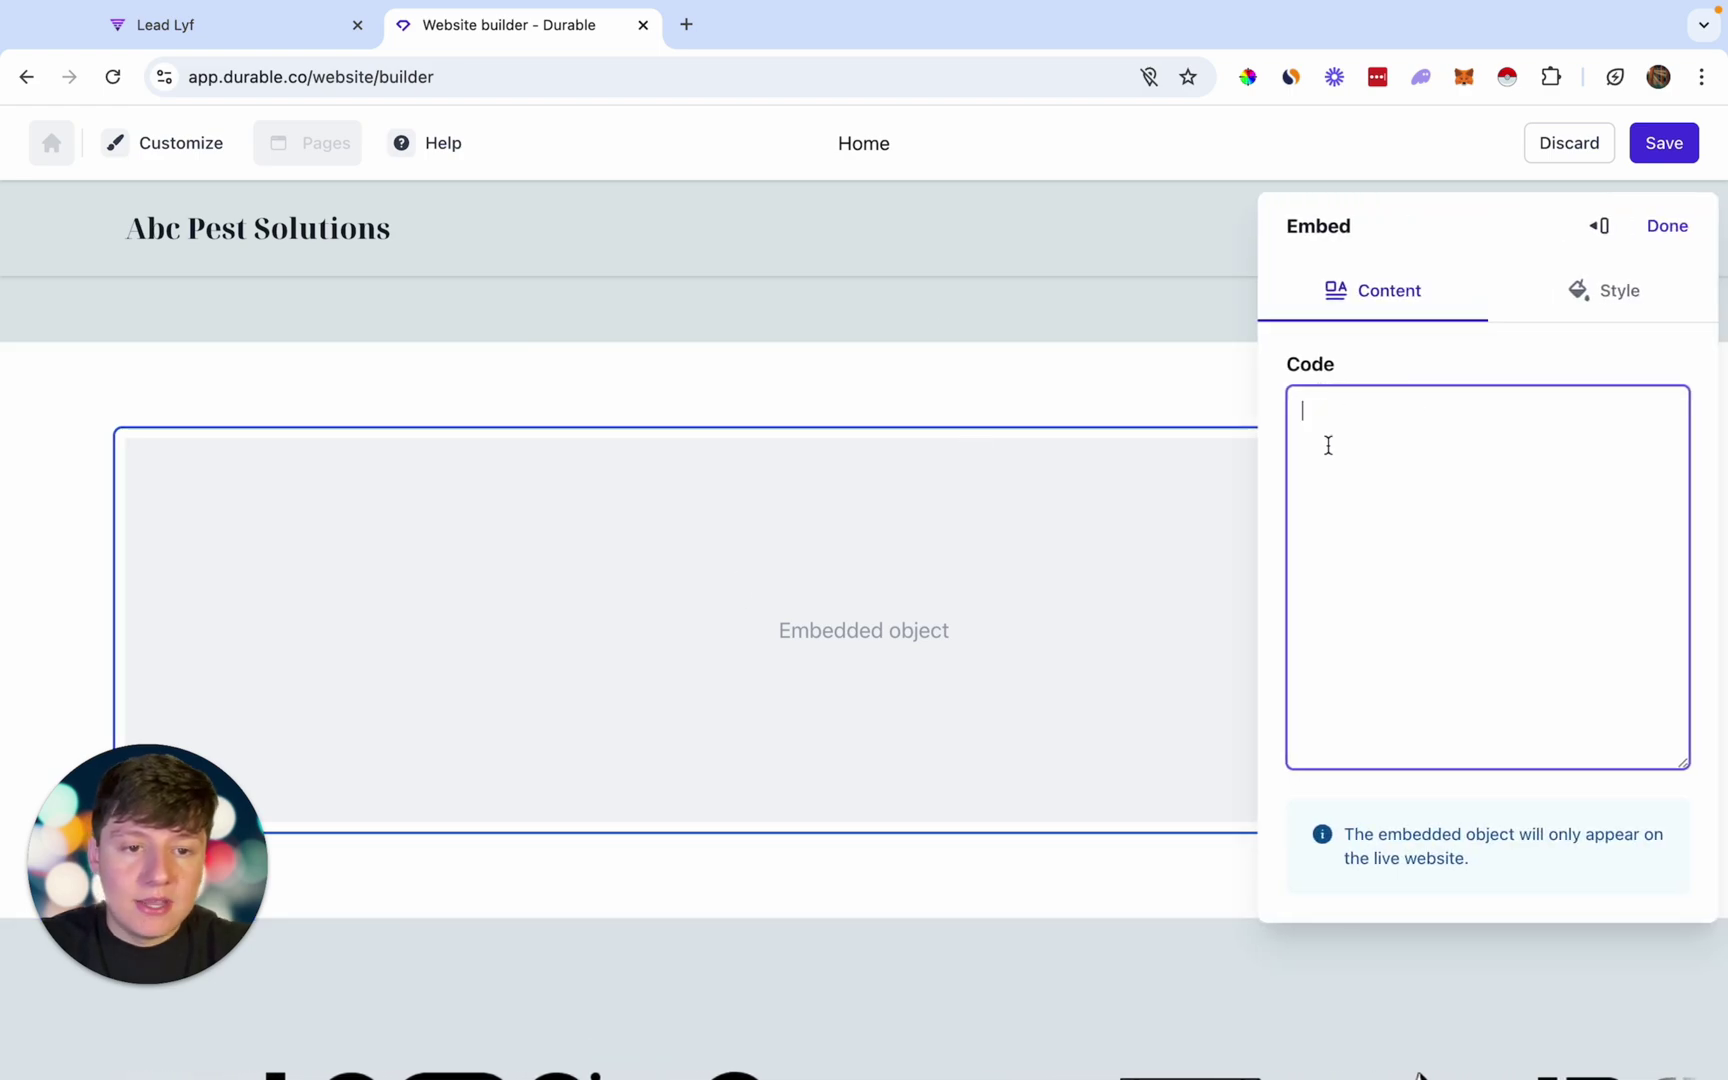
key("super+v")
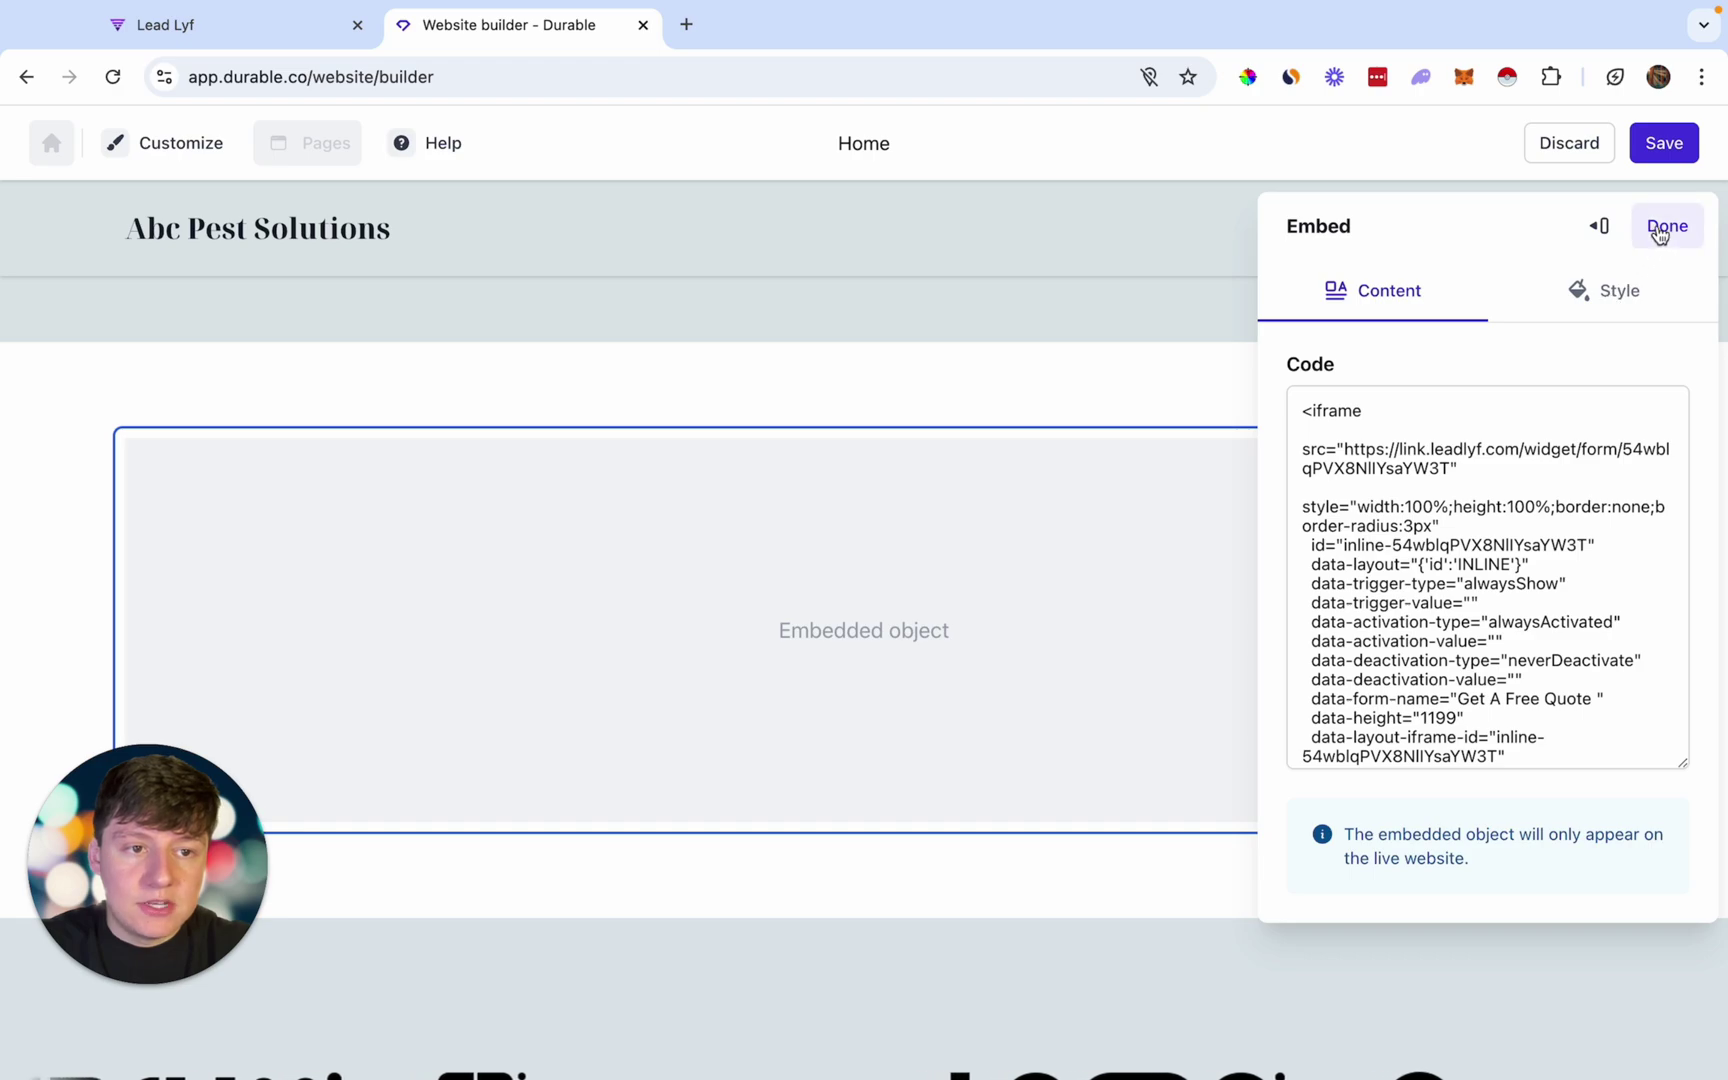
left_click(1665, 227)
left_click(1656, 147)
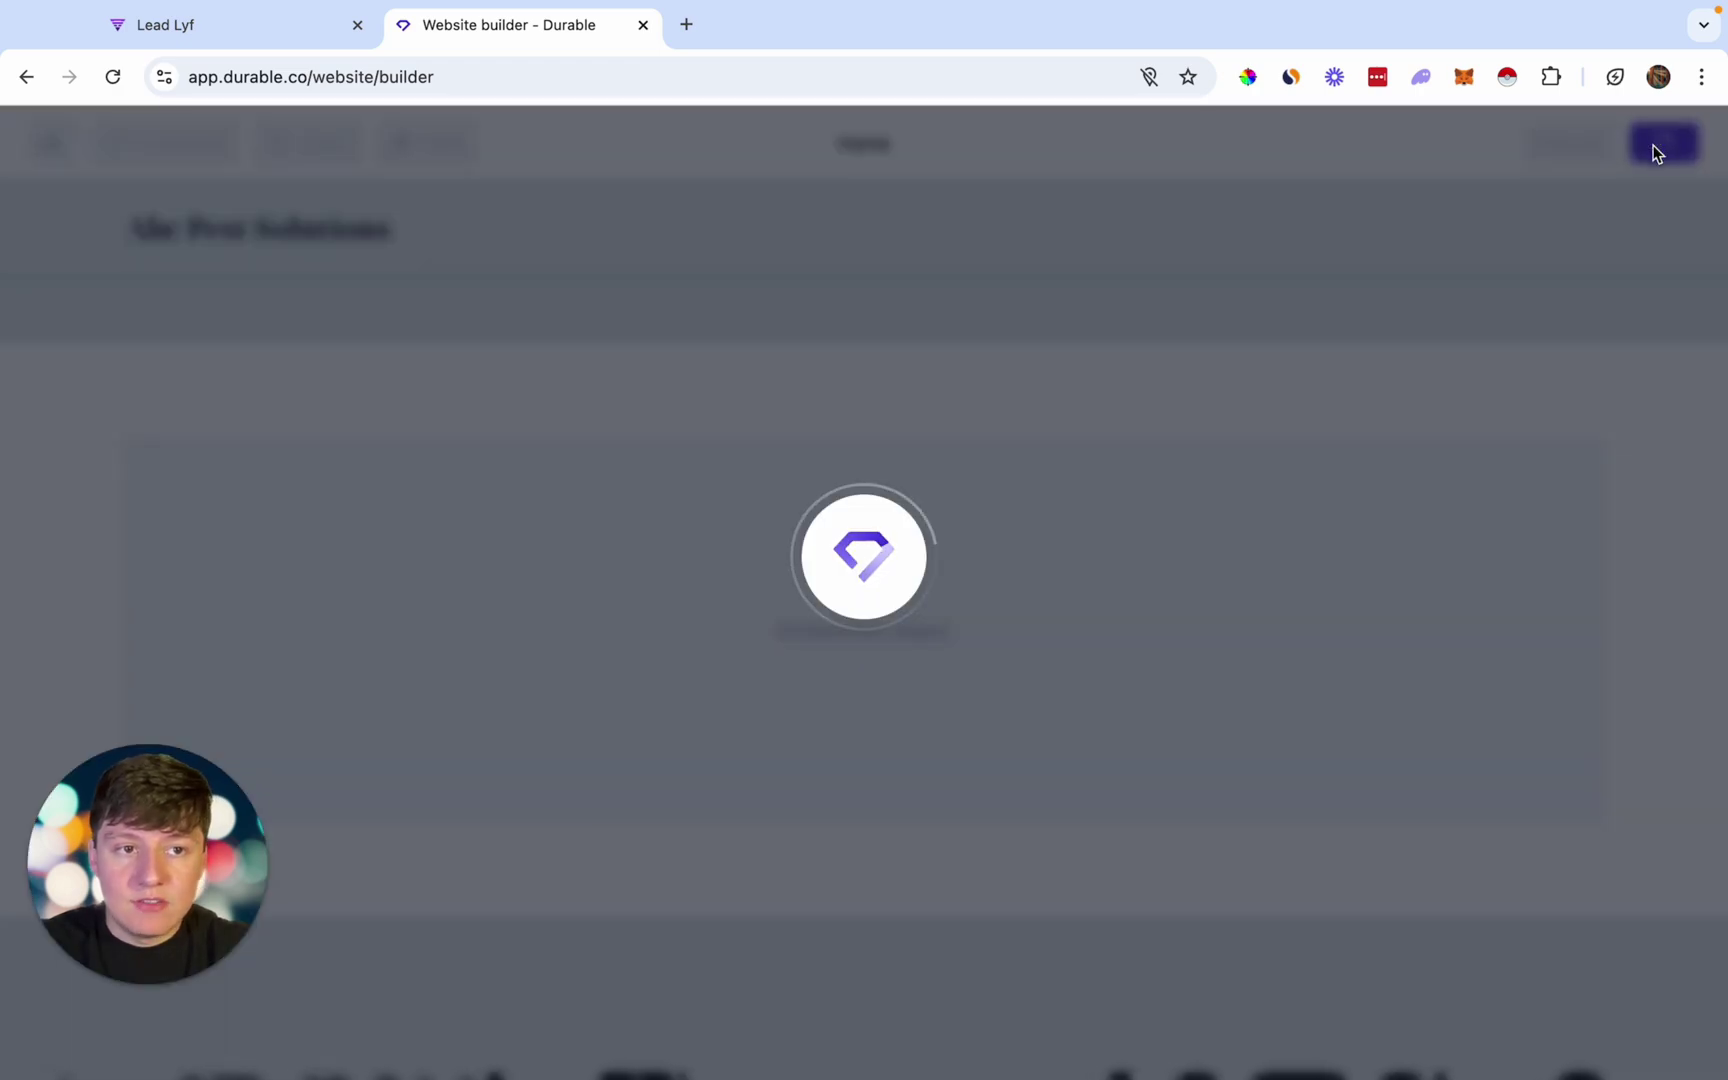
Preview the home page and scroll to check the embedded Get A Free Quote form.
left_click(1517, 153)
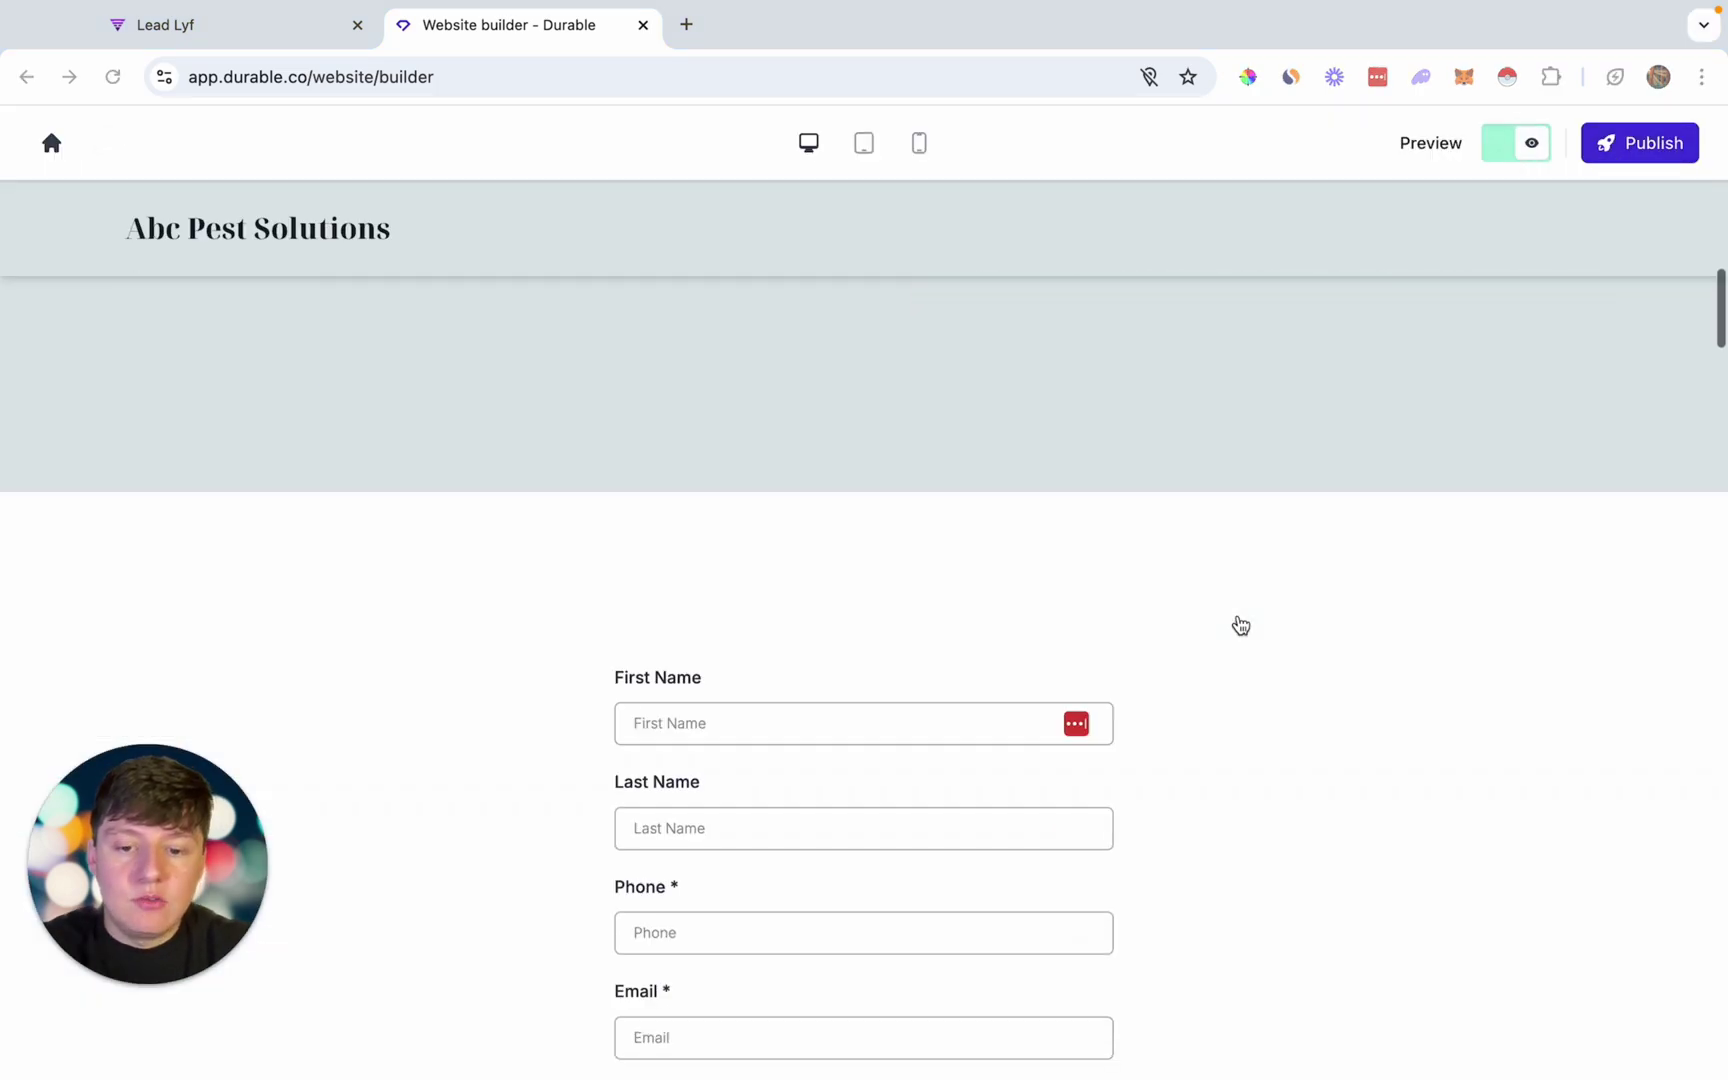
scroll(1238, 625, "down", 5)
scroll(1240, 625, "up", 1)
scroll(1240, 625, "up", 1)
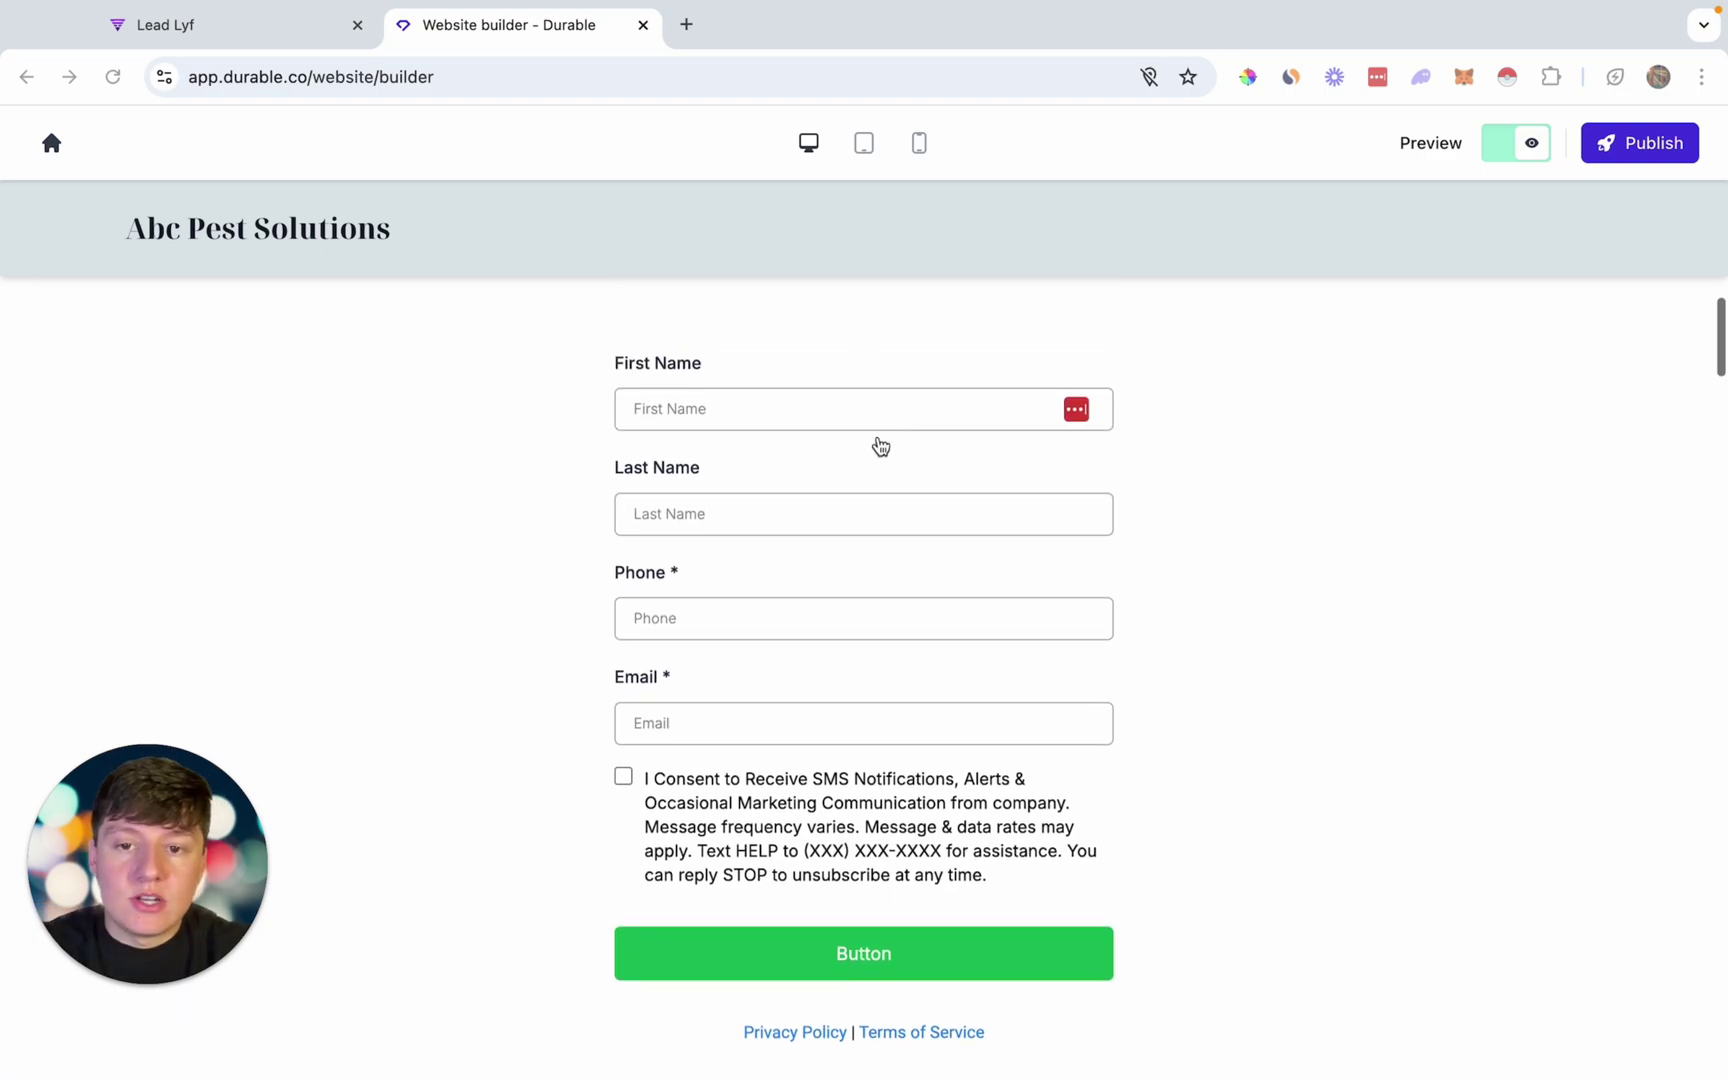
scroll(879, 447, "up", 10)
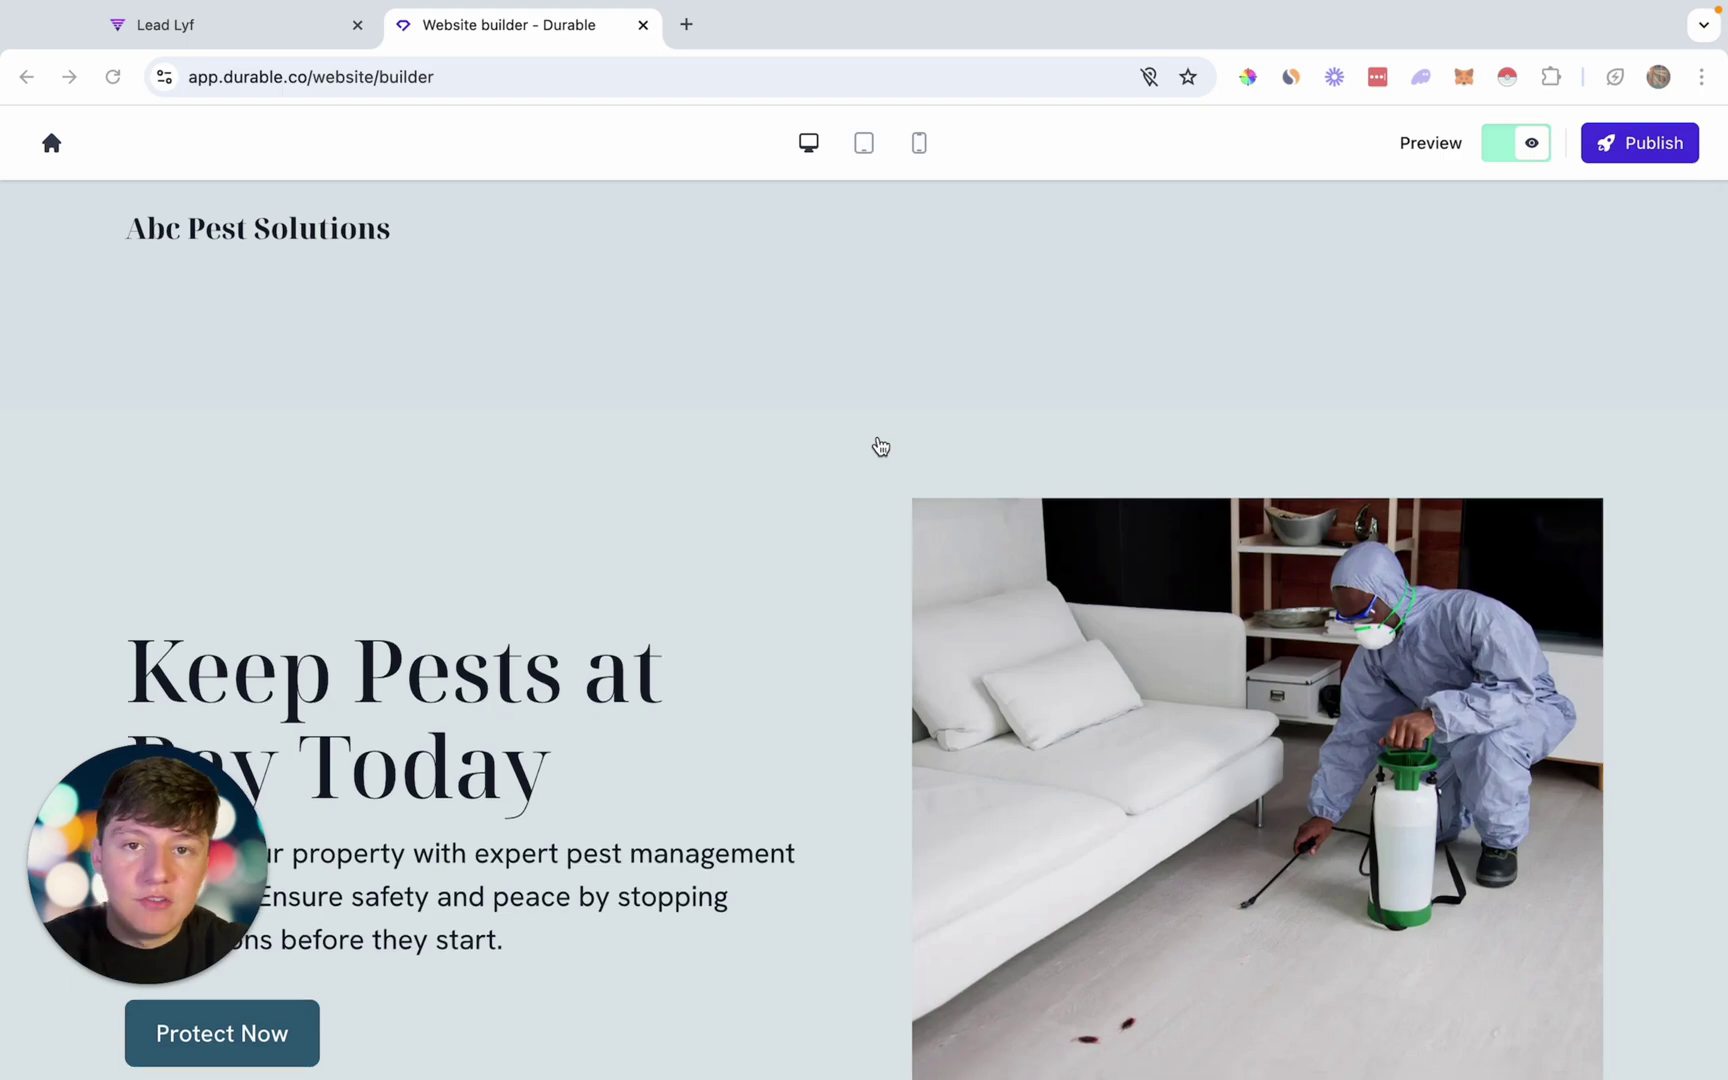
scroll(879, 447, "down", 2)
left_click(289, 40)
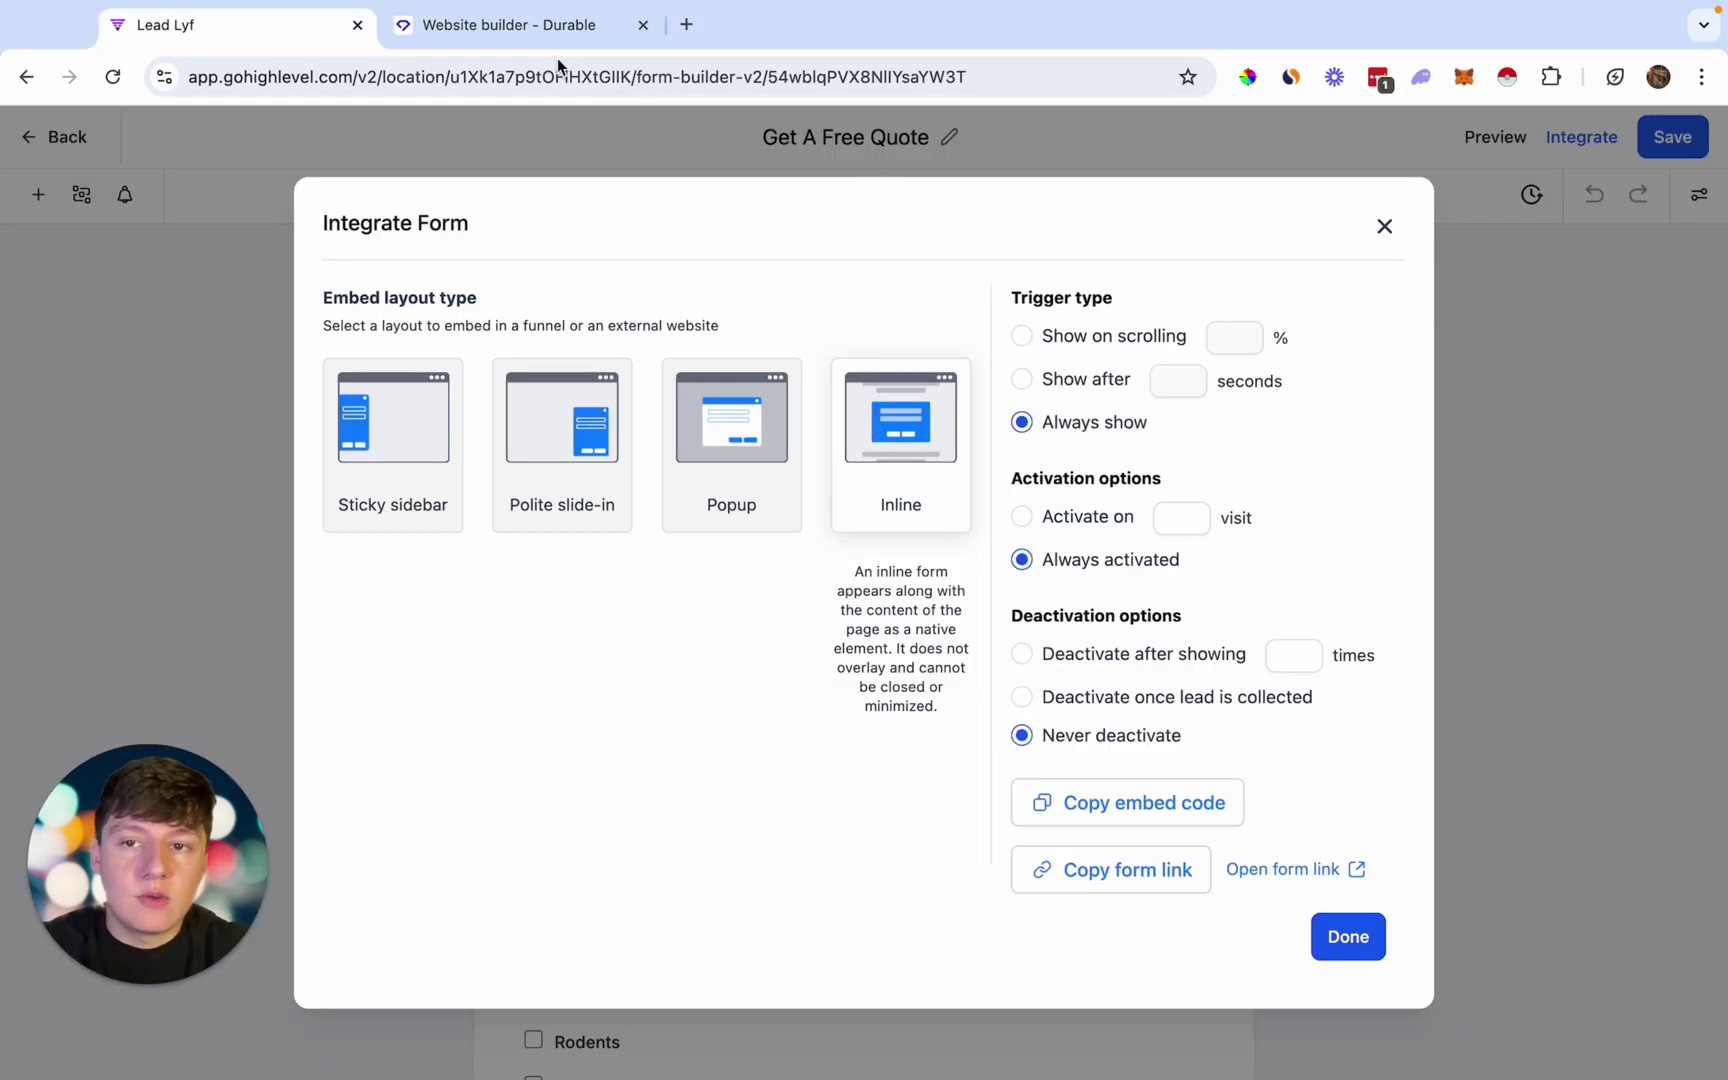
left_click(545, 30)
scroll(1017, 468, "up", 1)
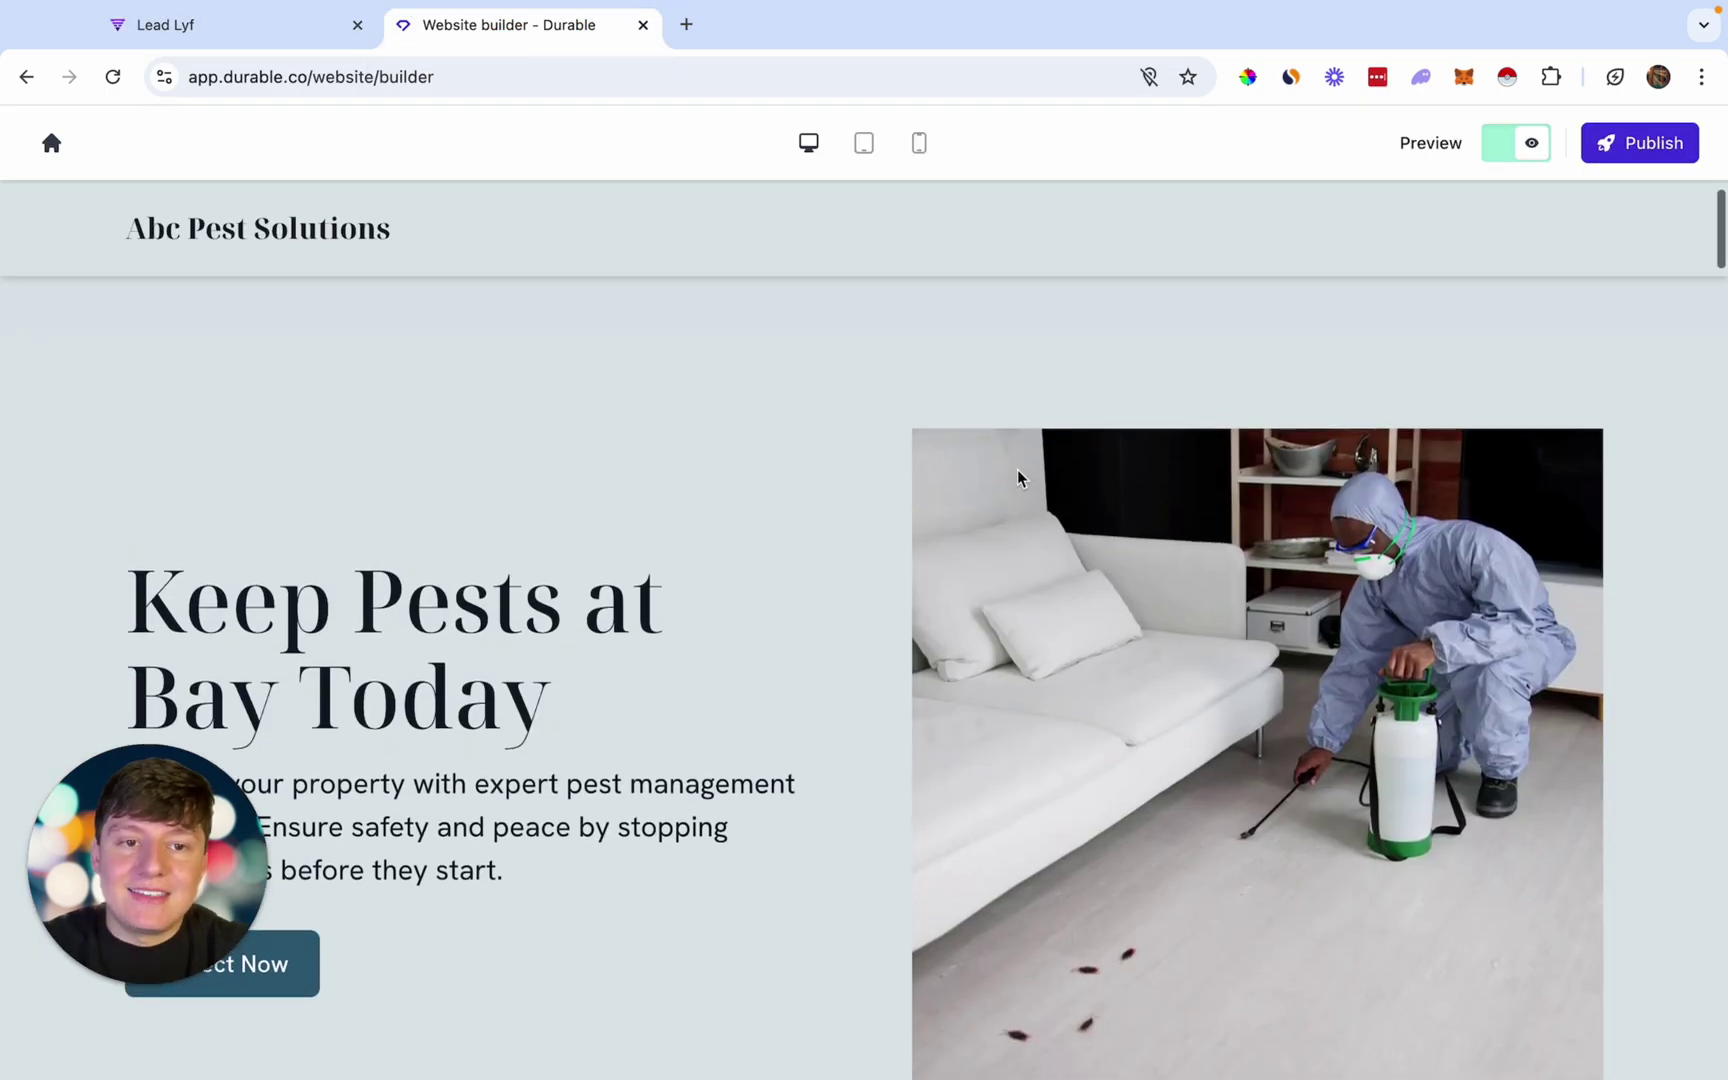
scroll(1017, 468, "down", 1)
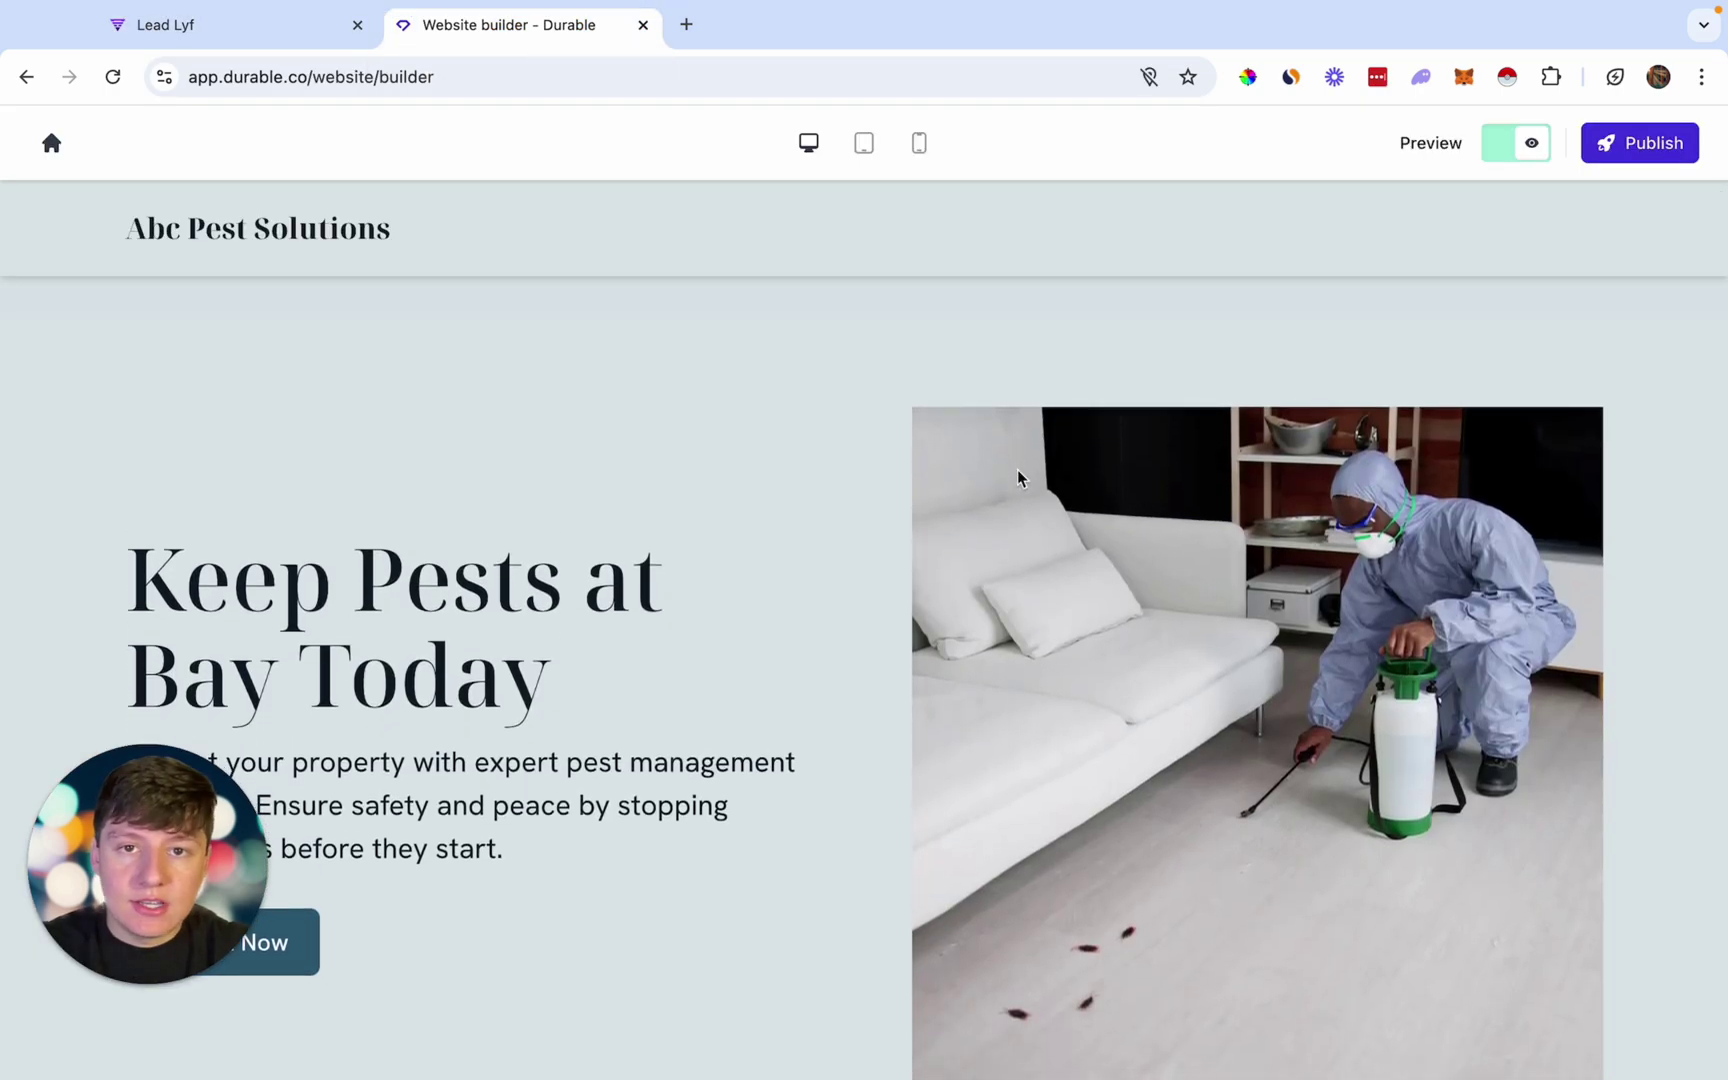
scroll(1017, 472, "down", 1)
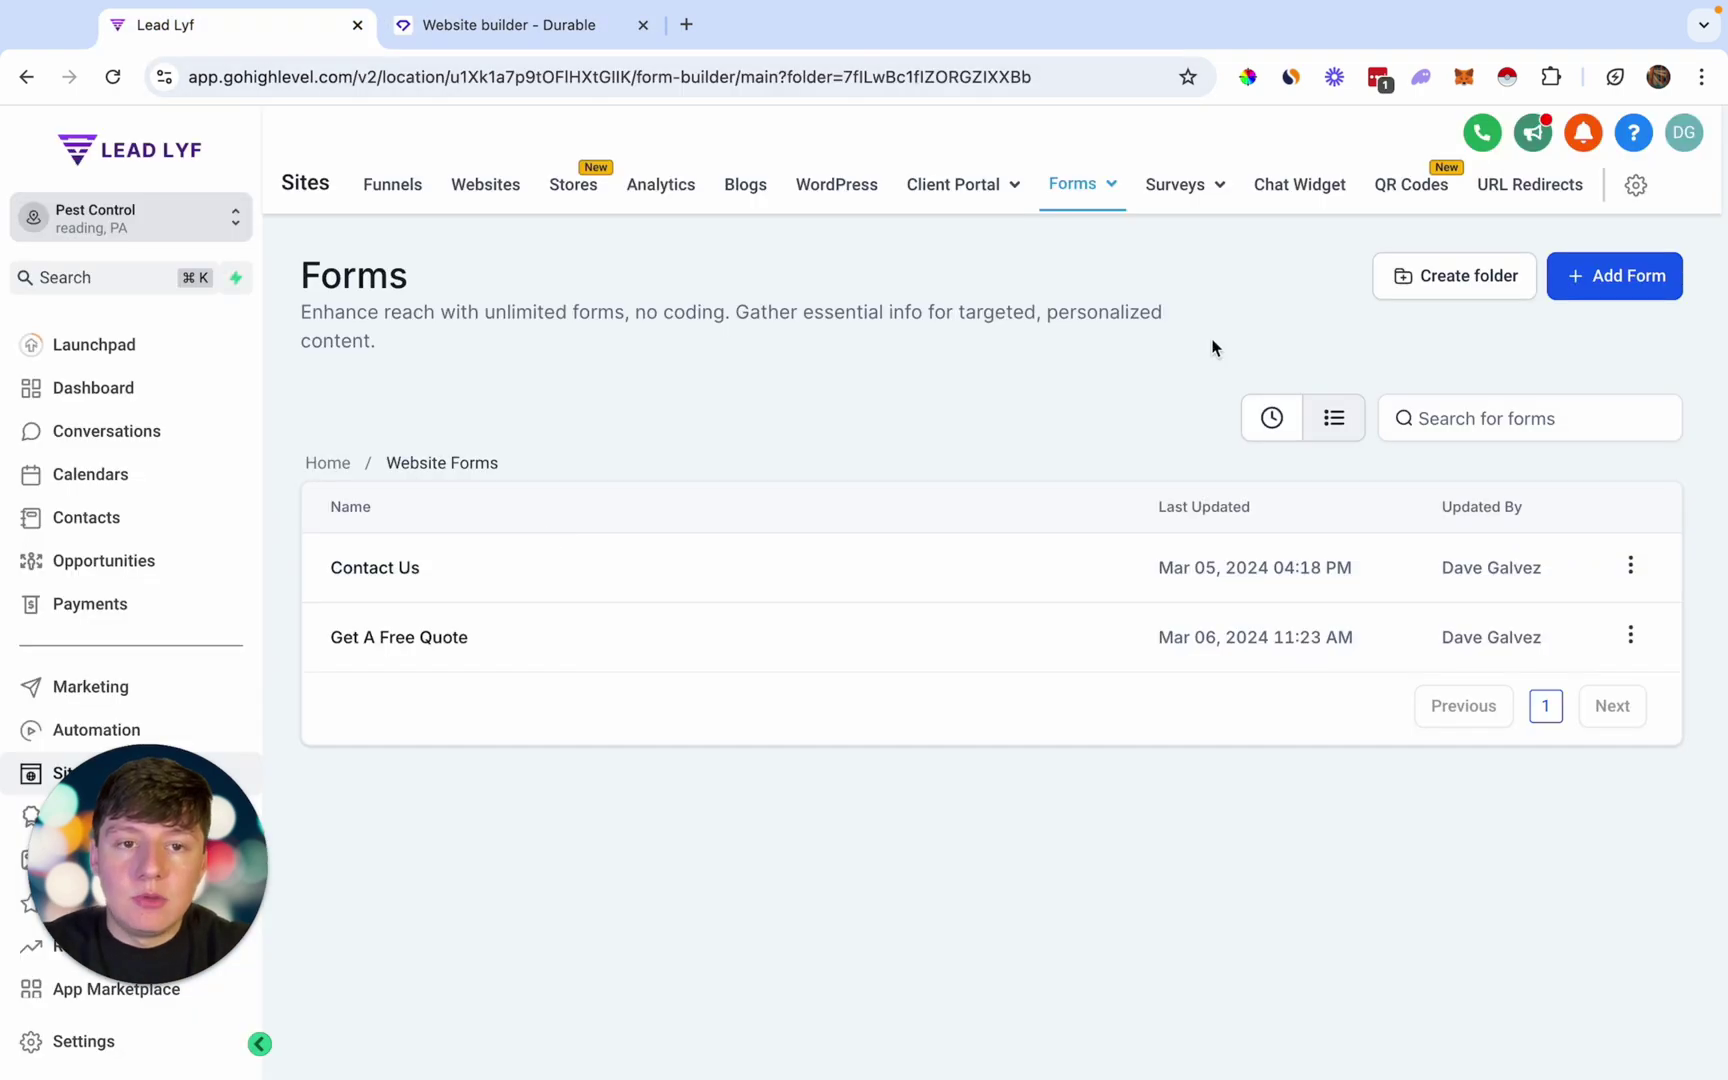
Create the new chat widget Chat Widget1 and select its entire install script.
left_click(1307, 189)
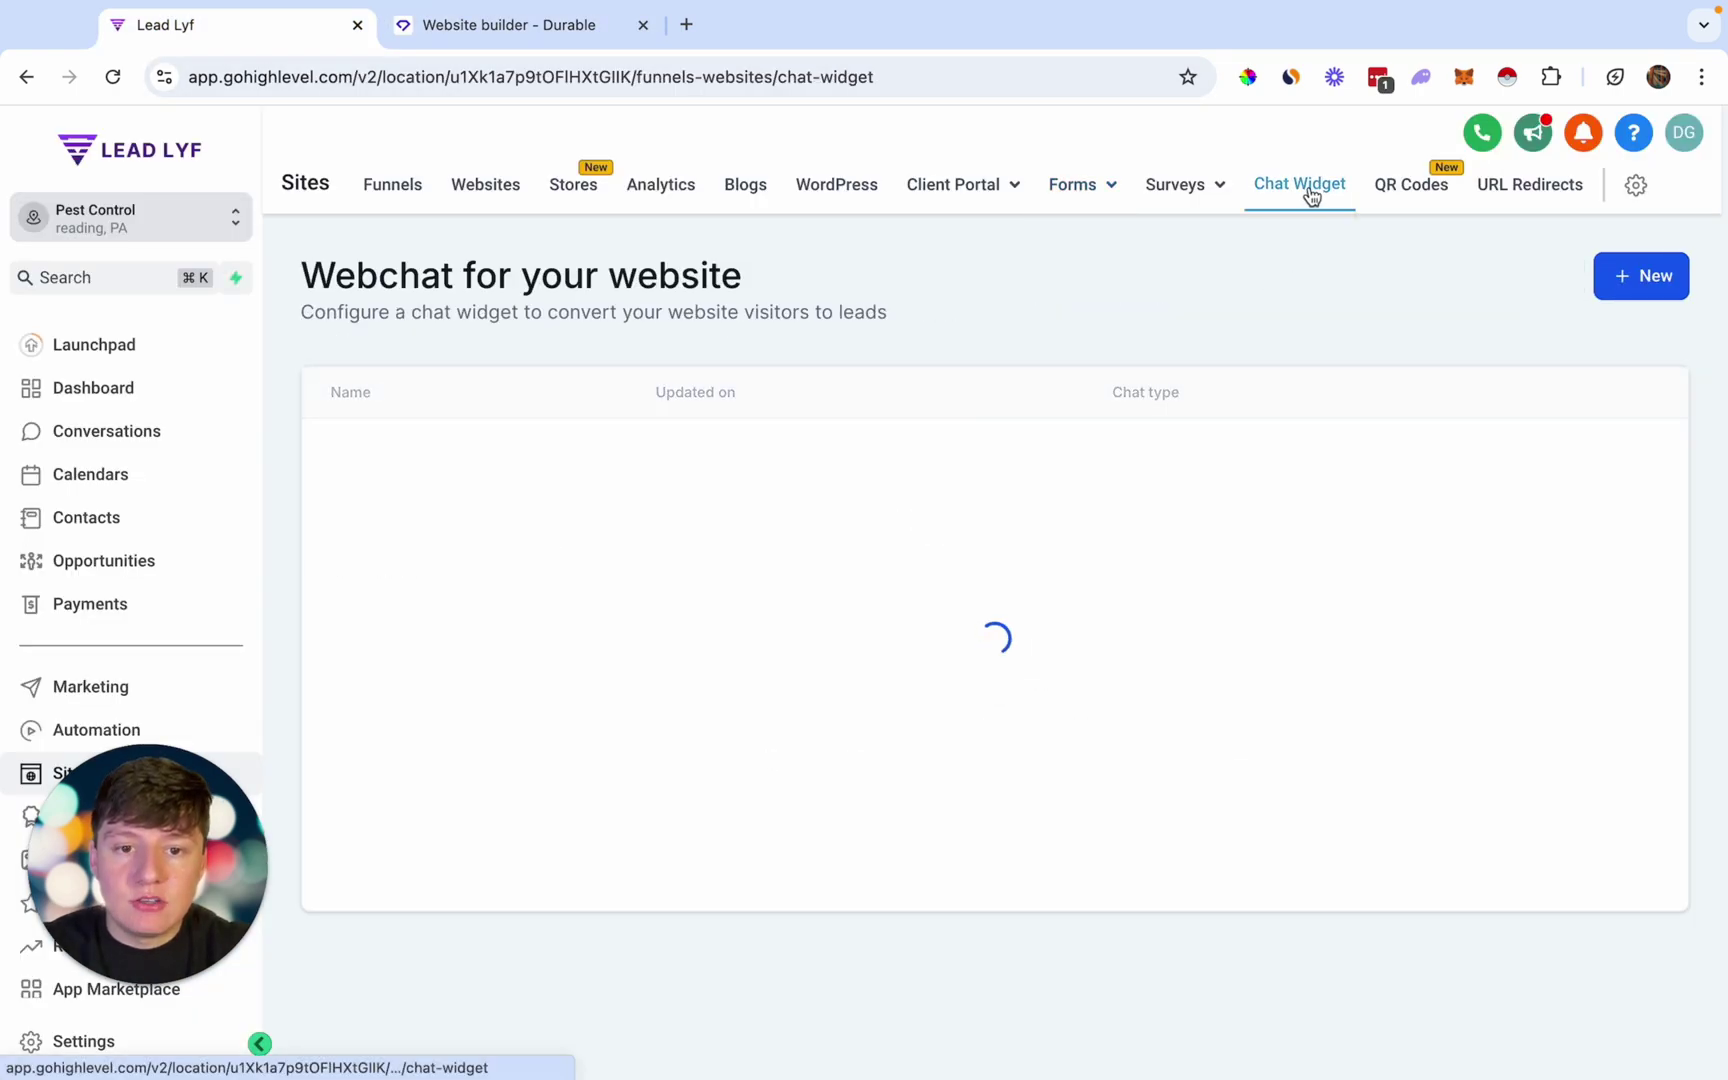
left_click(1003, 832)
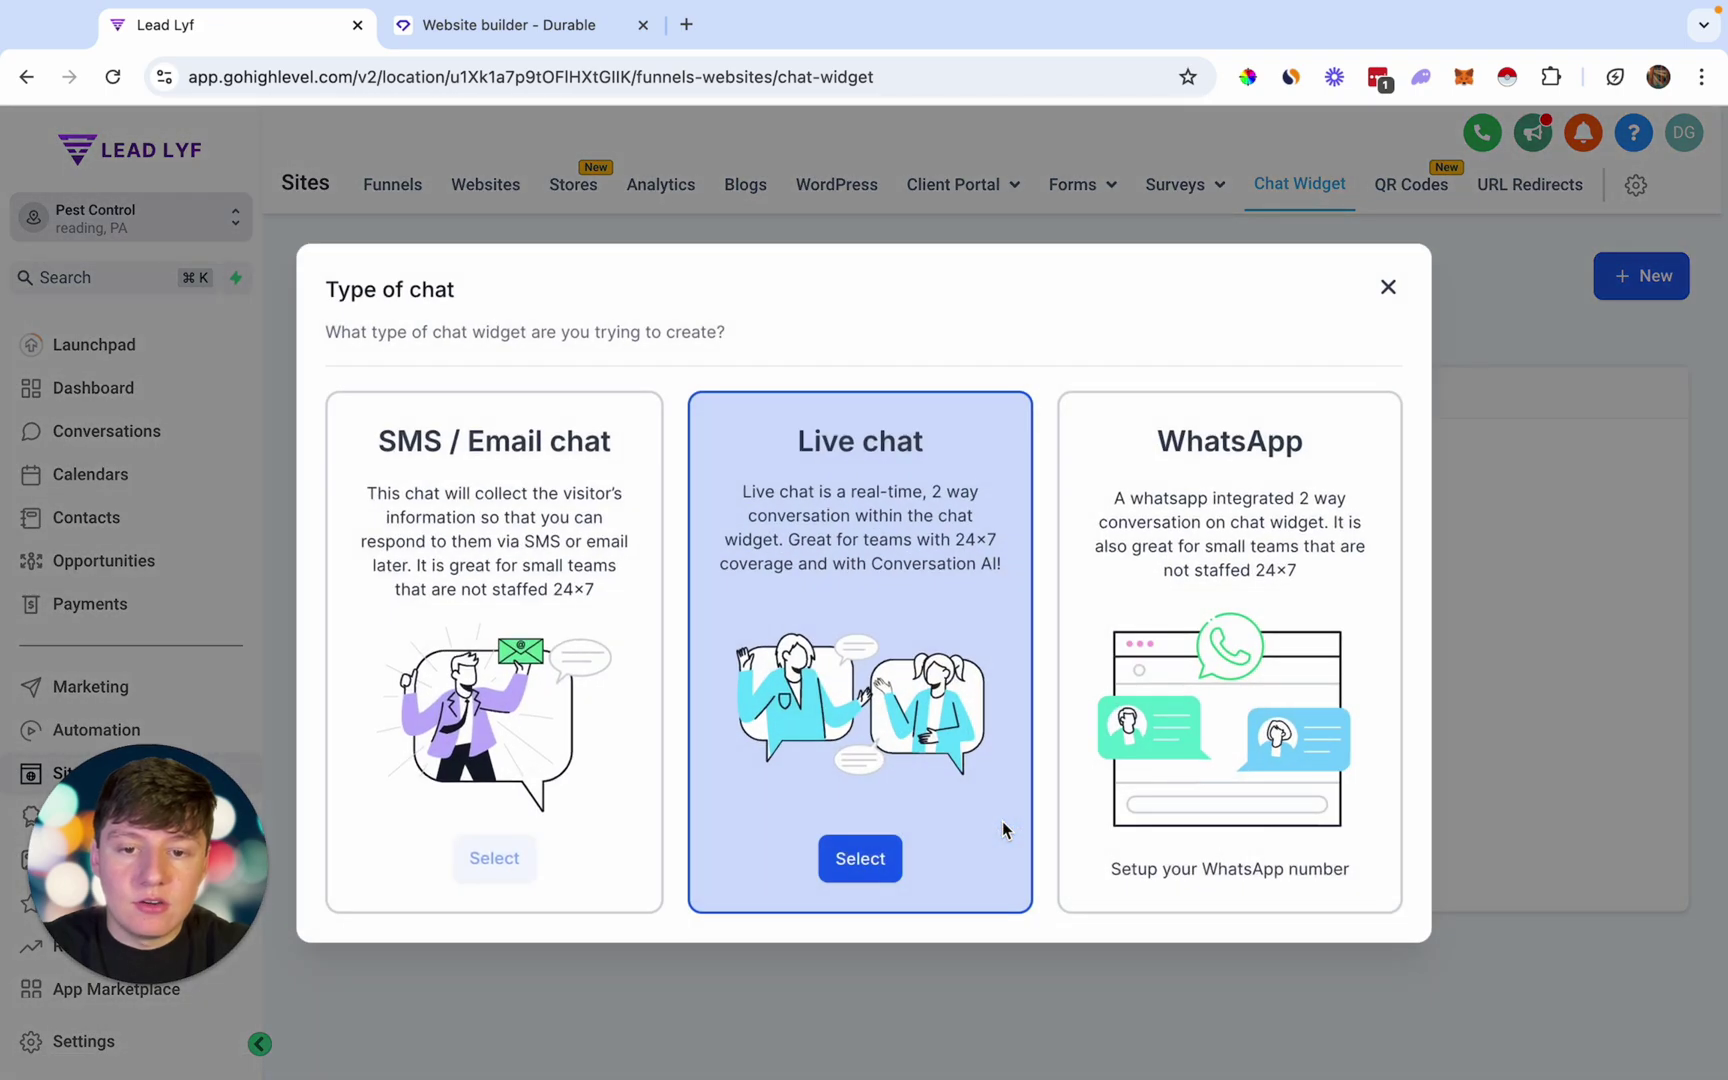
left_click(519, 859)
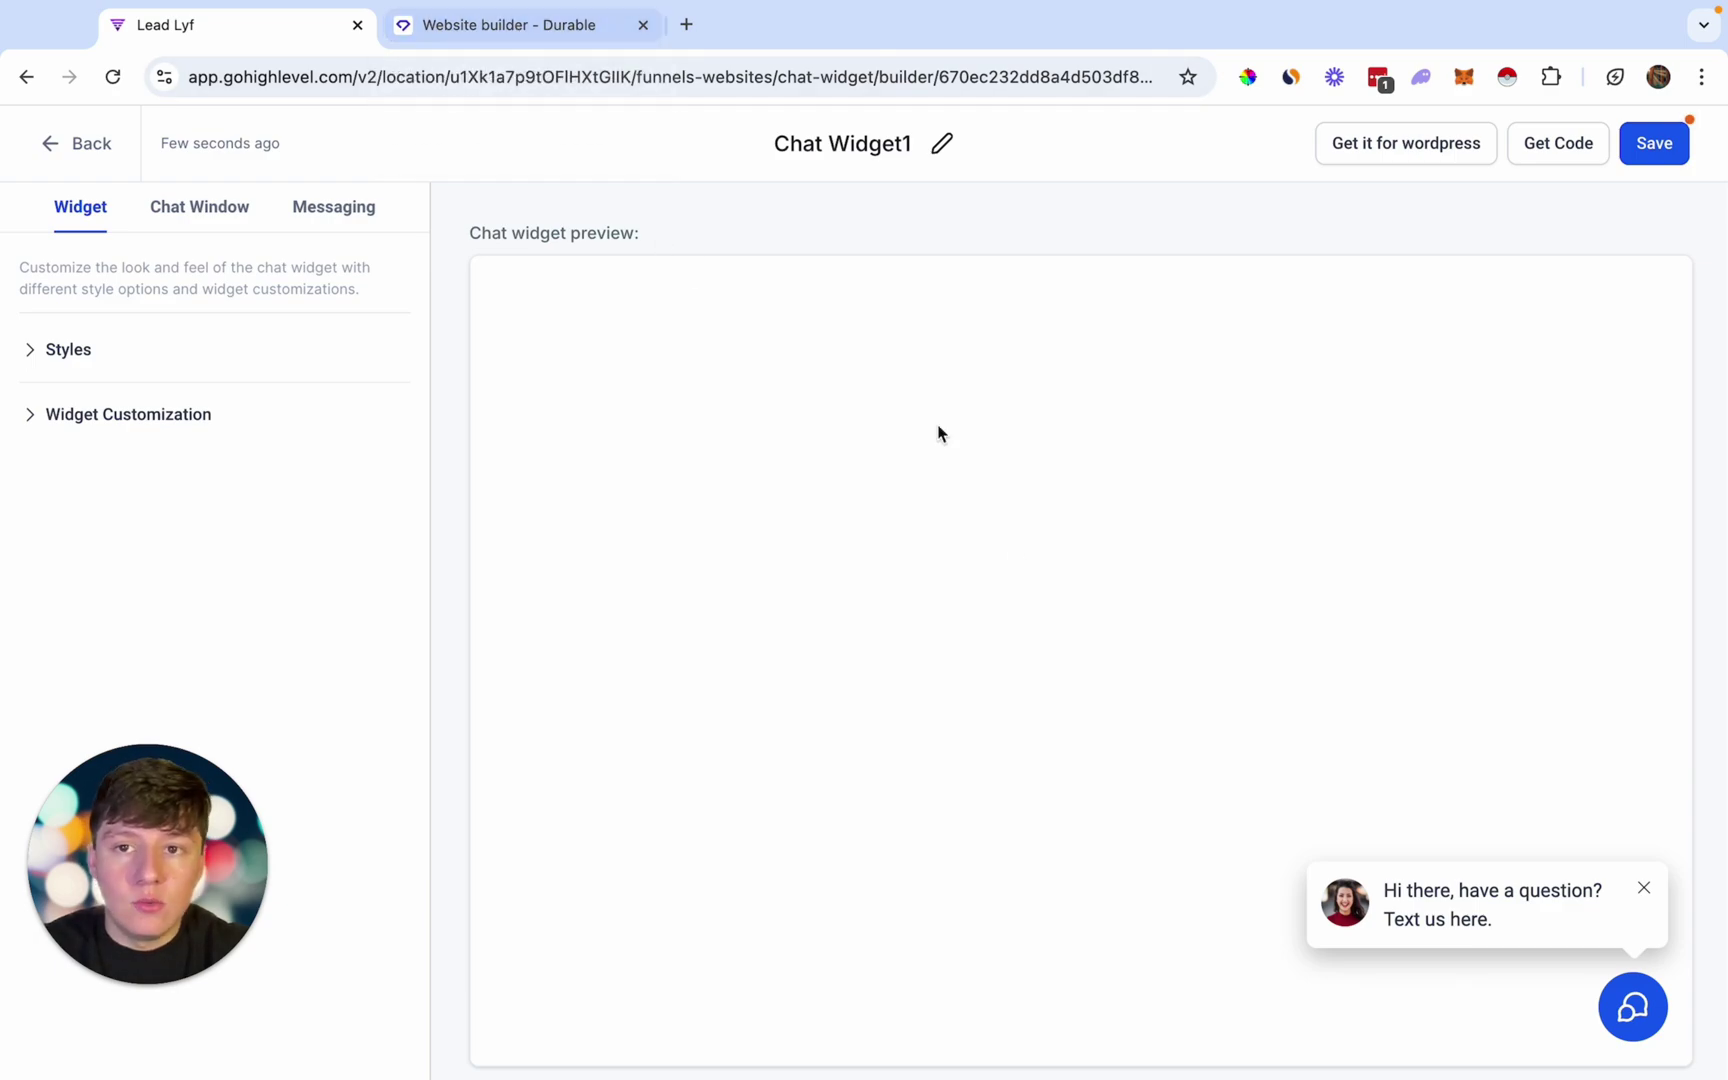
left_click(1565, 150)
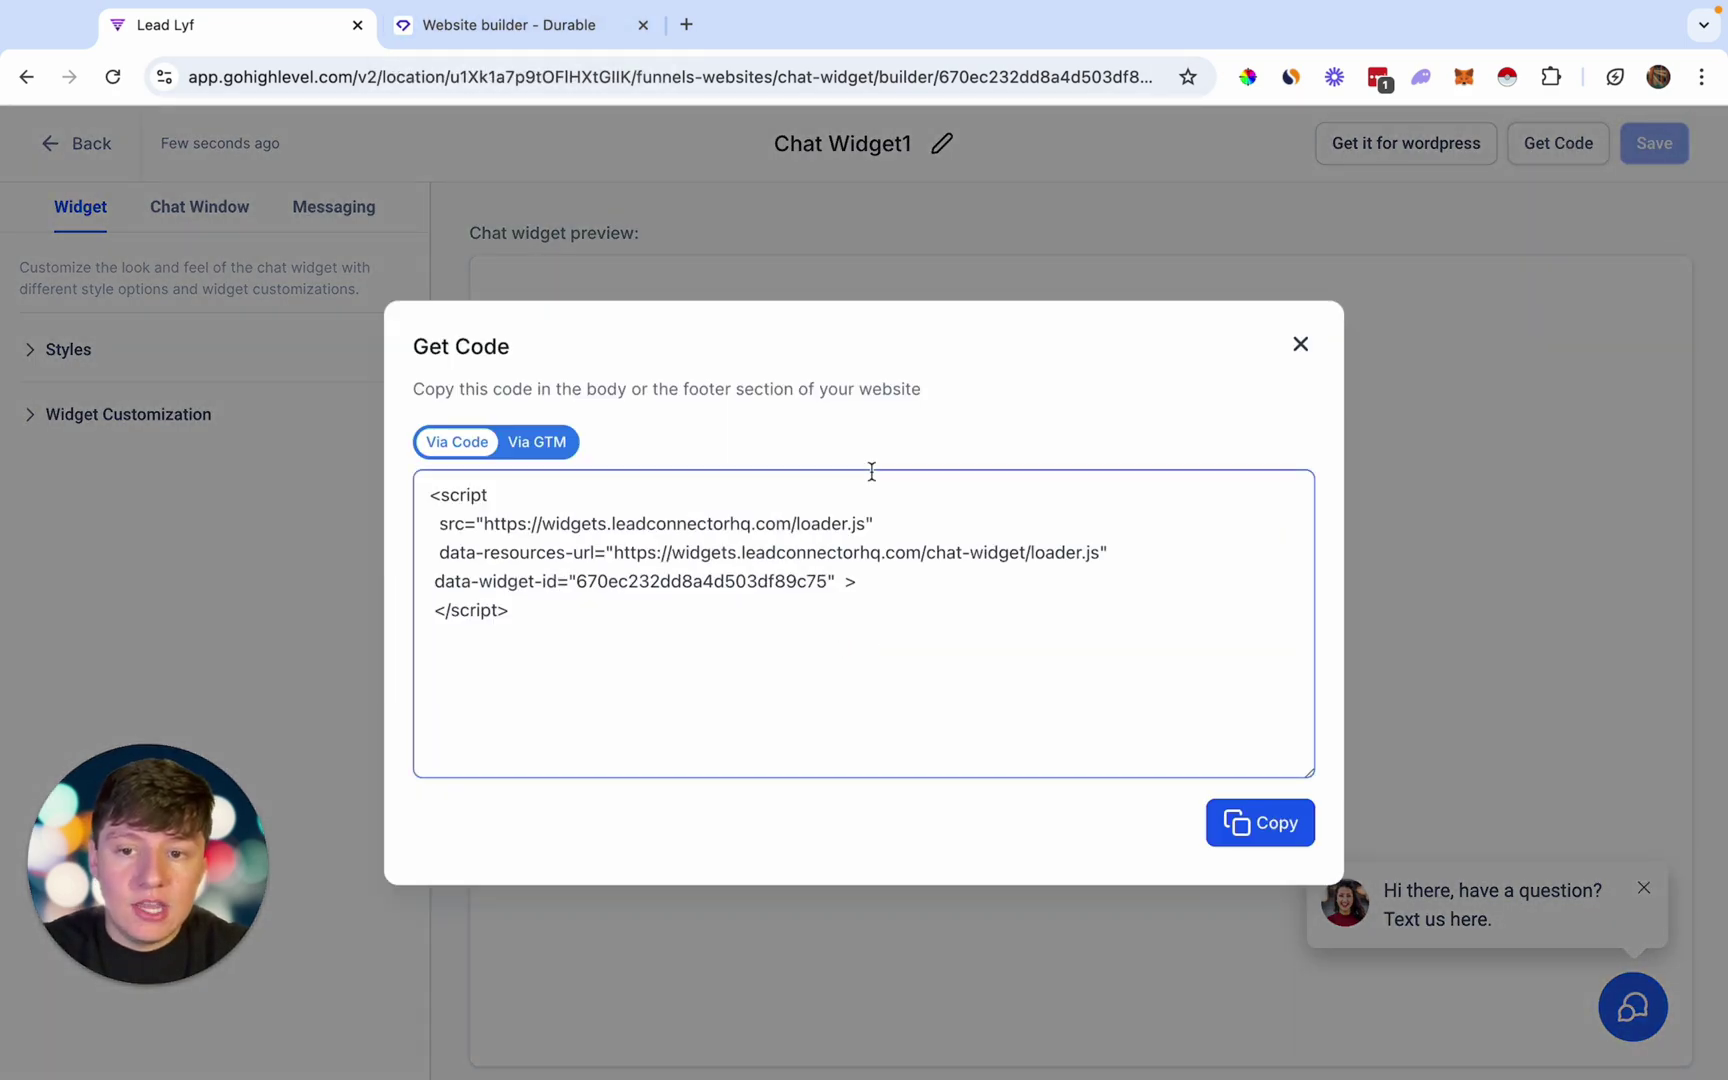
key("super+a")
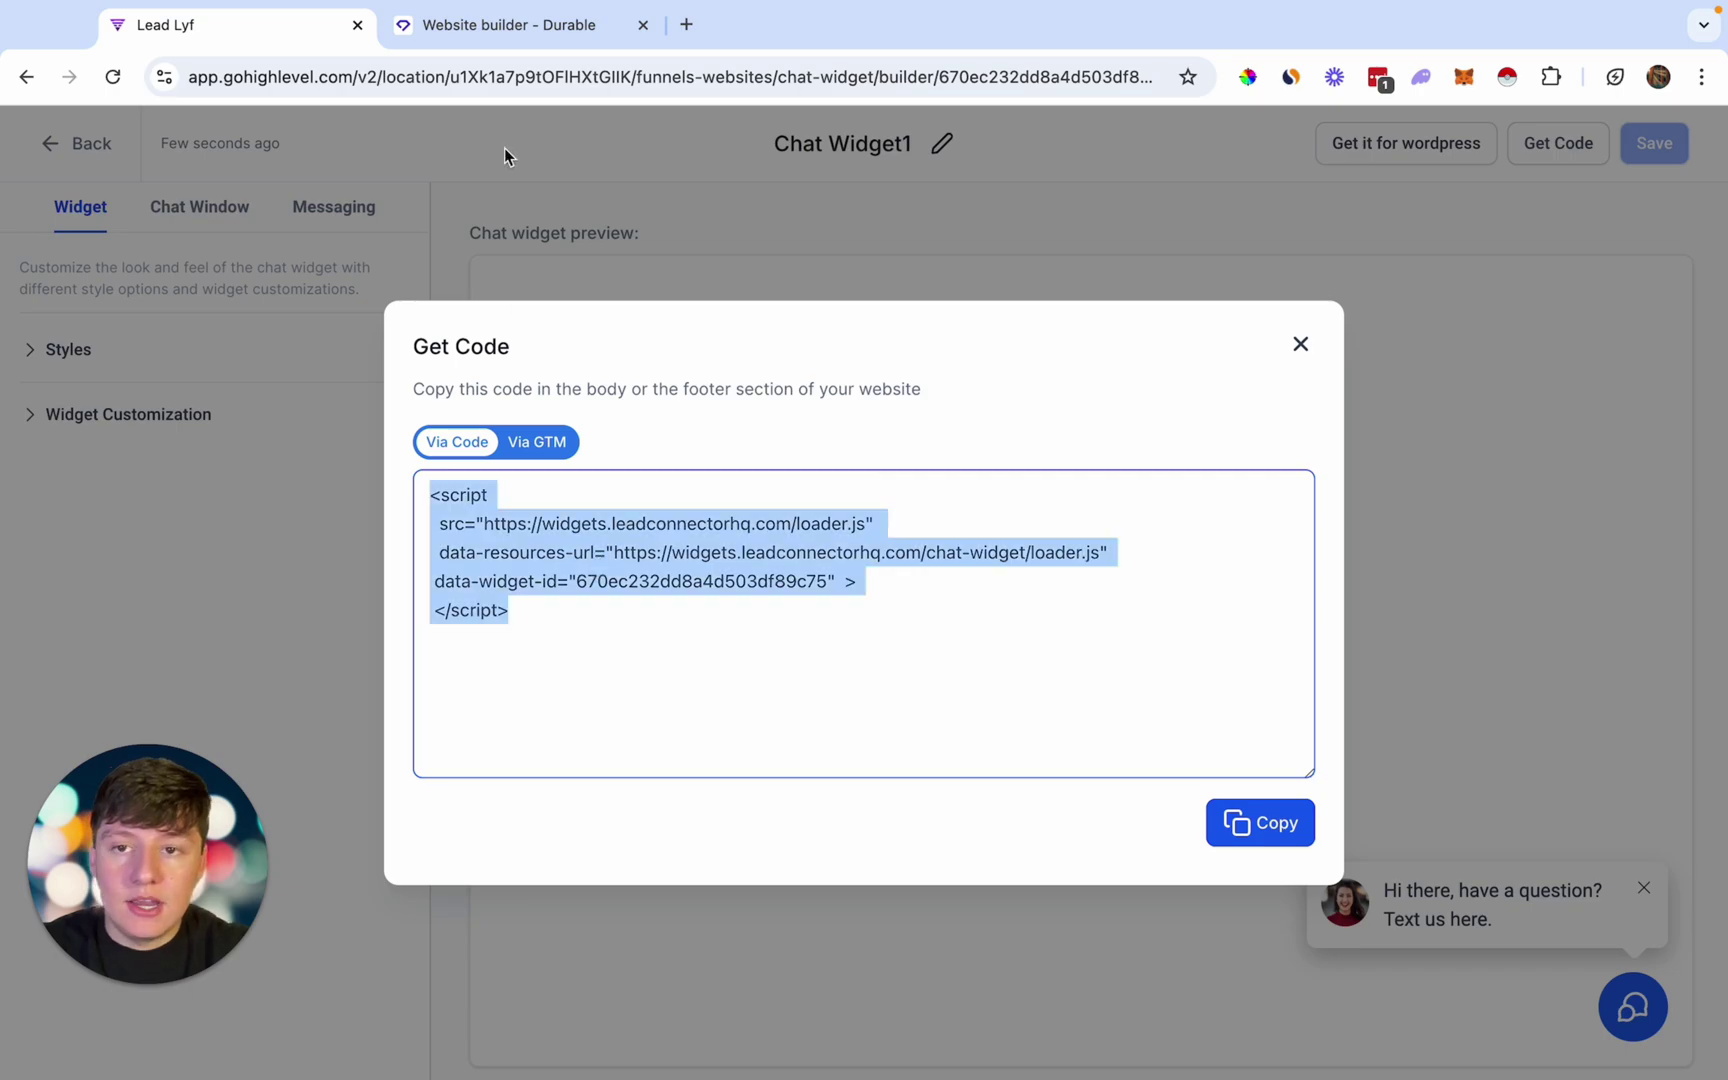
left_click(503, 33)
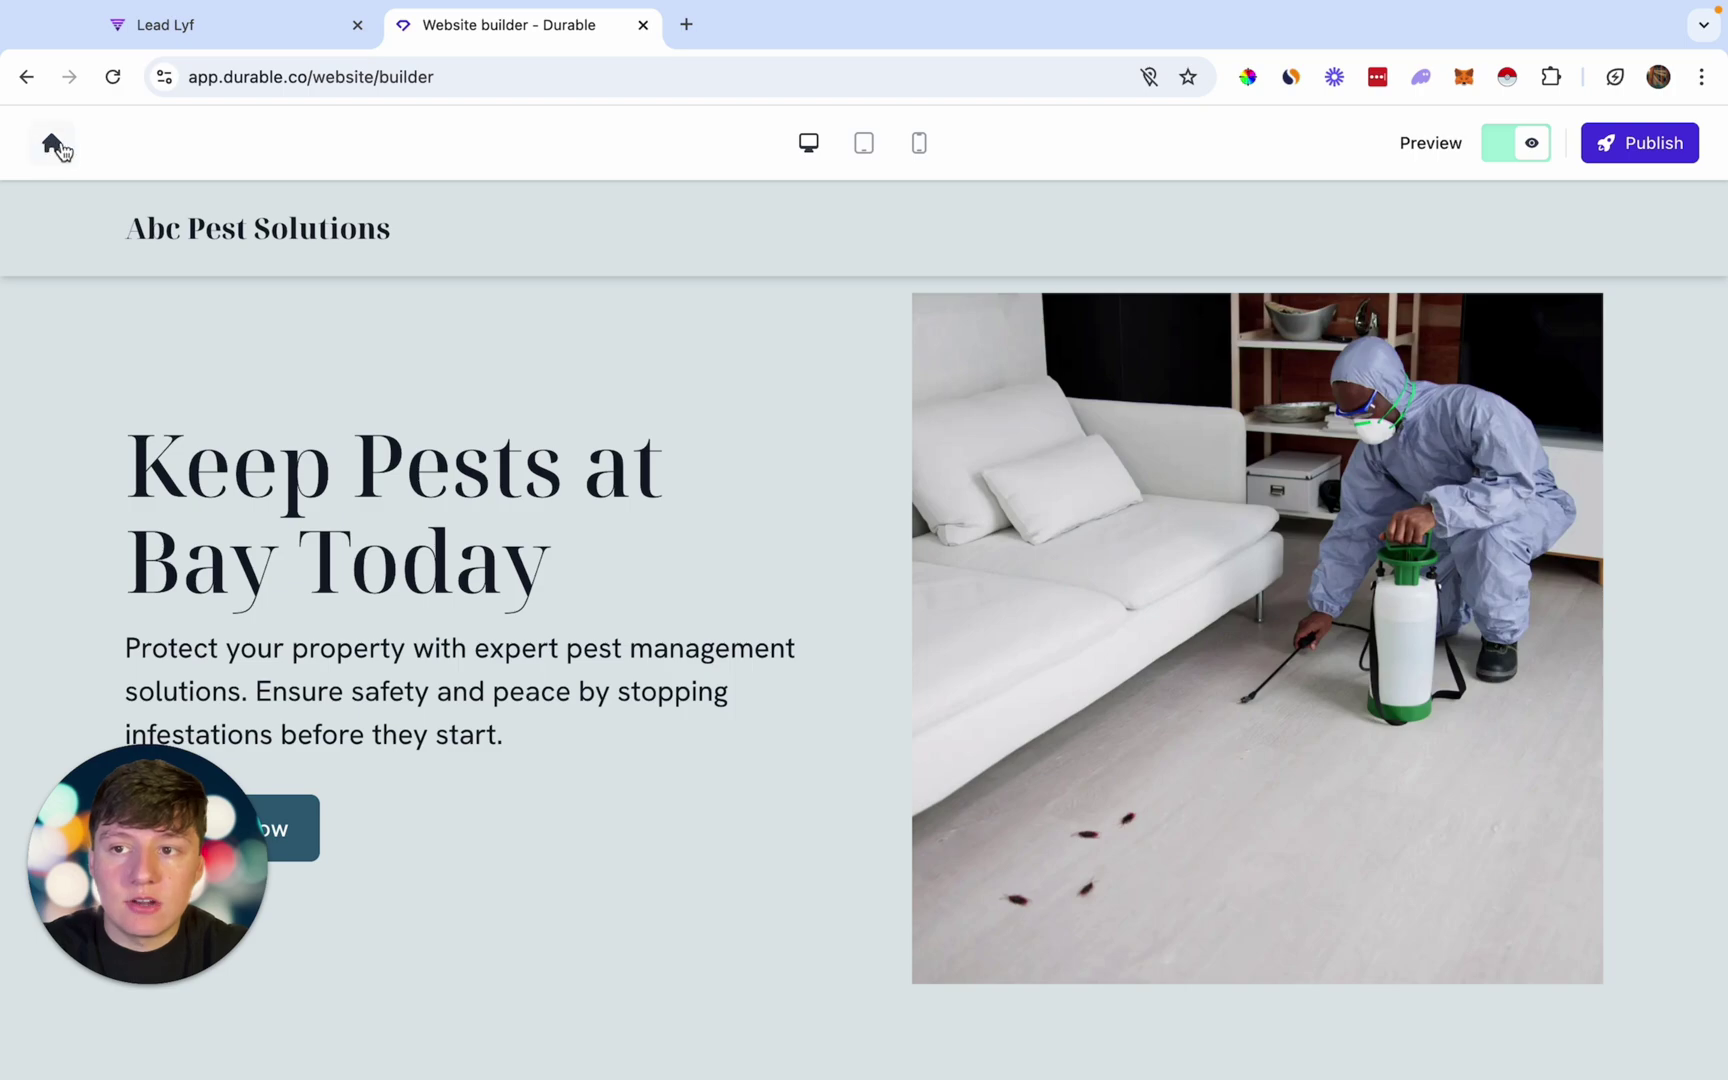
Paste the LeadConnector chat widget script into the site's Footer Code custom code and save.
left_click(55, 145)
left_click(93, 390)
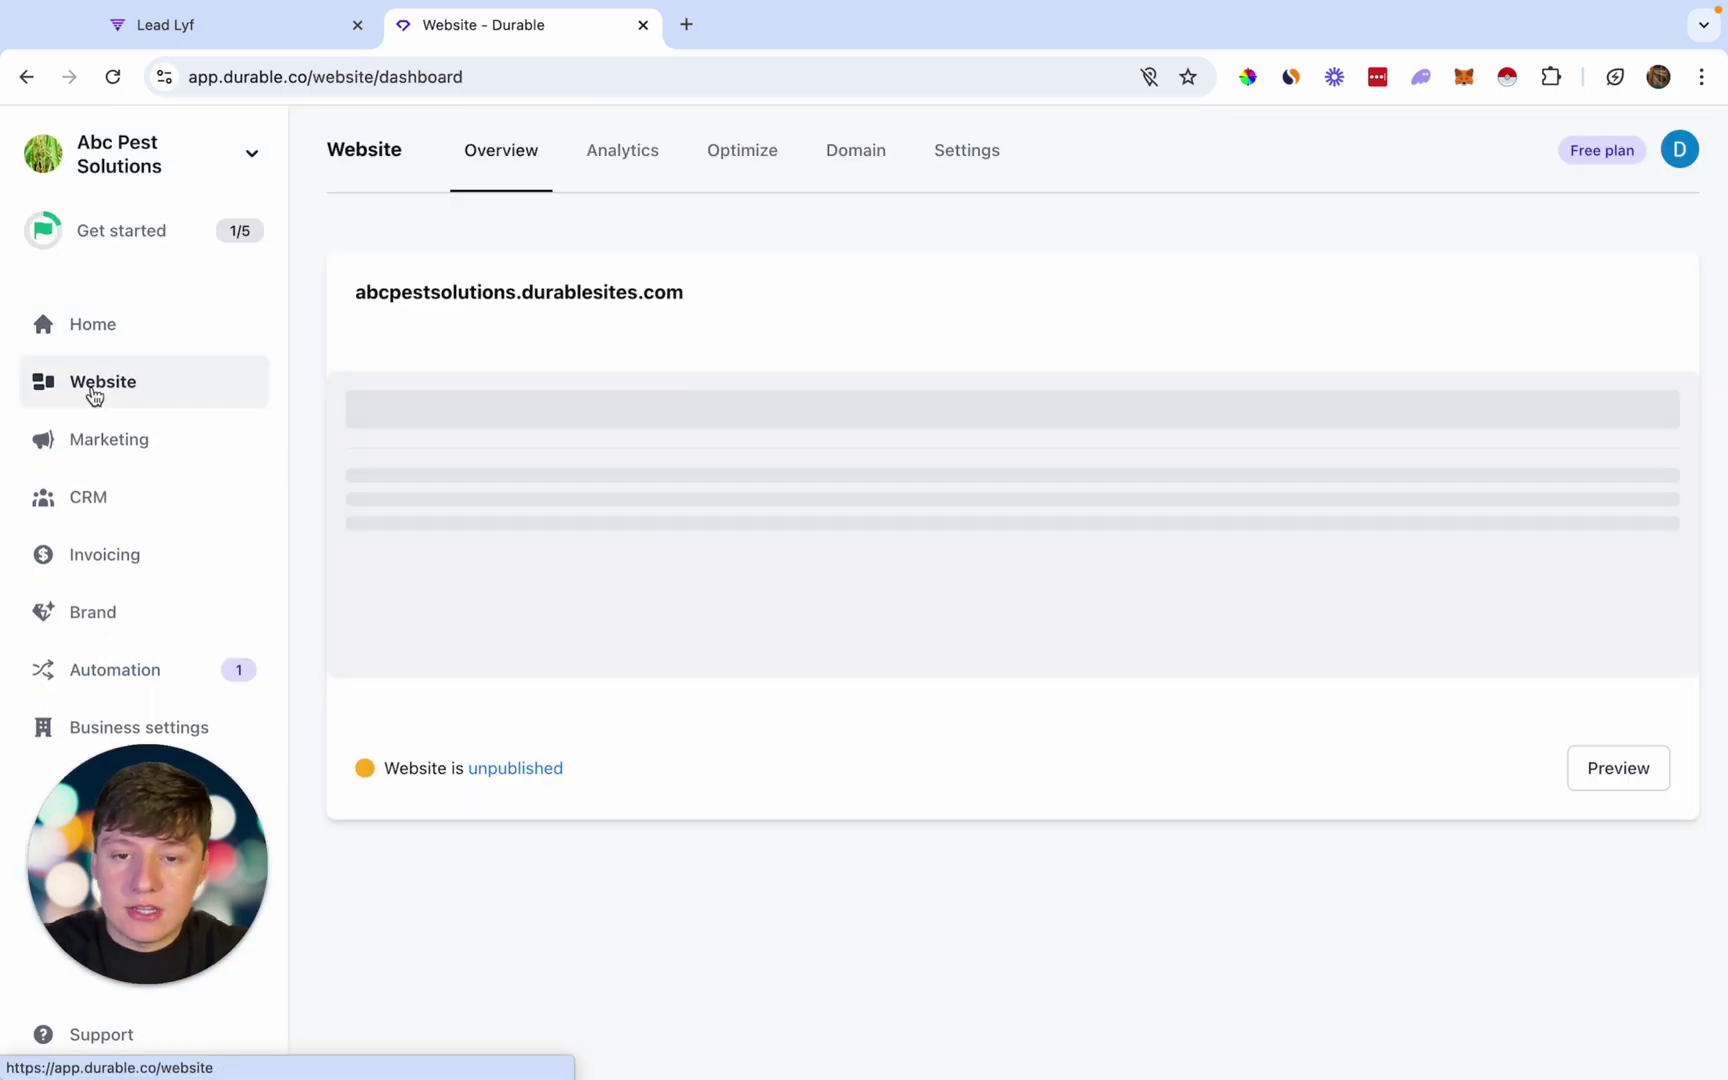
scroll(821, 809, "down", 5)
scroll(1099, 770, "up", 2)
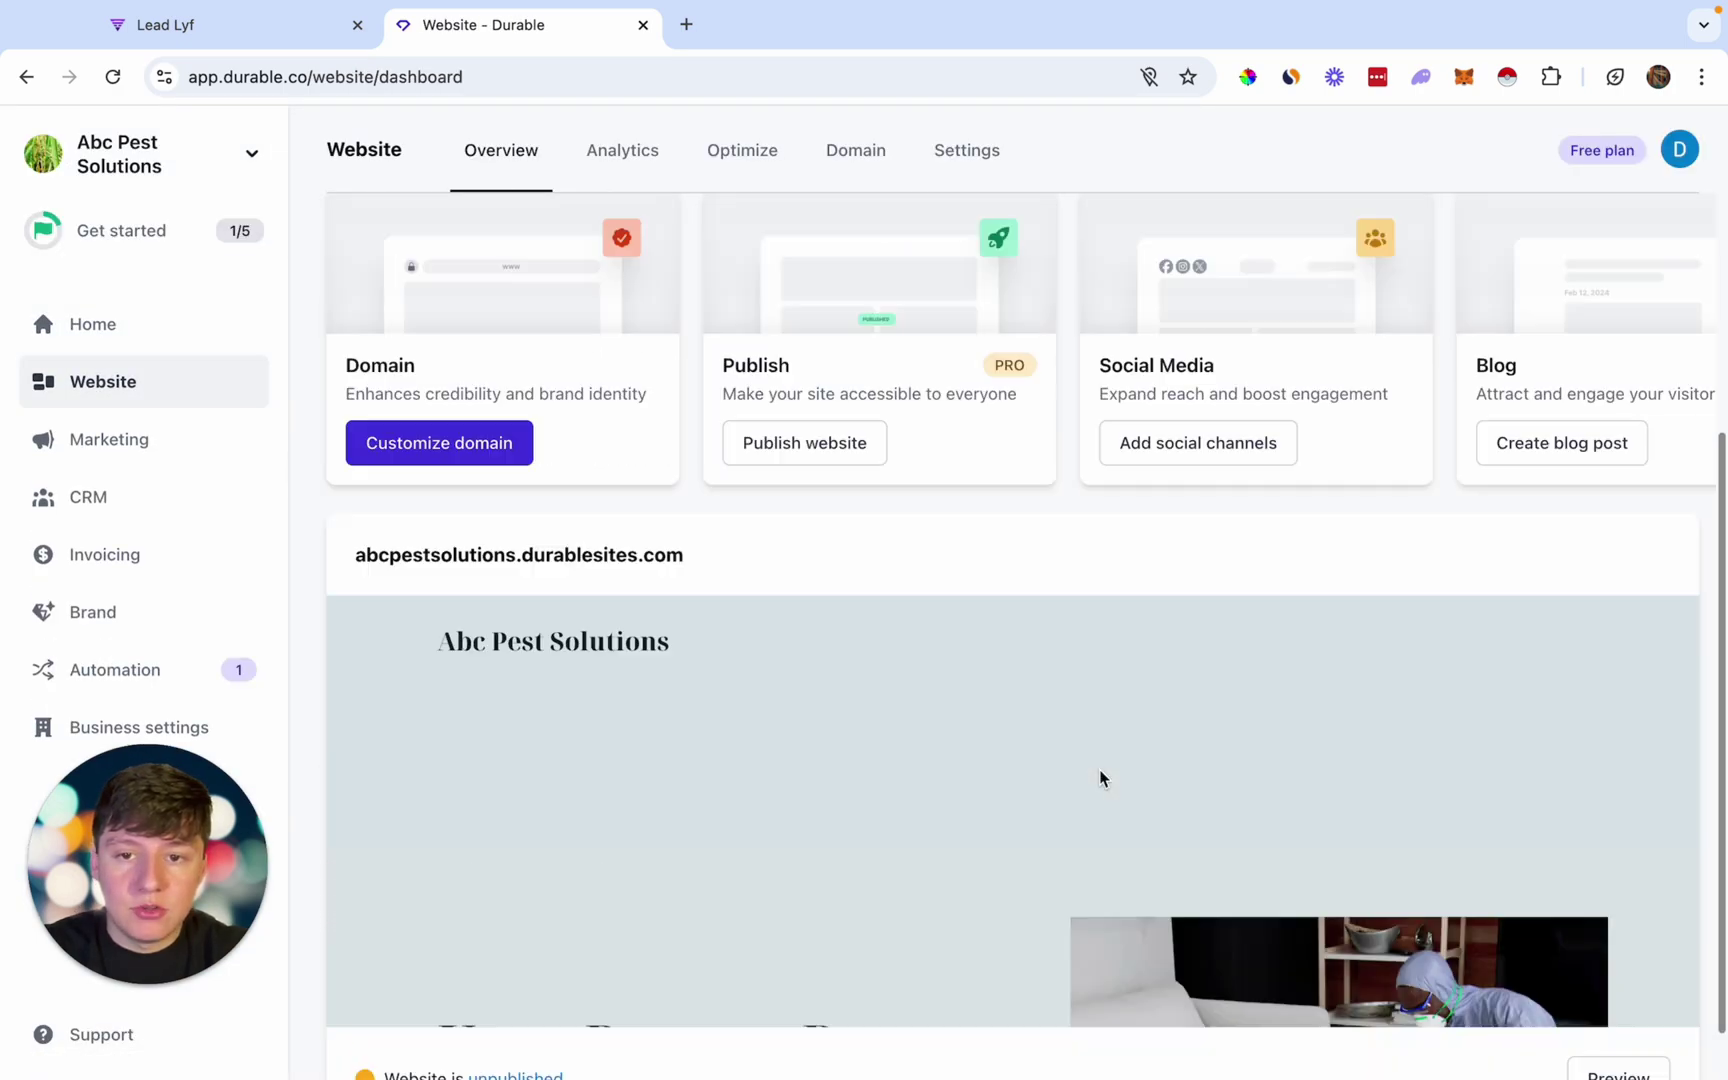
scroll(1099, 770, "up", 3)
left_click(970, 156)
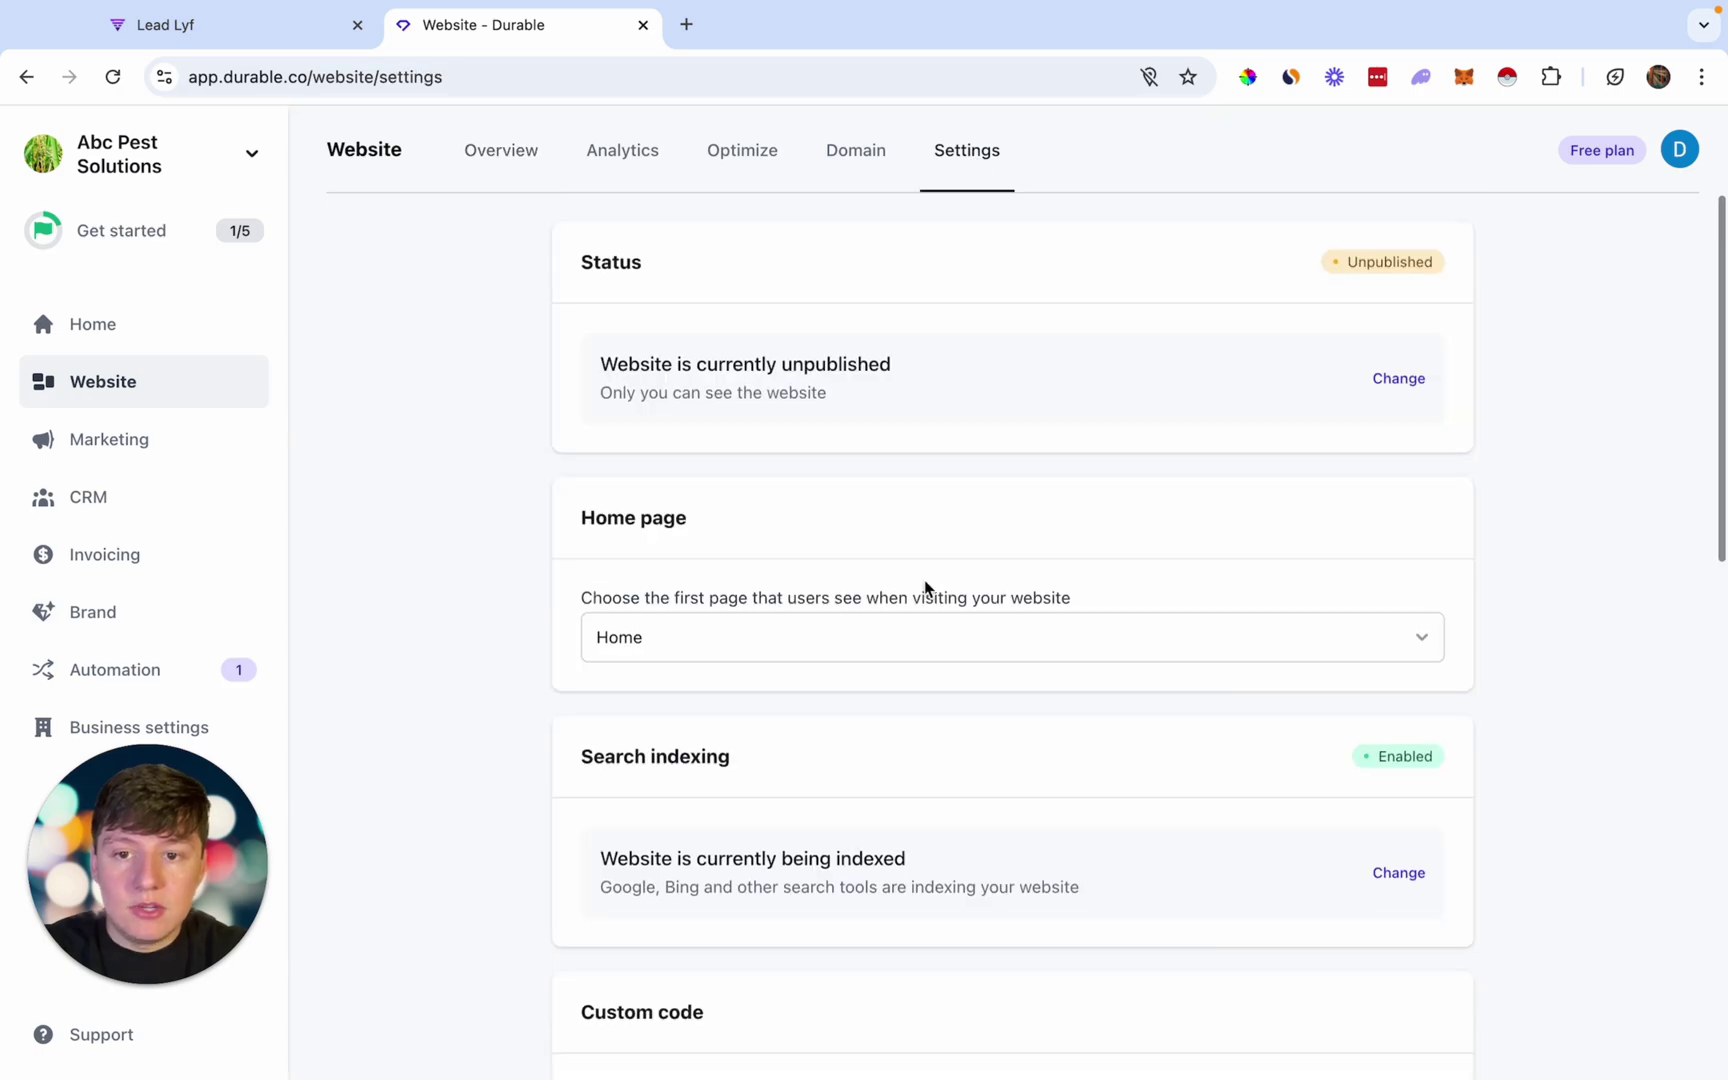
scroll(925, 588, "down", 8)
left_click(729, 715)
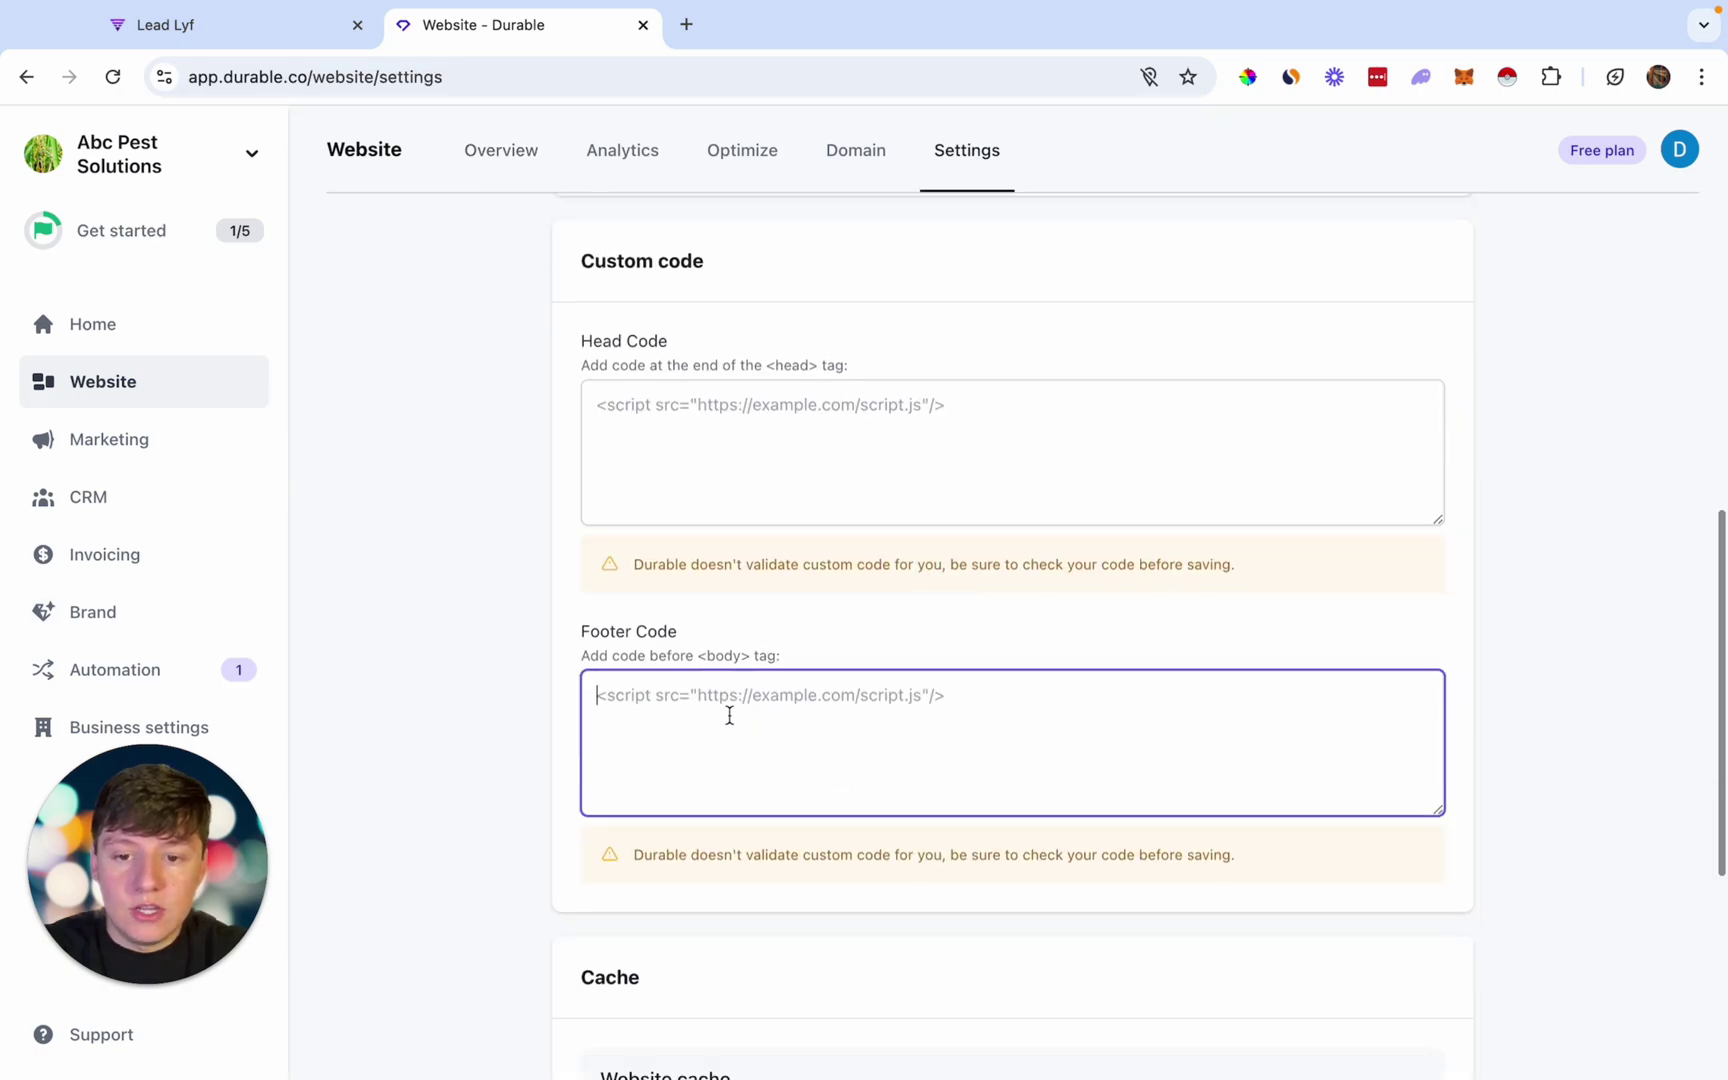
type("<script   src=\"https://widgets.leadconnectorhq.com/loader.js\"   data-resources-url=\"https://widgets.leadconnectorhq.com/chat-widget/loader.js\"  data-widget-id=\"670ec232dd8a4d503df89c75\"  >  </script>")
left_click(1655, 1037)
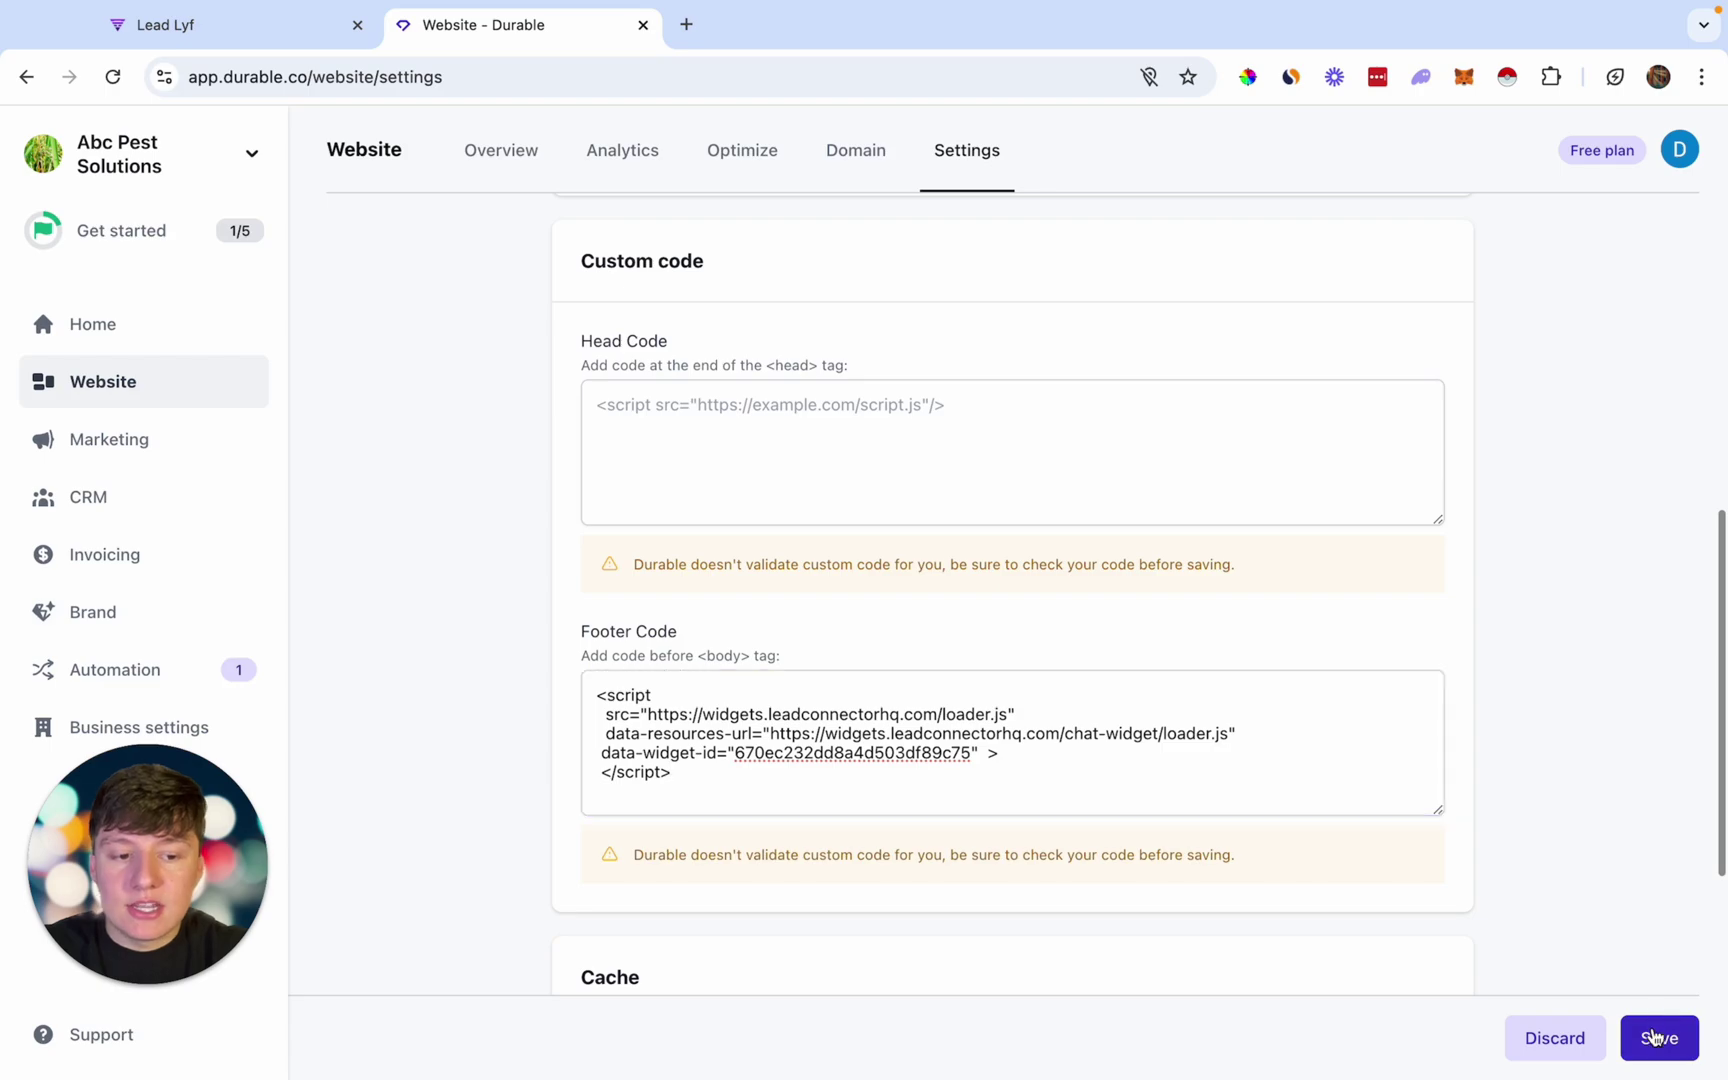
scroll(1018, 482, "up", 8)
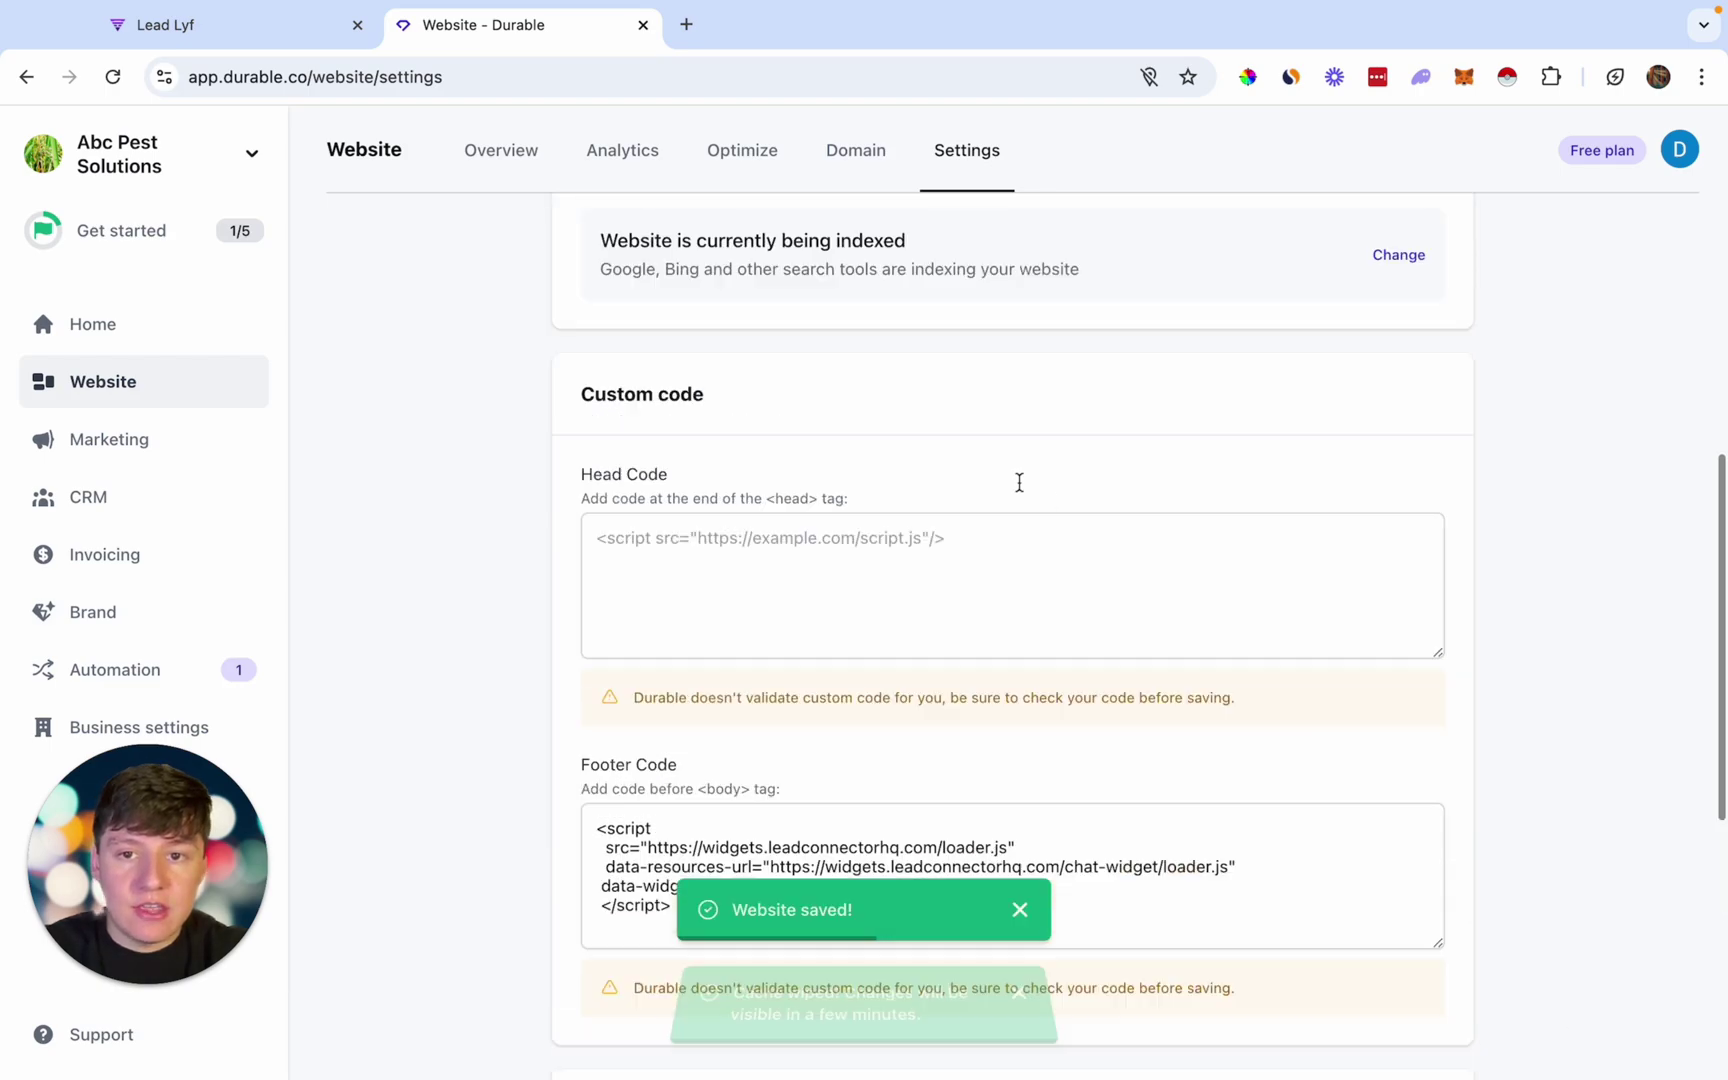
left_click(501, 158)
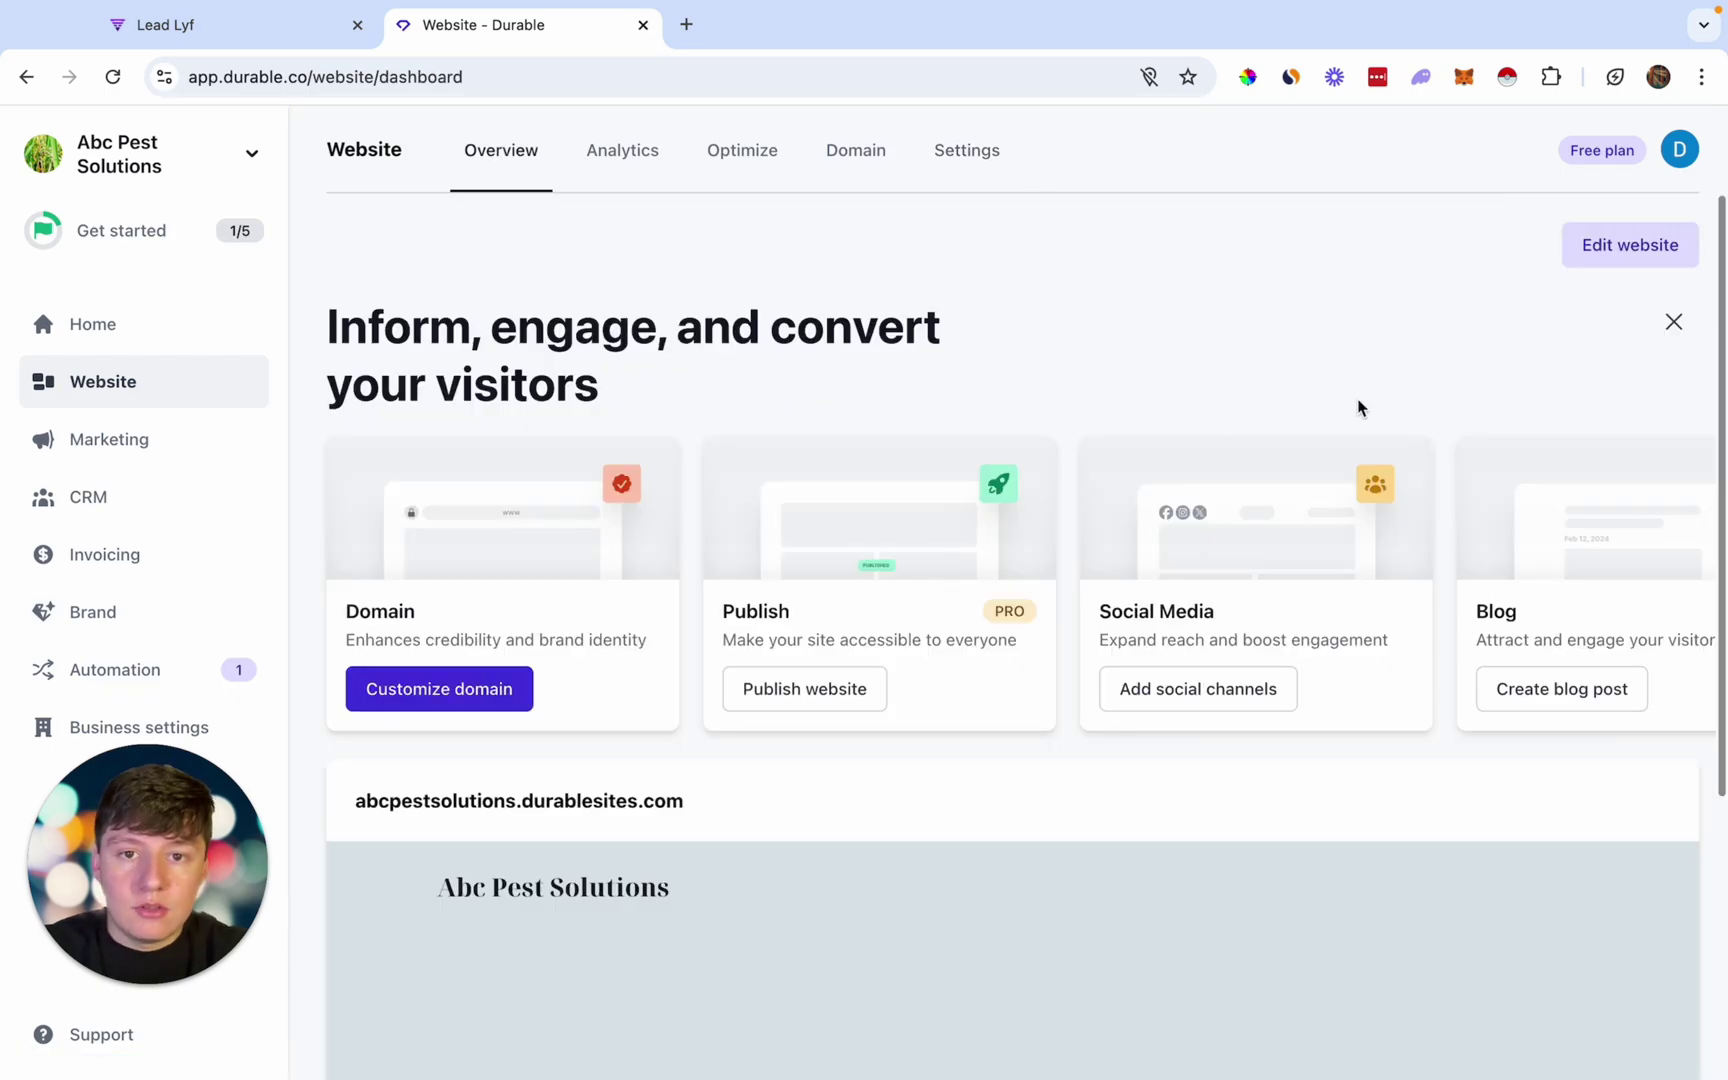
Preview the site and open the Lead Lyf chat panel showing Name, Phone and Message fields.
left_click(1628, 260)
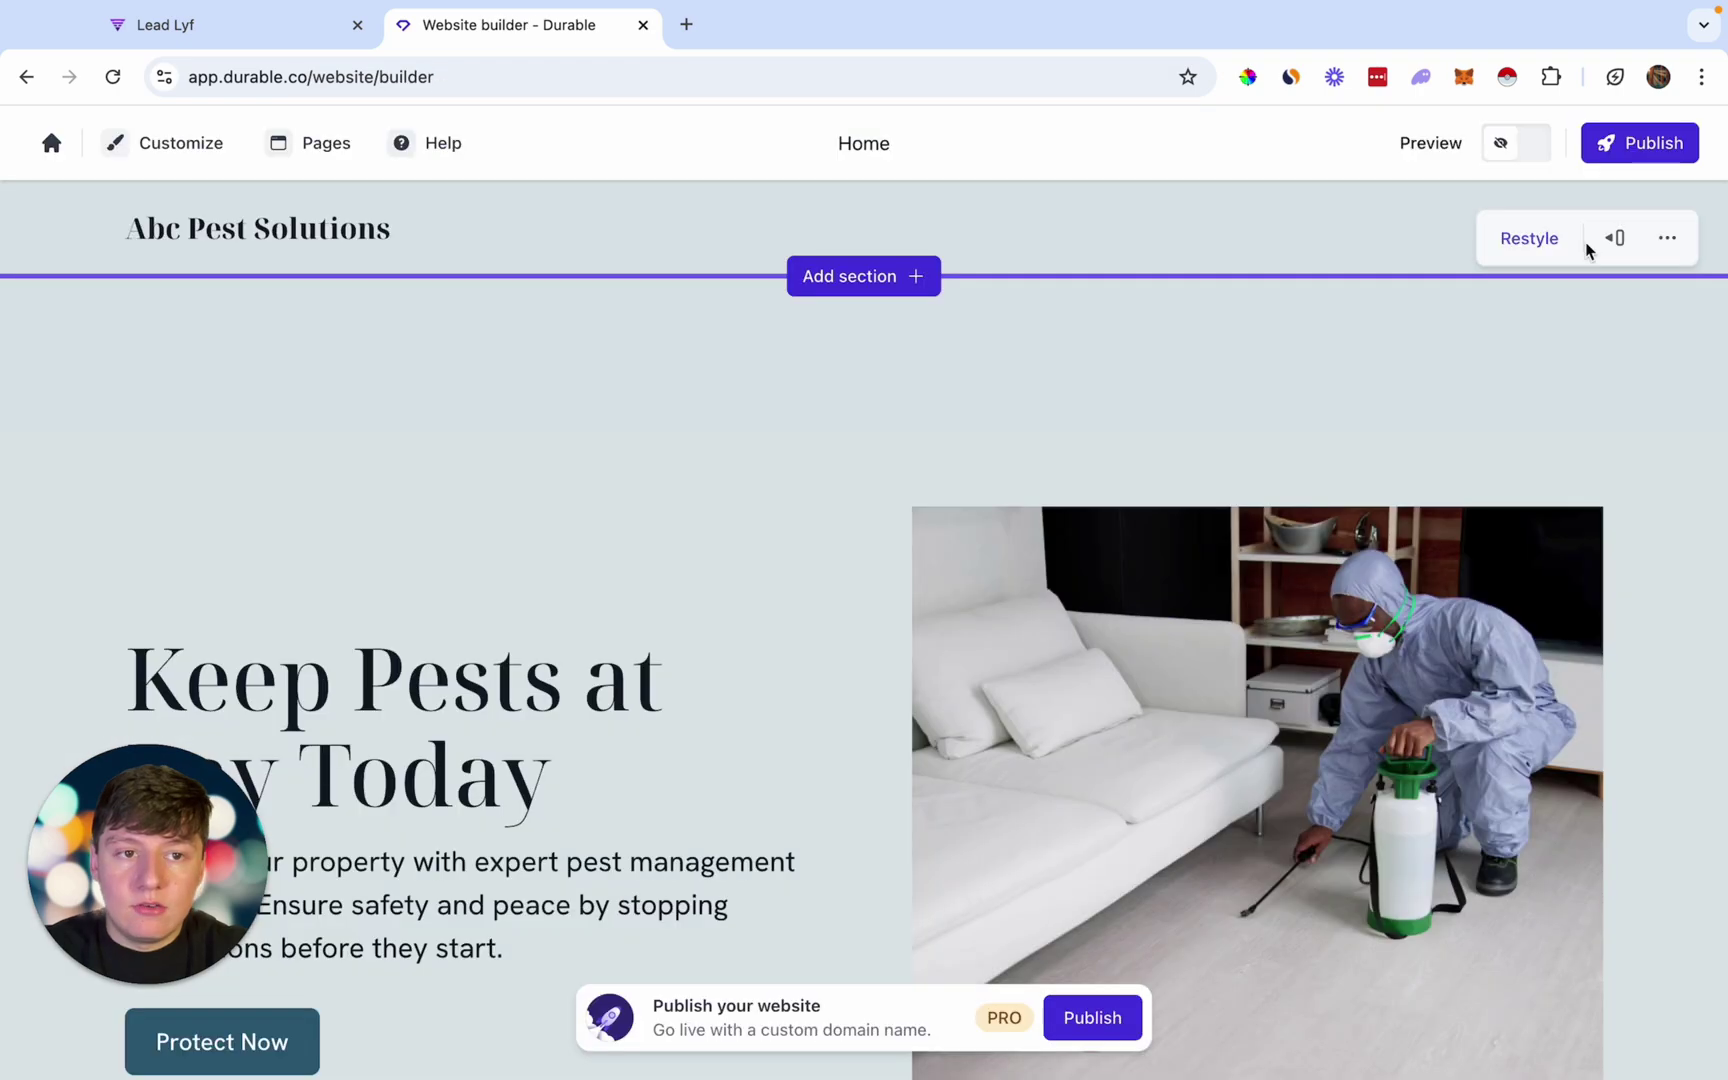
left_click(1516, 156)
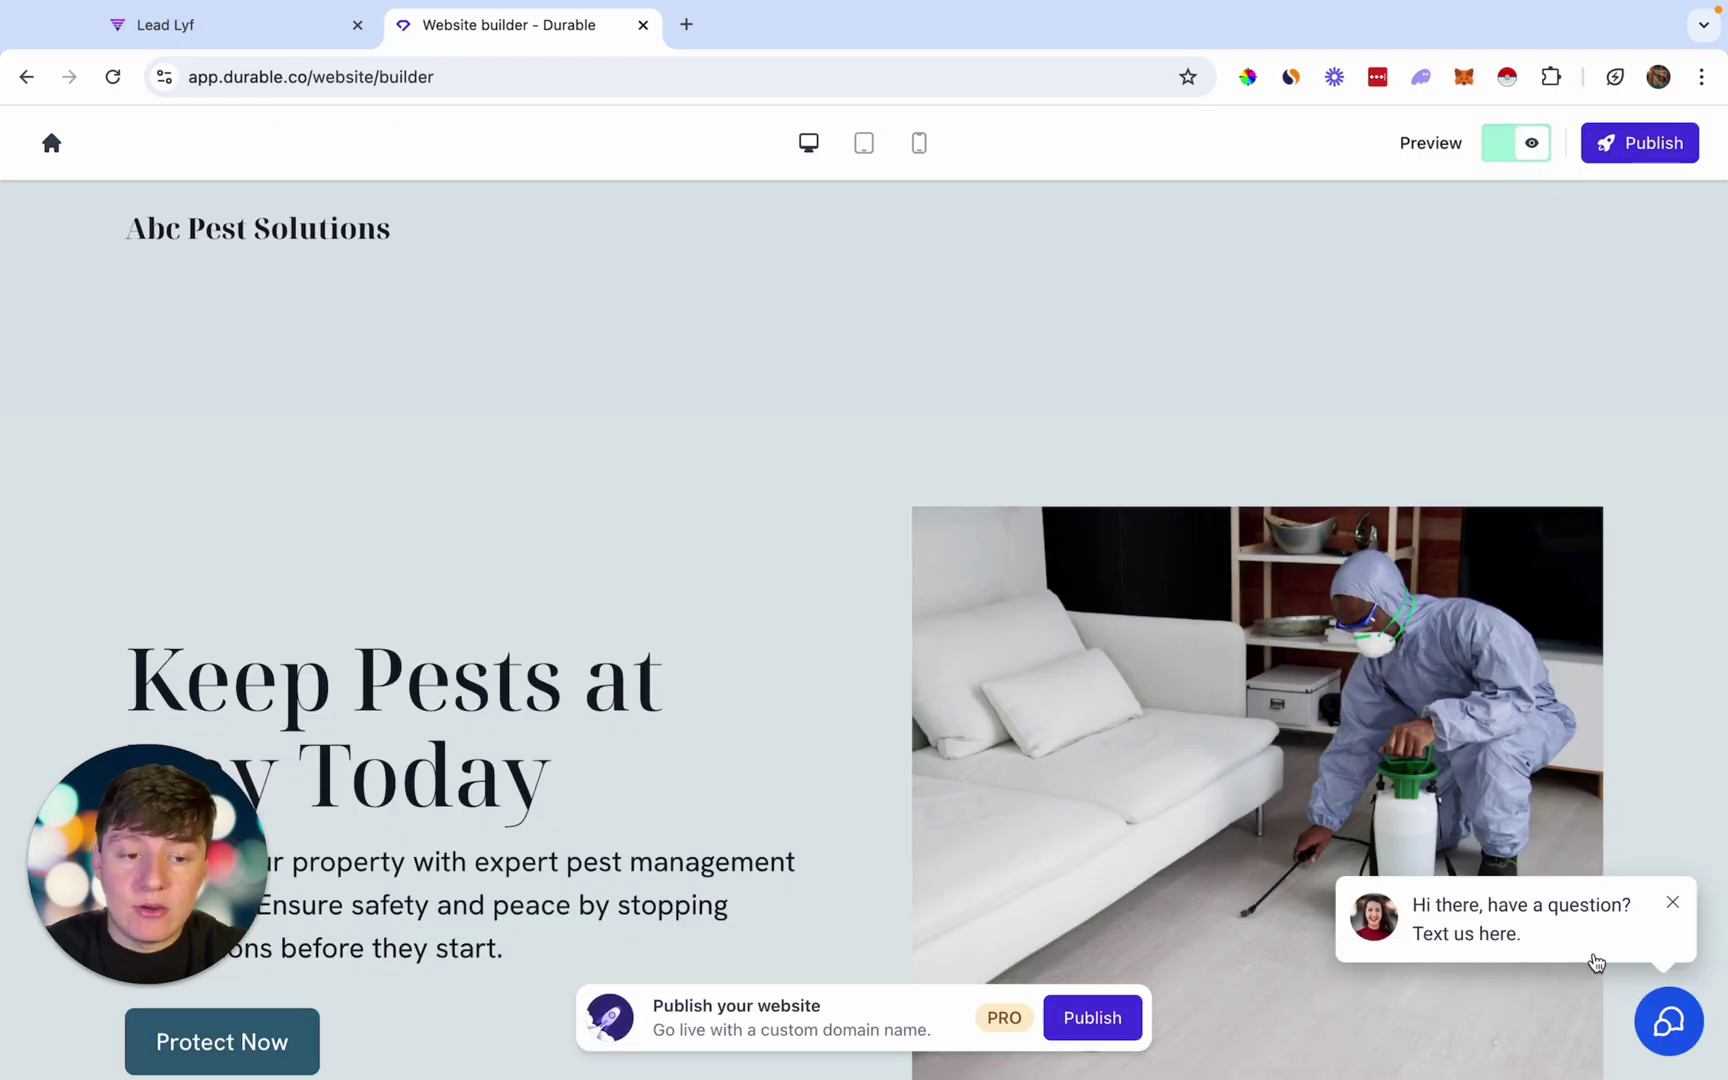
left_click(1665, 995)
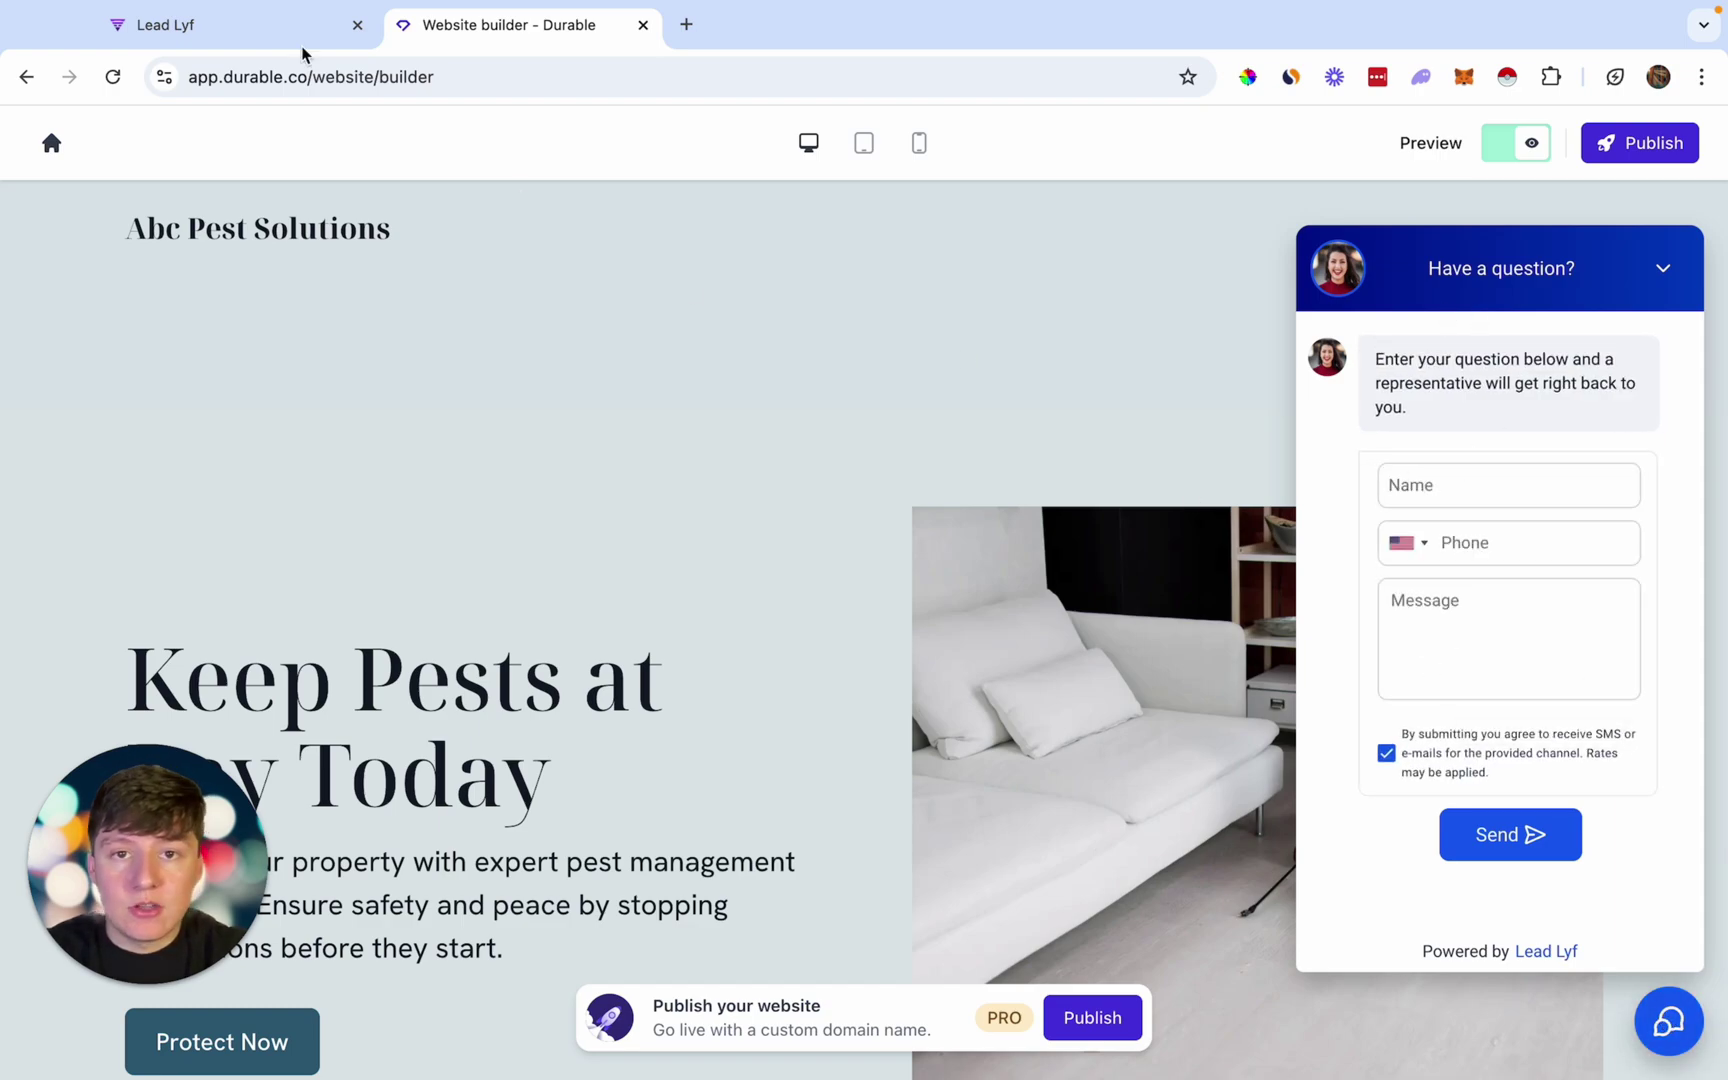
left_click(276, 28)
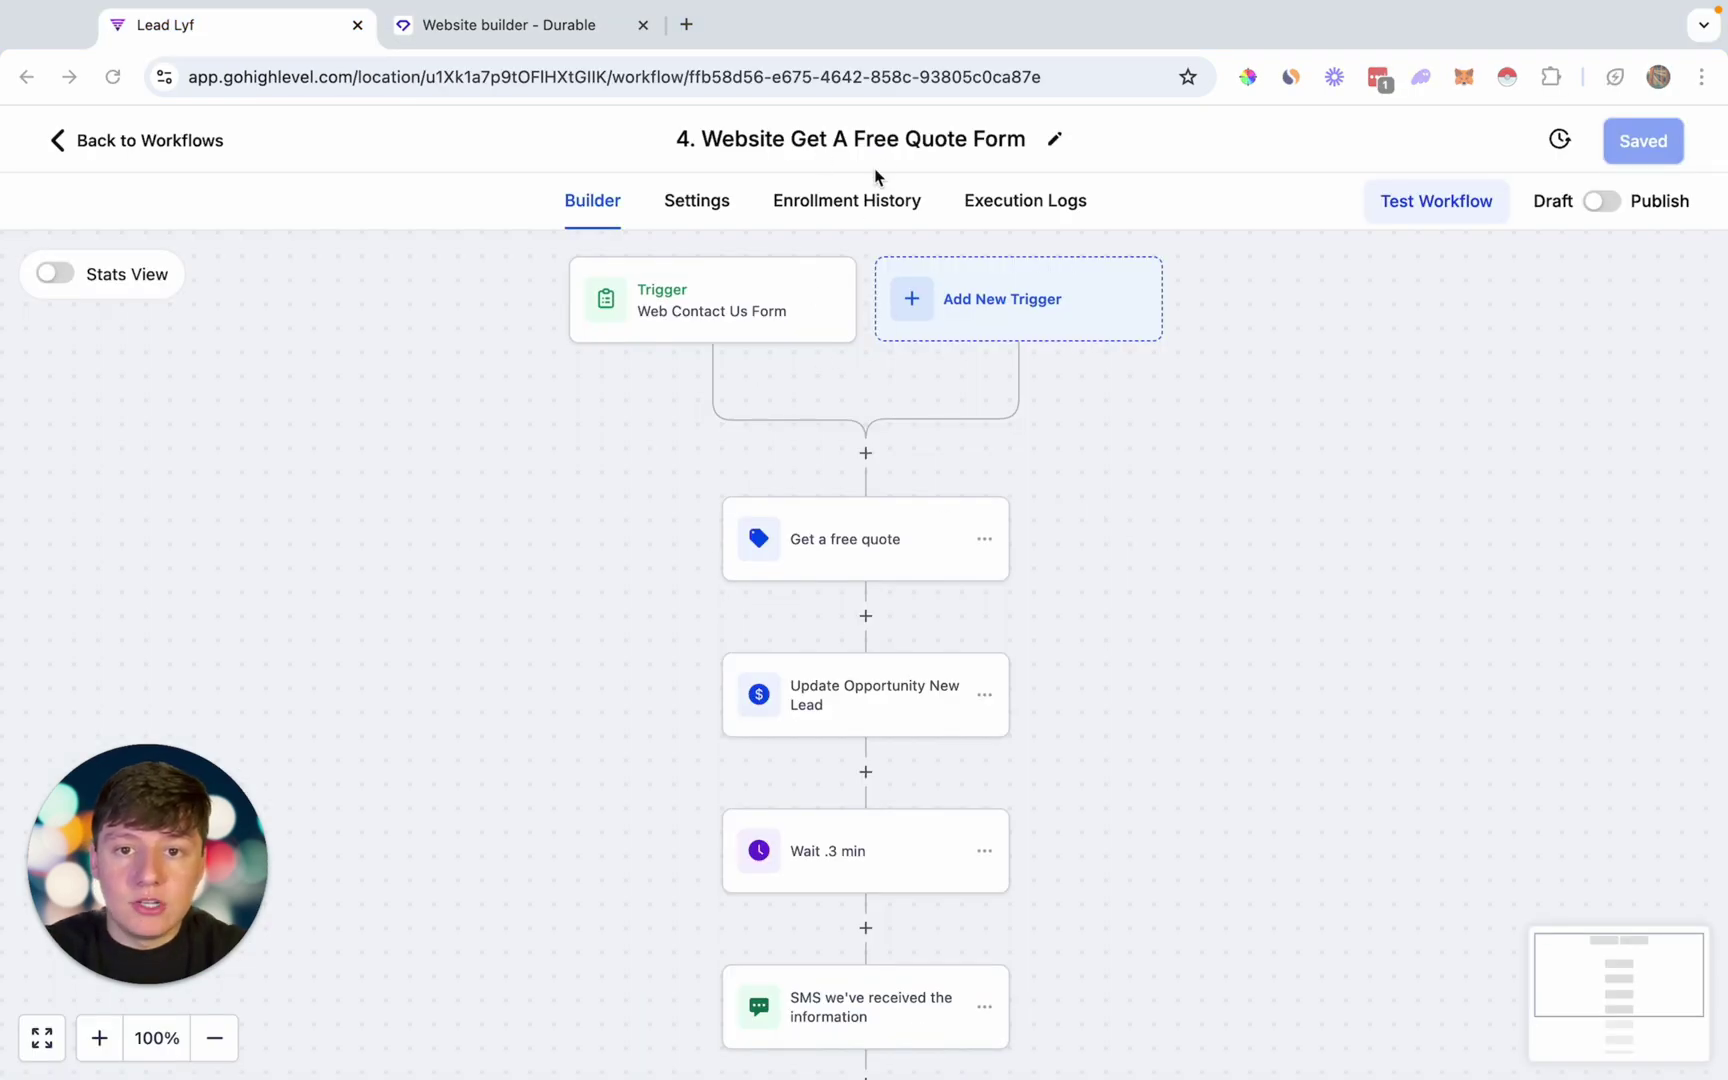
Review the workflow's SMS step thank-you message and save the action.
left_click(566, 30)
left_click(288, 40)
scroll(656, 482, "down", 2)
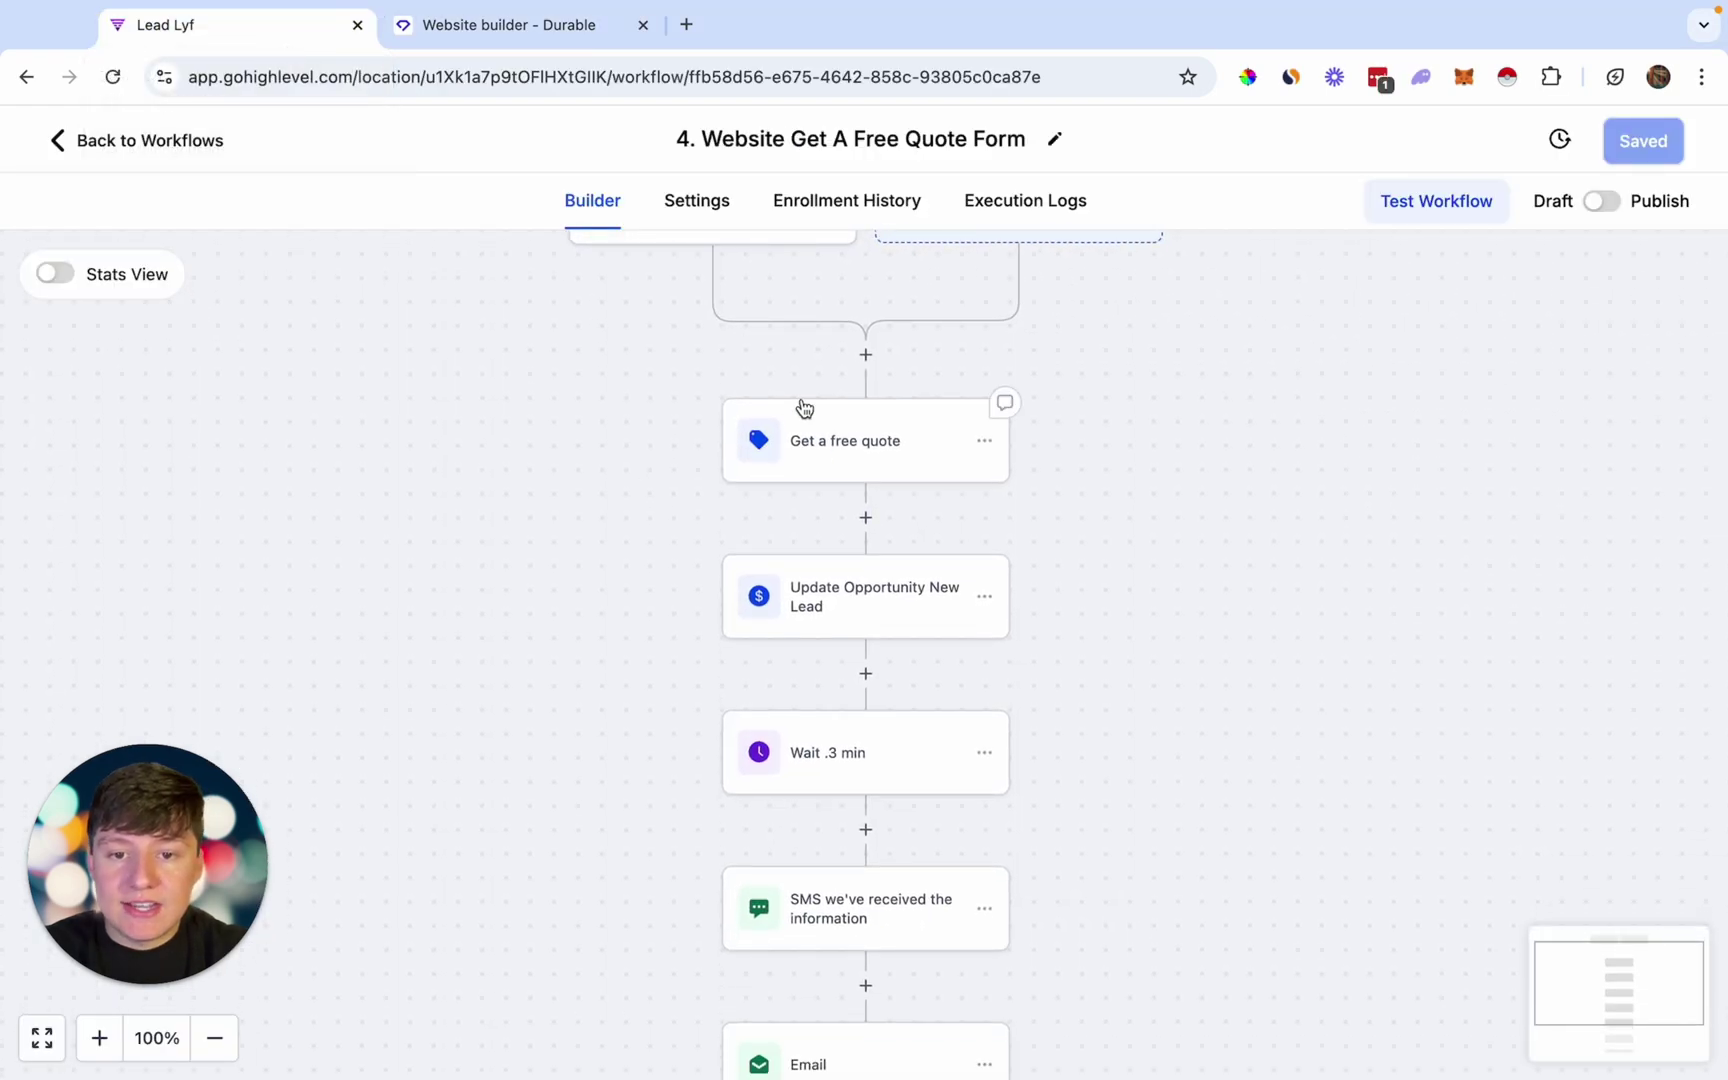
scroll(803, 407, "down", 4)
scroll(823, 392, "down", 3)
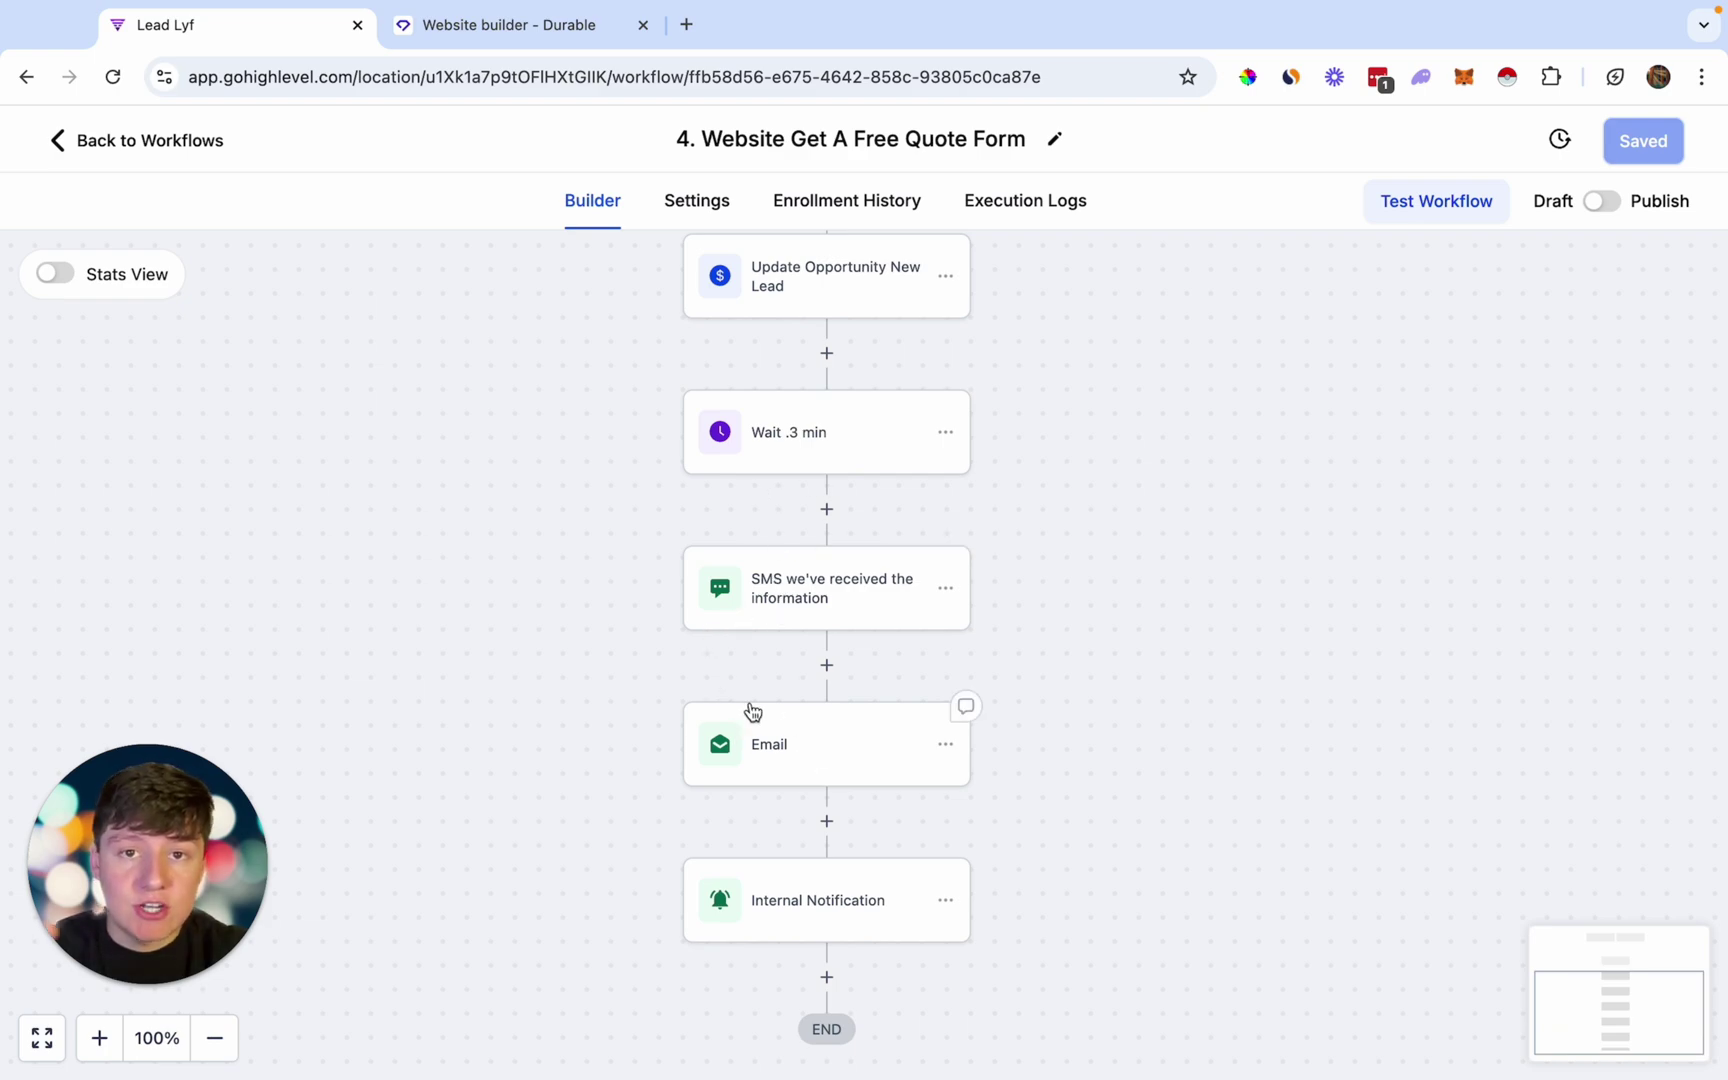
left_click(735, 615)
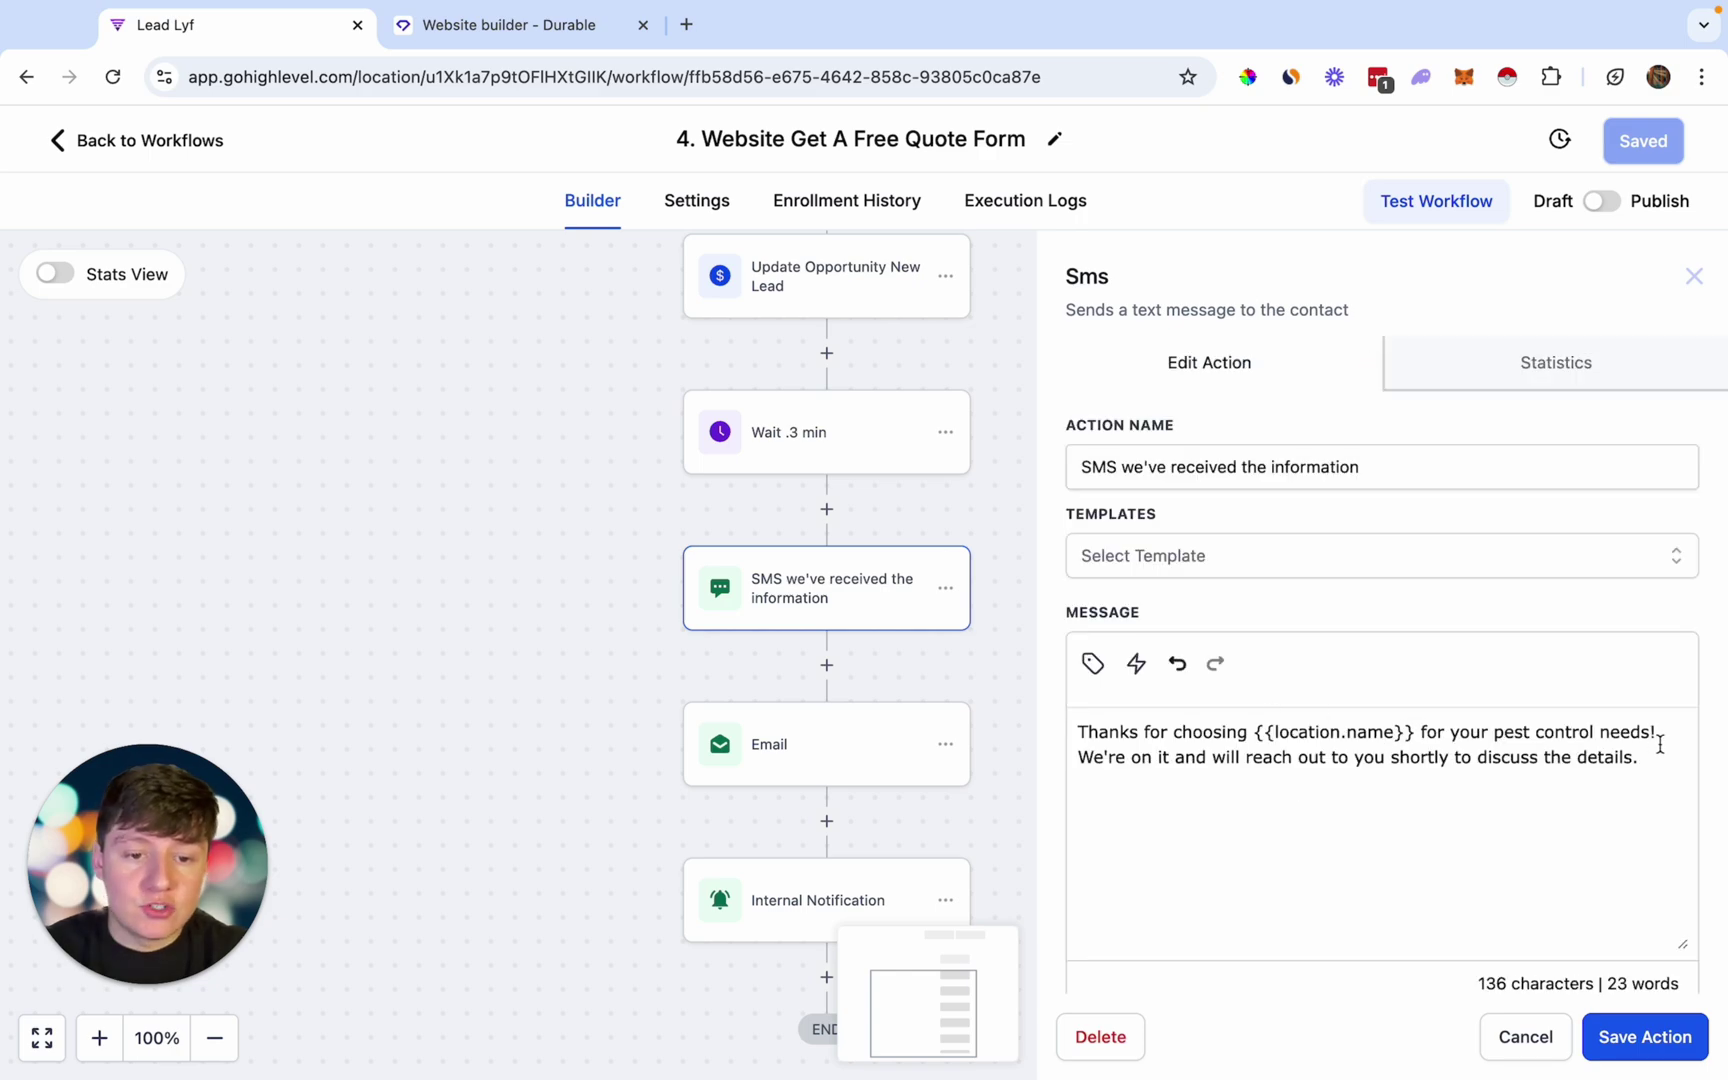
left_click(1639, 1035)
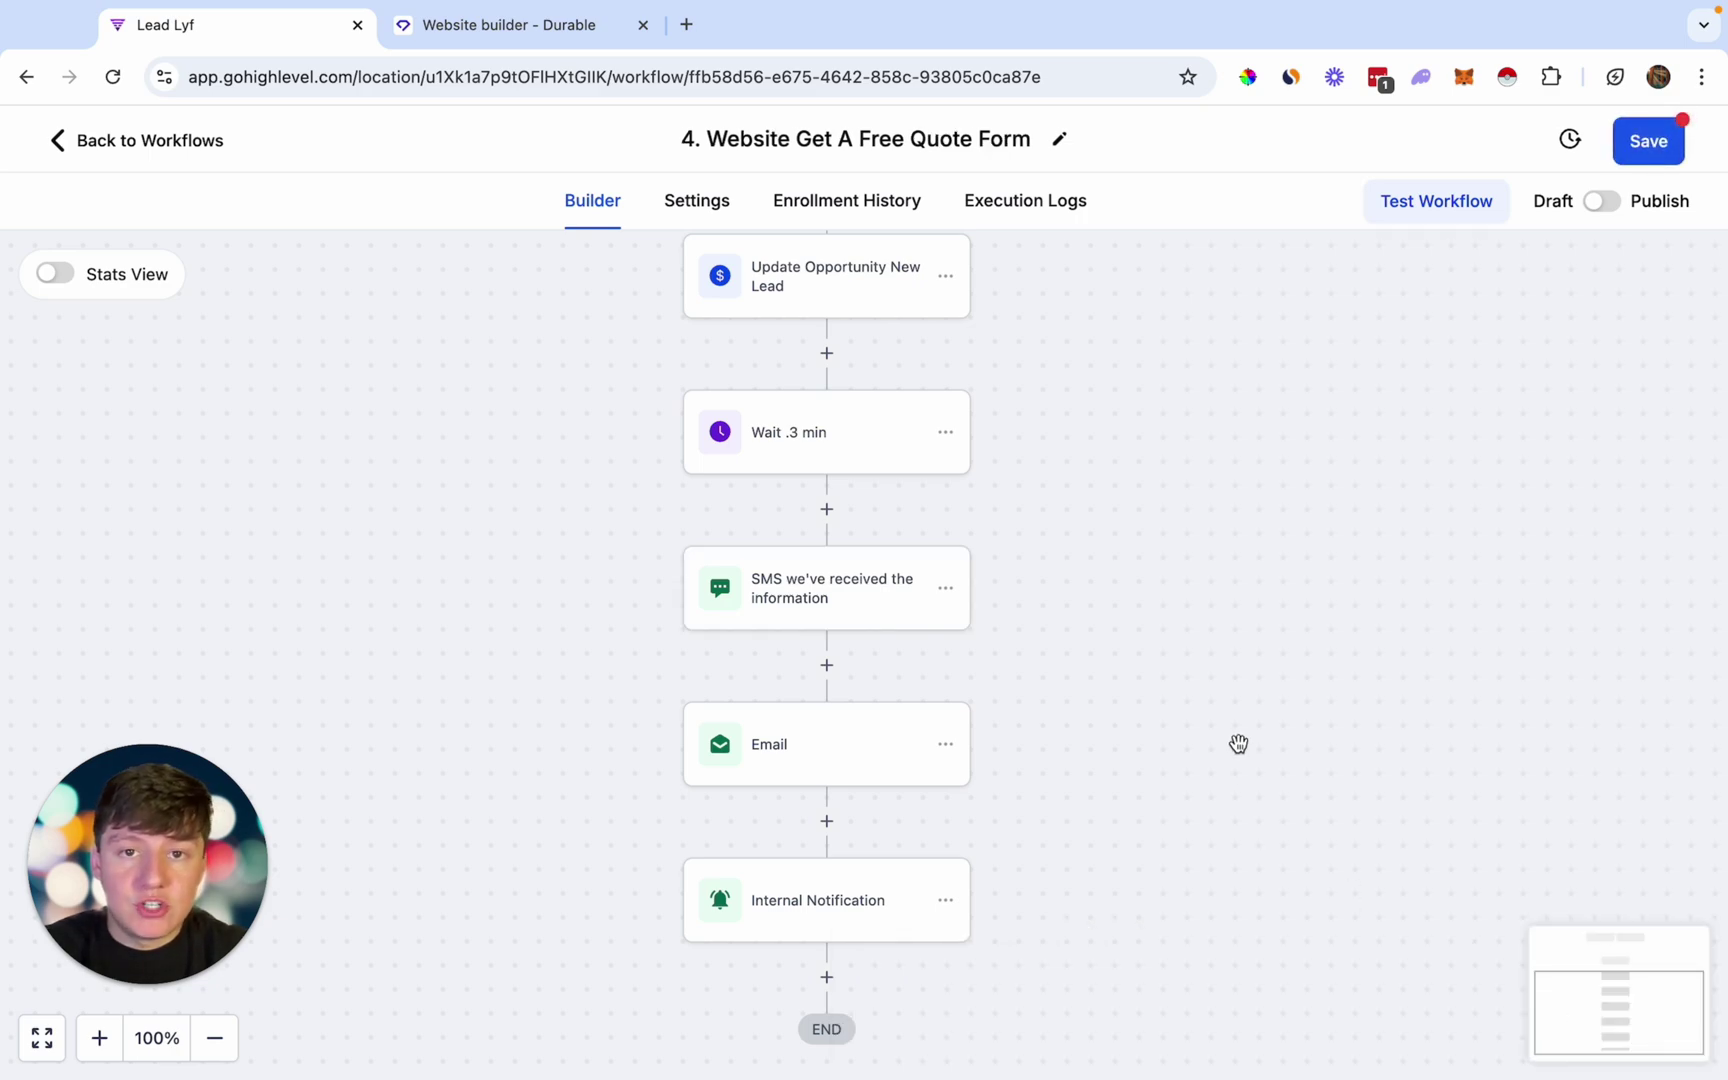
scroll(1238, 742, "up", 2)
scroll(1238, 743, "up", 3)
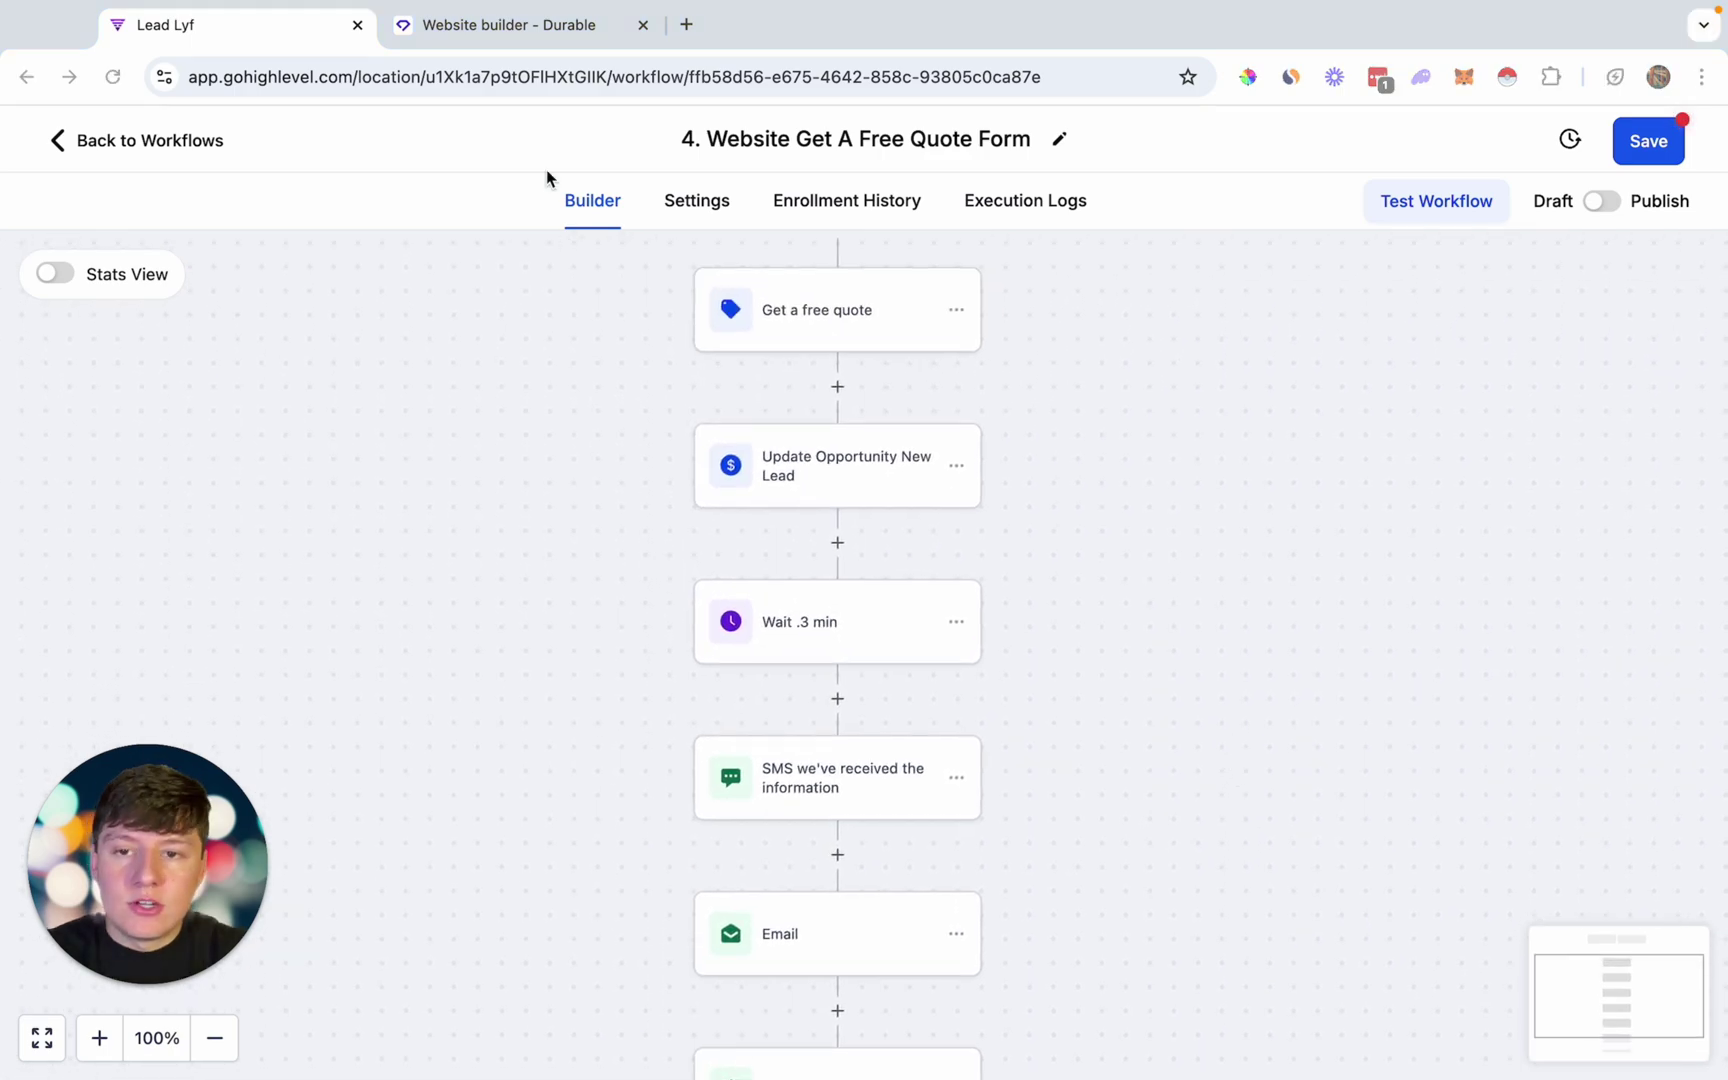
left_click(536, 37)
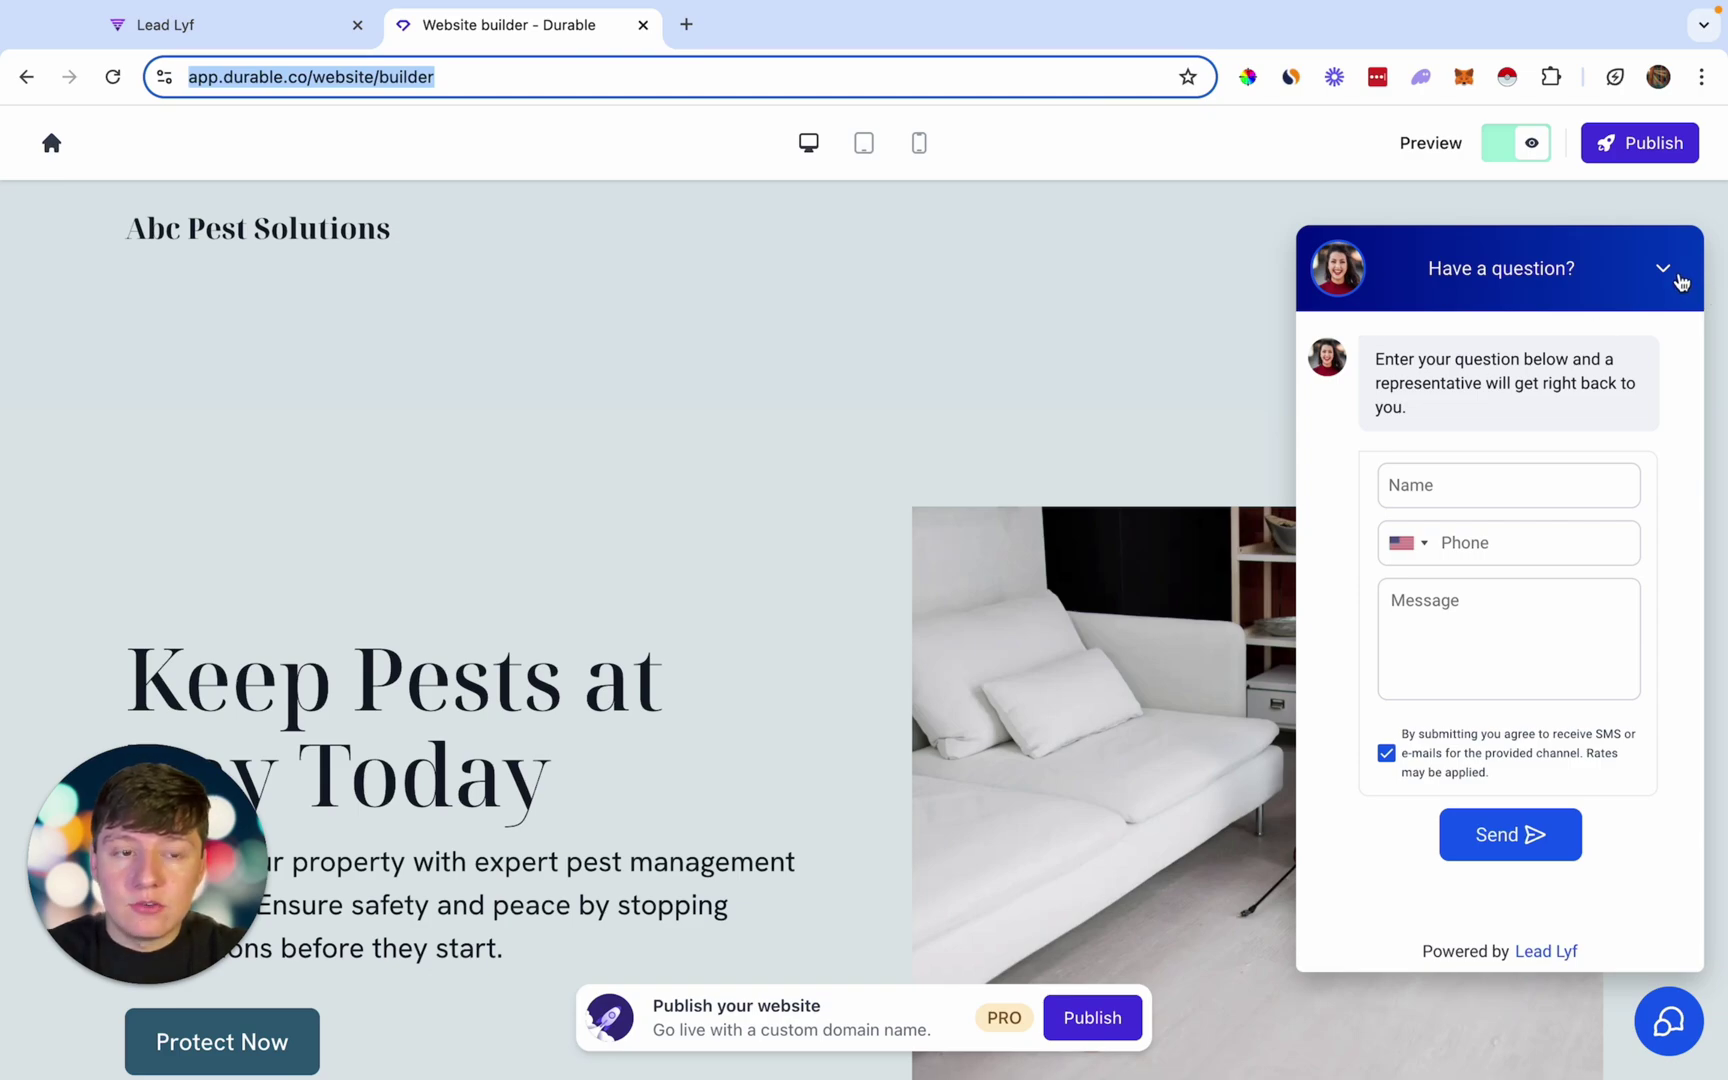
Collapse the chat panel, then try publishing to view the Starter, Business and Mogul plans.
left_click(1675, 280)
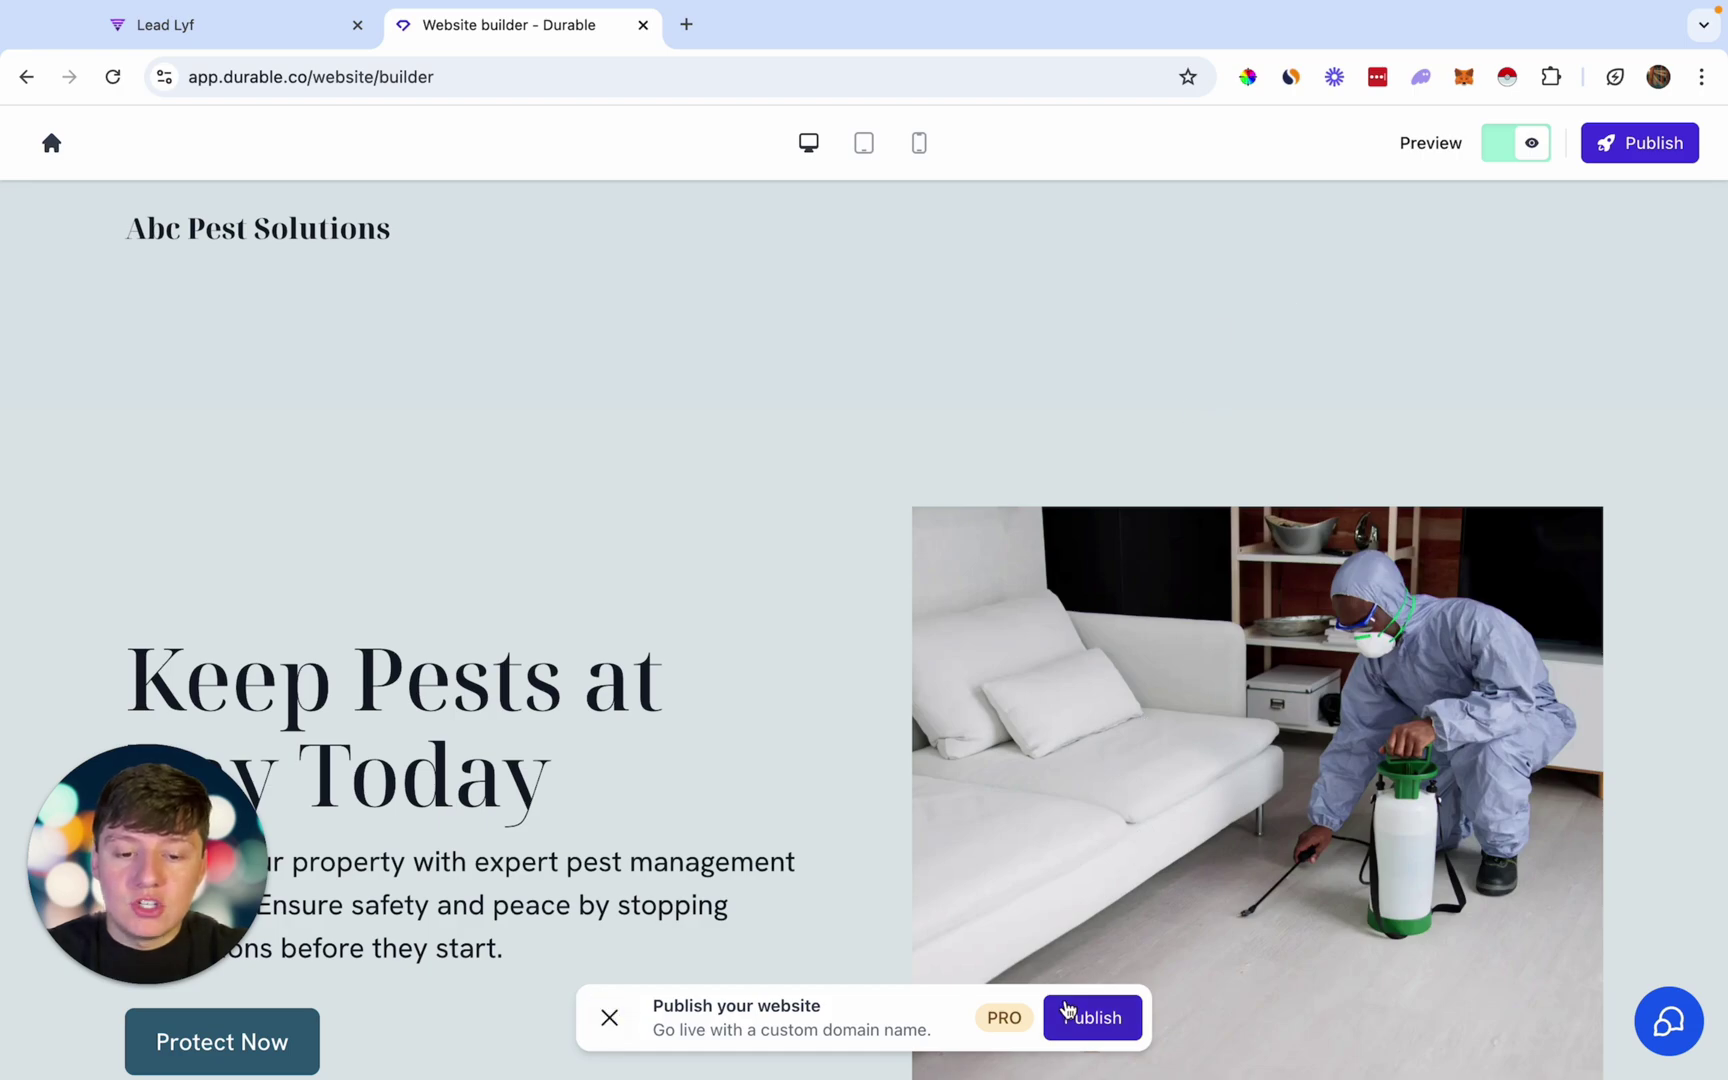
left_click(1088, 1018)
scroll(1080, 1005, "down", 3)
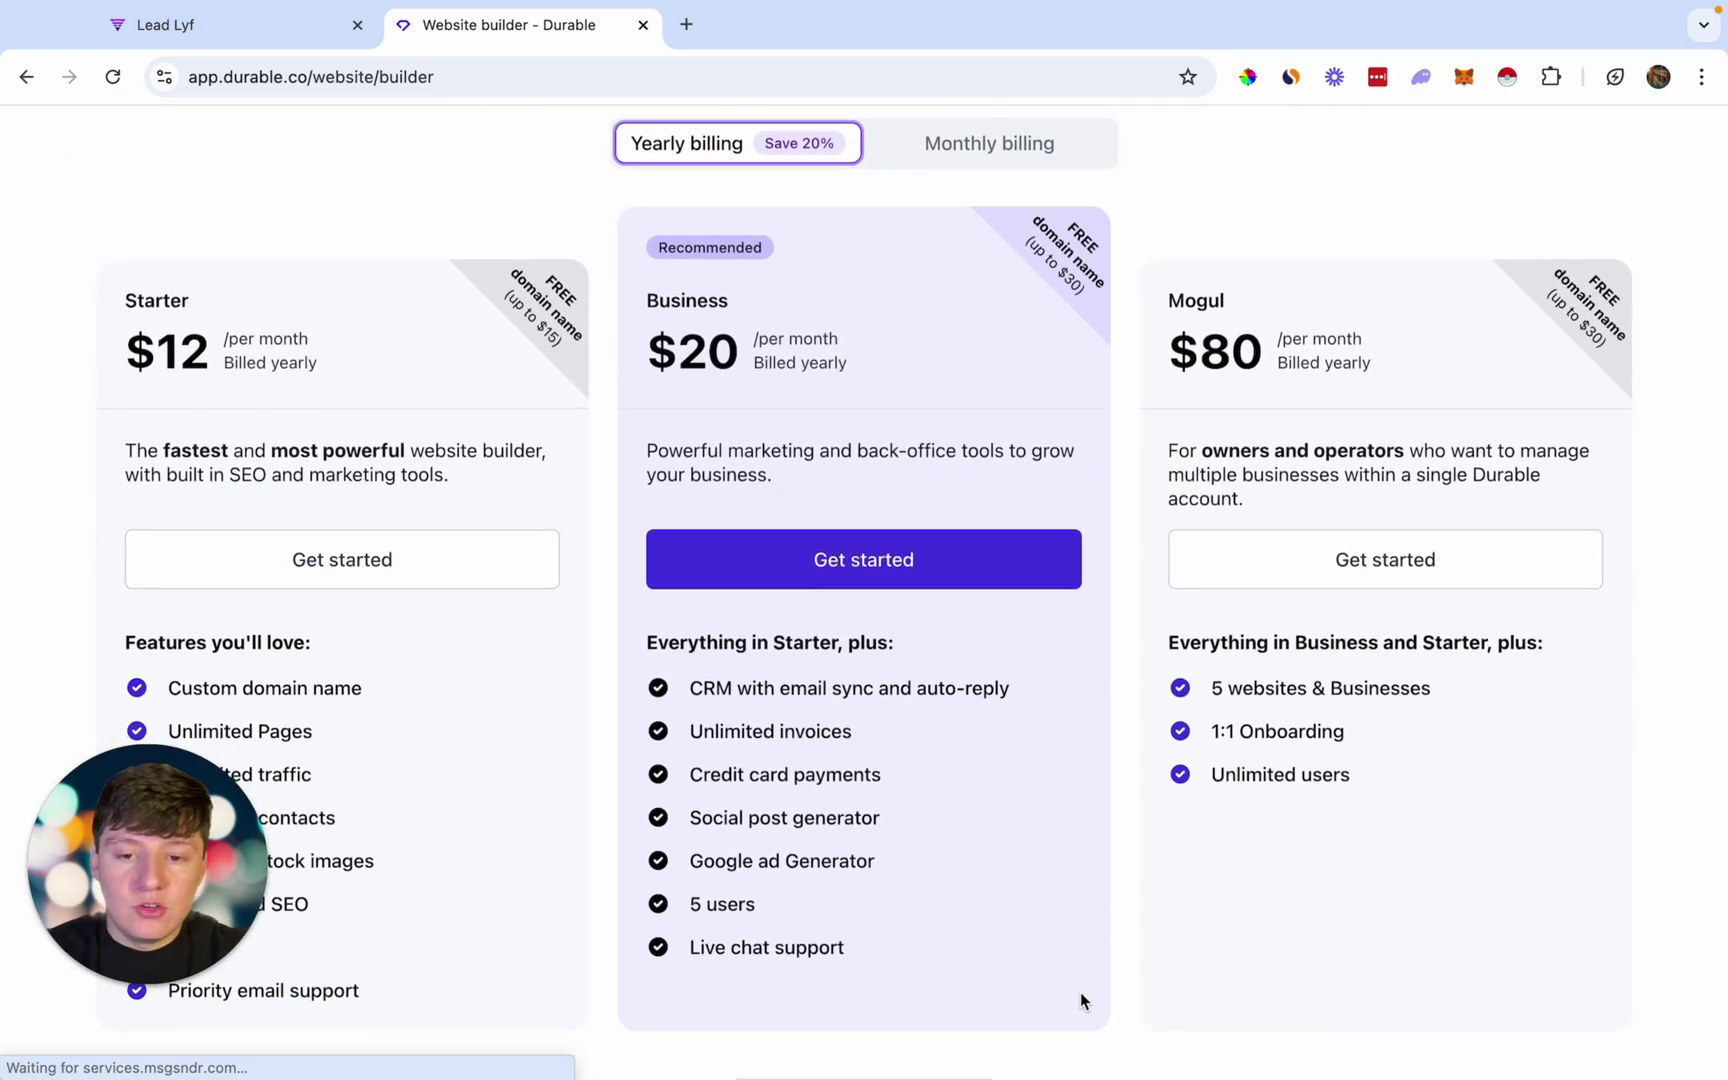
scroll(1080, 1000, "down", 2)
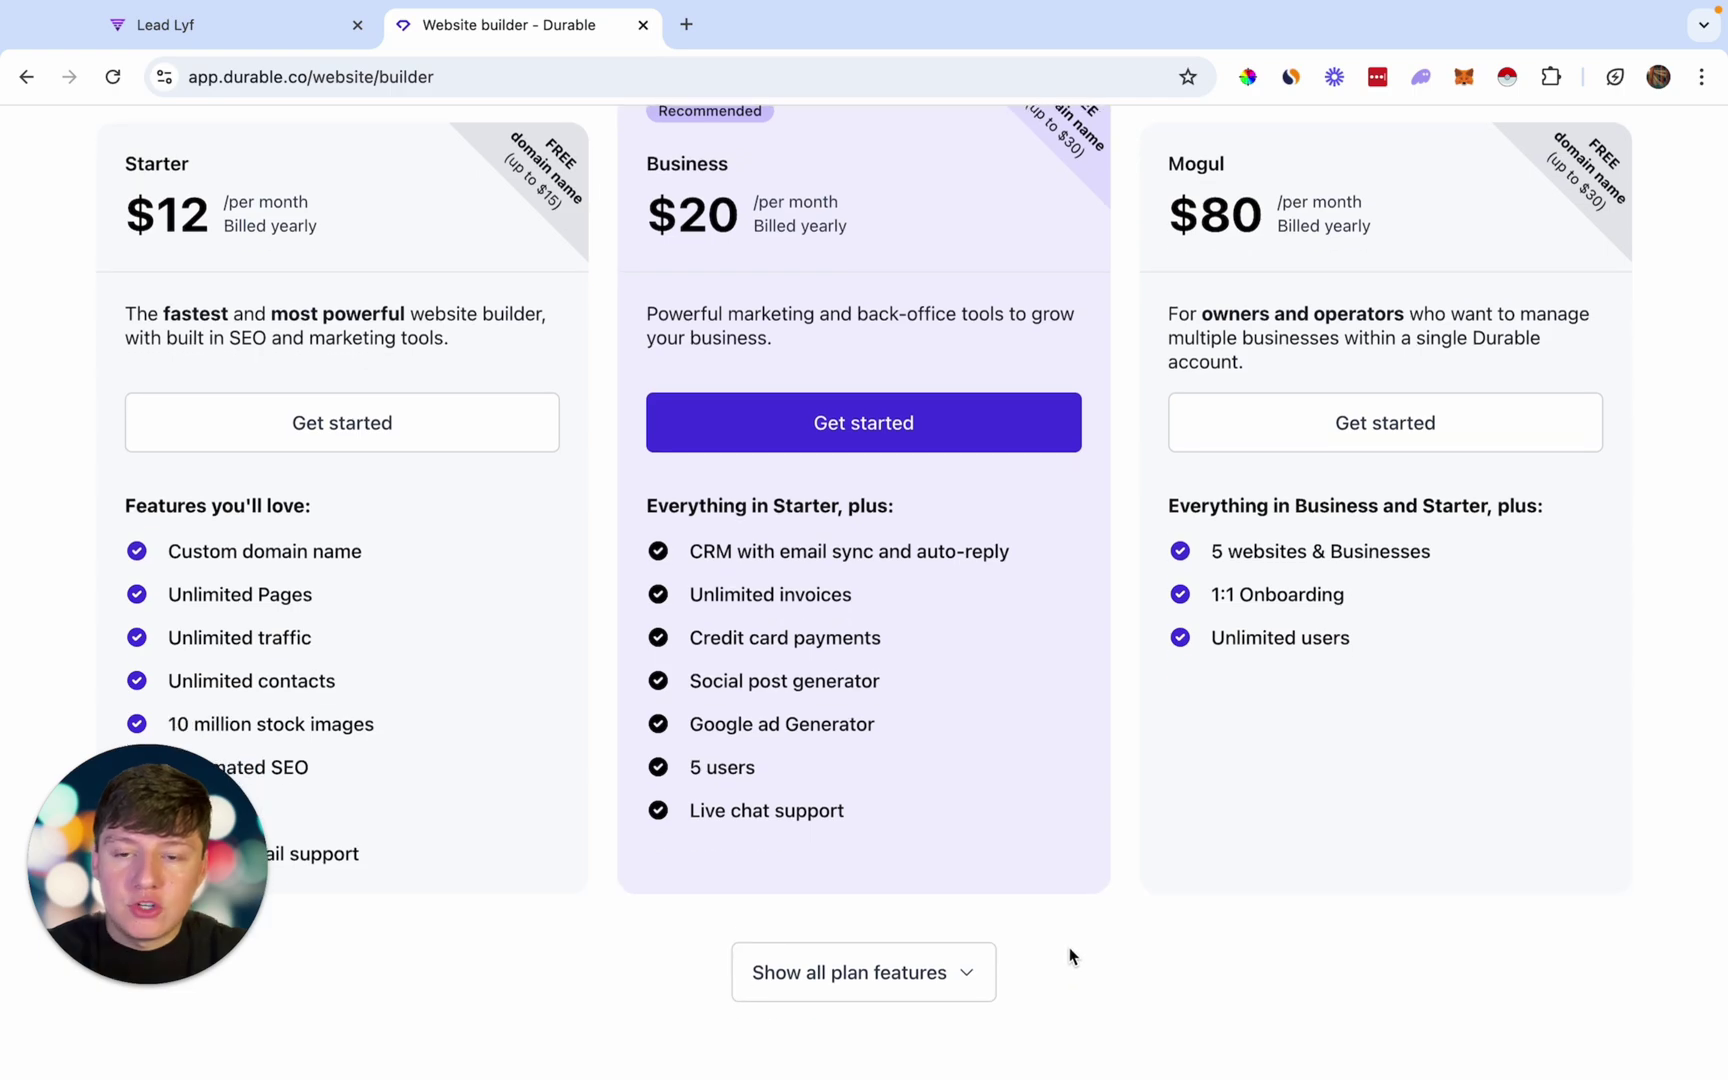
scroll(1069, 956, "down", 2)
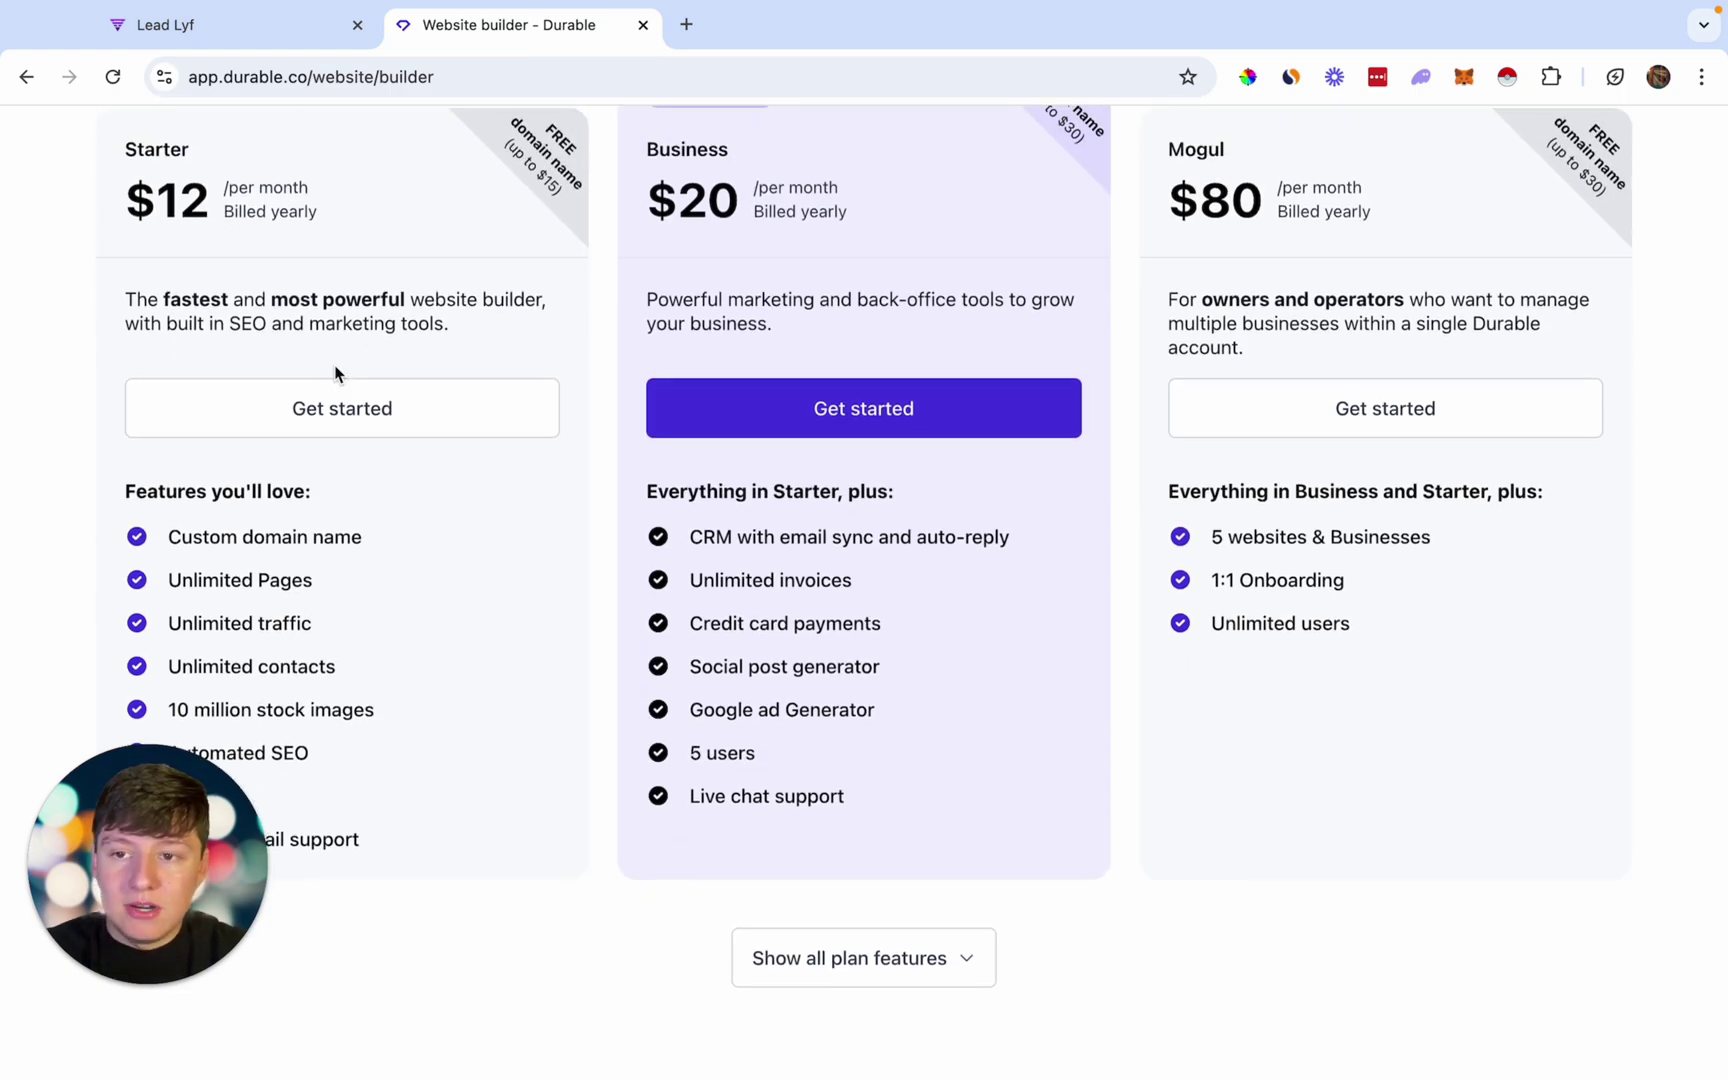
scroll(335, 373, "up", 1)
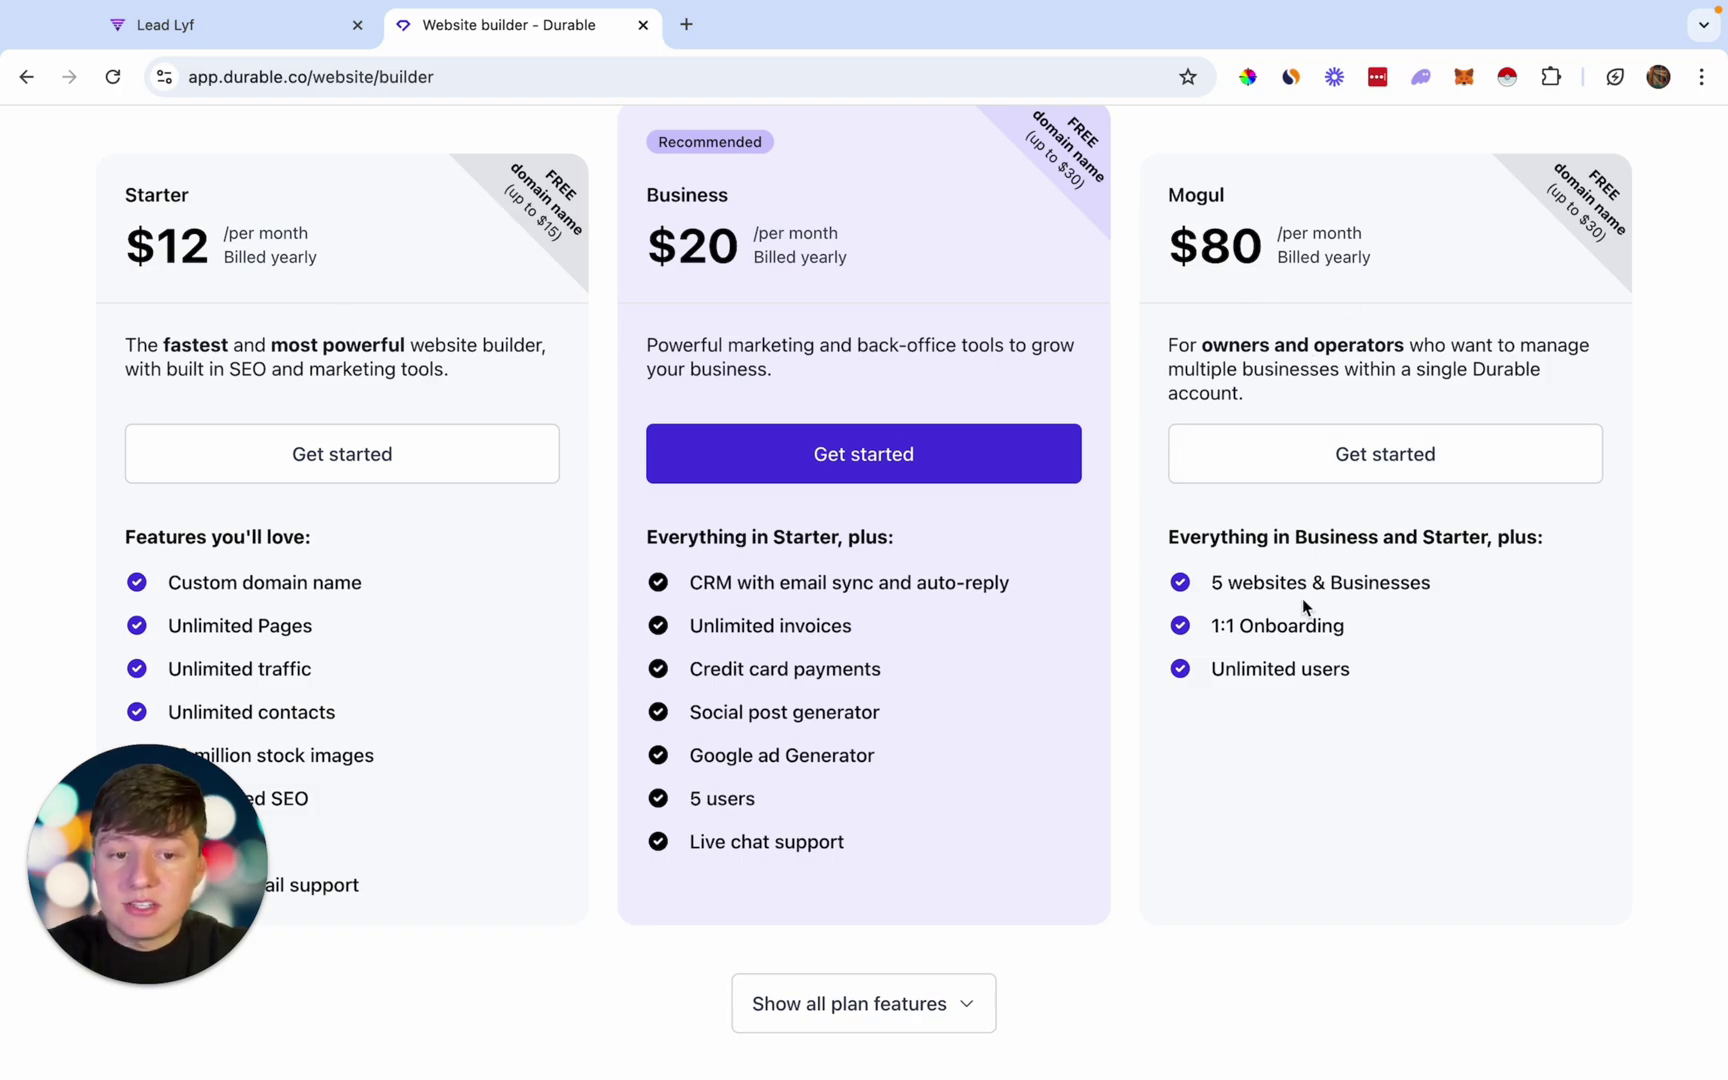
scroll(1291, 662, "up", 5)
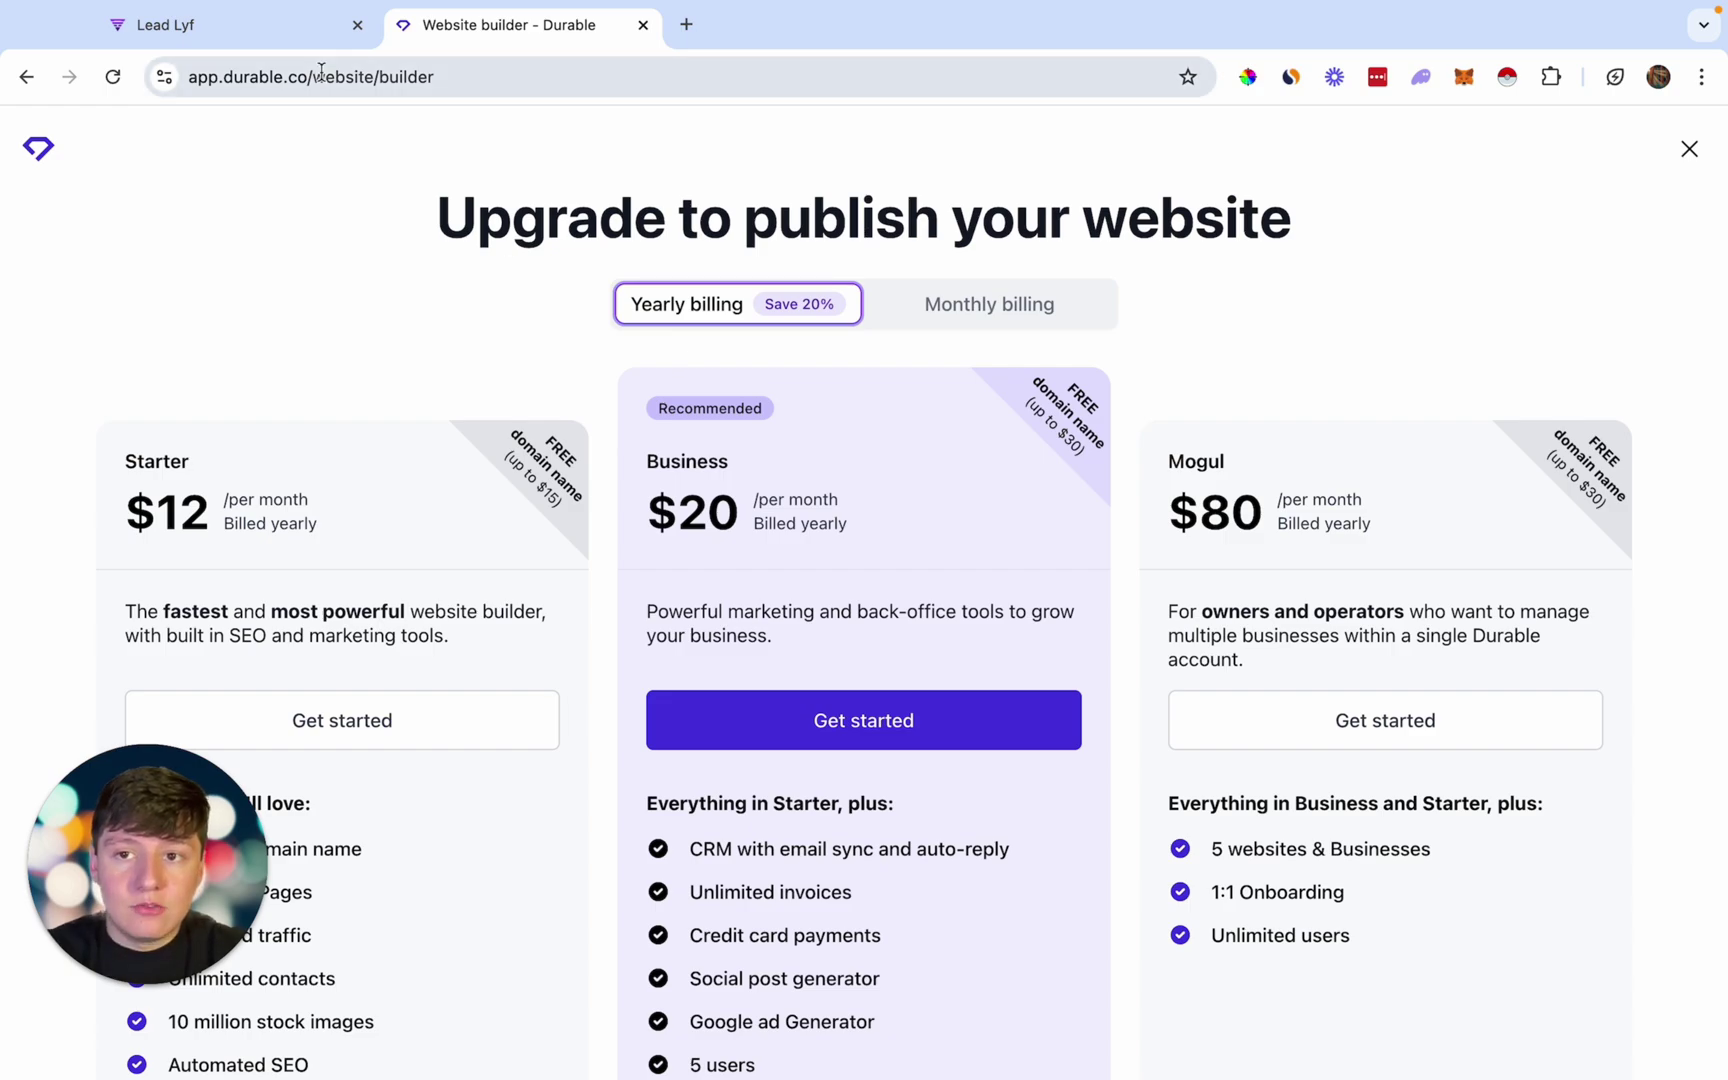
Pan around the 4. Website Get A Free Quote Form workflow's quote, wait, SMS and email steps.
left_click(294, 35)
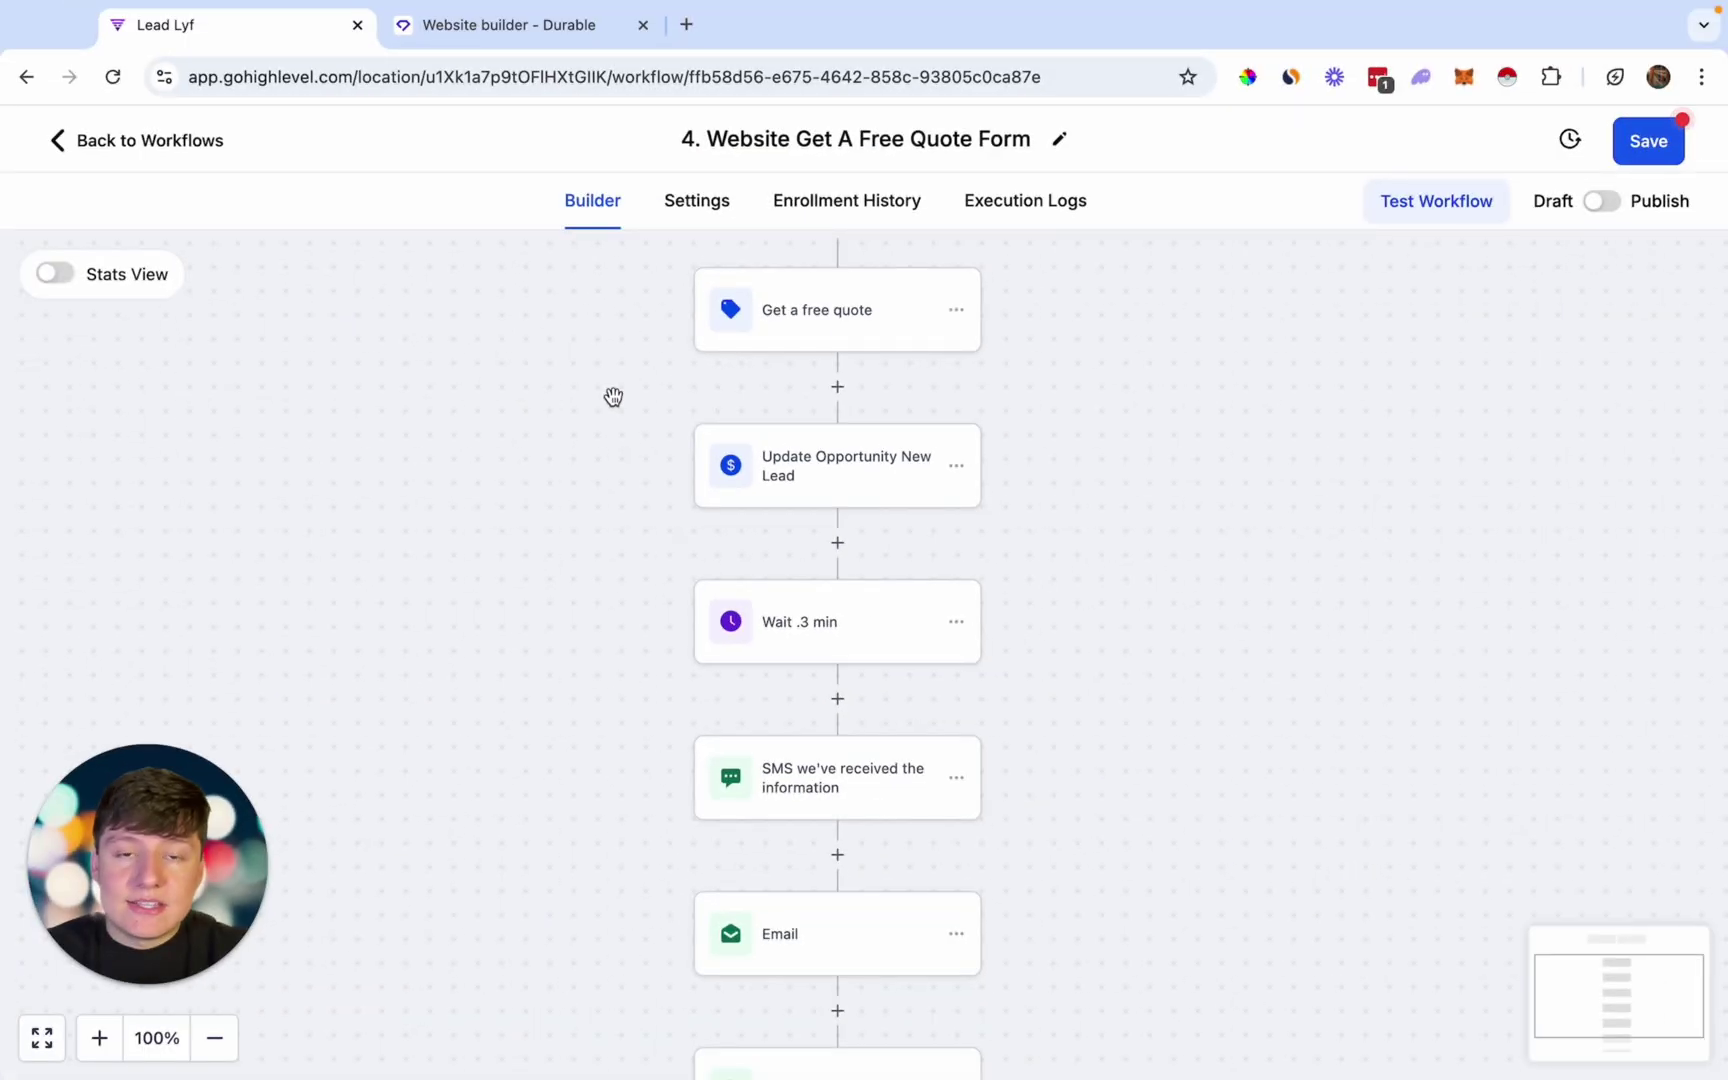
left_click_drag(605, 408, 613, 397)
scroll(613, 397, "up", 1)
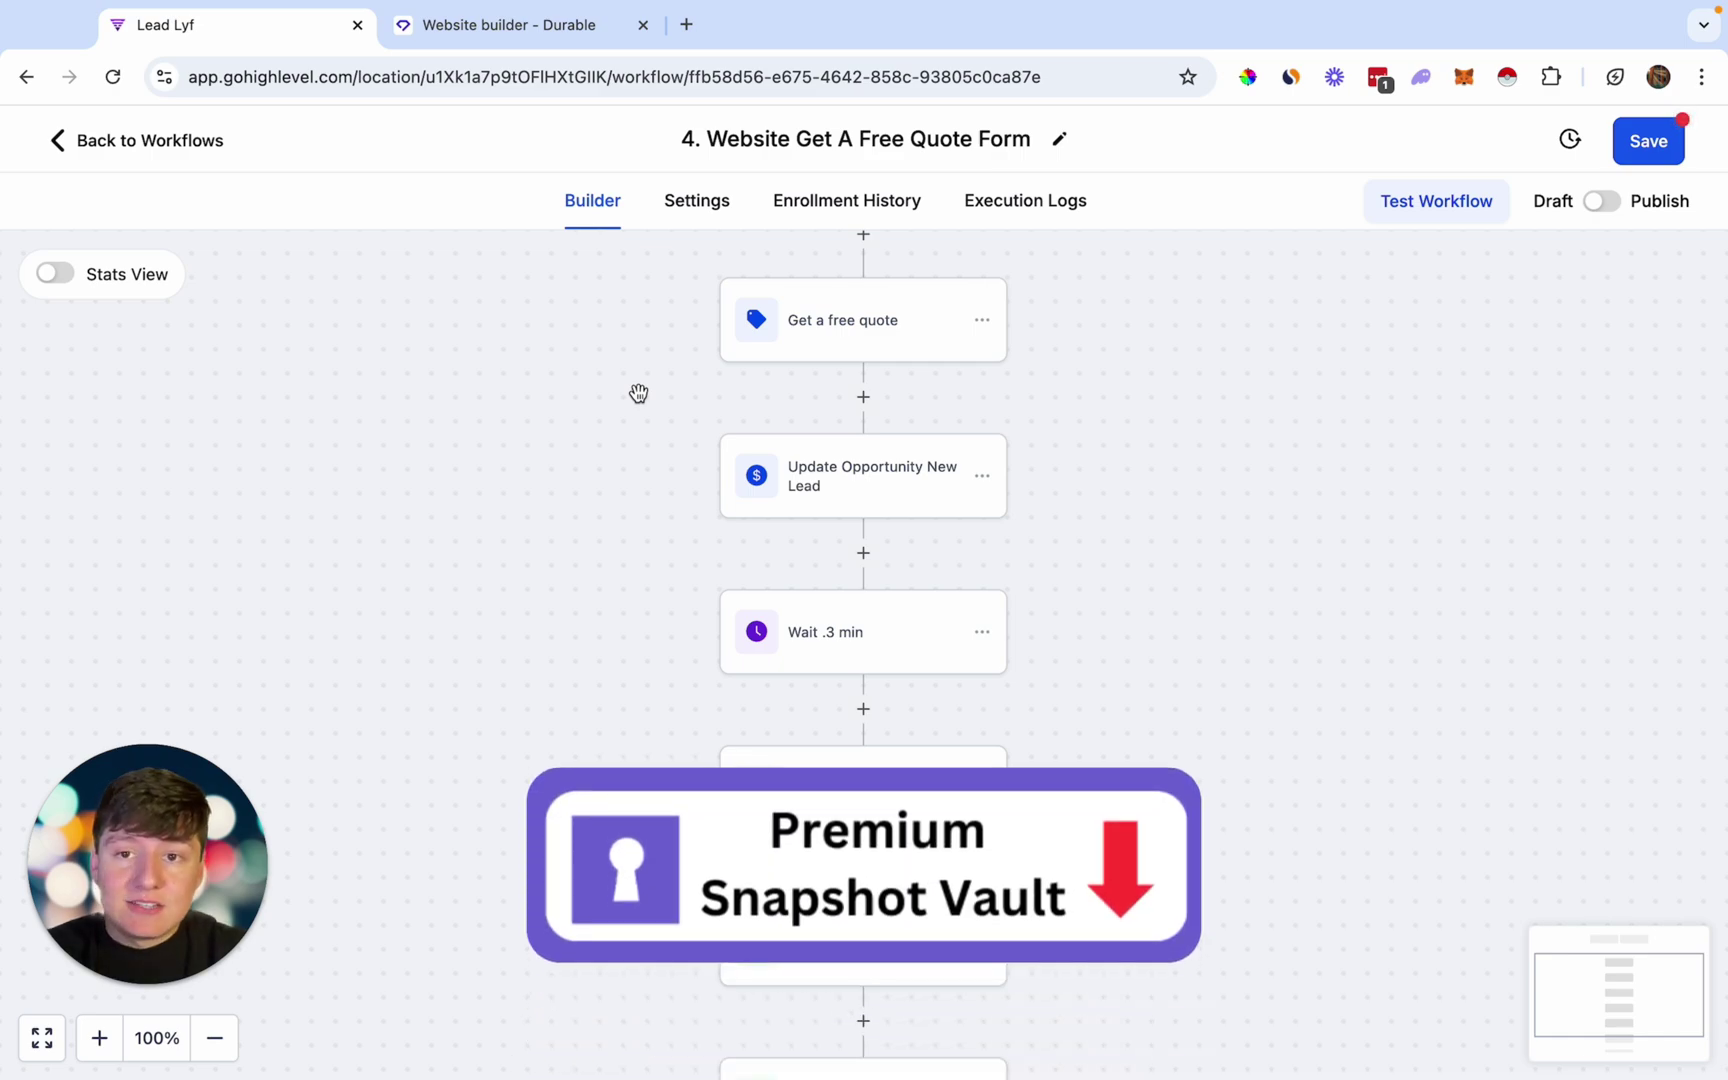
scroll(628, 384, "up", 1)
scroll(628, 384, "up", 1)
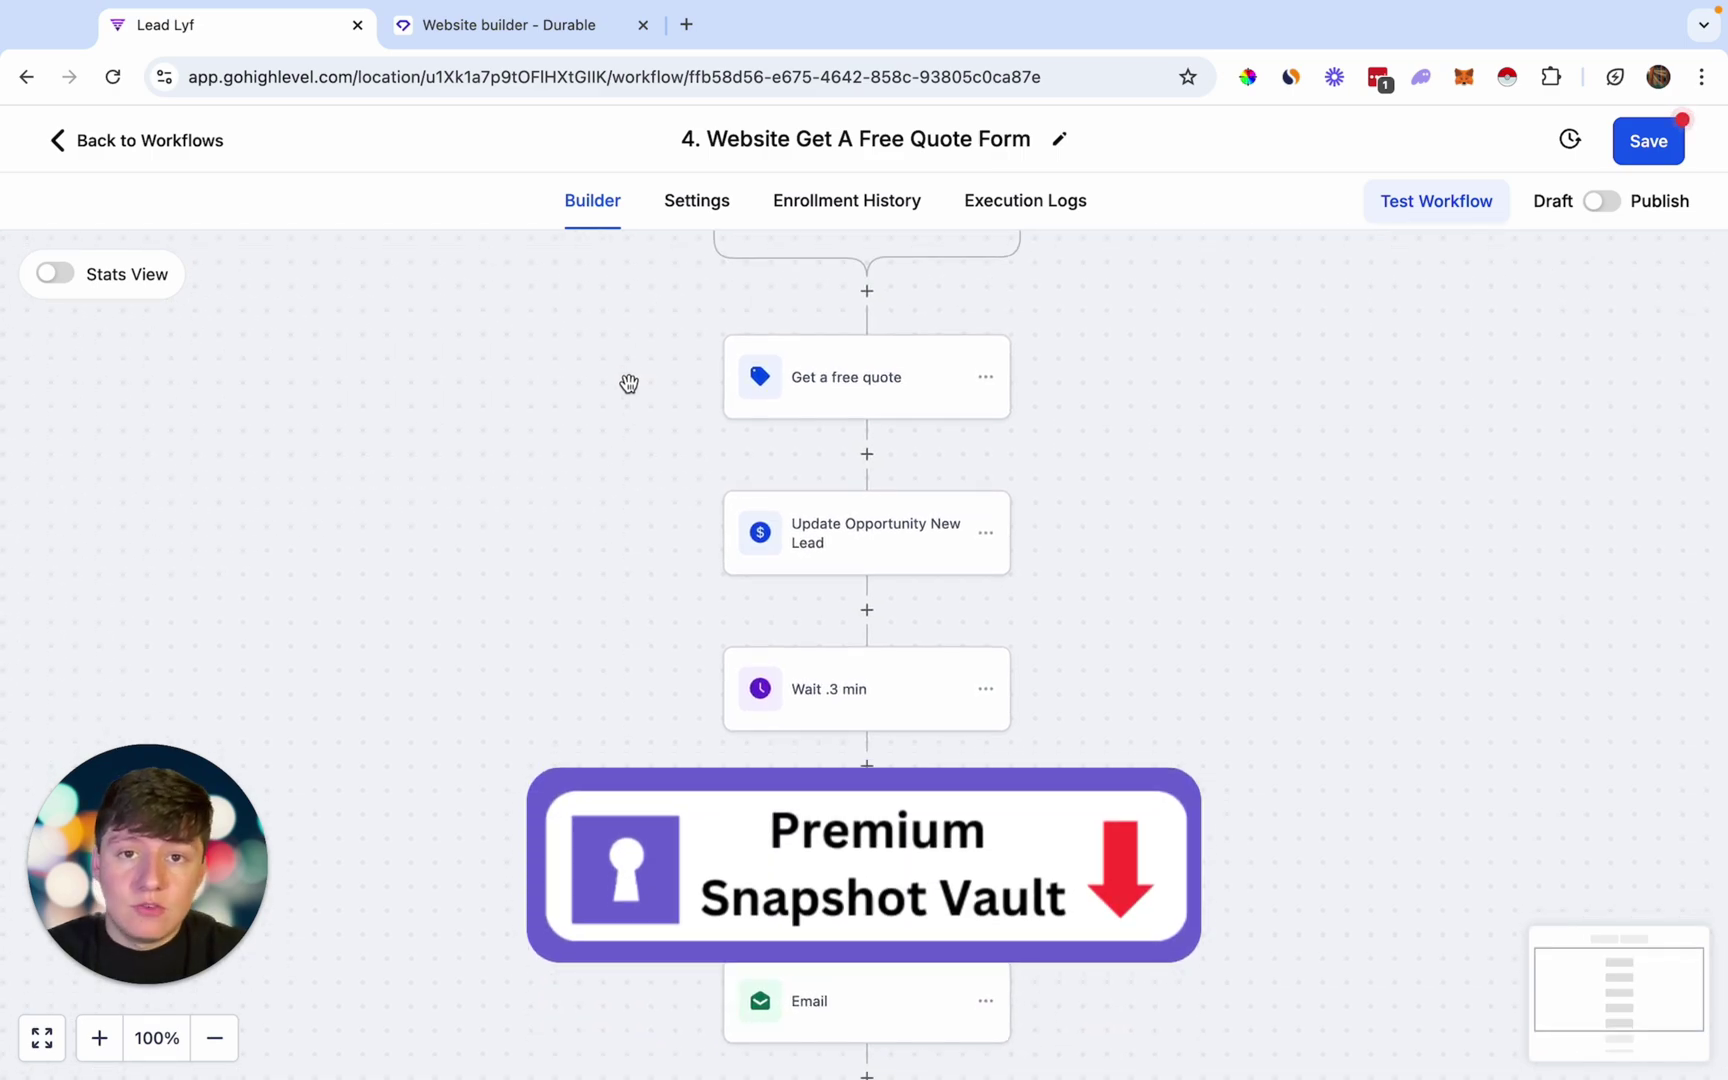
scroll(628, 384, "up", 1)
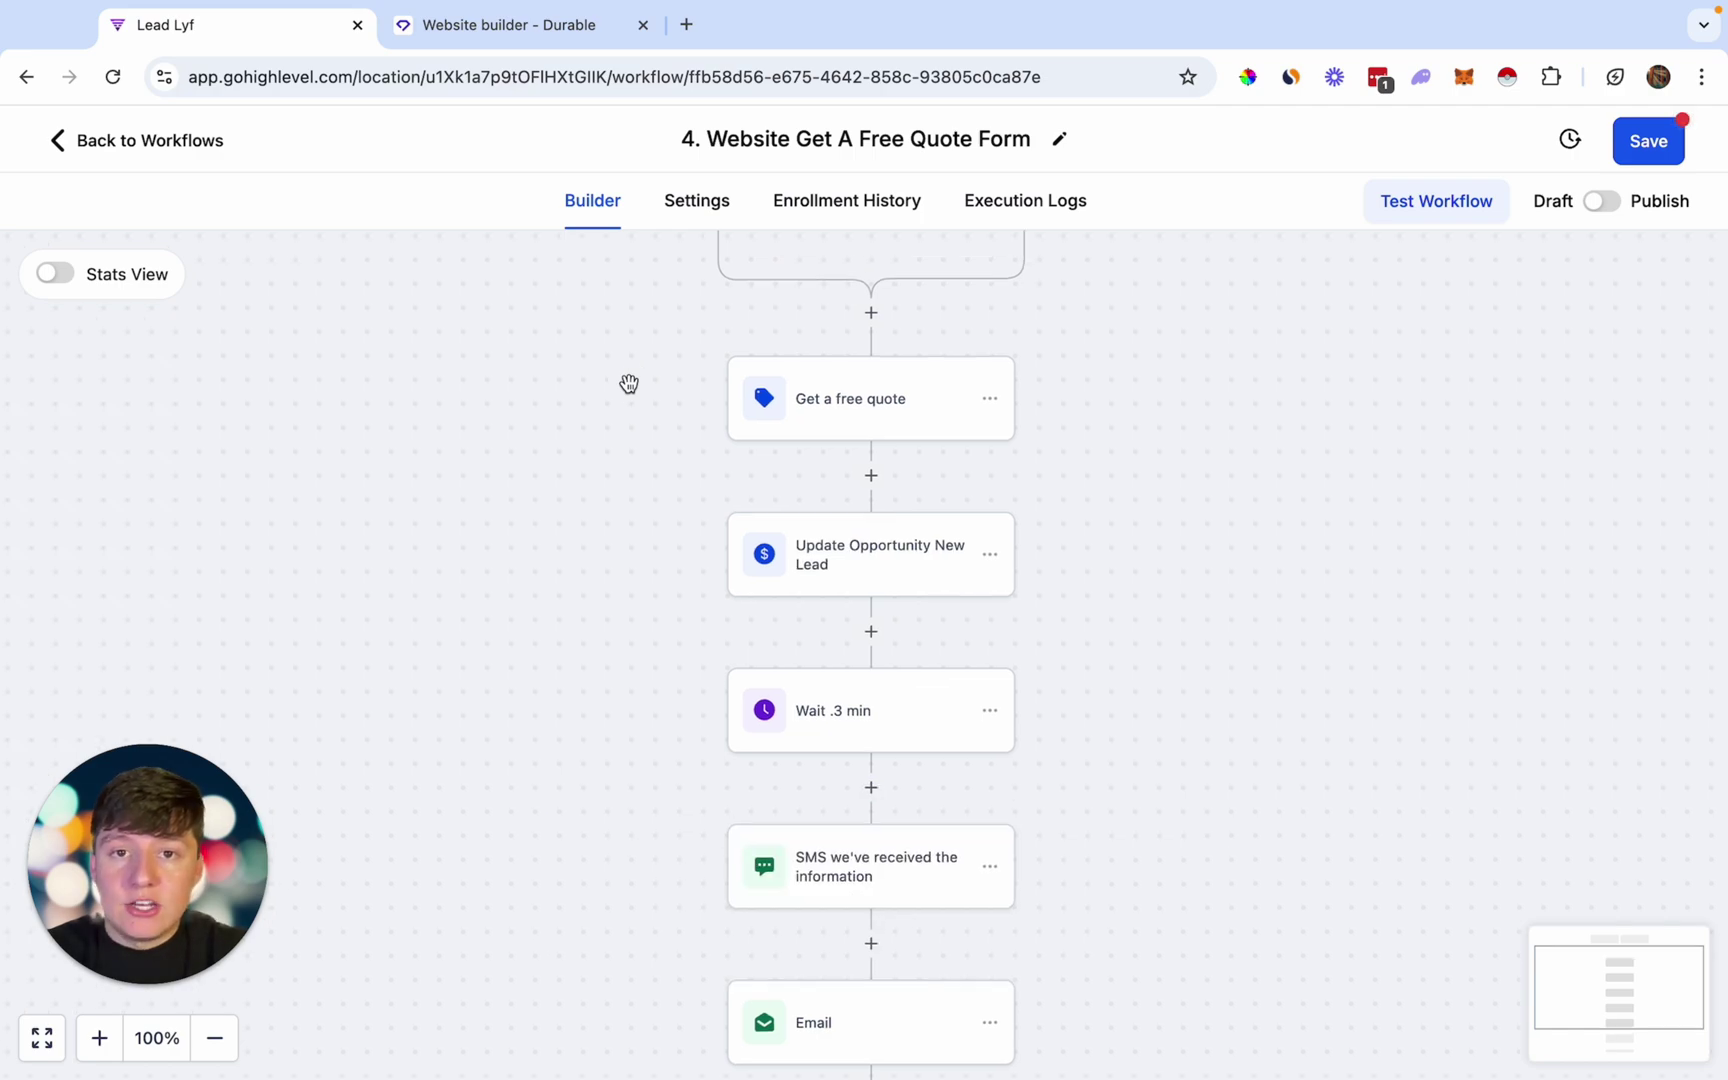